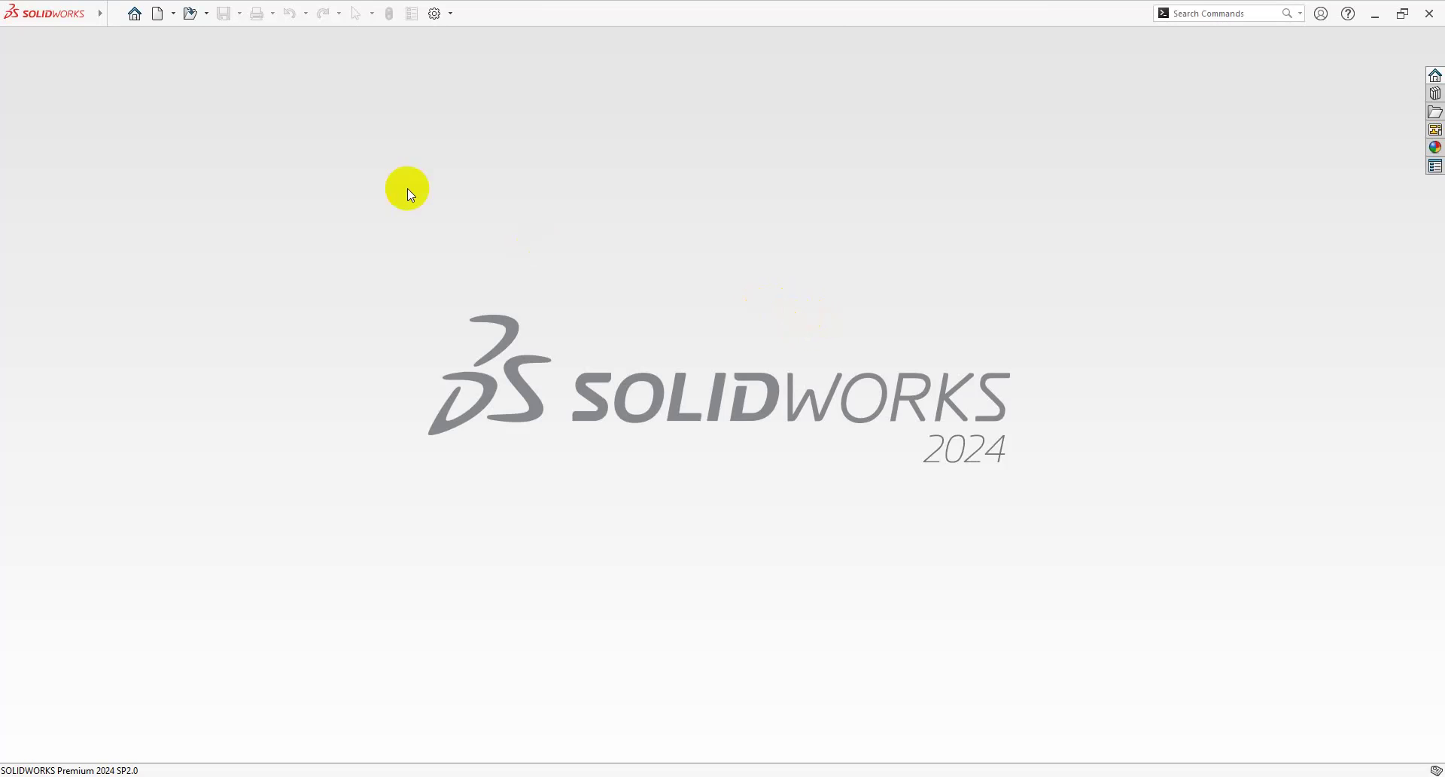
Step: Open Bloco inteiro.SLDPRT and display its Ressalto-extrusão1 sketch dimensions (390.00, 190.00)
click(186, 16)
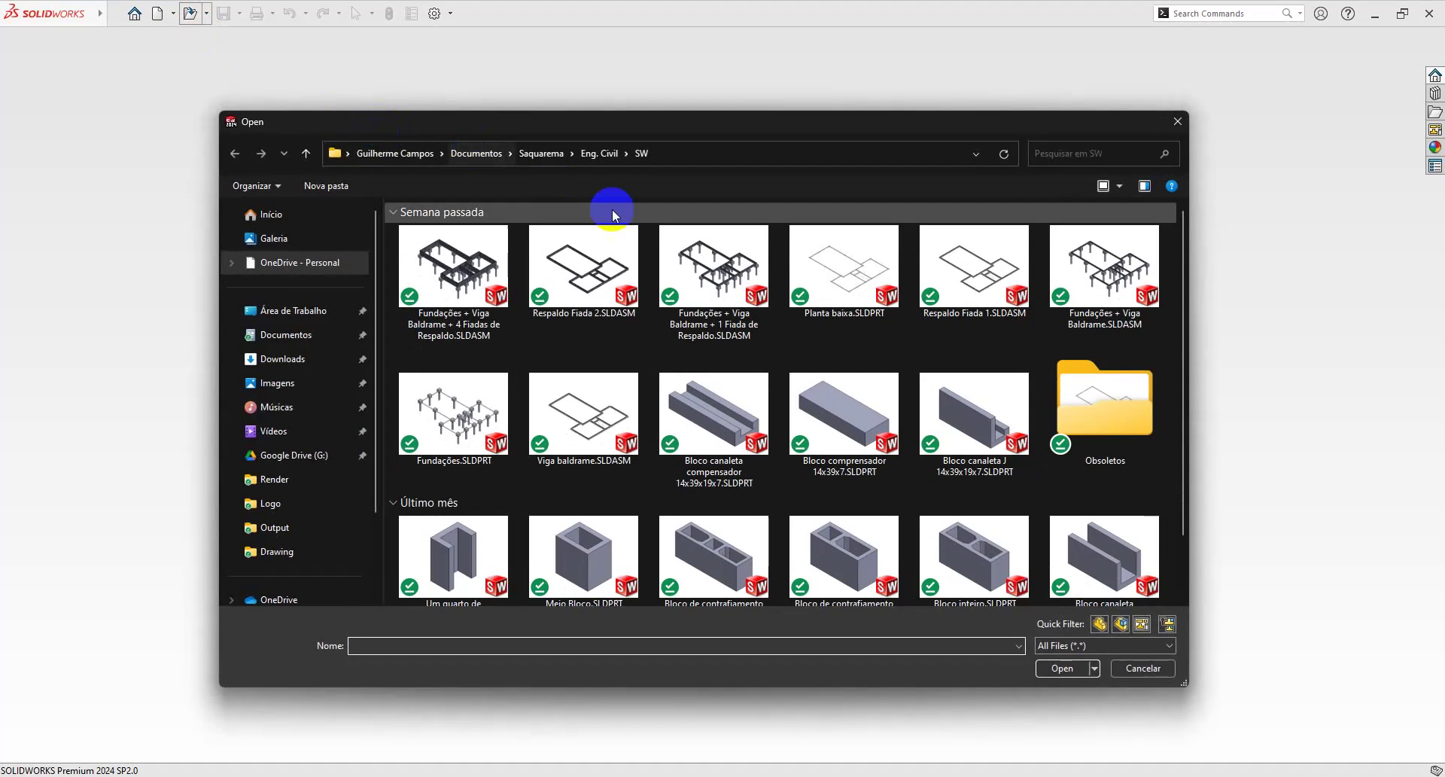
click(956, 530)
double_click(973, 509)
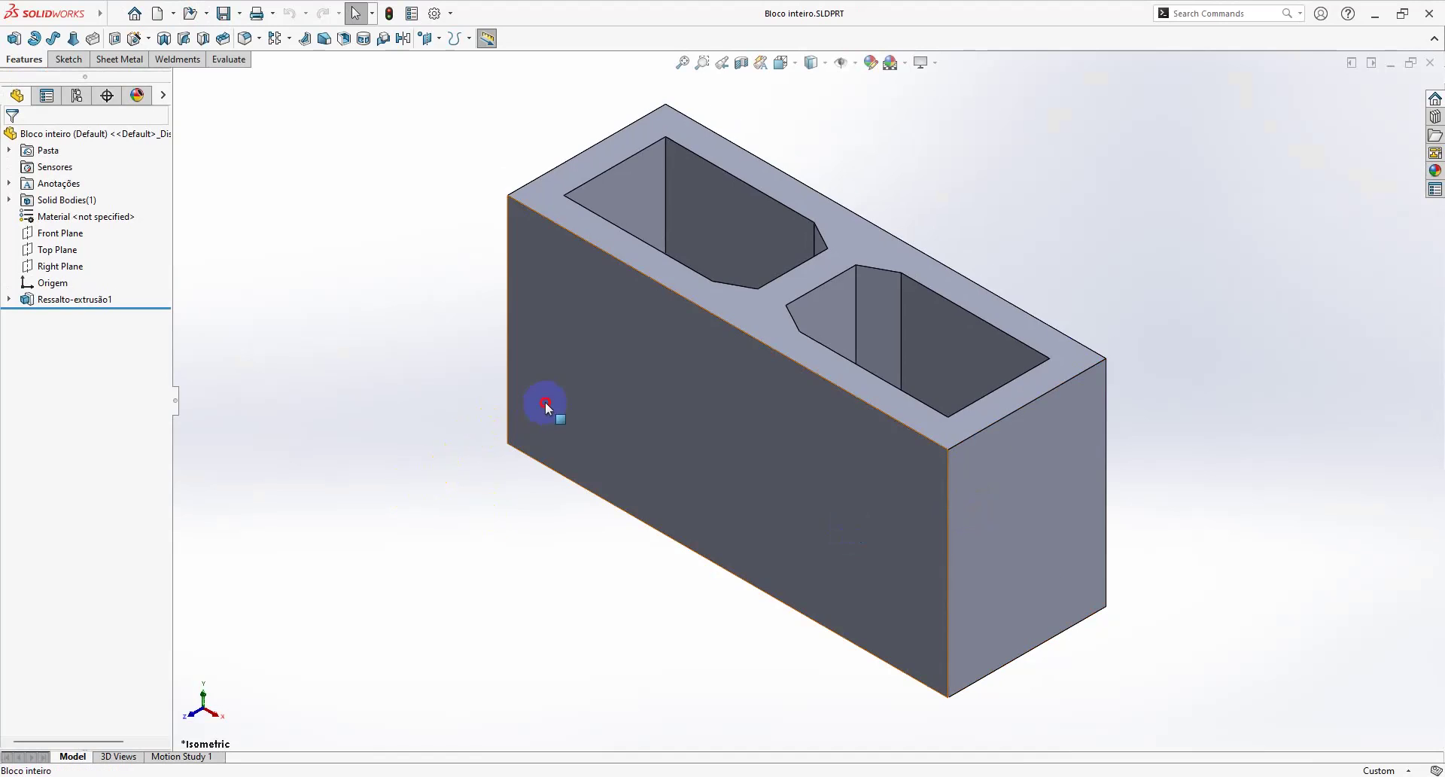
double_click(545, 402)
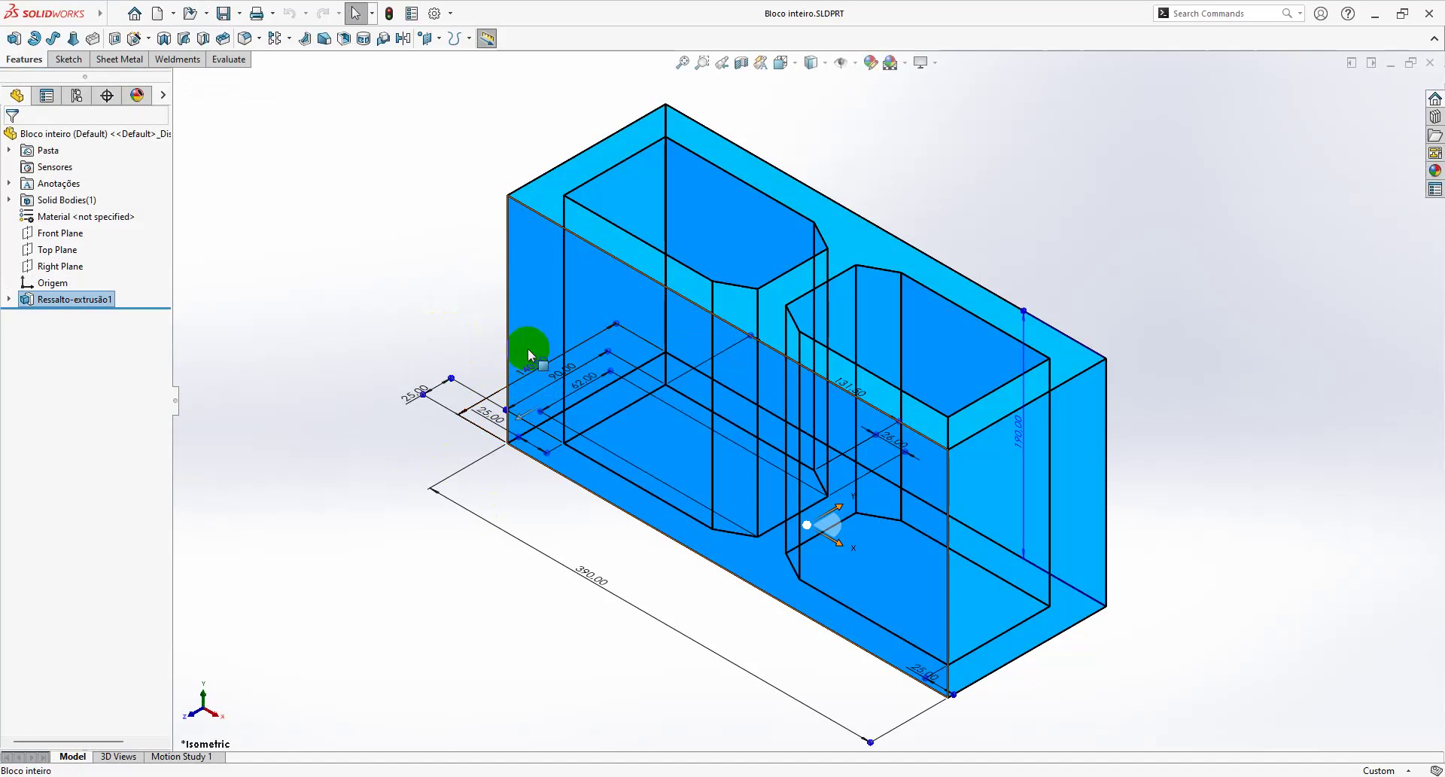
click(443, 772)
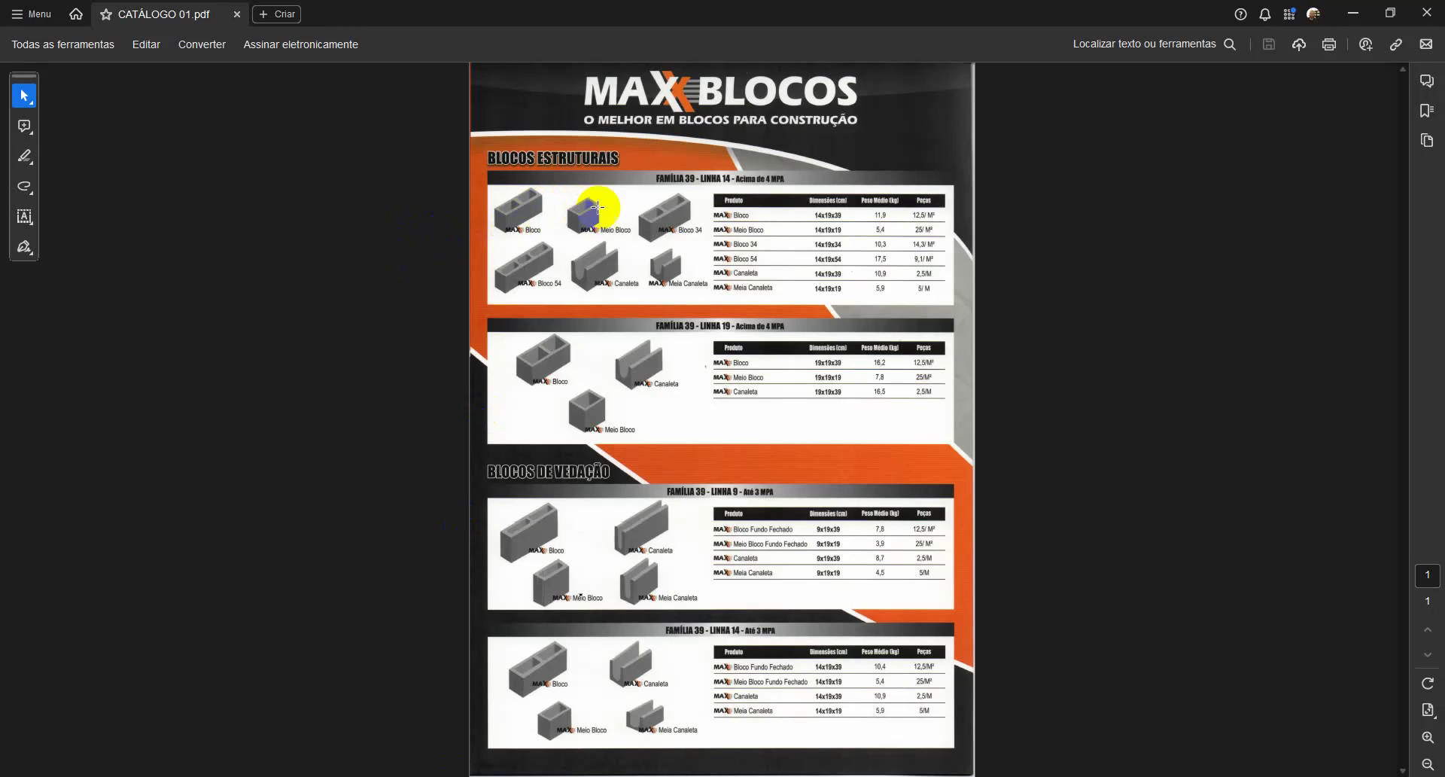
Step: Switch Acrobat to the Hand tool and zoom into the FAMÍLIA 39 - LINHA 14 structural block table
right_click(582, 205)
click(687, 219)
ctrl+scroll(583, 195, up, 2)
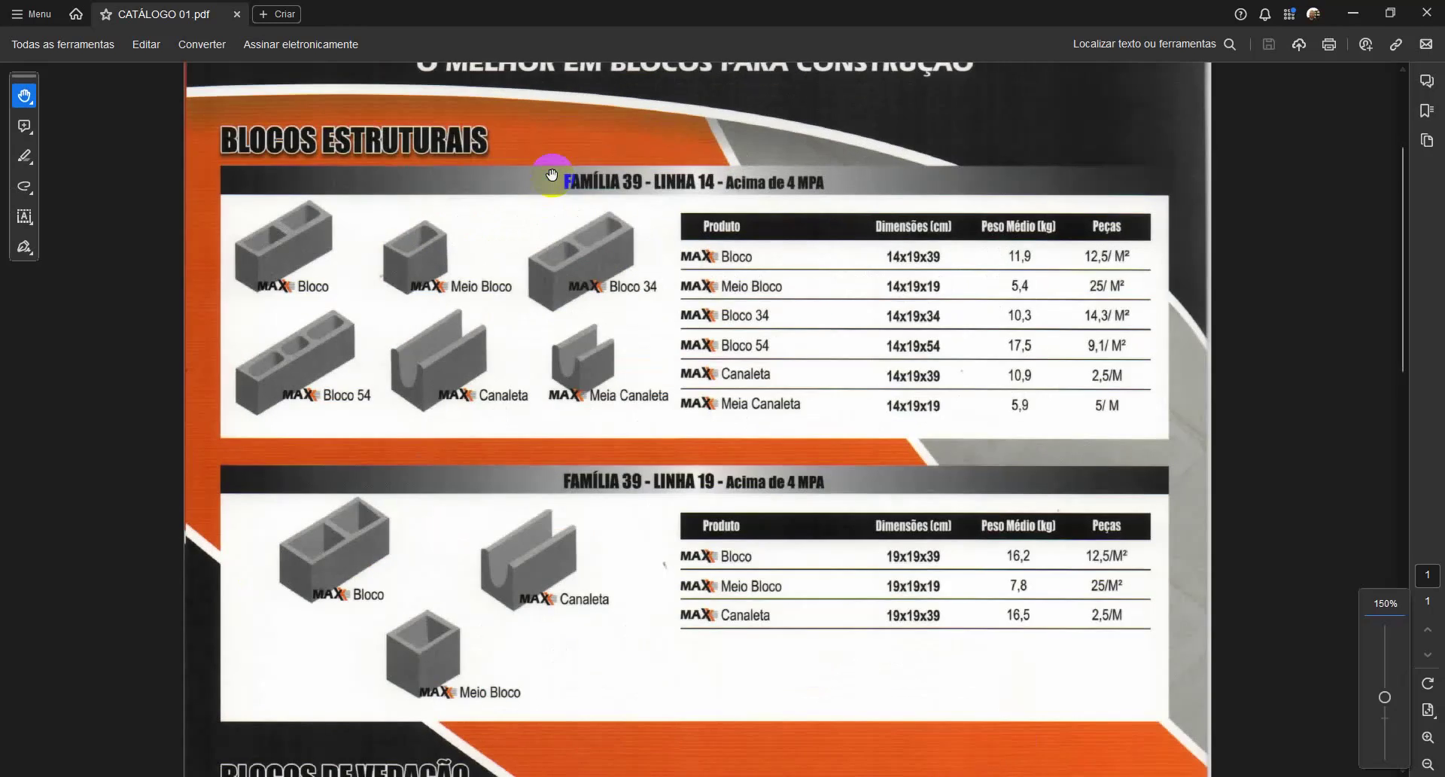
ctrl+scroll(572, 180, up, 1)
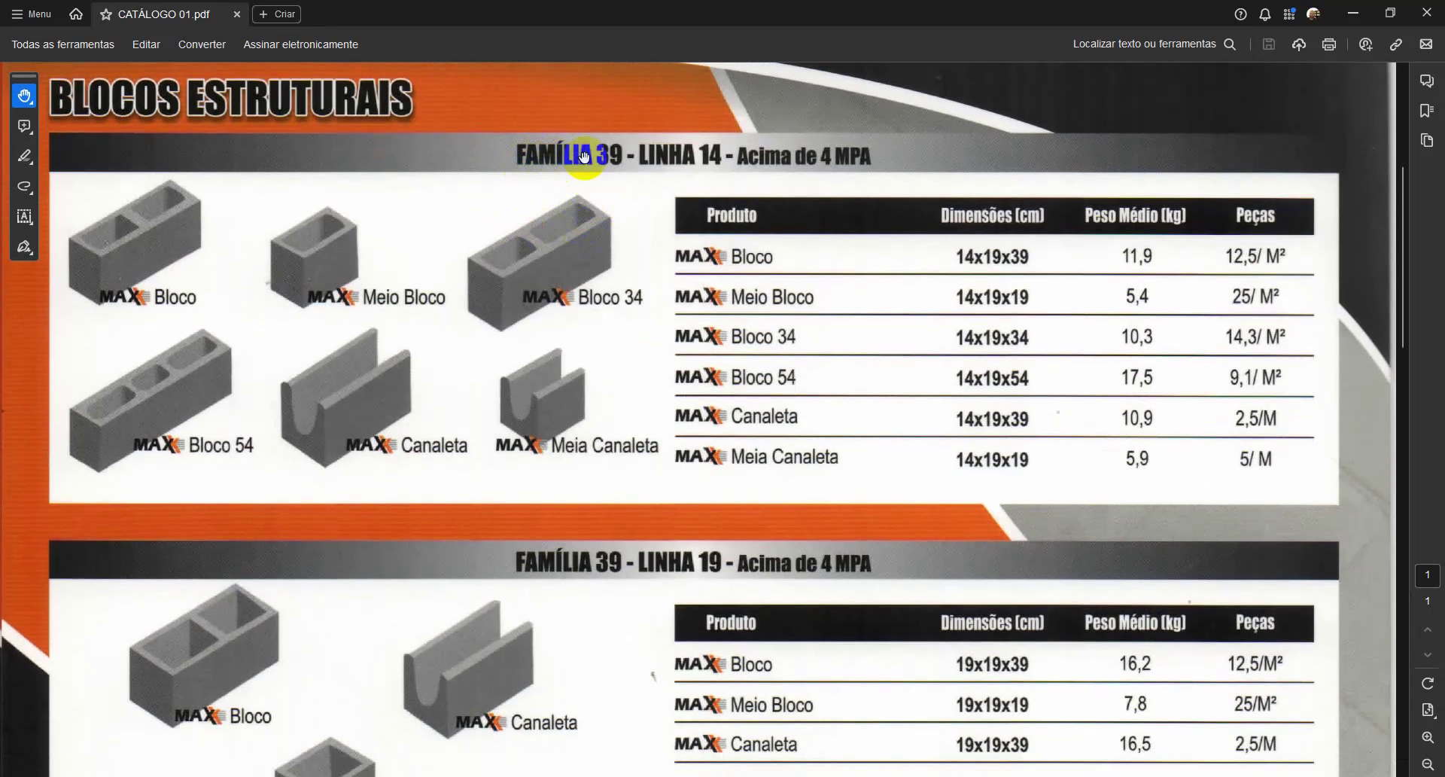
click(107, 253)
click(501, 307)
mouse_move(1025, 278)
mouse_down()
mouse_move(973, 265)
mouse_move(1020, 261)
mouse_up()
click(448, 744)
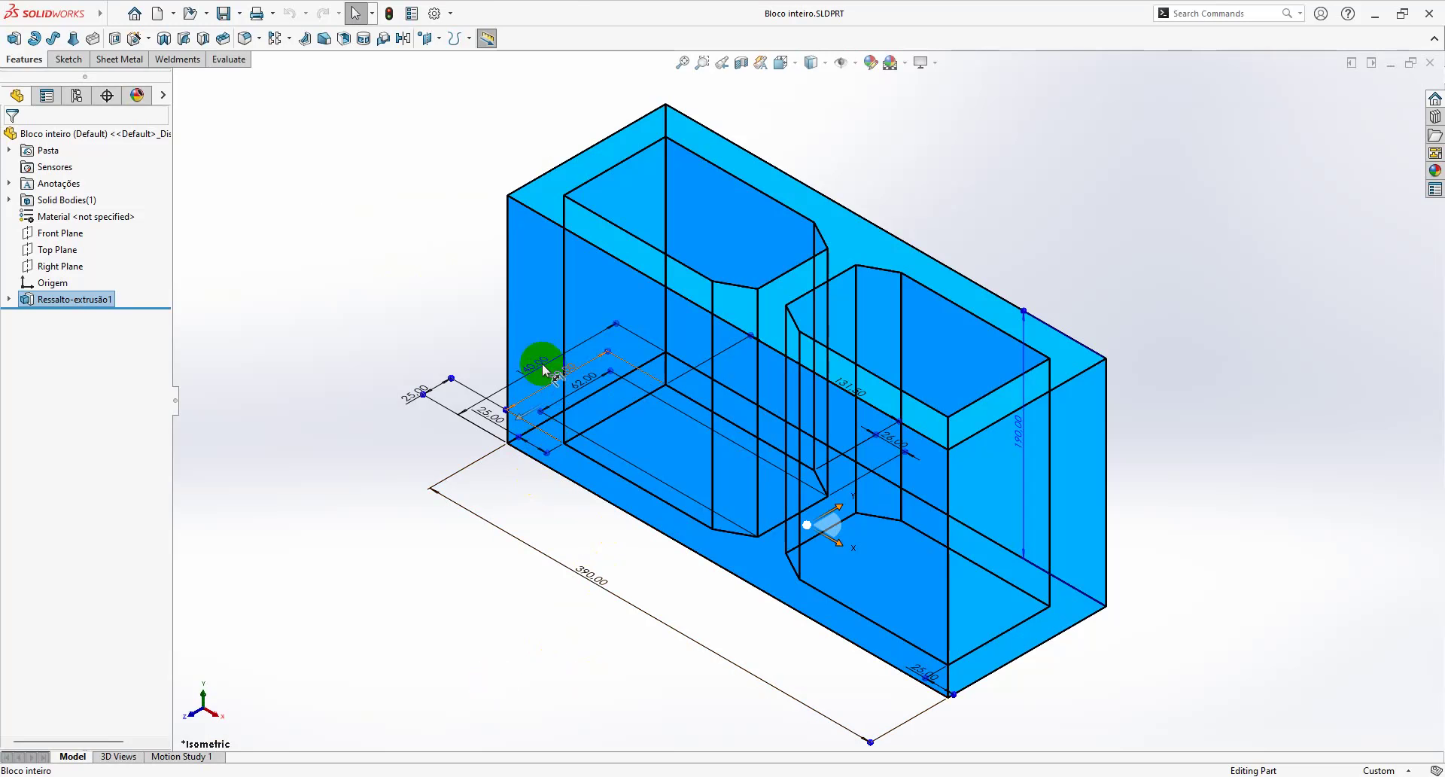
click(455, 305)
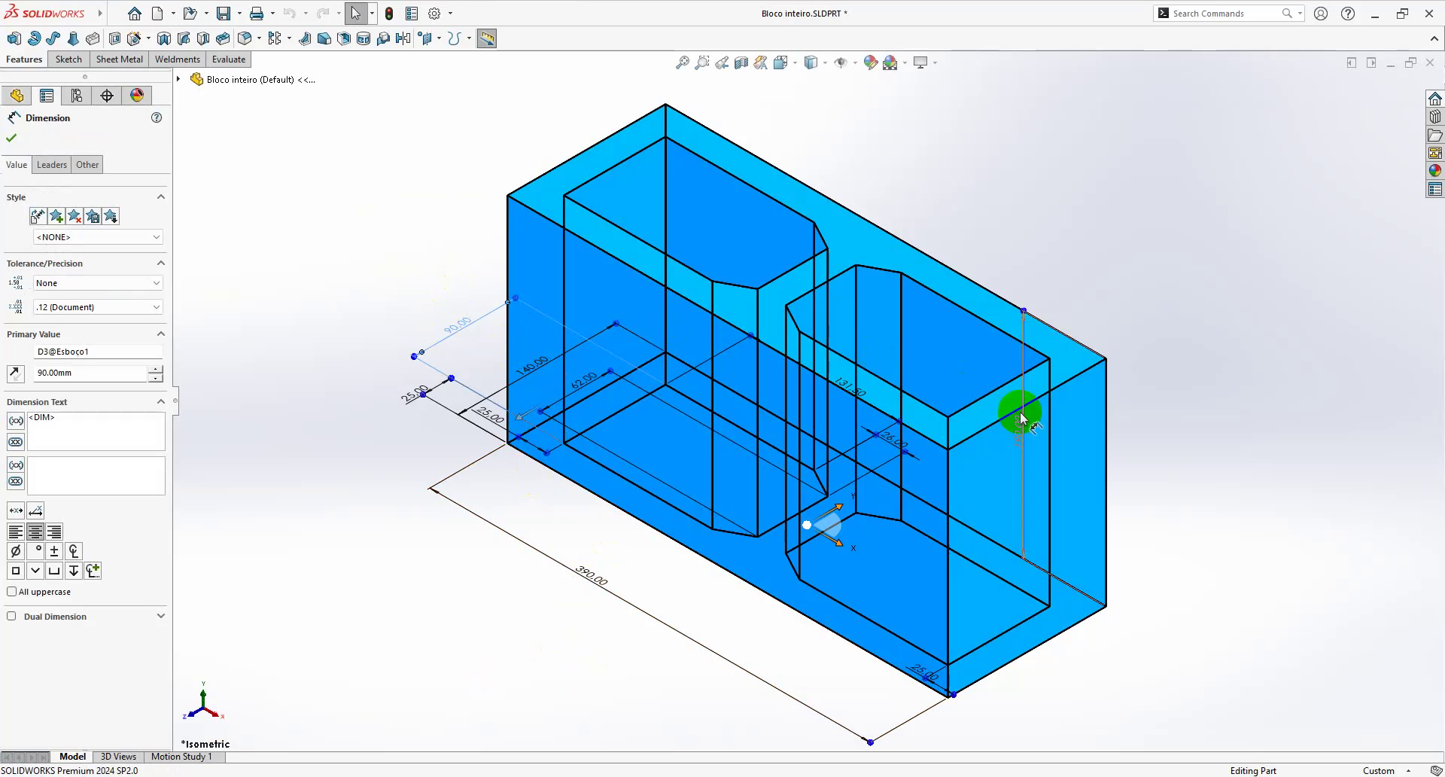
click(1029, 438)
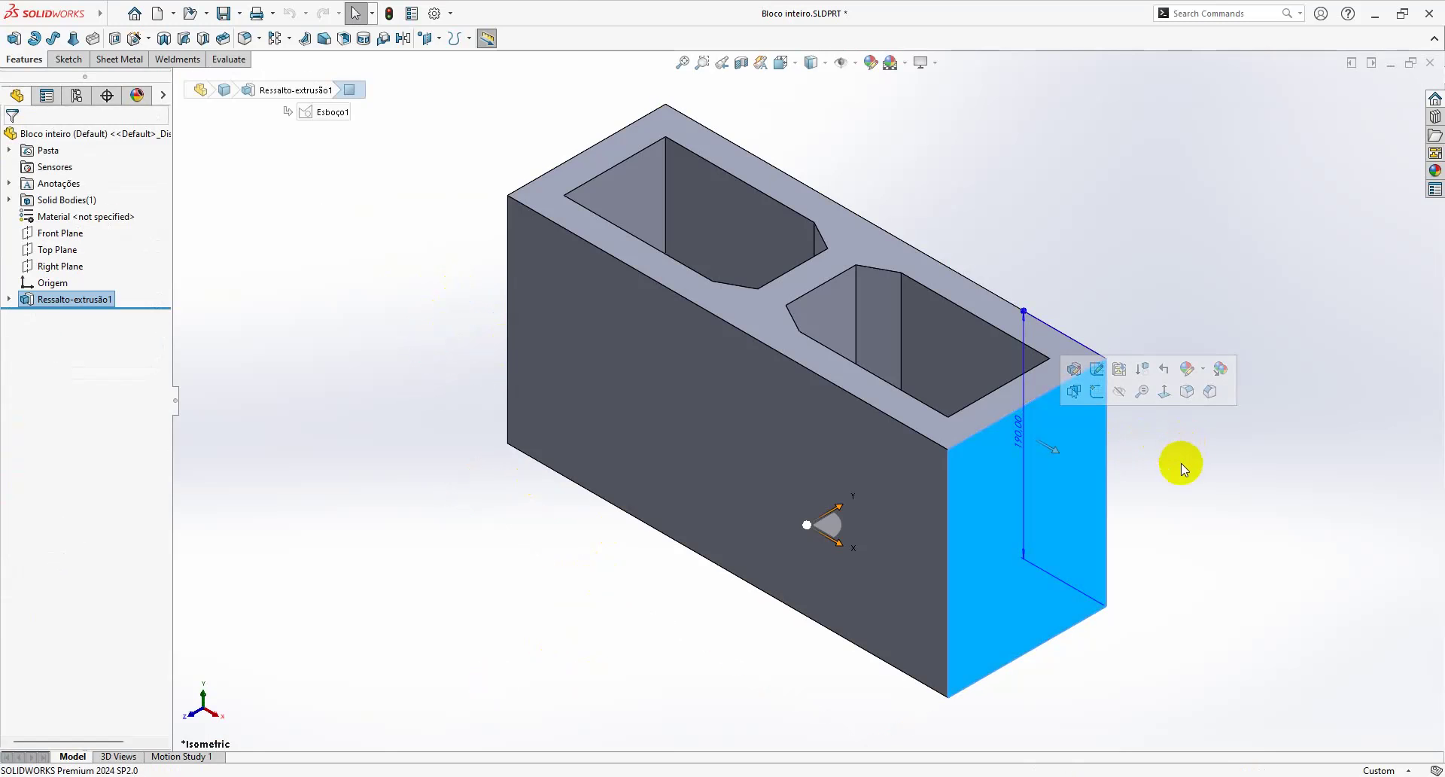
double_click(684, 426)
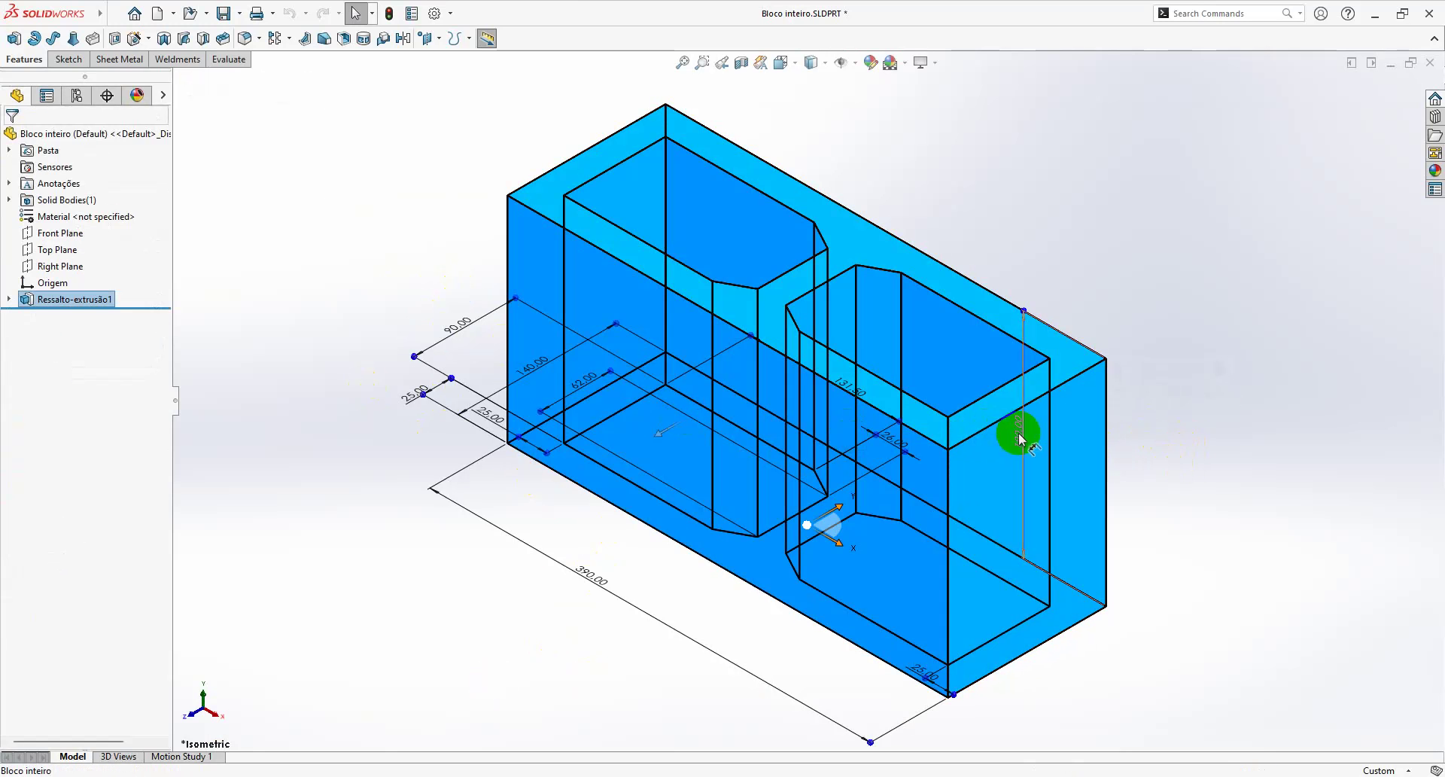
click(595, 581)
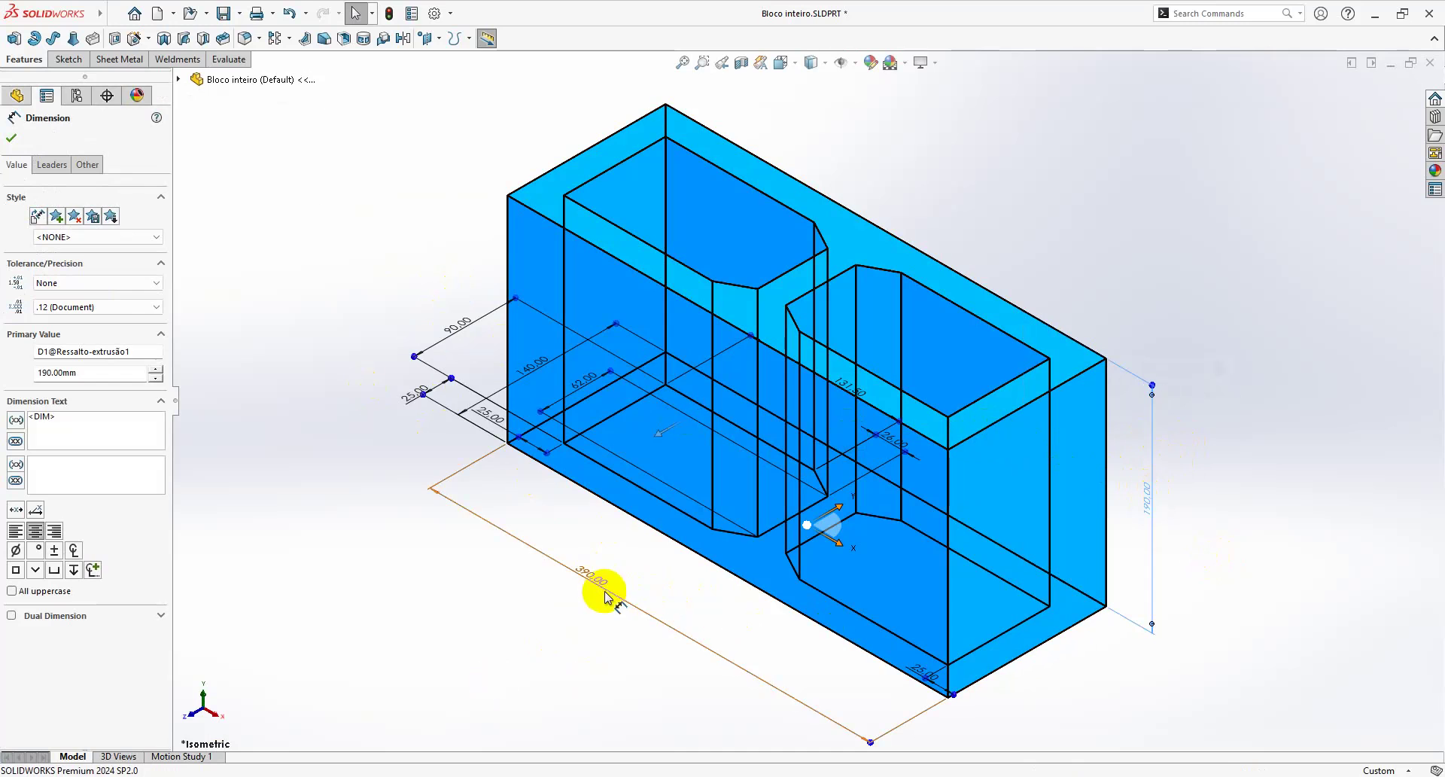
click(536, 661)
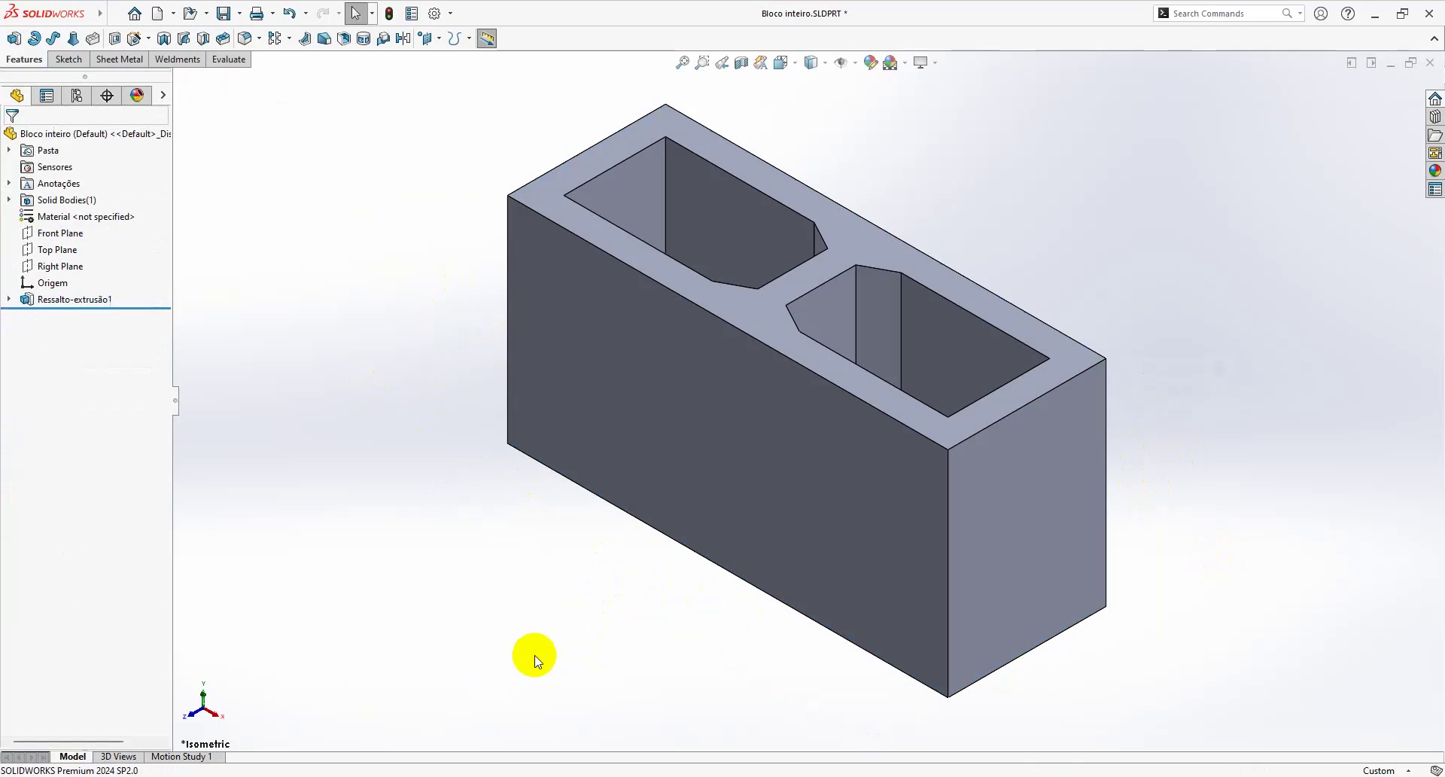
key(alt+Tab)
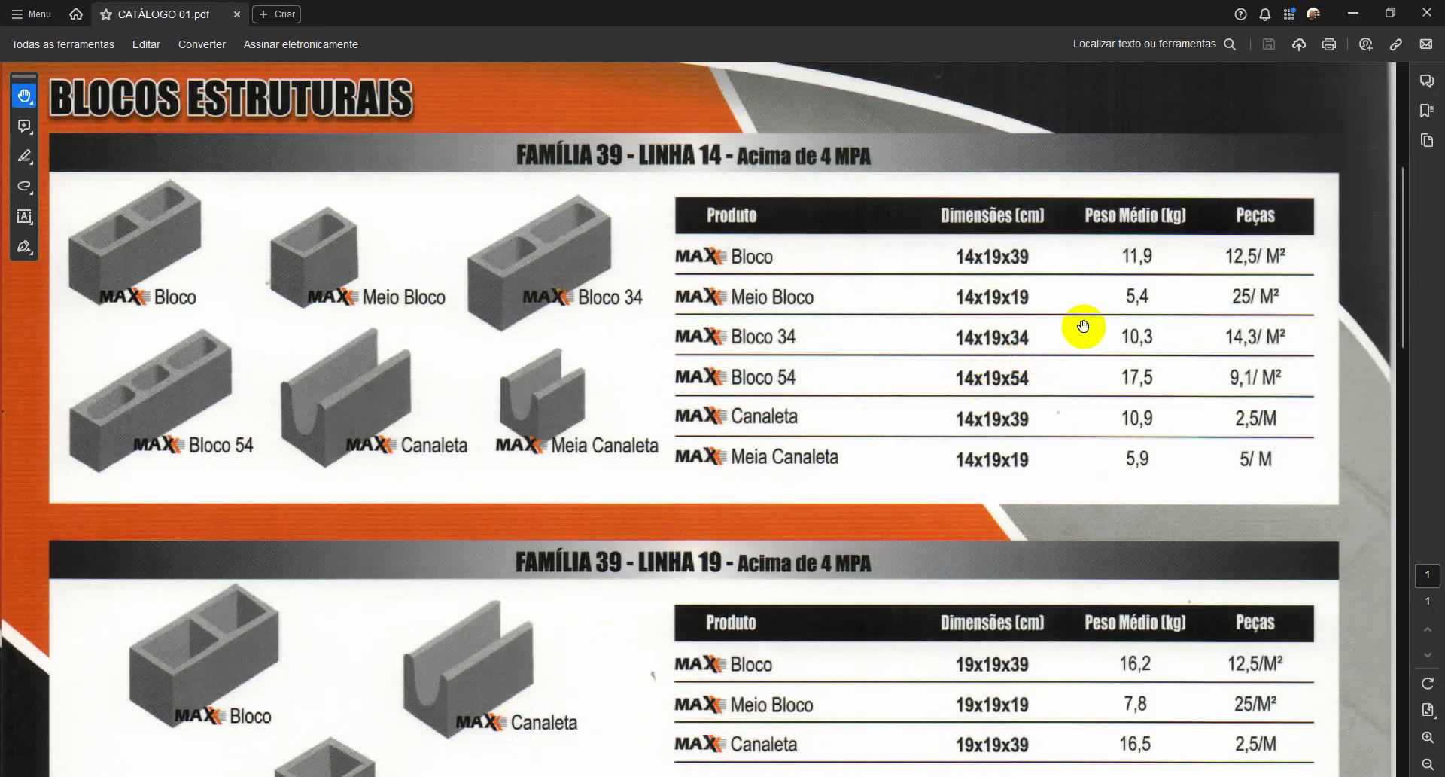
Step: Scroll down the catalogue to compare the LINHA 14 table with the LINHA 19 and LINHA 9 tables
click(153, 242)
scroll(558, 283, down, 3)
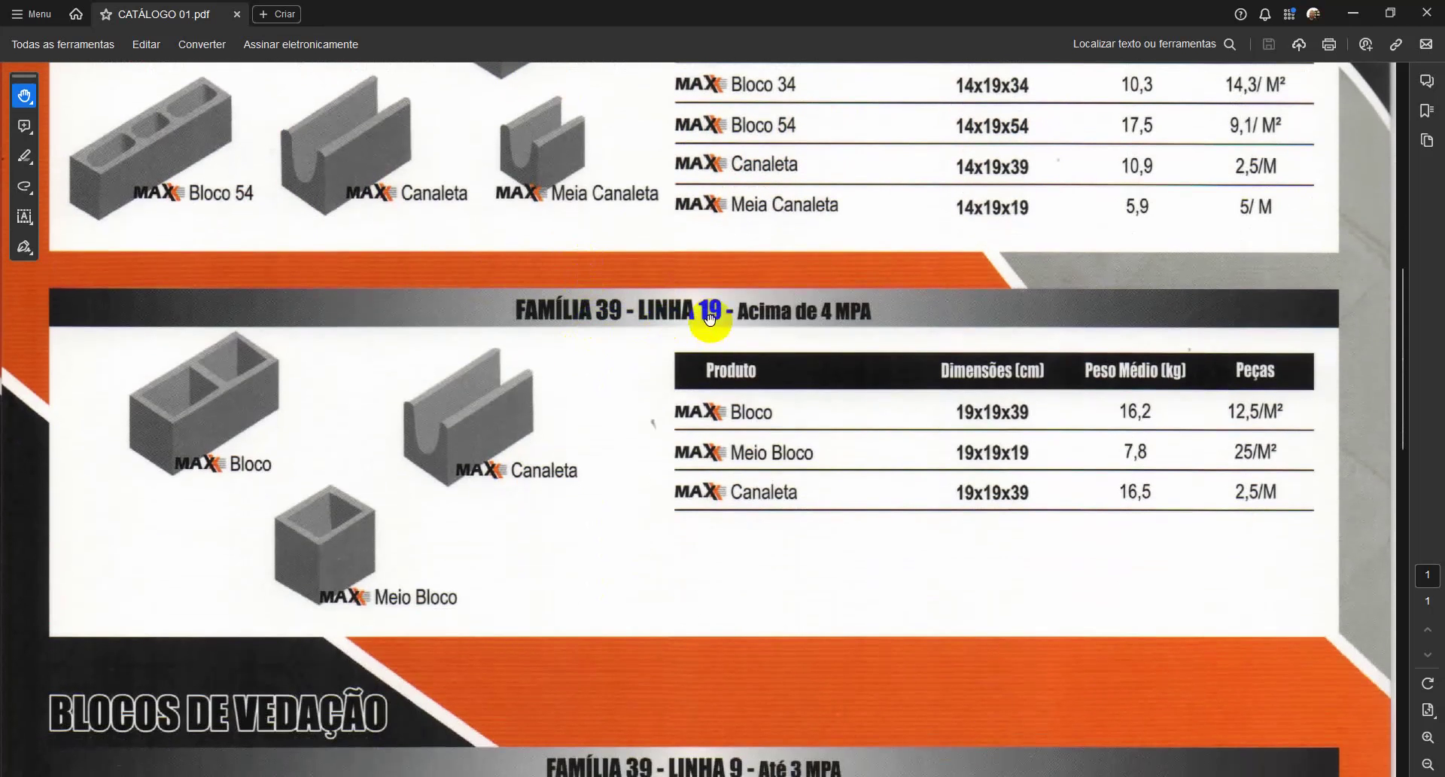
mouse_move(663, 272)
mouse_down()
mouse_move(645, 454)
mouse_move(585, 299)
mouse_up()
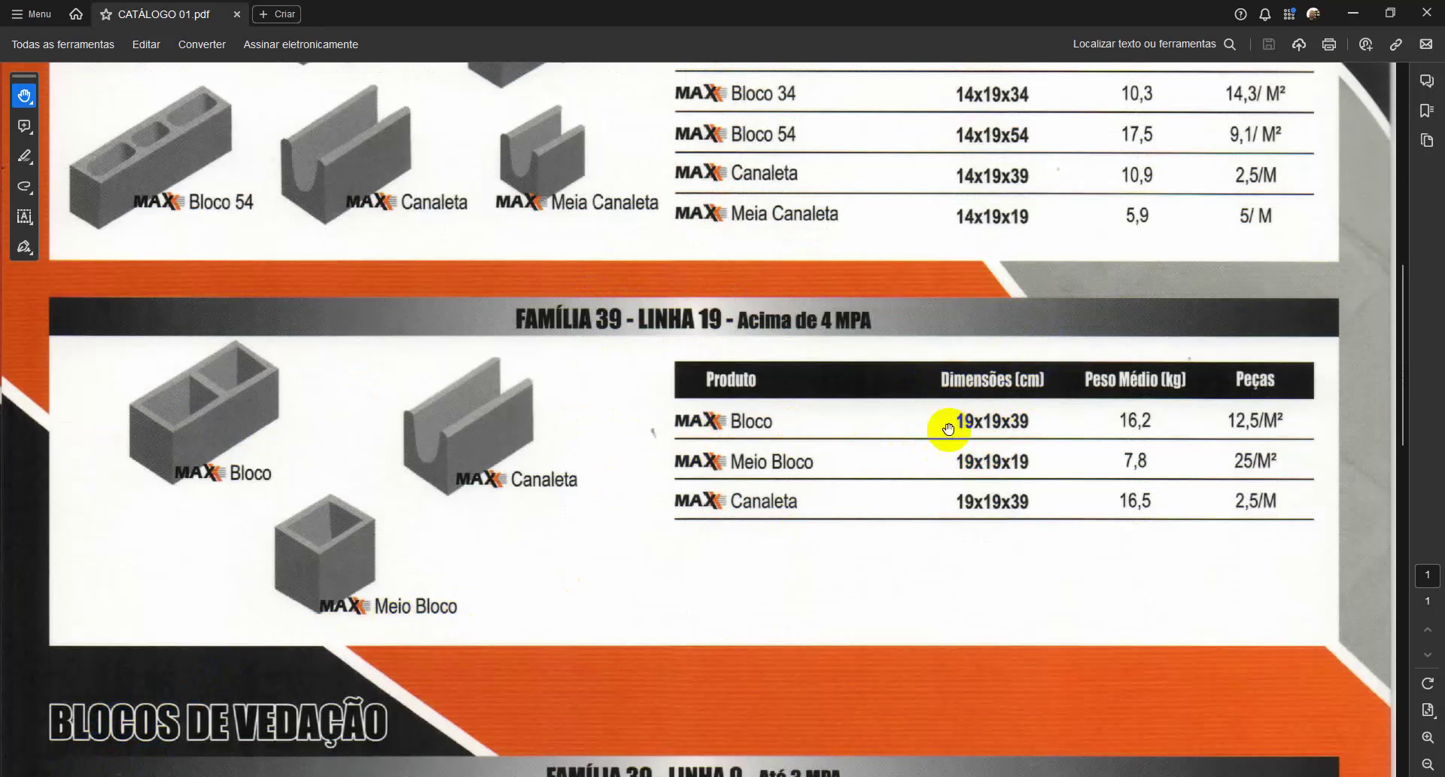
click(286, 322)
click(832, 355)
click(807, 339)
scroll(816, 489, down, 5)
scroll(796, 411, down, 1)
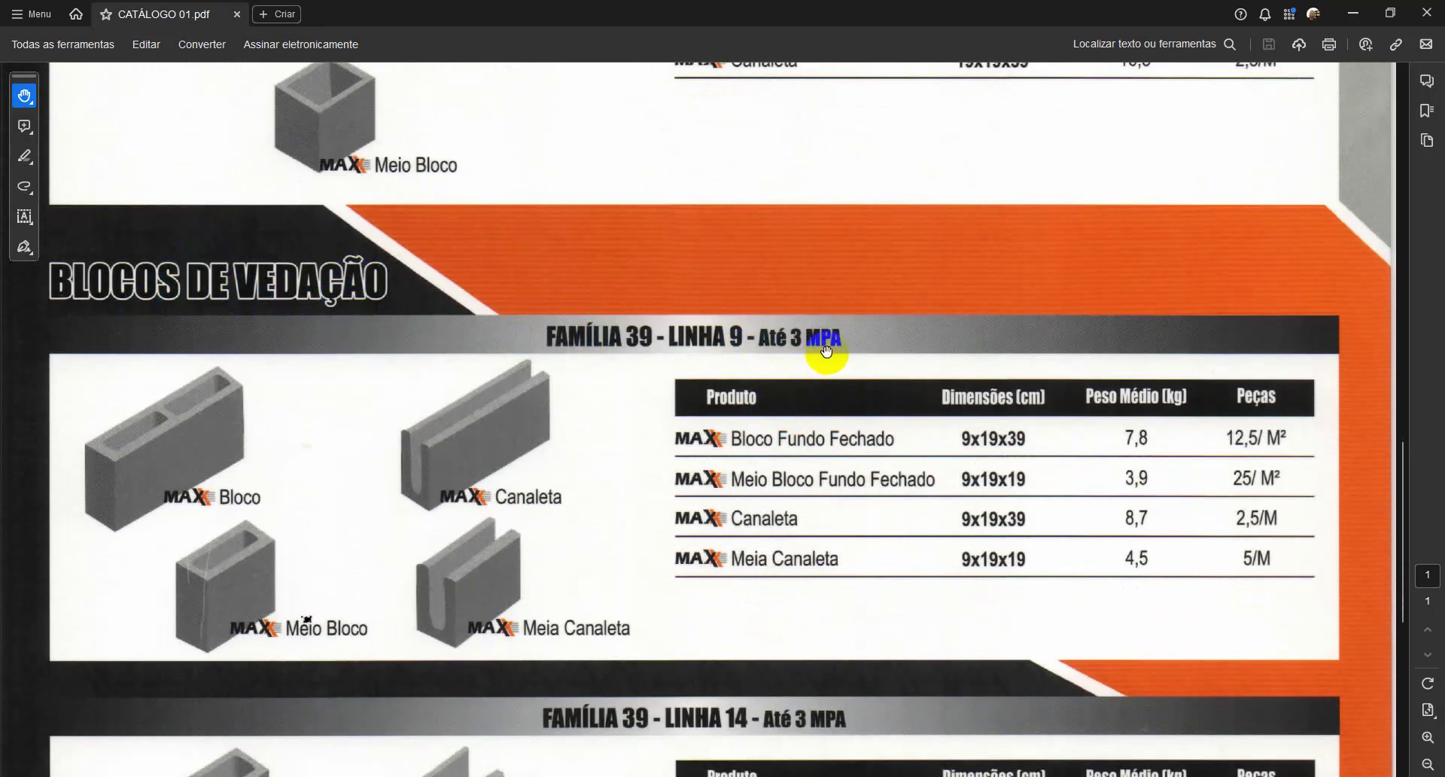
scroll(683, 380, down, 3)
click(784, 431)
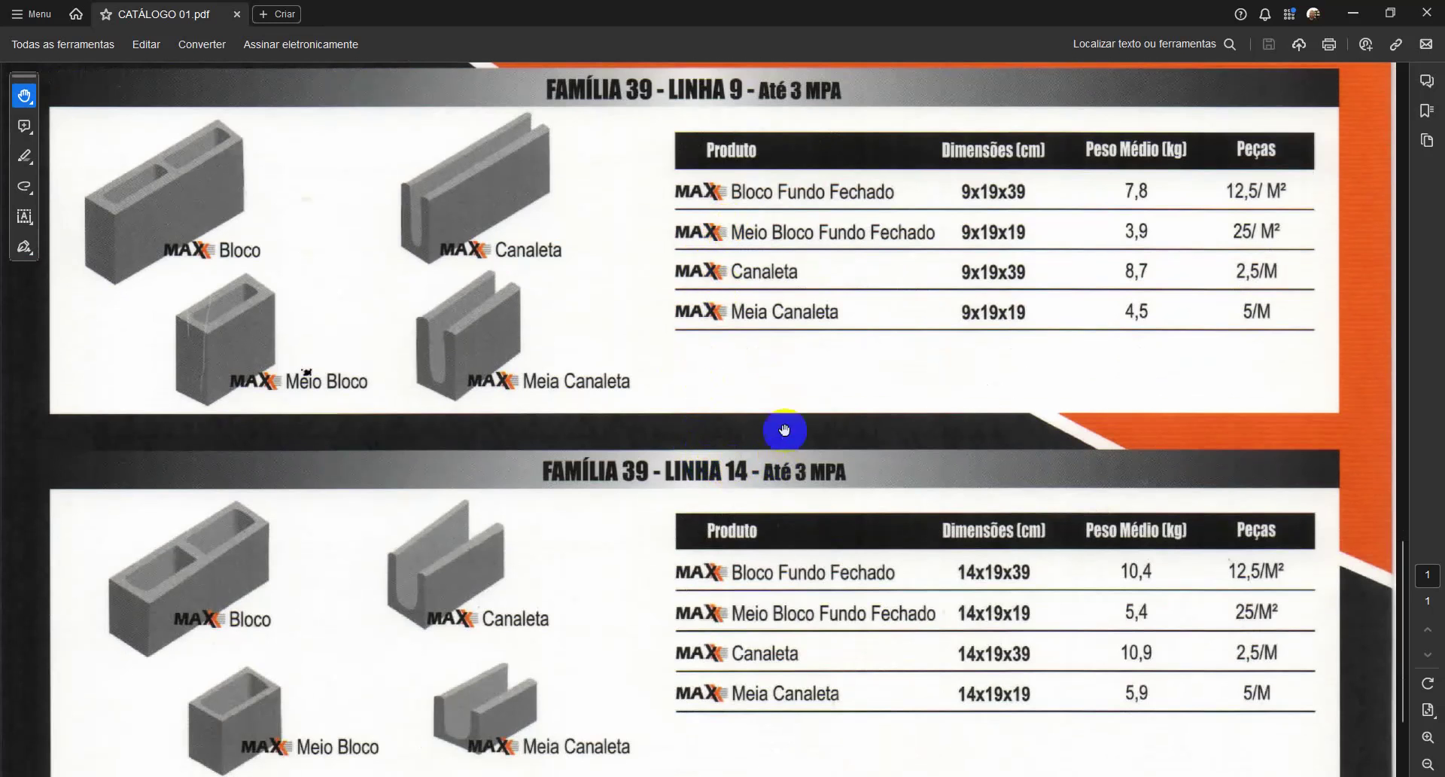
Step: Pan back up to the LINHA 14 structural table and the upper 14x19 table
scroll(753, 361, up, 1)
scroll(551, 530, down, 2)
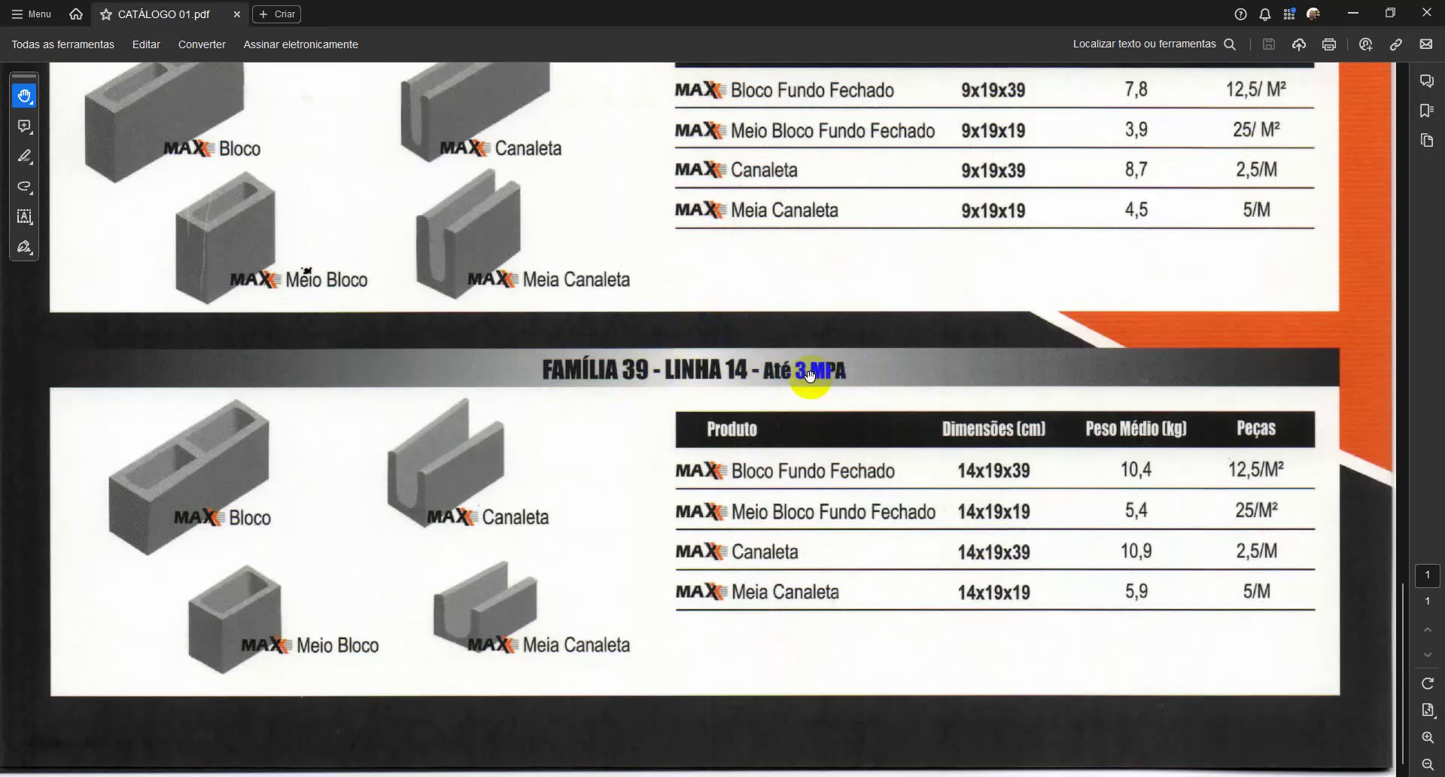
scroll(717, 413, up, 3)
scroll(718, 412, up, 1)
scroll(725, 196, up, 4)
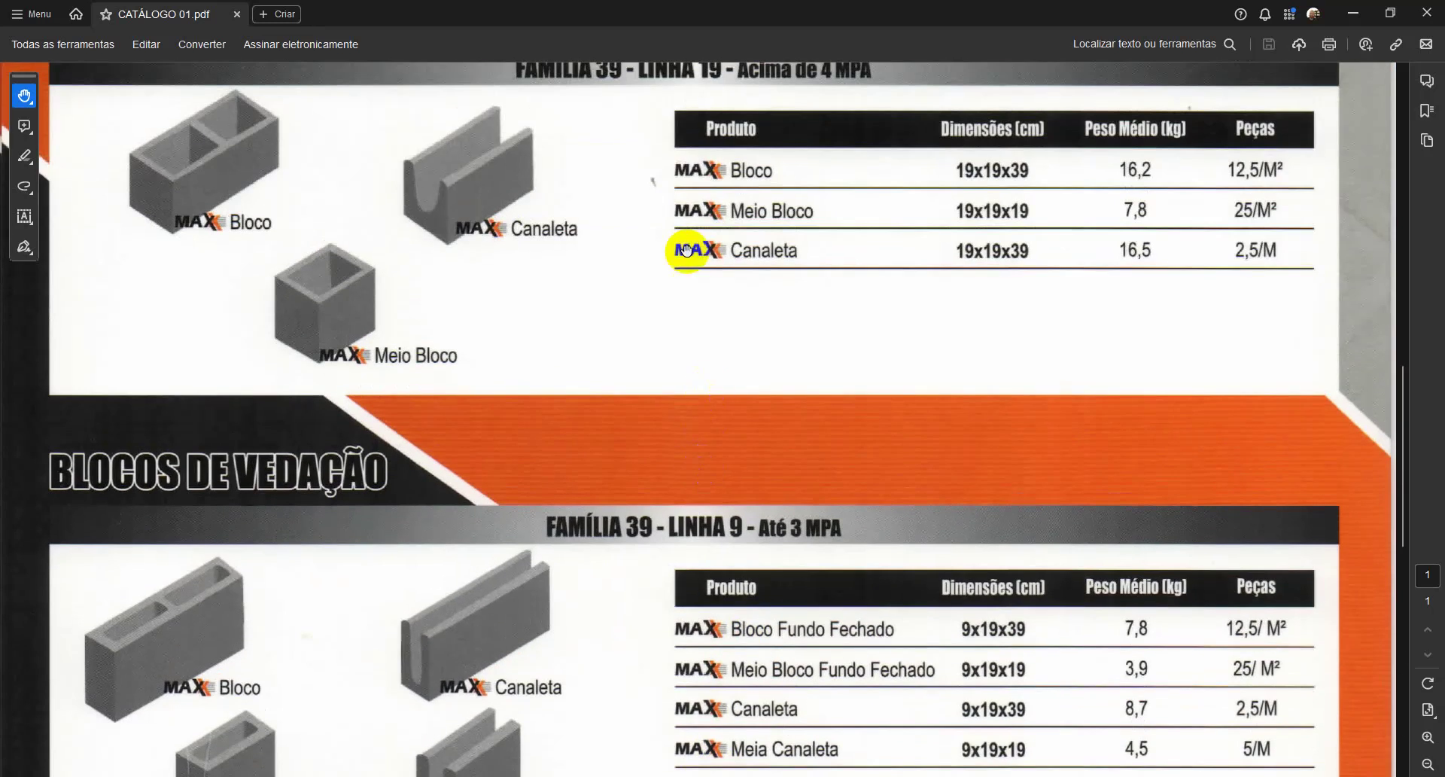
scroll(683, 251, up, 2)
drag(709, 261, 703, 535)
mouse_move(693, 375)
mouse_down()
mouse_move(688, 493)
mouse_move(712, 383)
mouse_up()
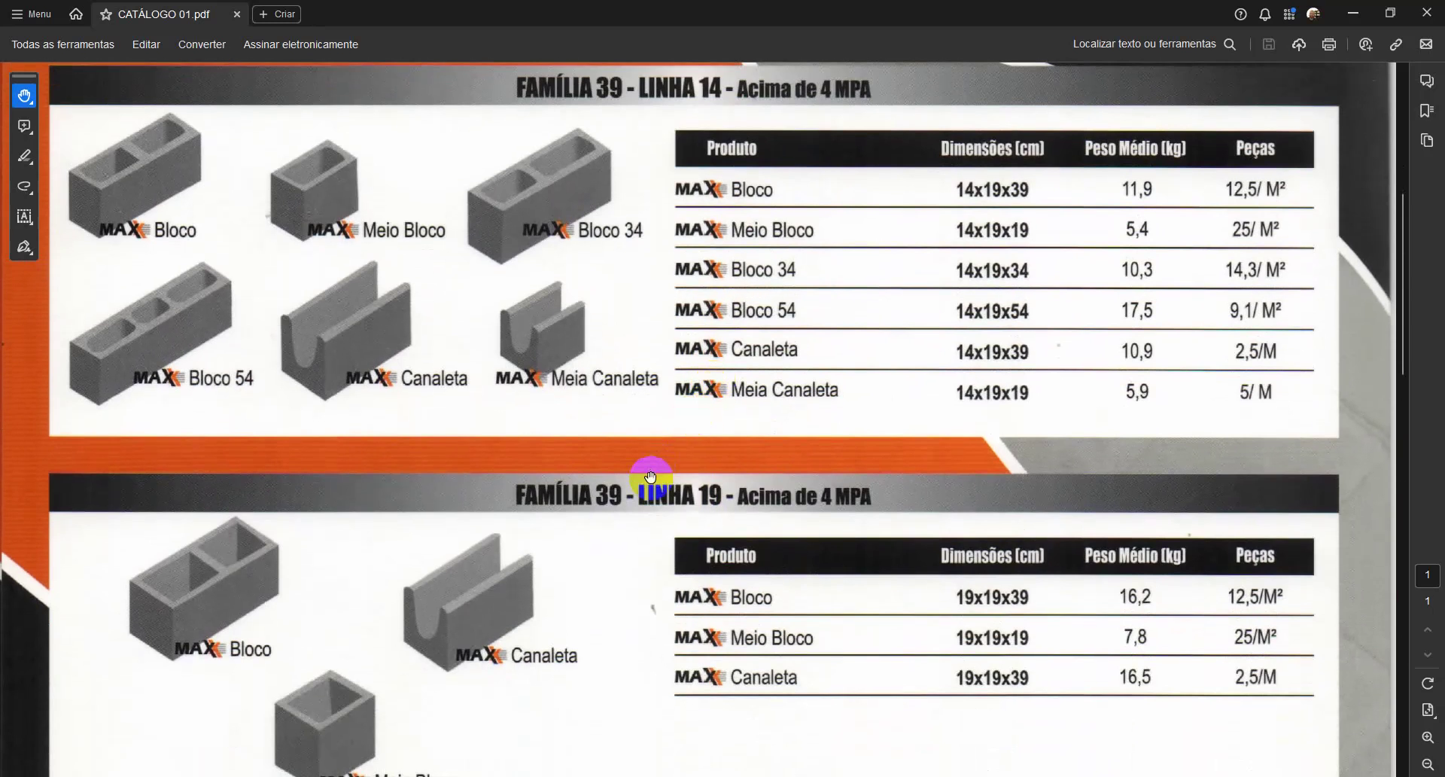
drag(665, 457, 670, 449)
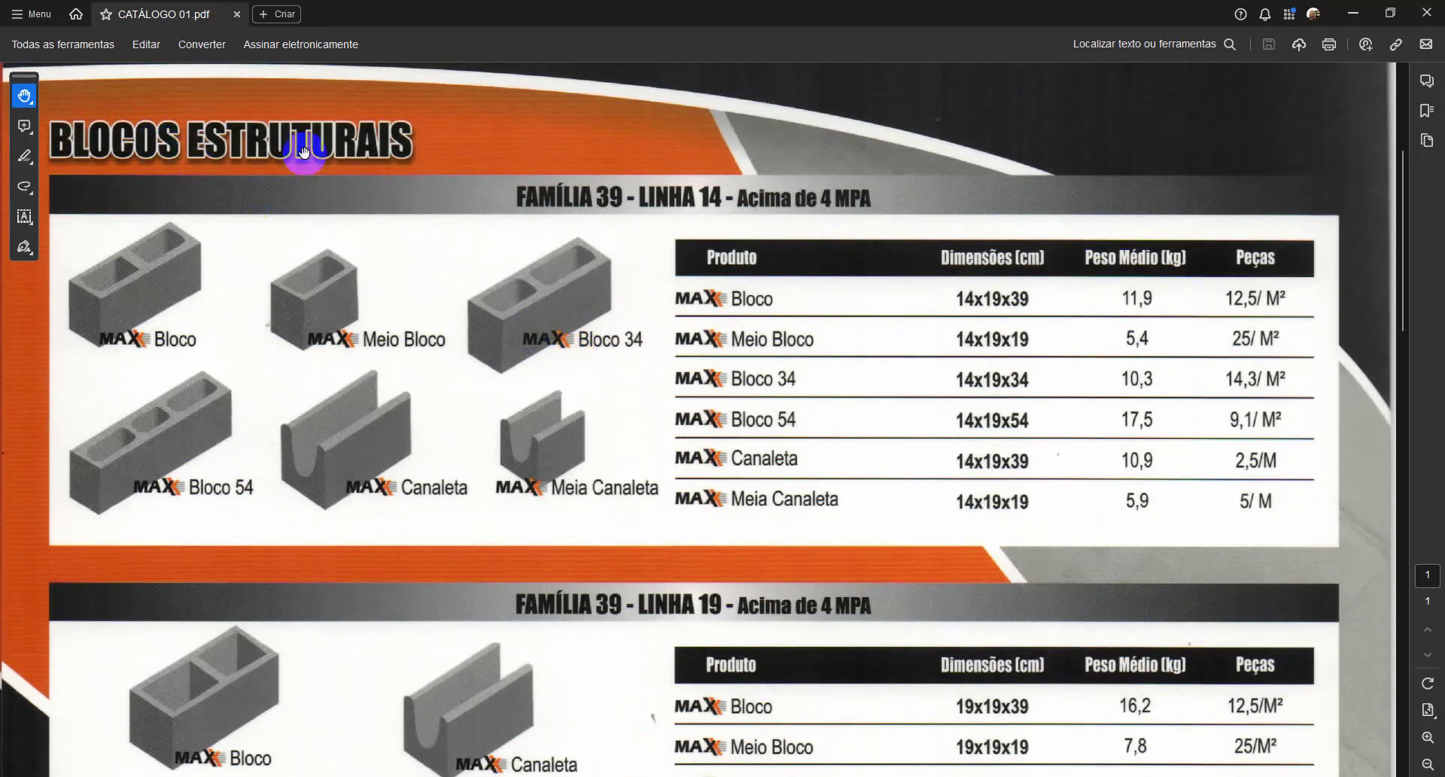
scroll(500, 210, down, 5)
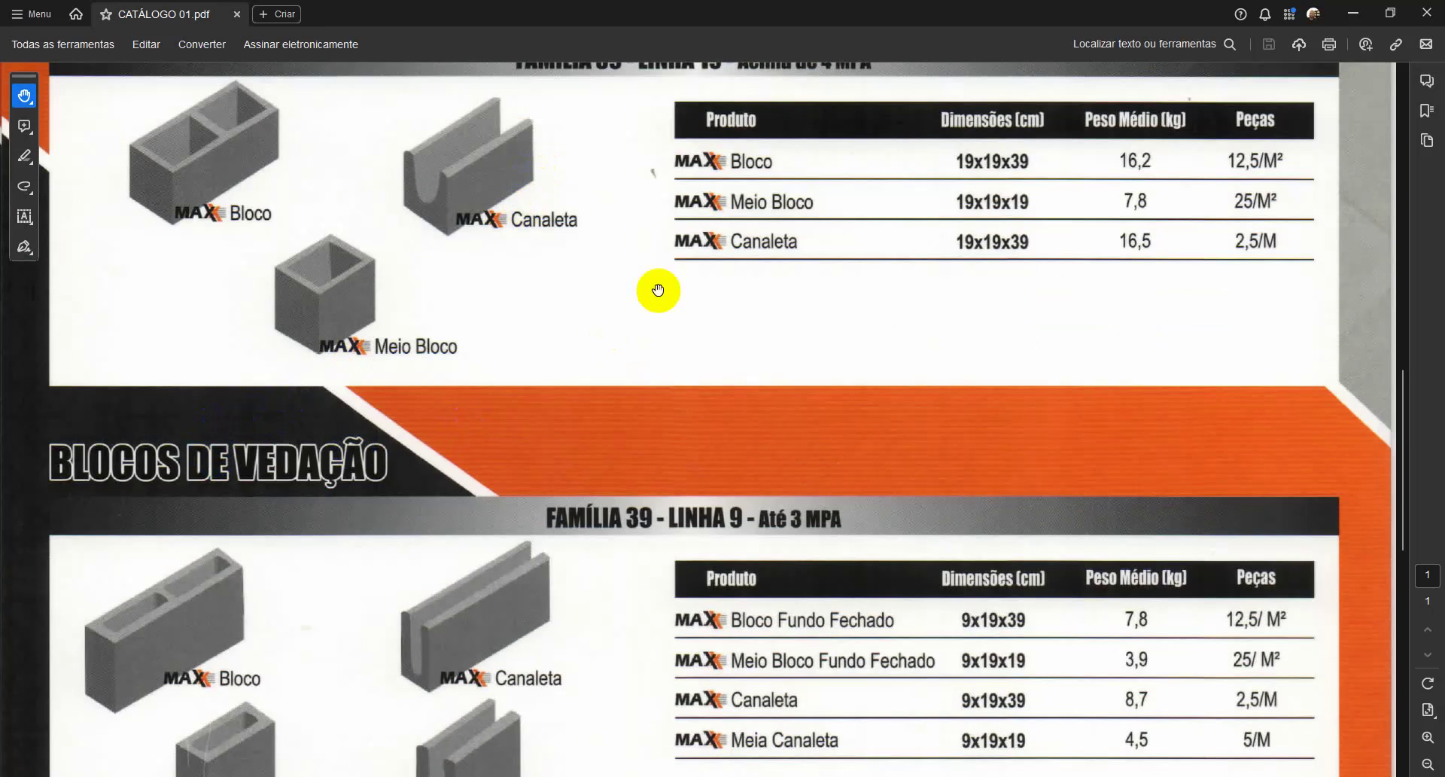
click(556, 453)
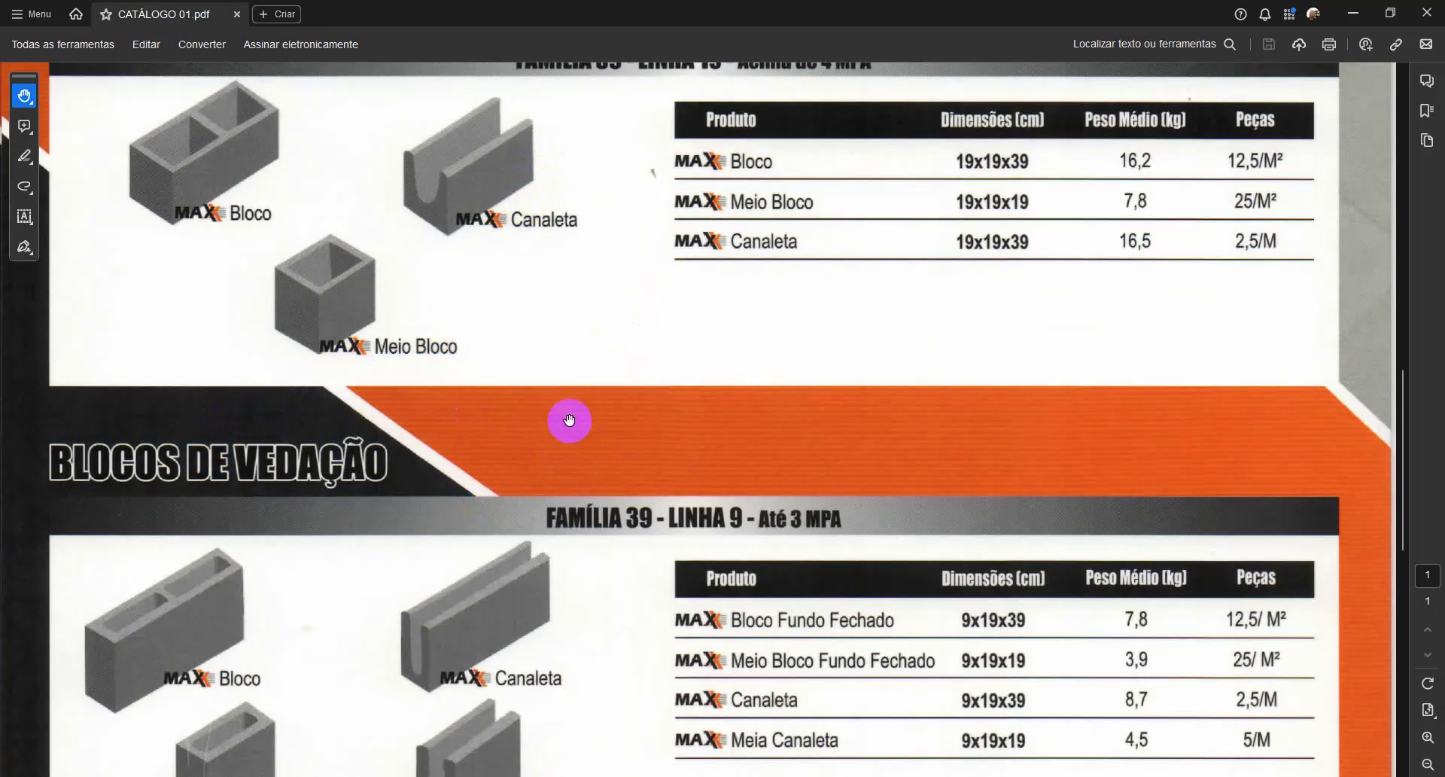
scroll(567, 420, up, 2)
scroll(612, 402, up, 1)
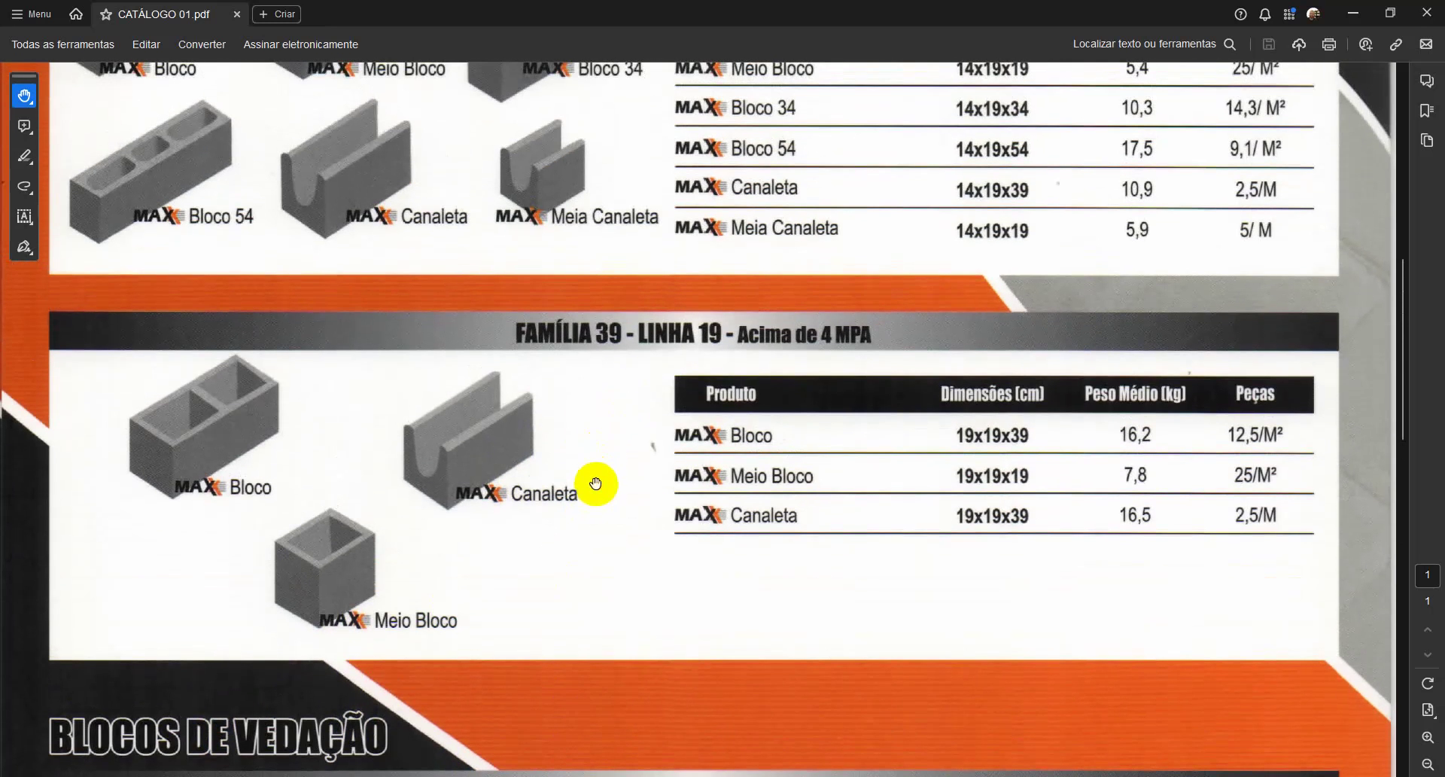
drag(558, 297, 561, 463)
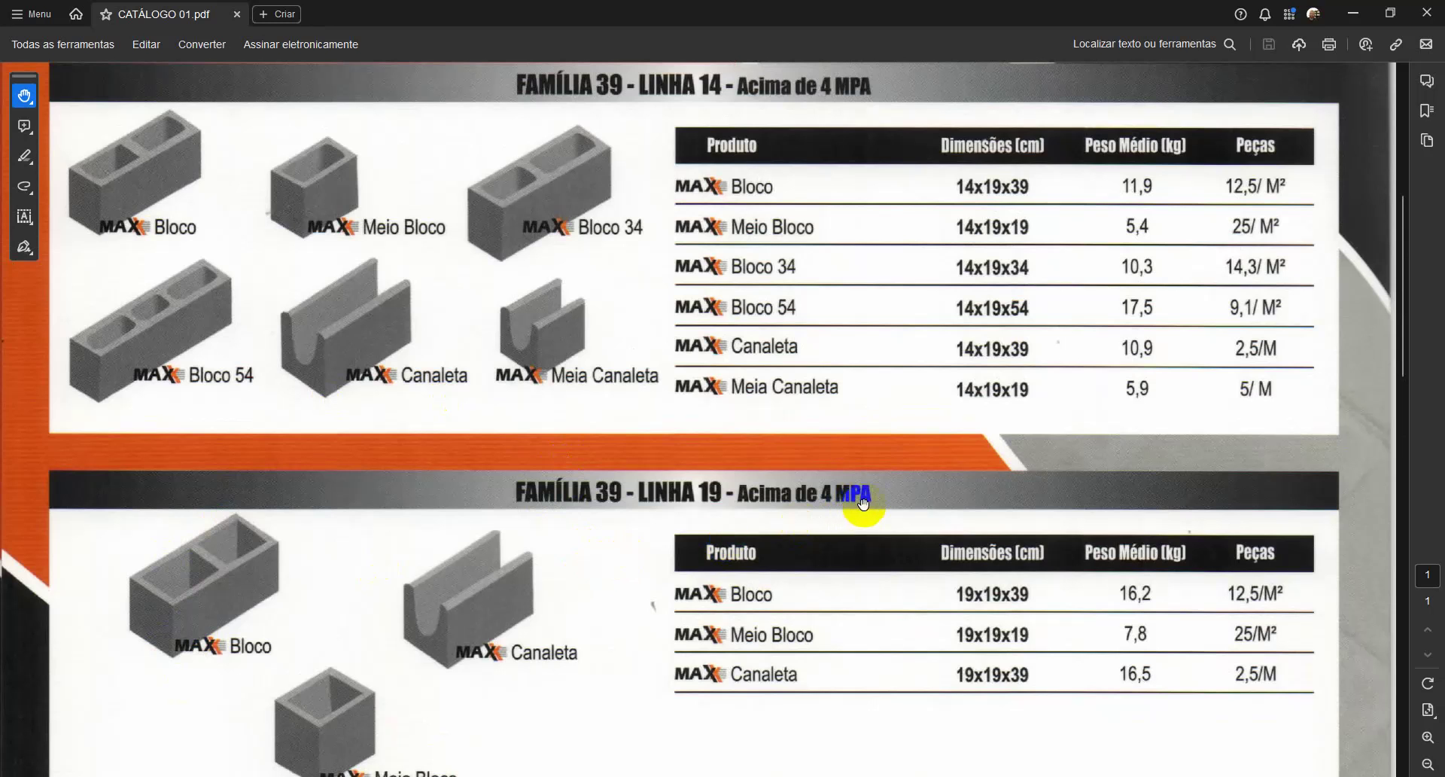
Step: Select the 19 in the Bloco row and recheck the block's sketch dimensions in SOLIDWORKS
click(152, 616)
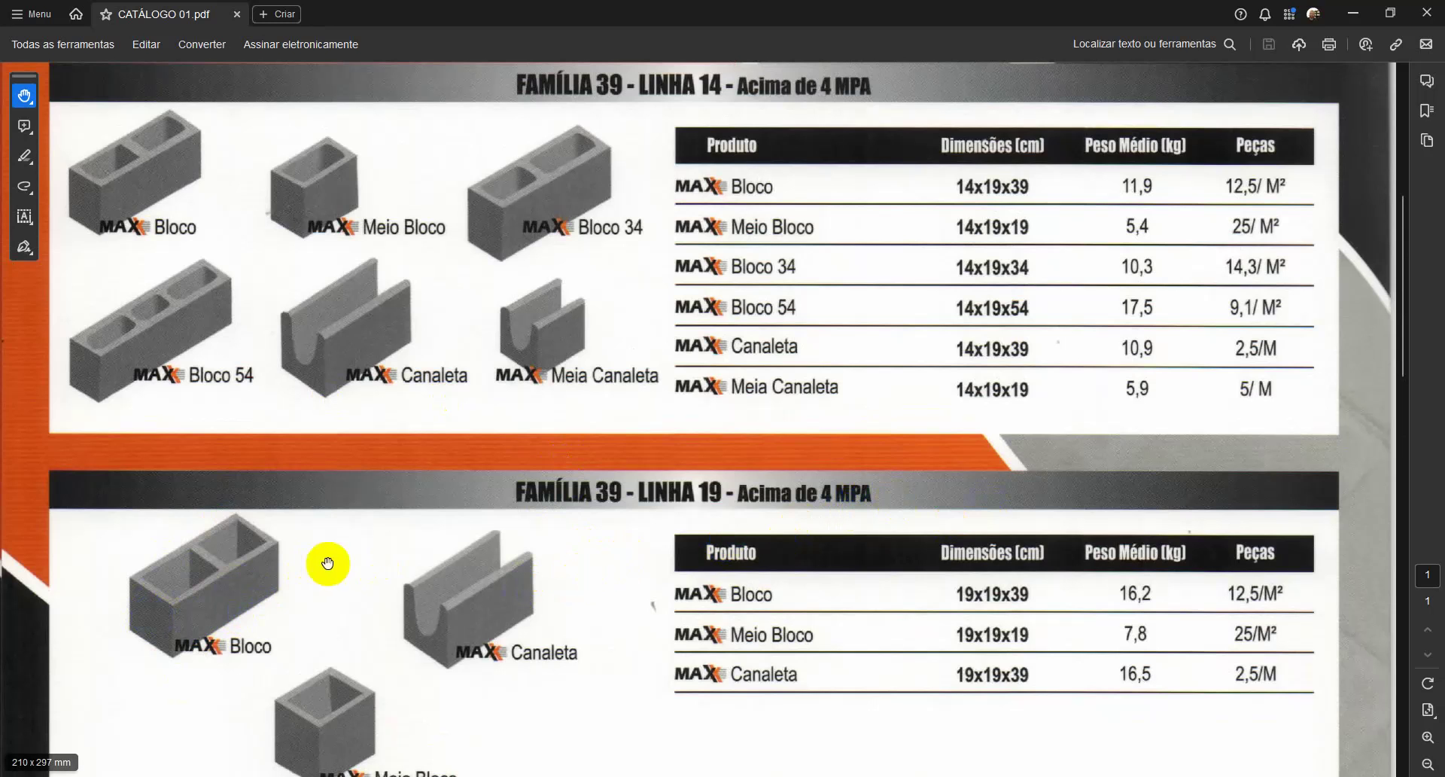
drag(974, 595, 951, 597)
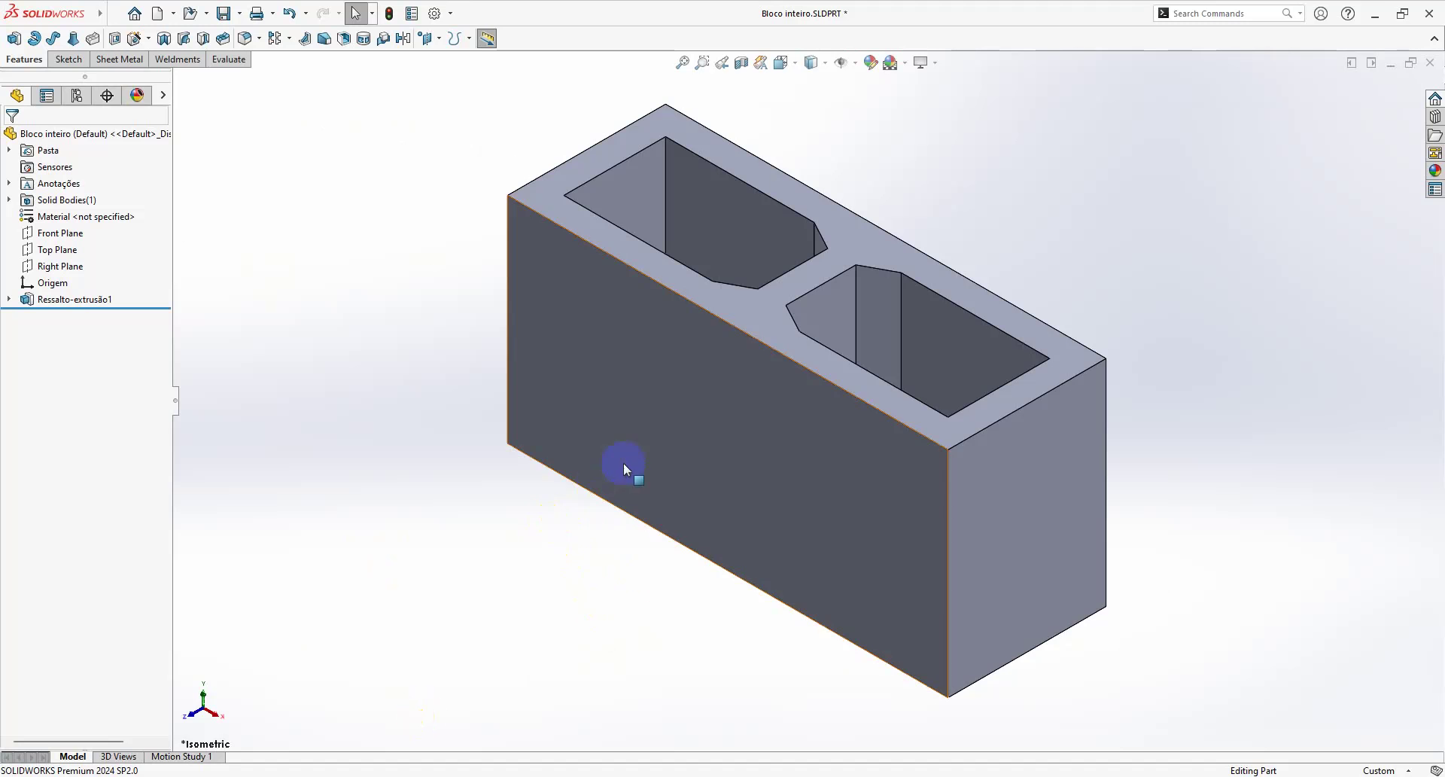
double_click(634, 458)
click(407, 265)
Step: Save the part as Bloco inteiro Linha 19.SLDPRT and redisplay its extrusion sketch dimensions
click(241, 15)
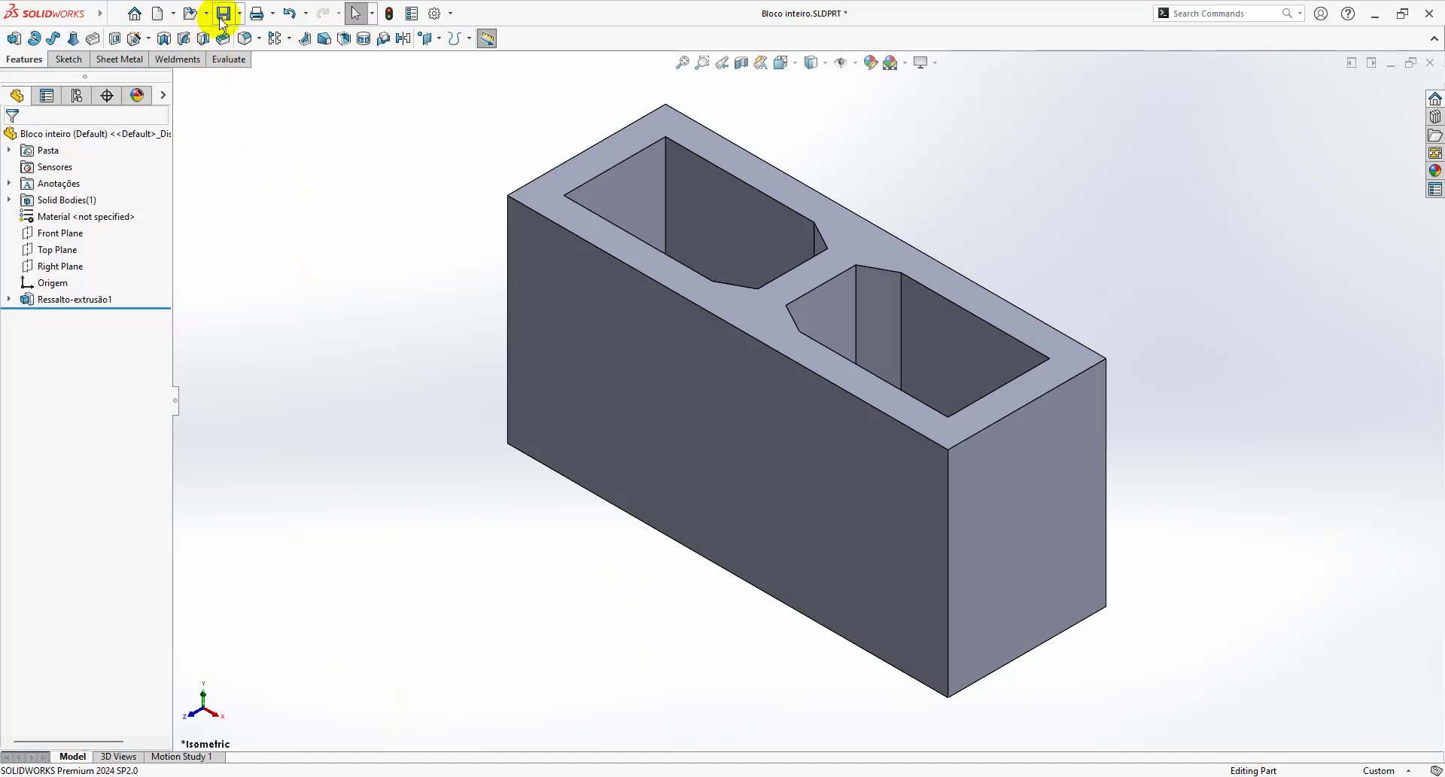
click(239, 15)
click(254, 52)
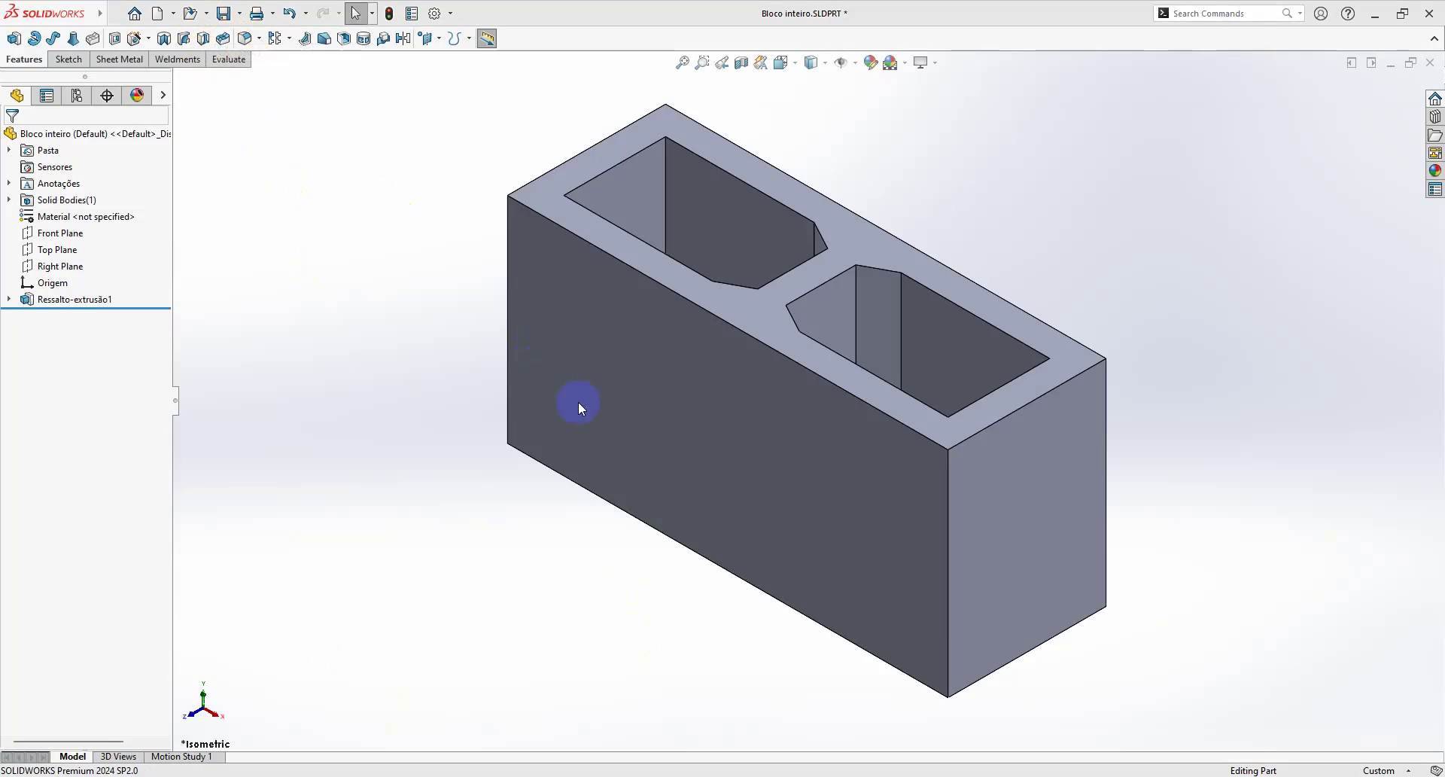
click(306, 483)
text(Bloco inteiro Linha 19.SLDPRT)
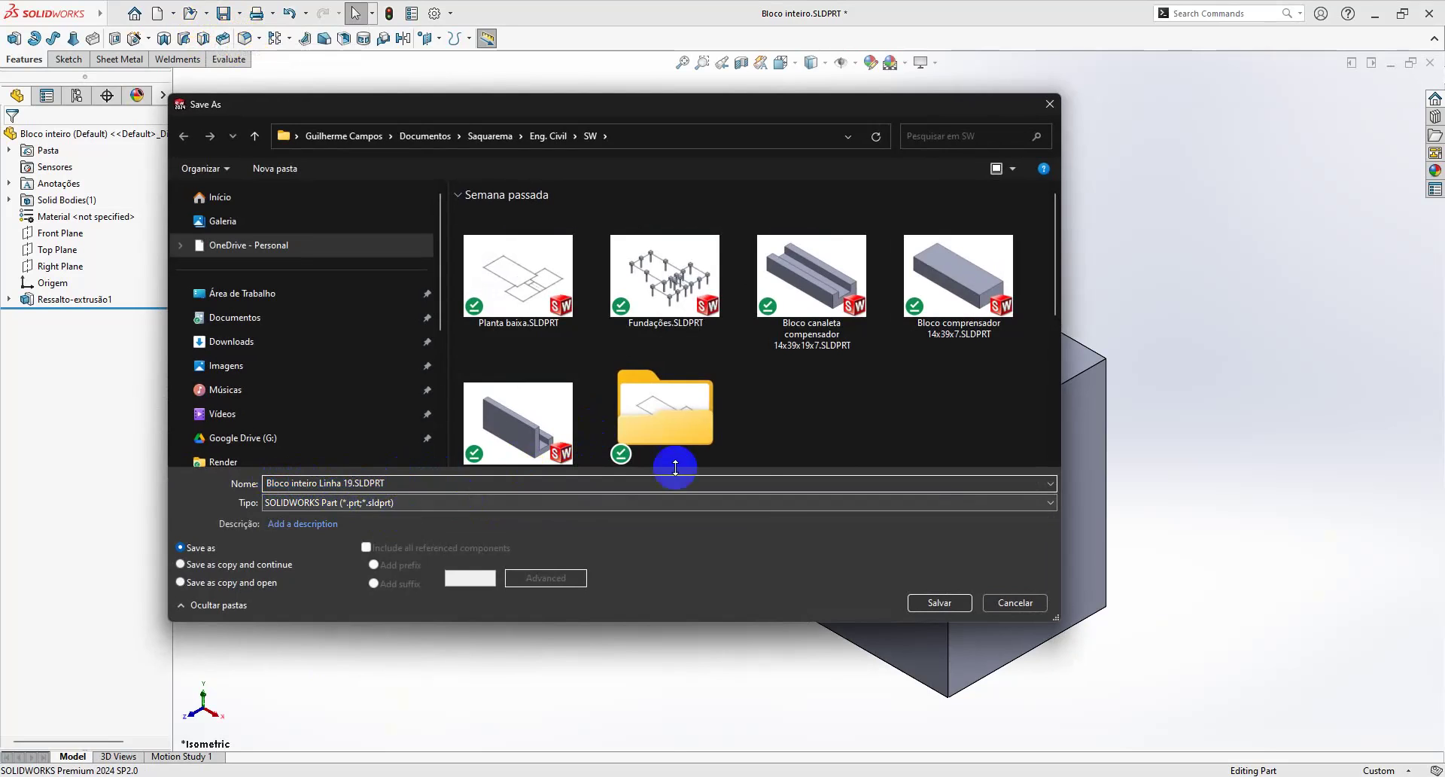
click(933, 602)
double_click(611, 398)
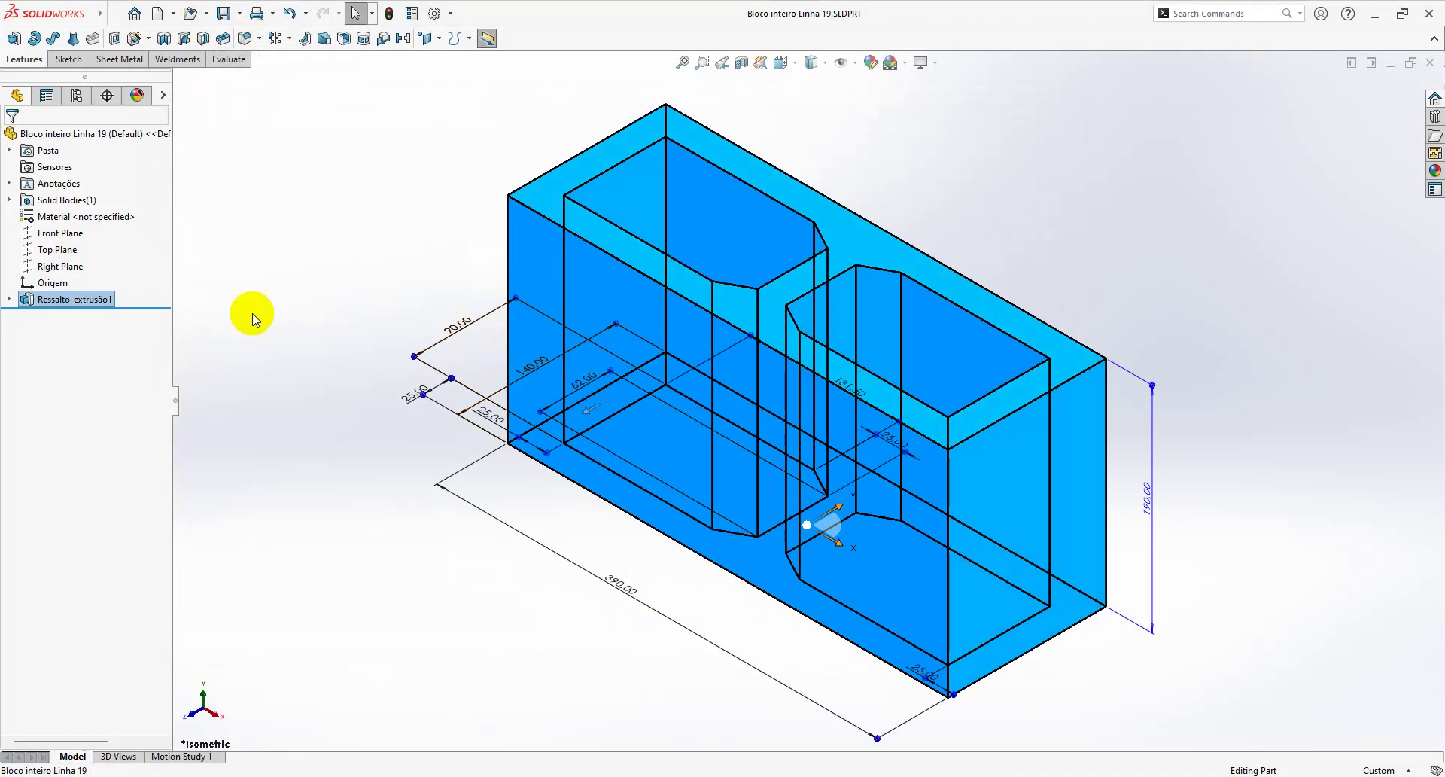
Step: Edit Esboço1, changing the 140 depth to 190 and the 90 cavity to 90+50
click(33, 311)
click(9, 301)
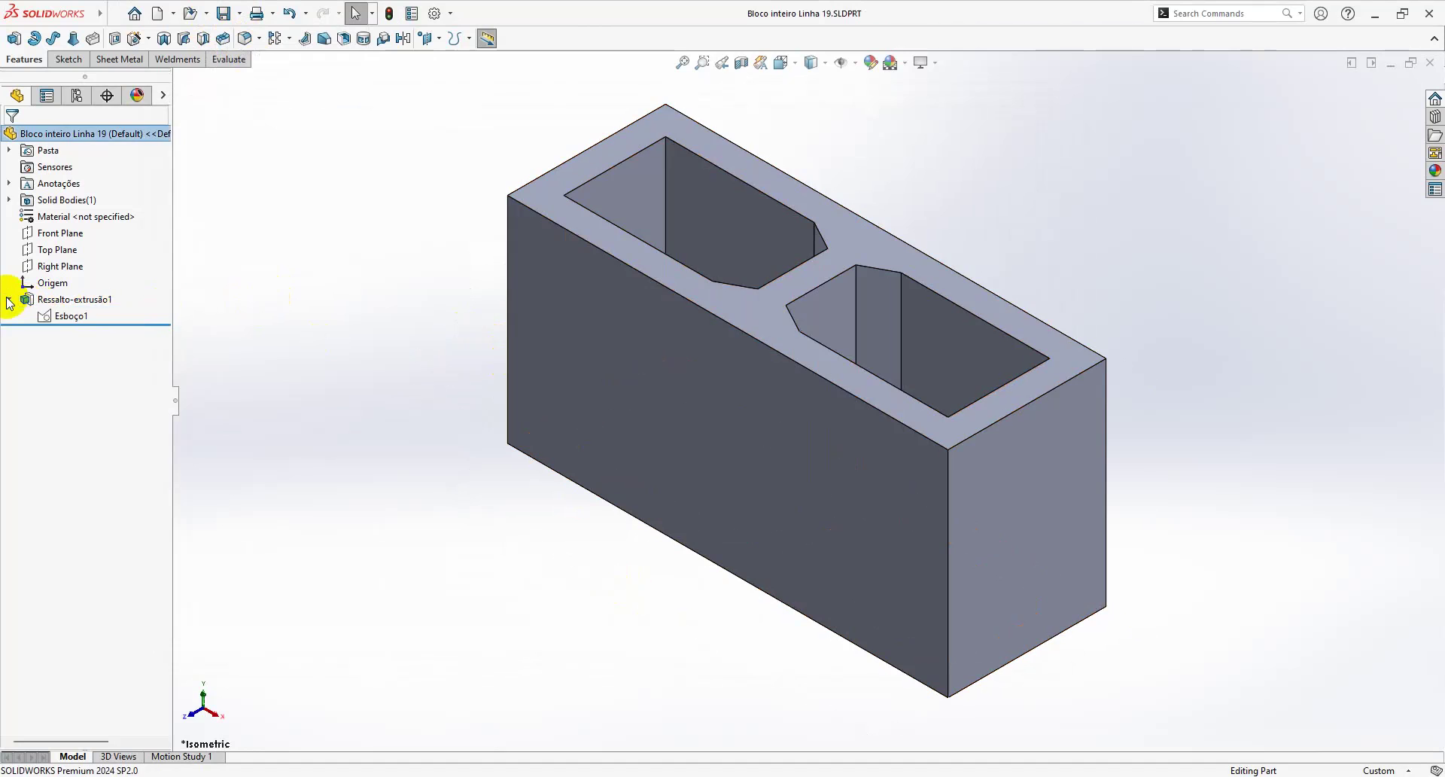
click(67, 316)
click(71, 268)
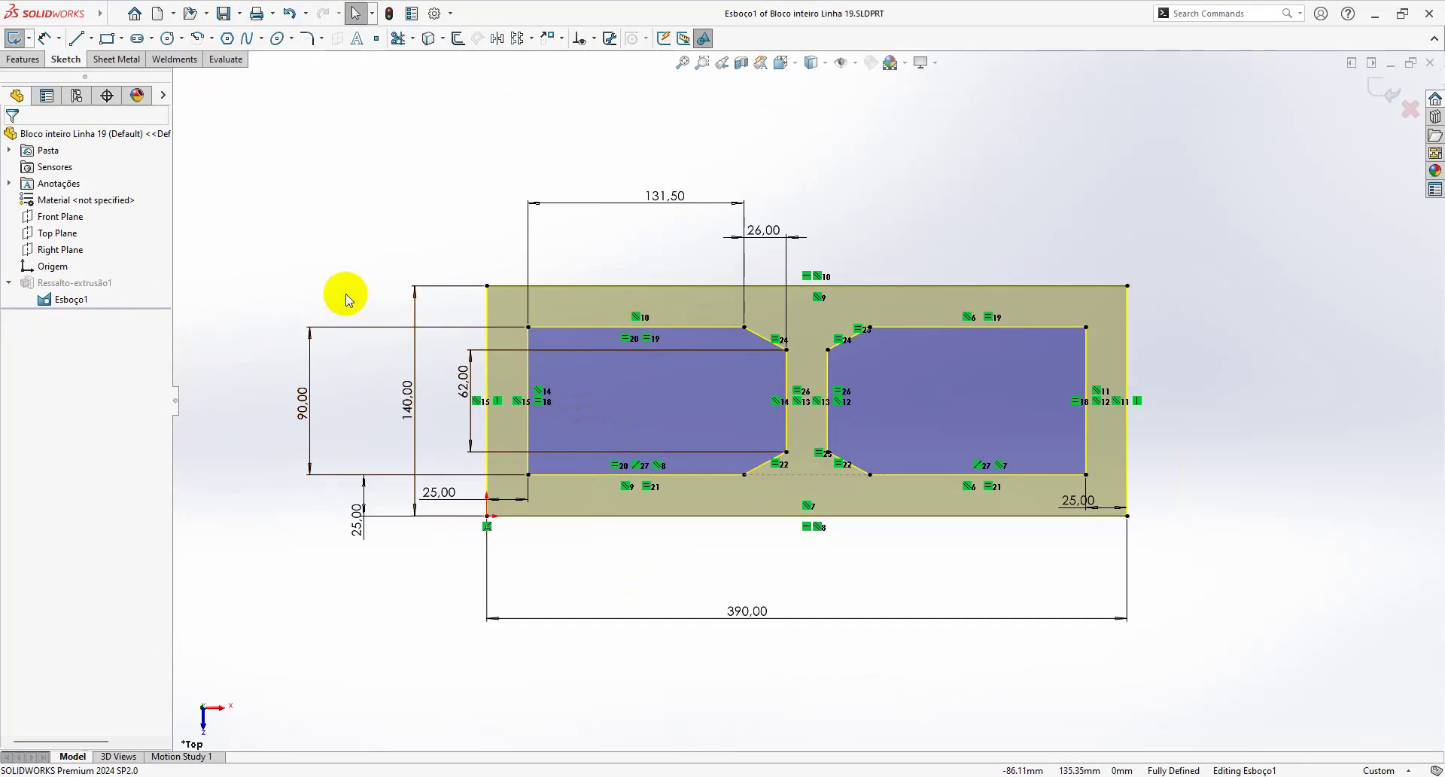
double_click(407, 406)
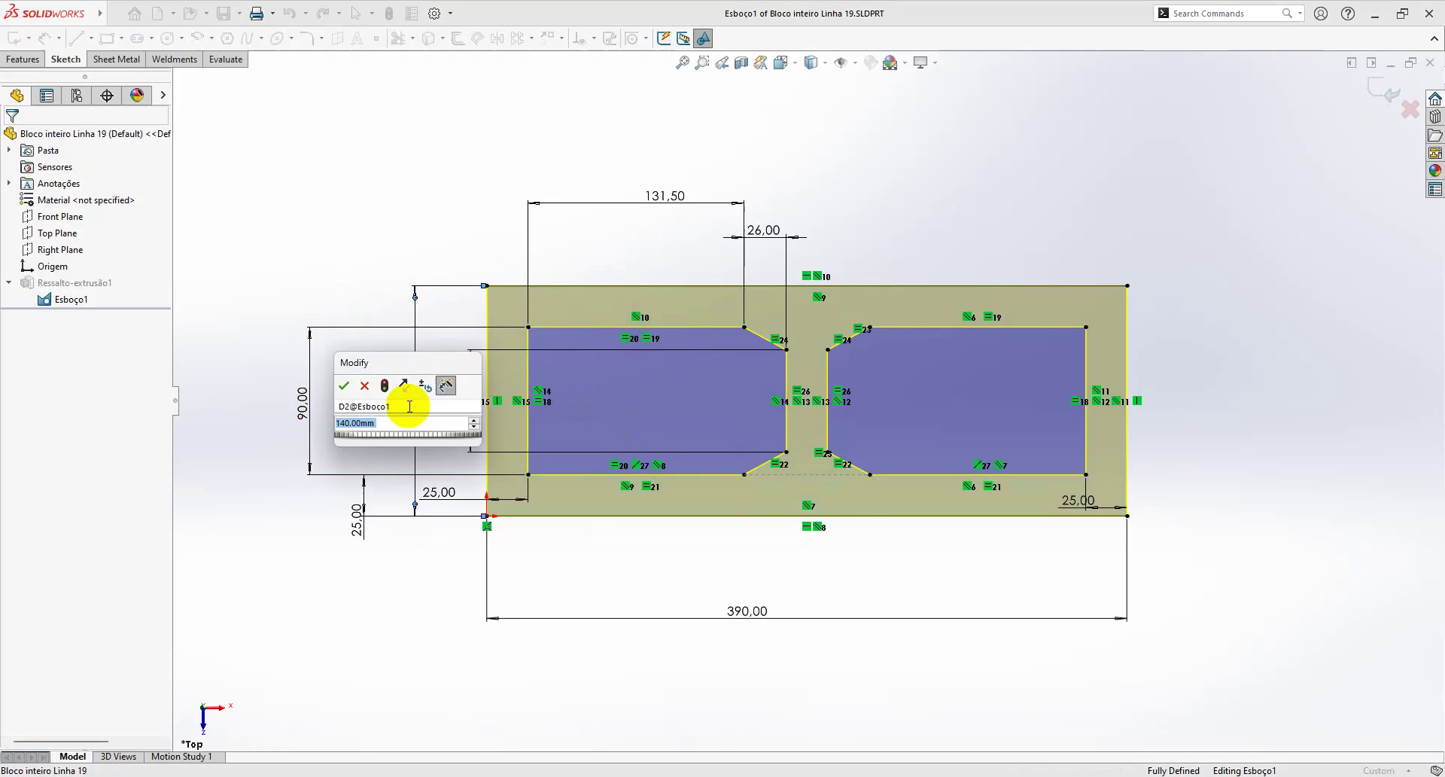
text(190)
key(Return)
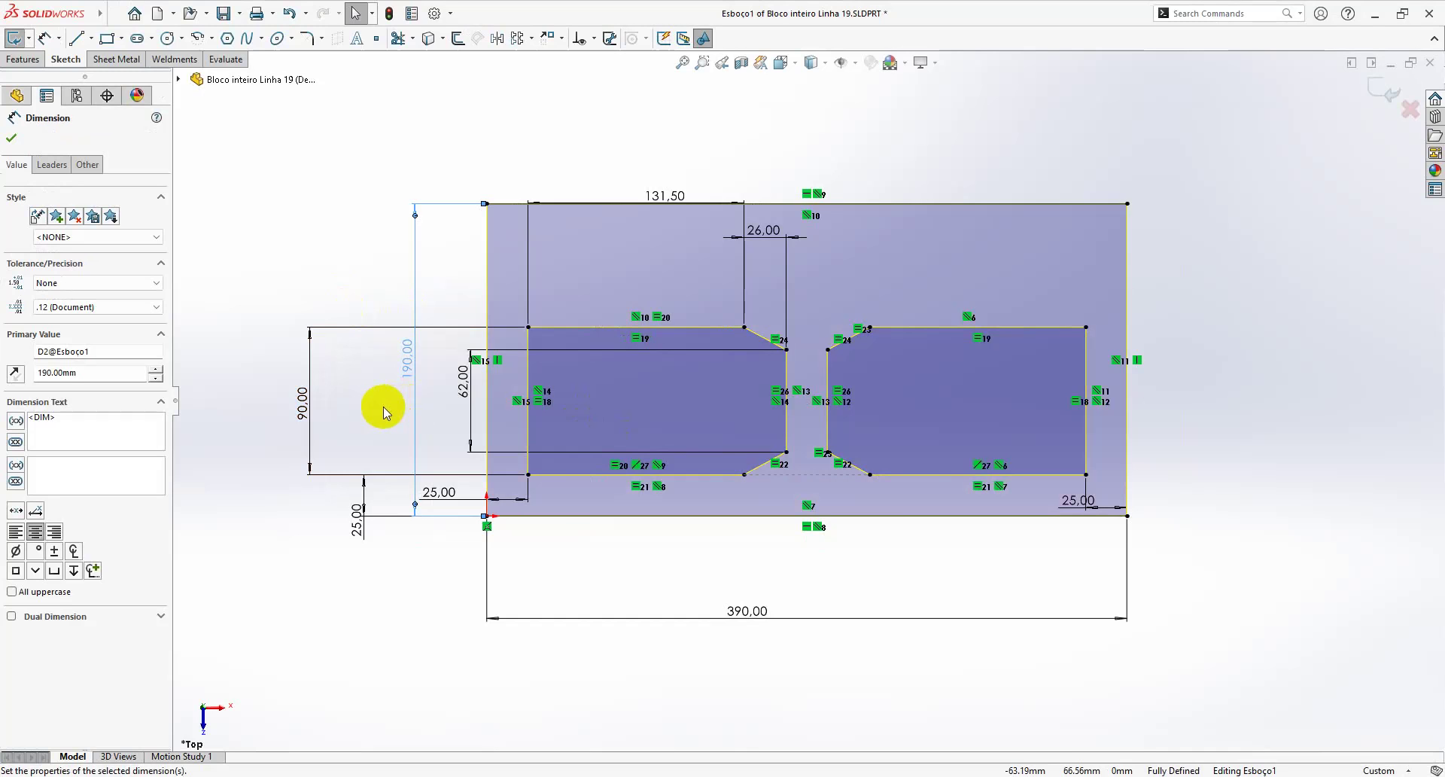
double_click(301, 406)
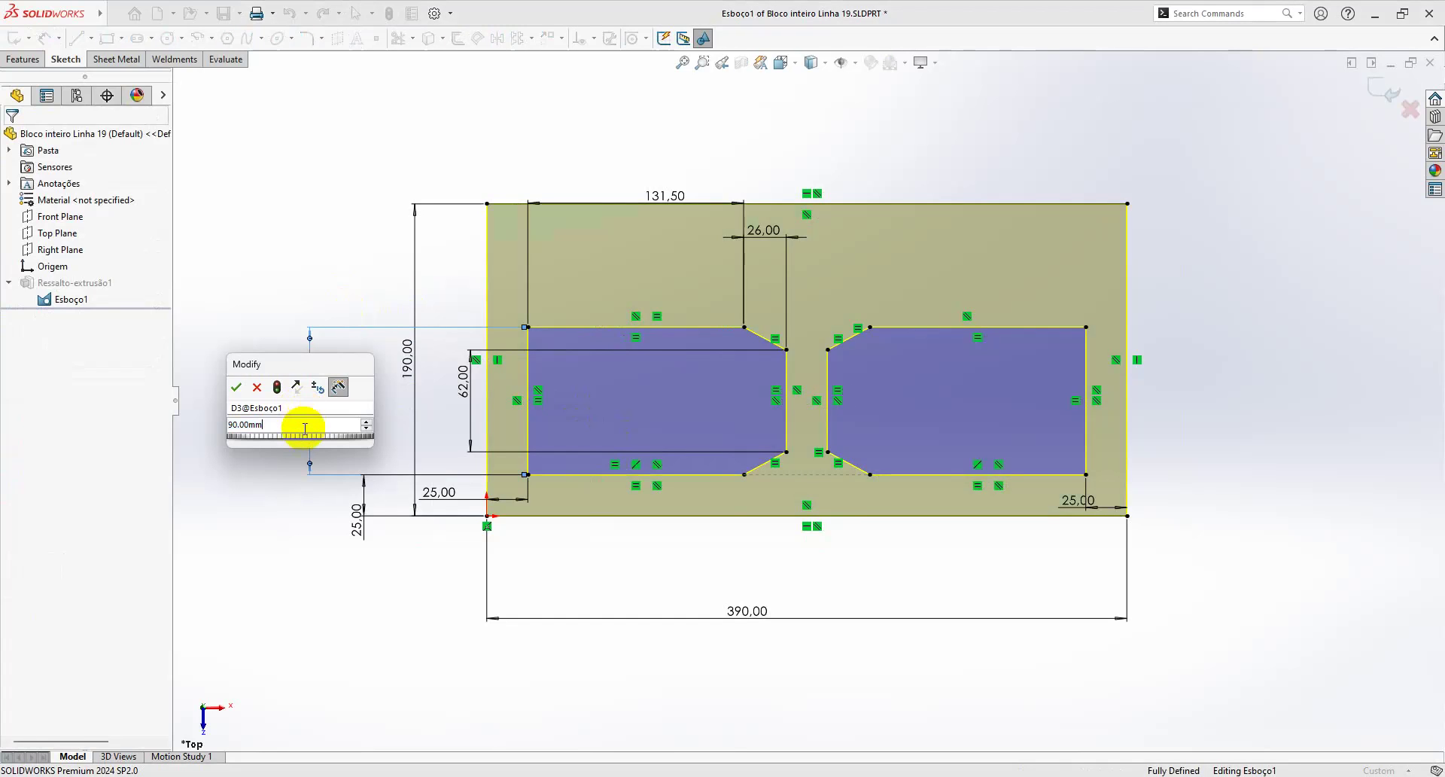
text(+50)
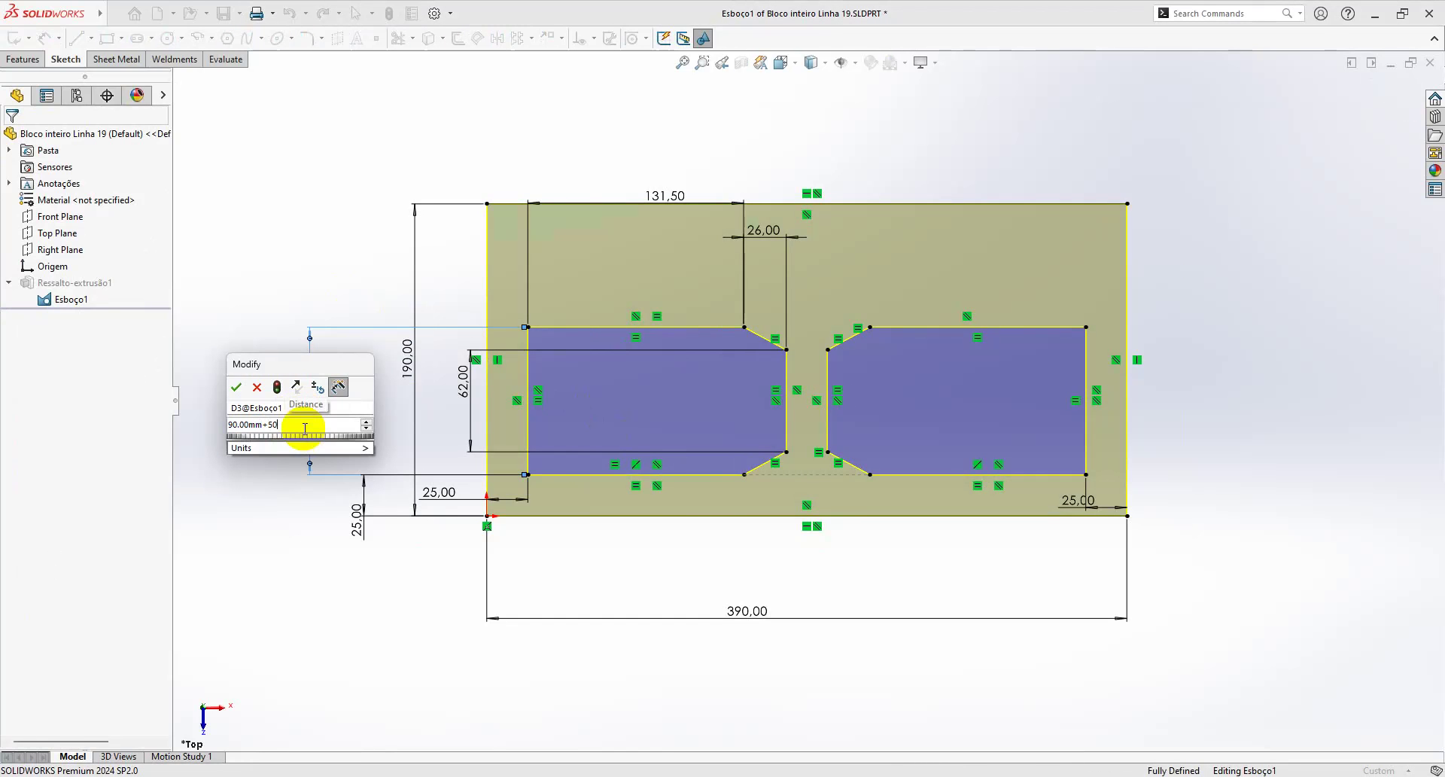
key(Return)
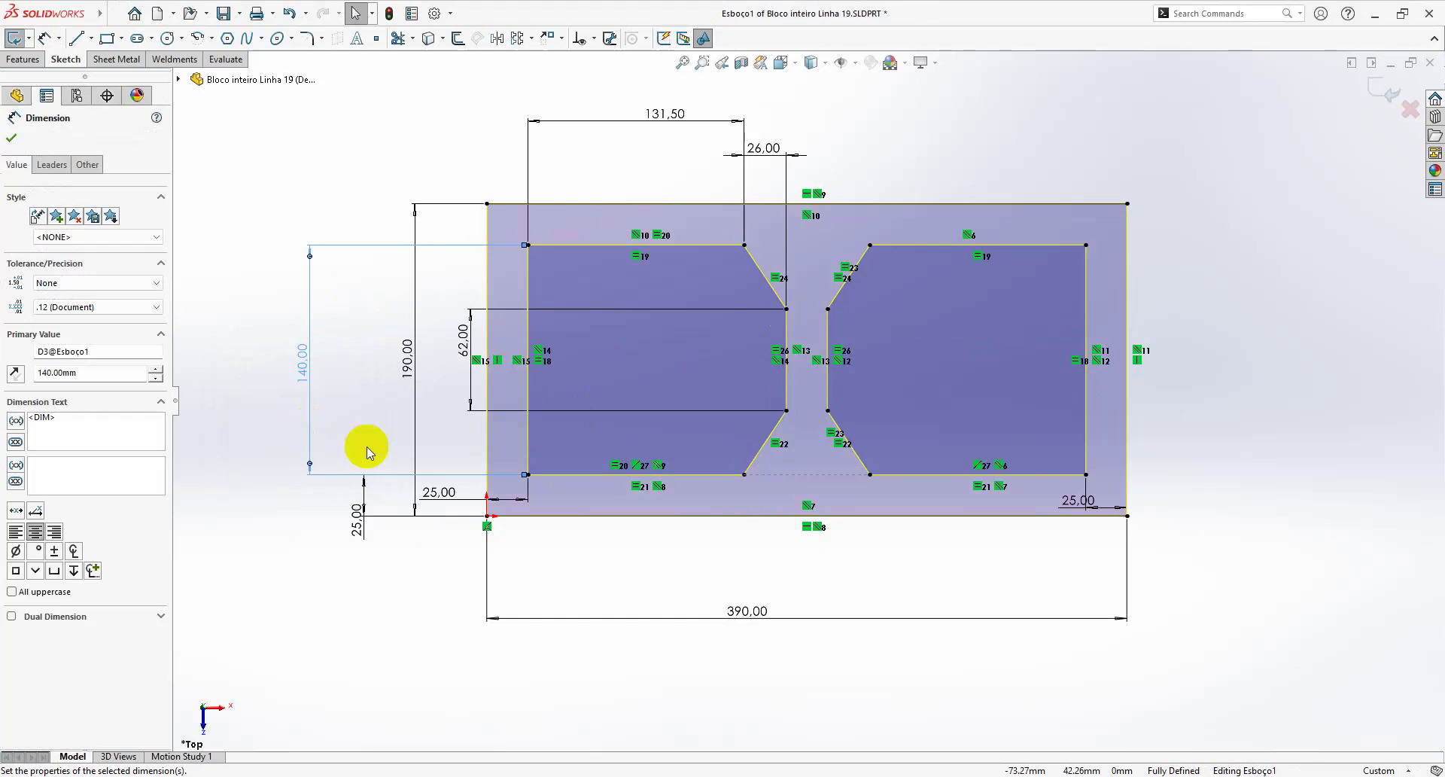
click(367, 670)
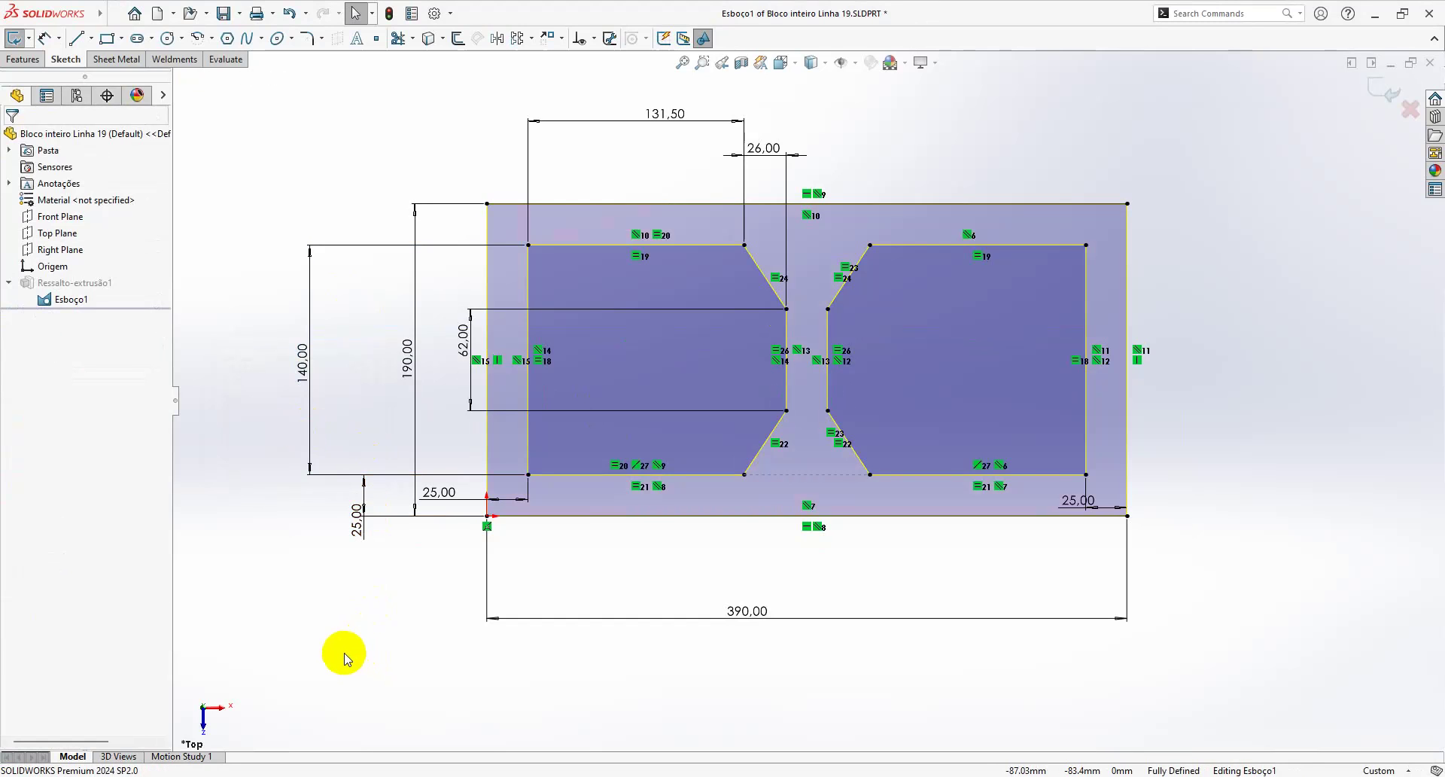
Step: Rebuild the block in isometric view and mark the 19x19x39 Bloco row dimensions in the catalogue
click(1383, 90)
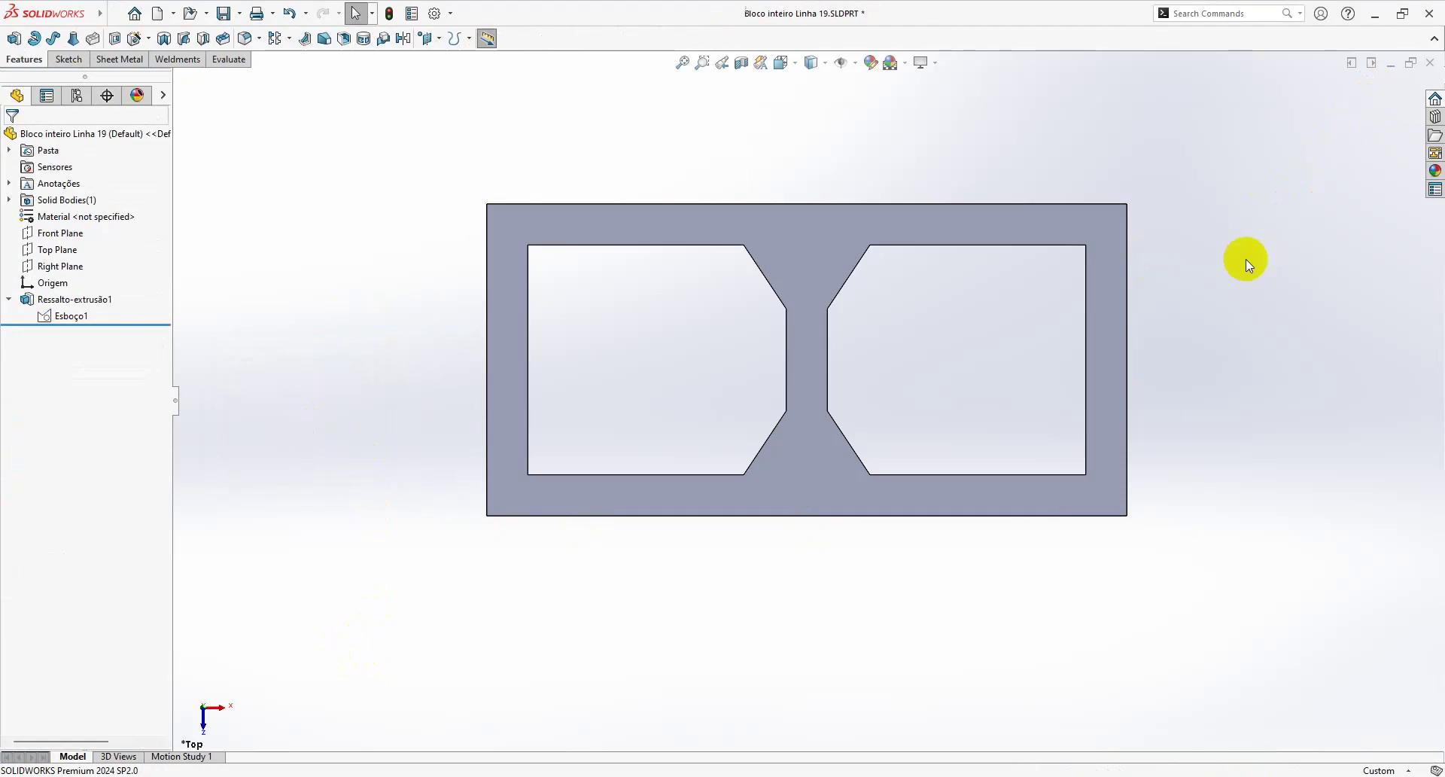
key(space)
click(950, 156)
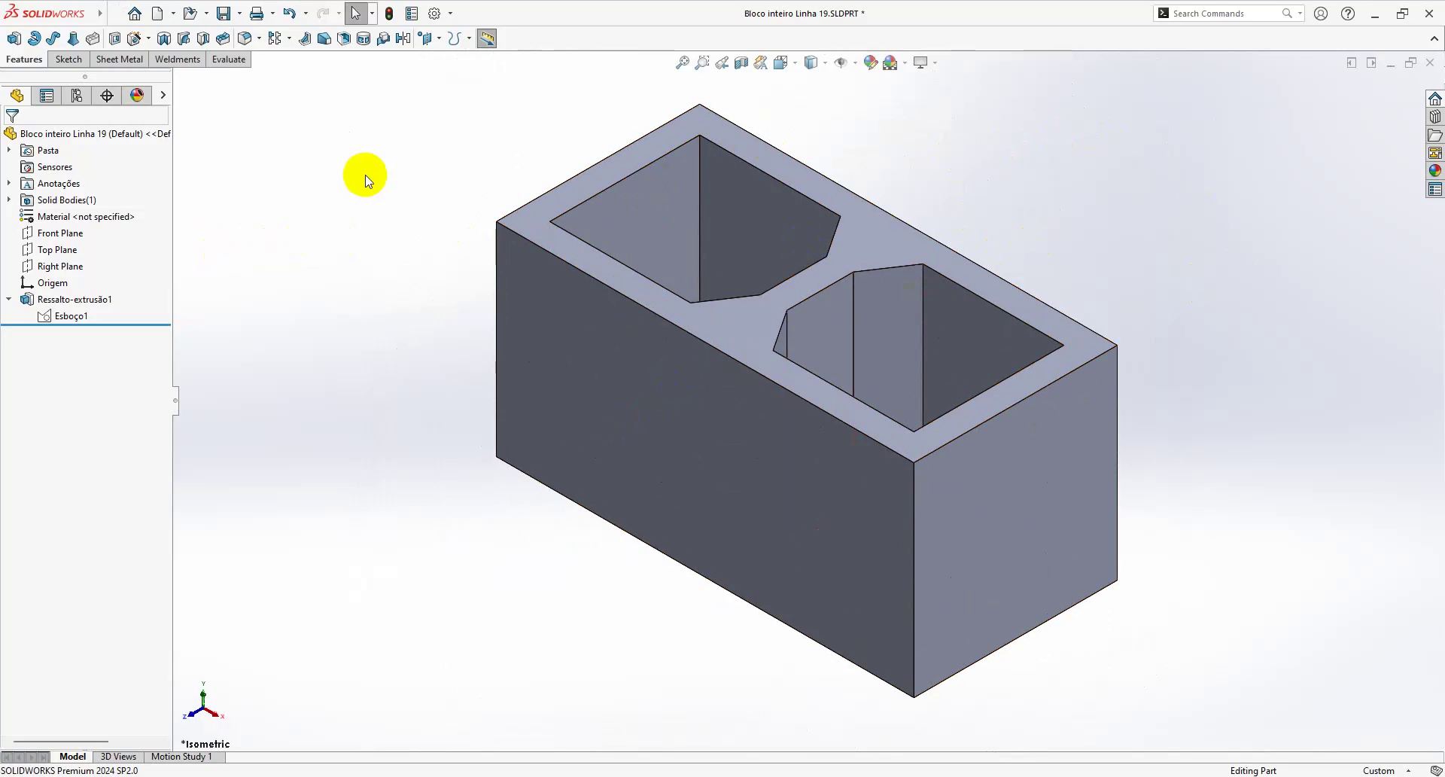
click(393, 768)
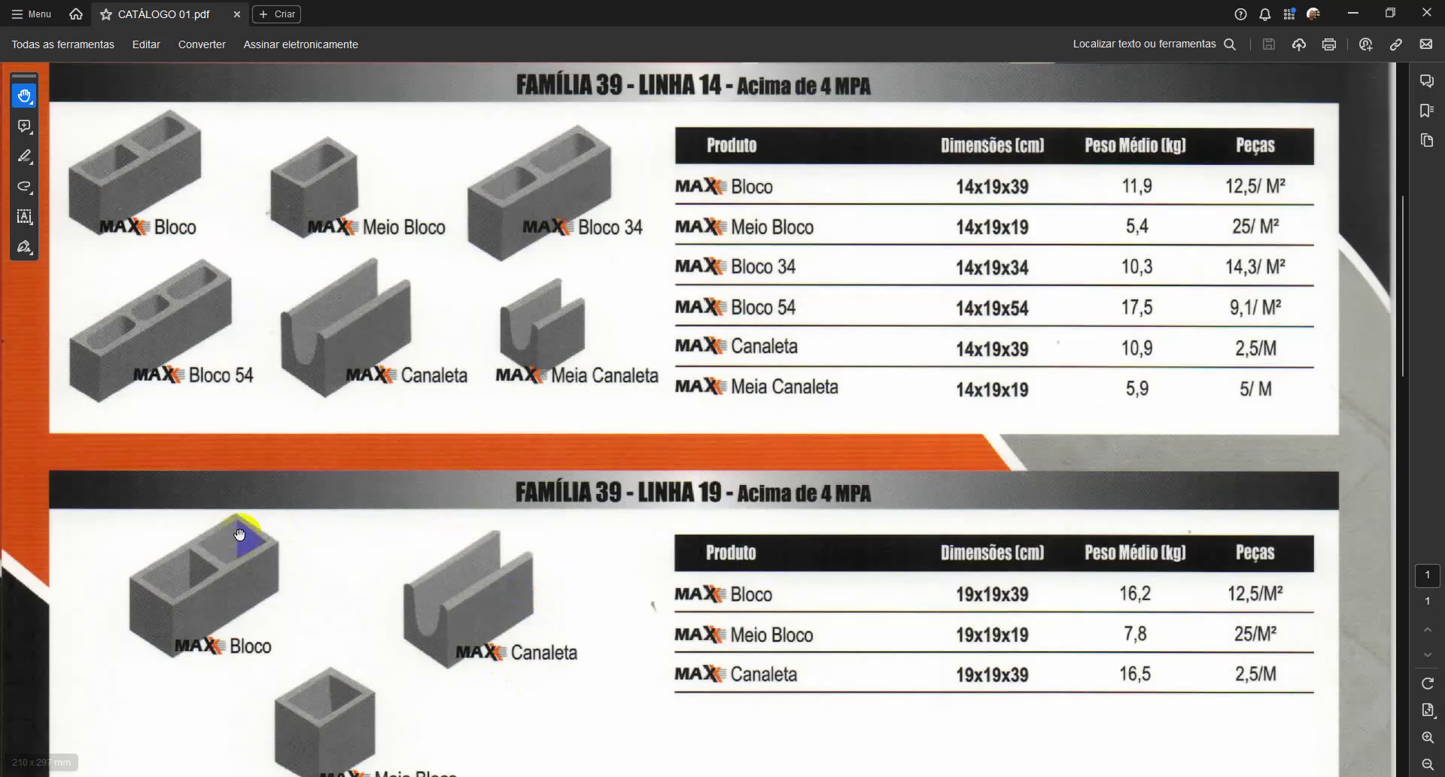
drag(956, 623, 974, 619)
Step: Save the block as Bloco inteiro Linha 19.SLDPRT in Saquarema\SW\Casa Container\SW\Models
click(859, 724)
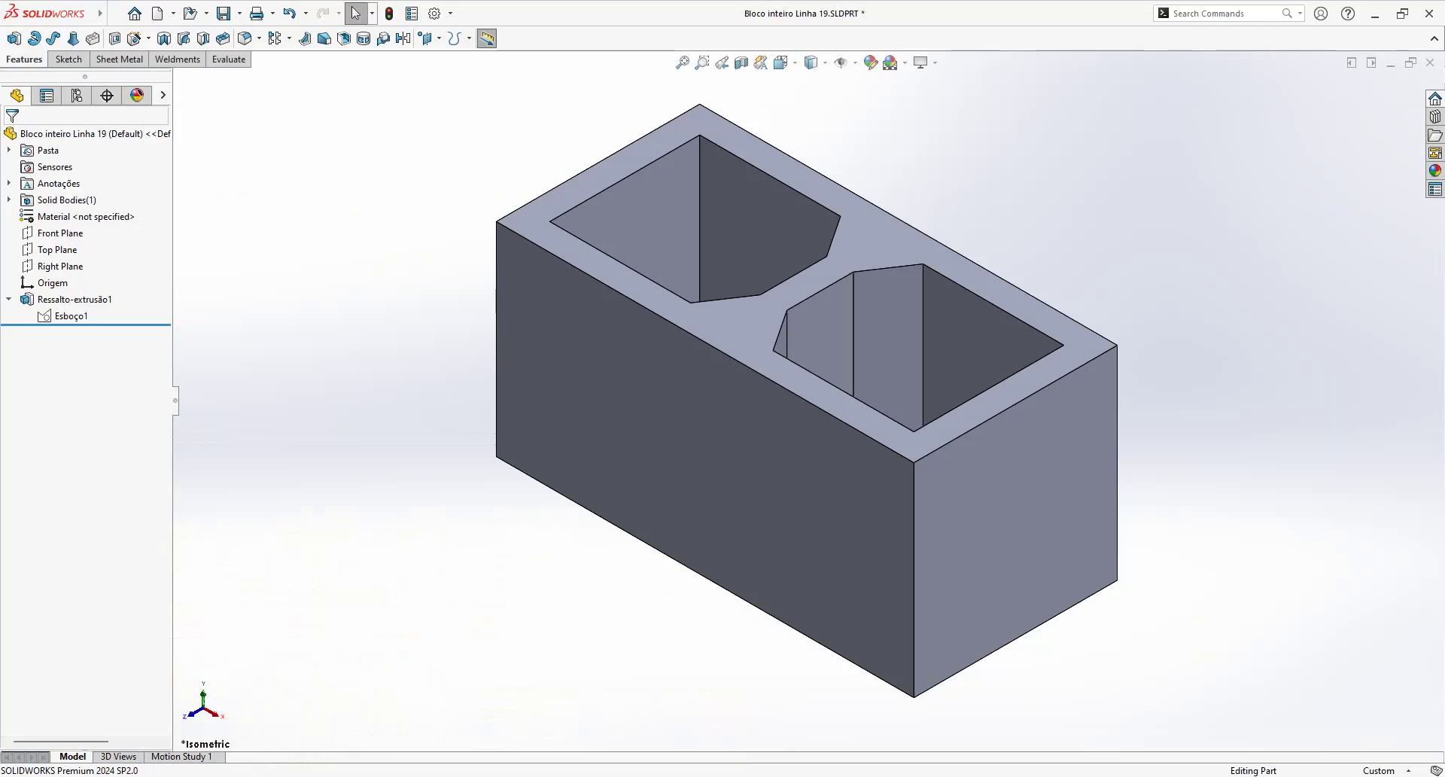
click(239, 14)
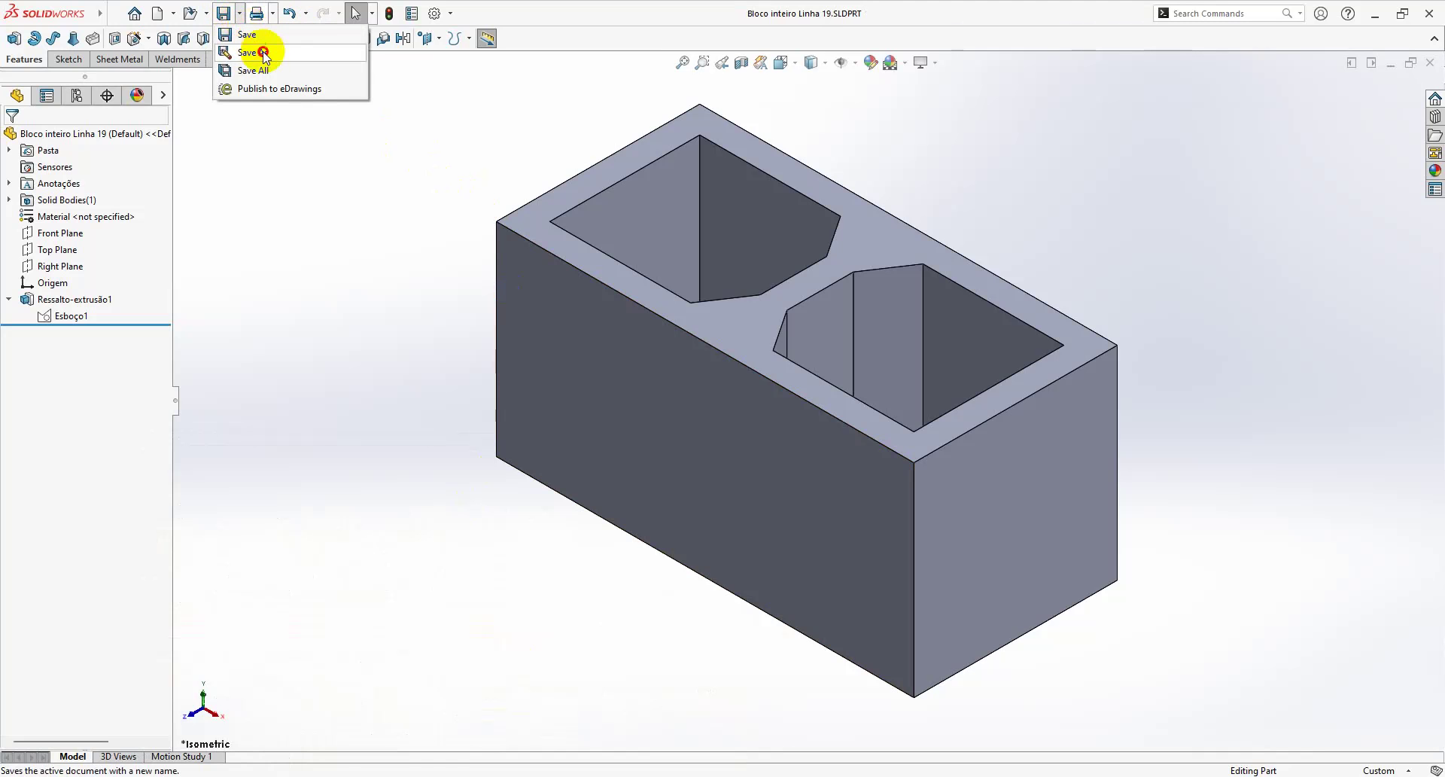
click(258, 52)
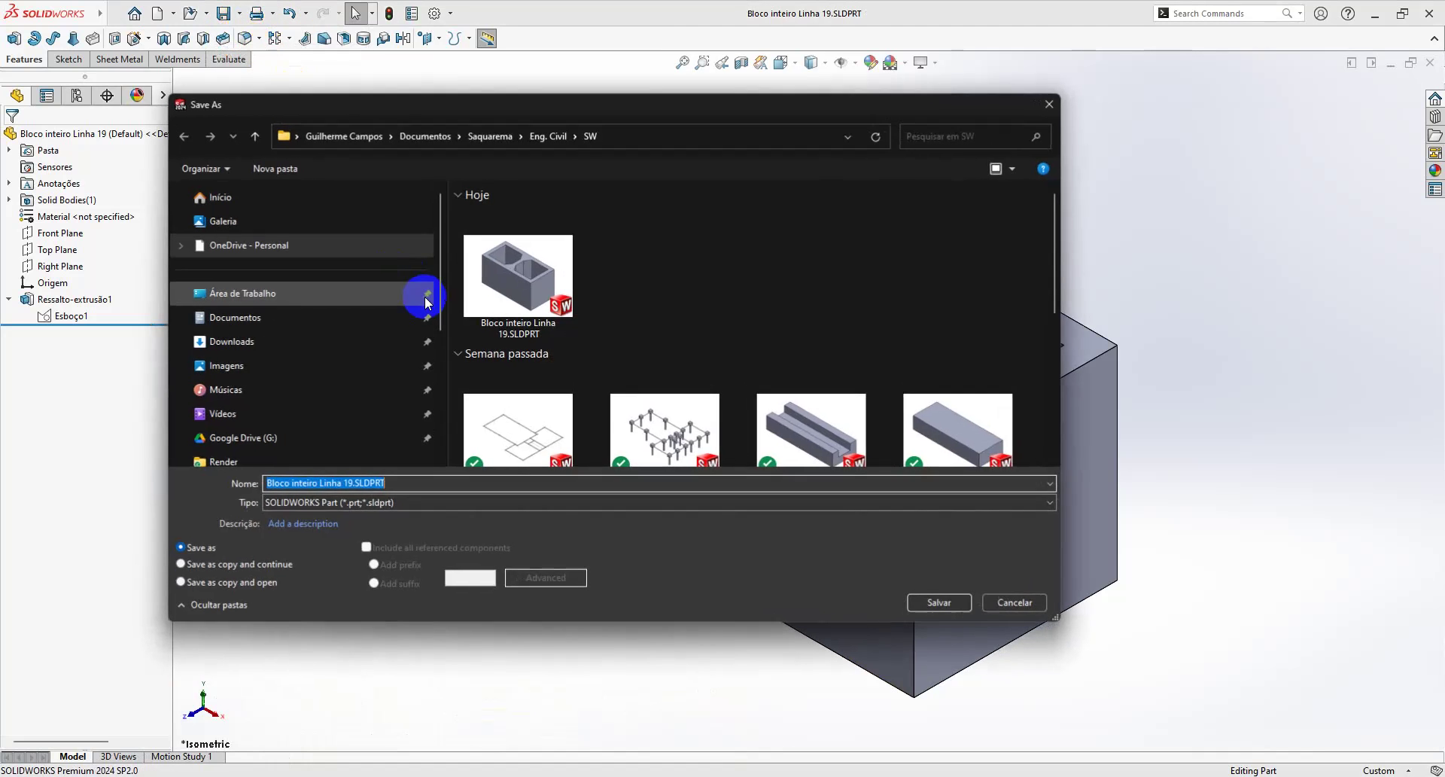
click(491, 136)
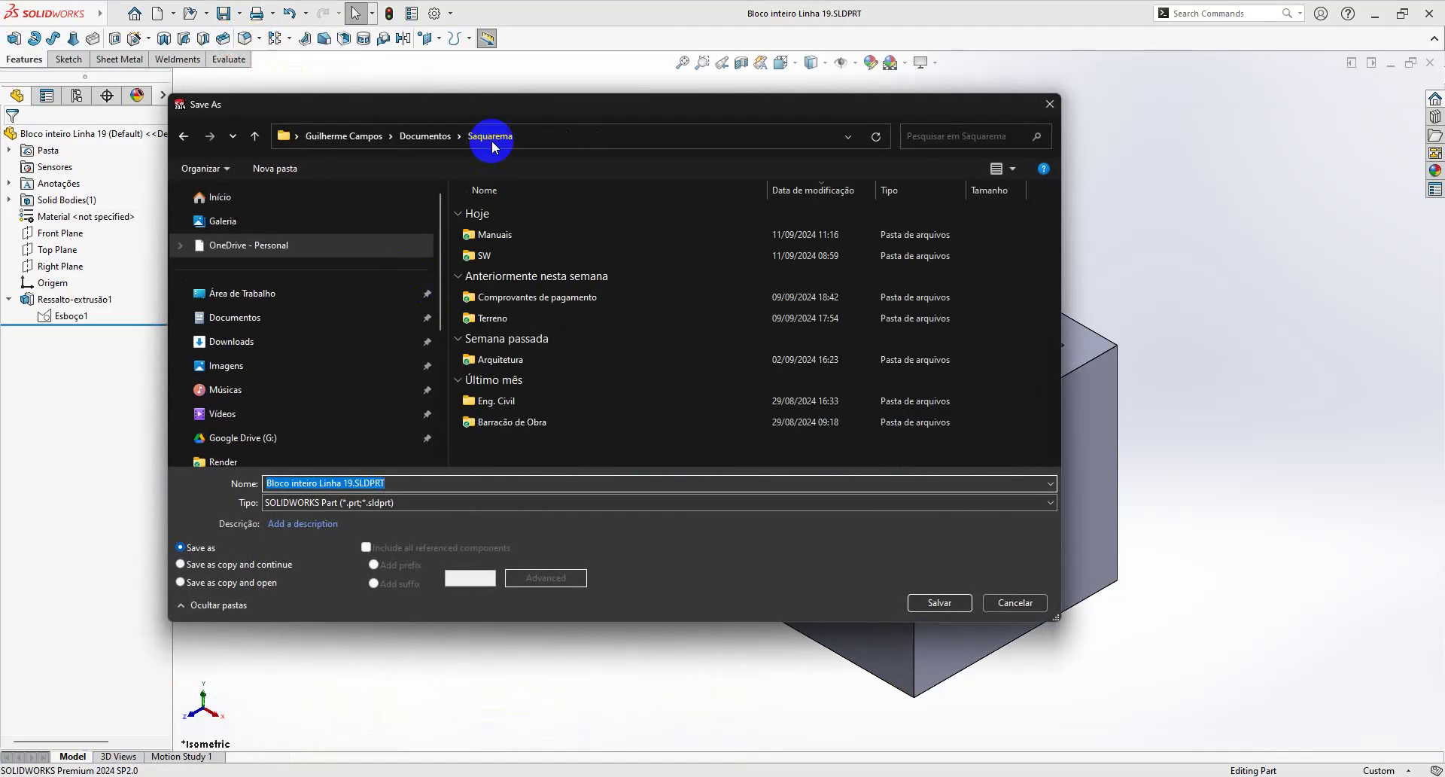
double_click(554, 255)
double_click(557, 255)
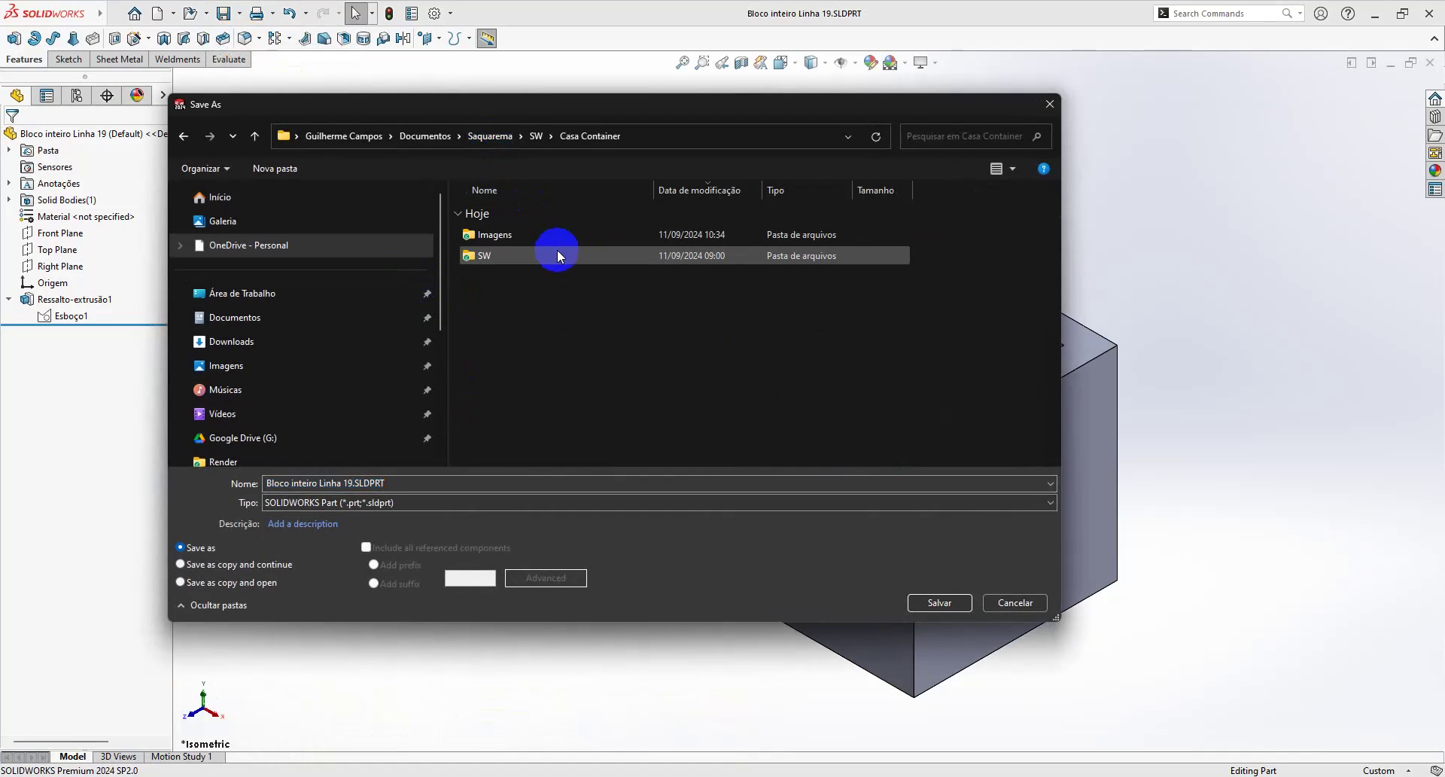
double_click(557, 256)
double_click(557, 256)
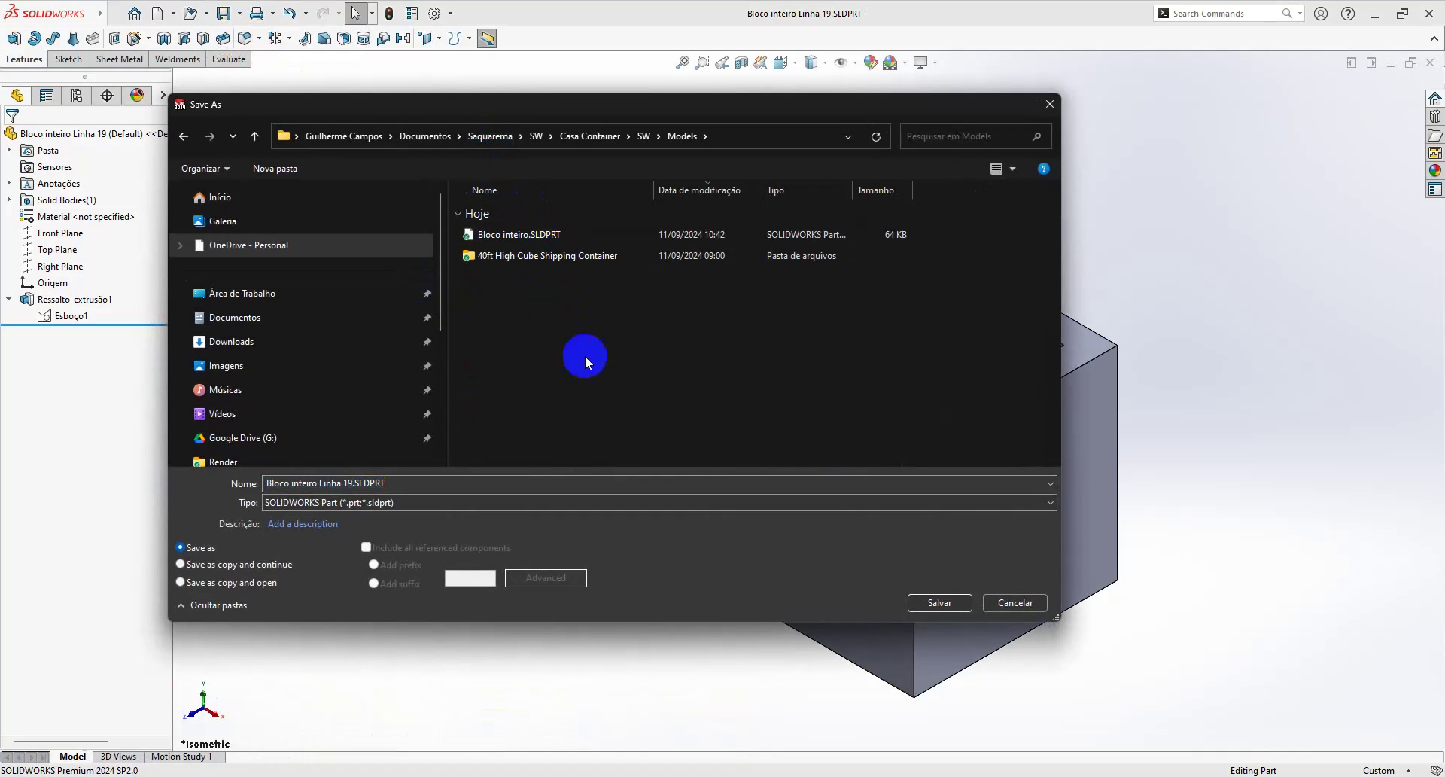
ctrl+scroll(597, 366, up, 2)
ctrl+scroll(597, 366, up, 1)
ctrl+scroll(598, 366, up, 1)
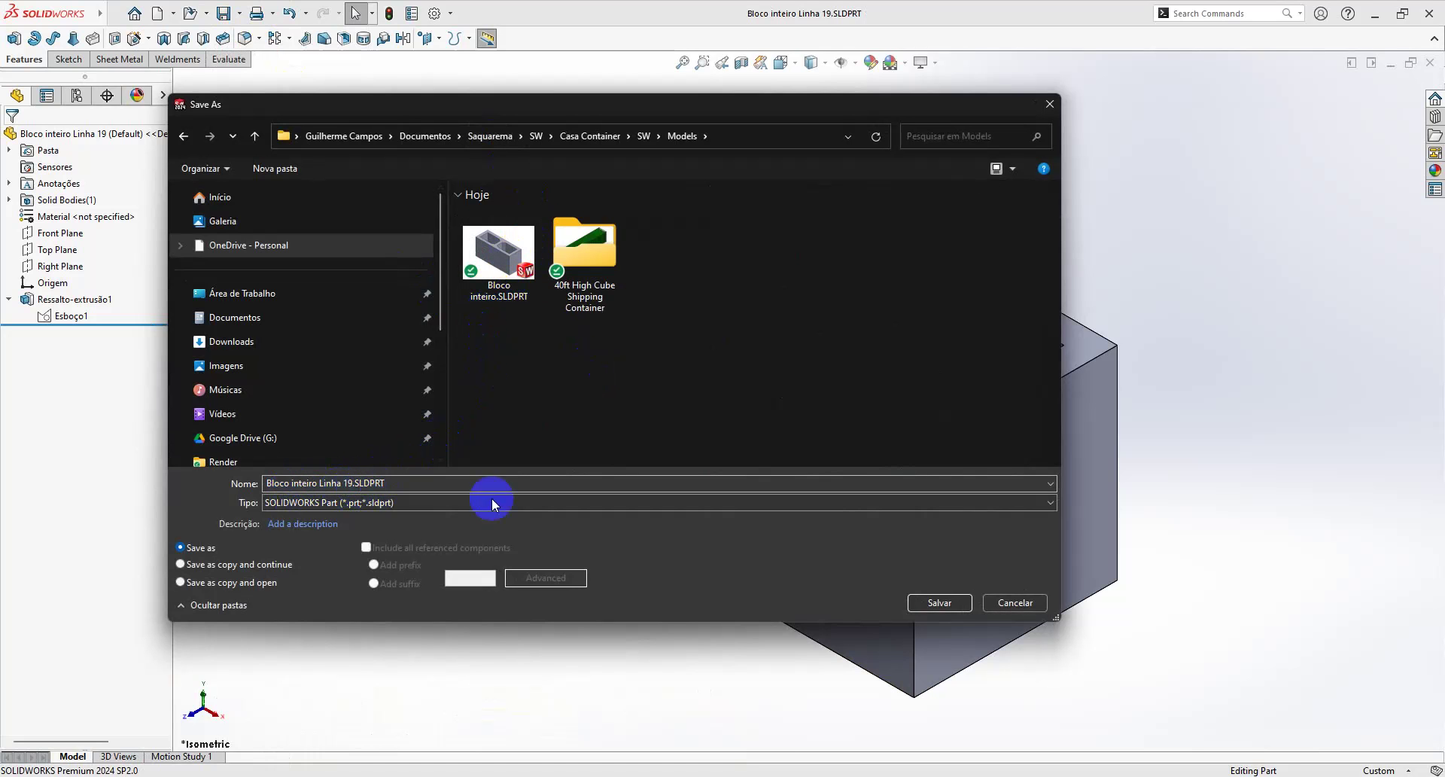
click(945, 607)
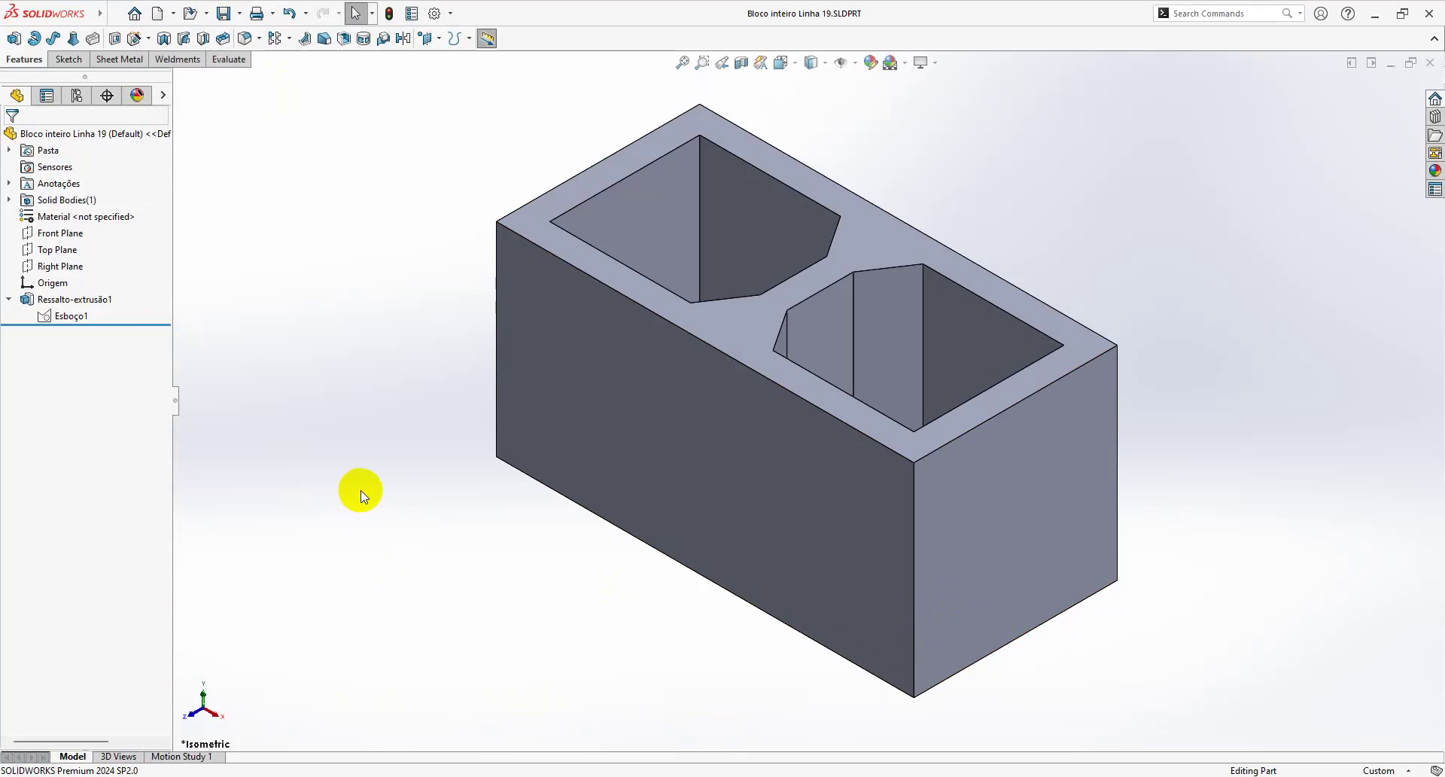
Step: Close the part, open Assem7.SLDASM from the Assembly folder and delete the old Bloco inteiro component
click(1430, 63)
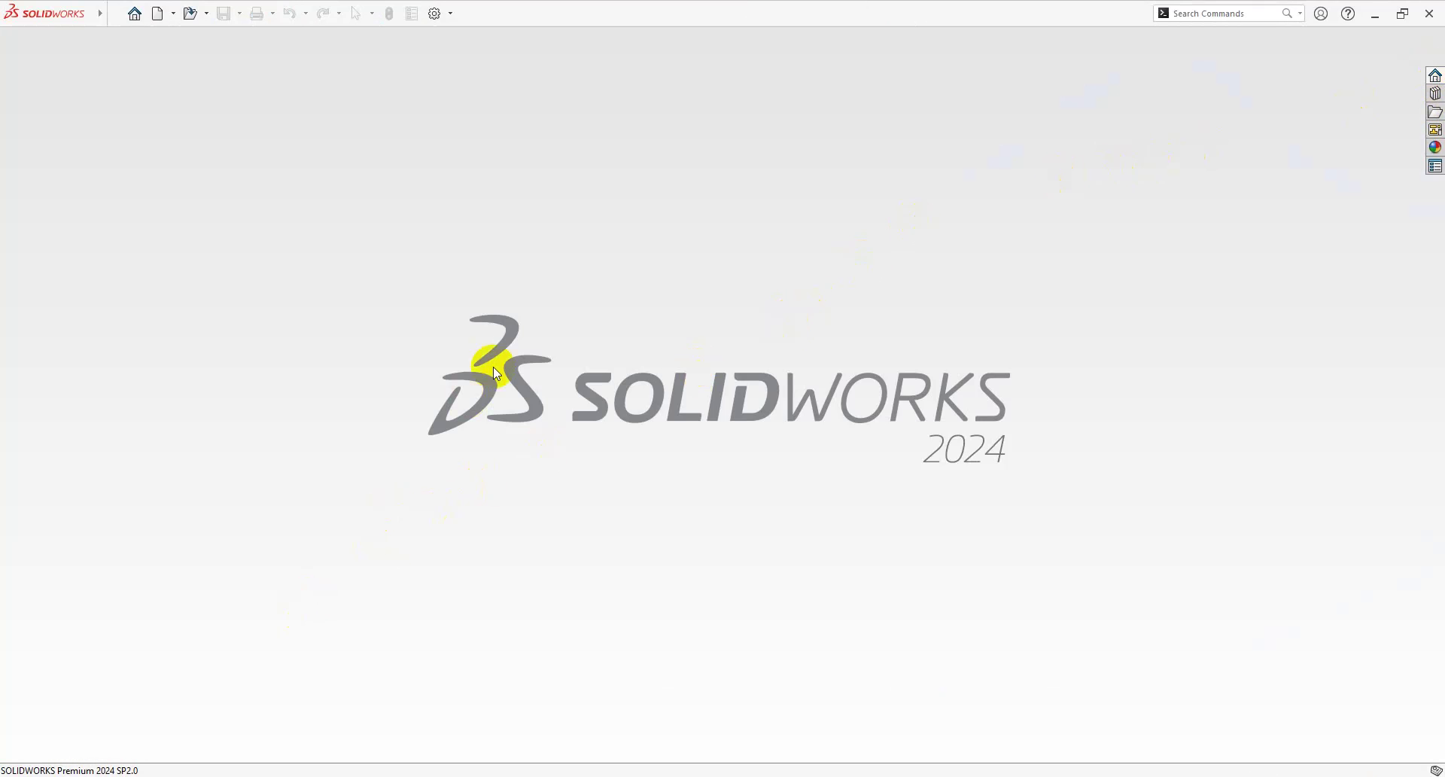
click(190, 15)
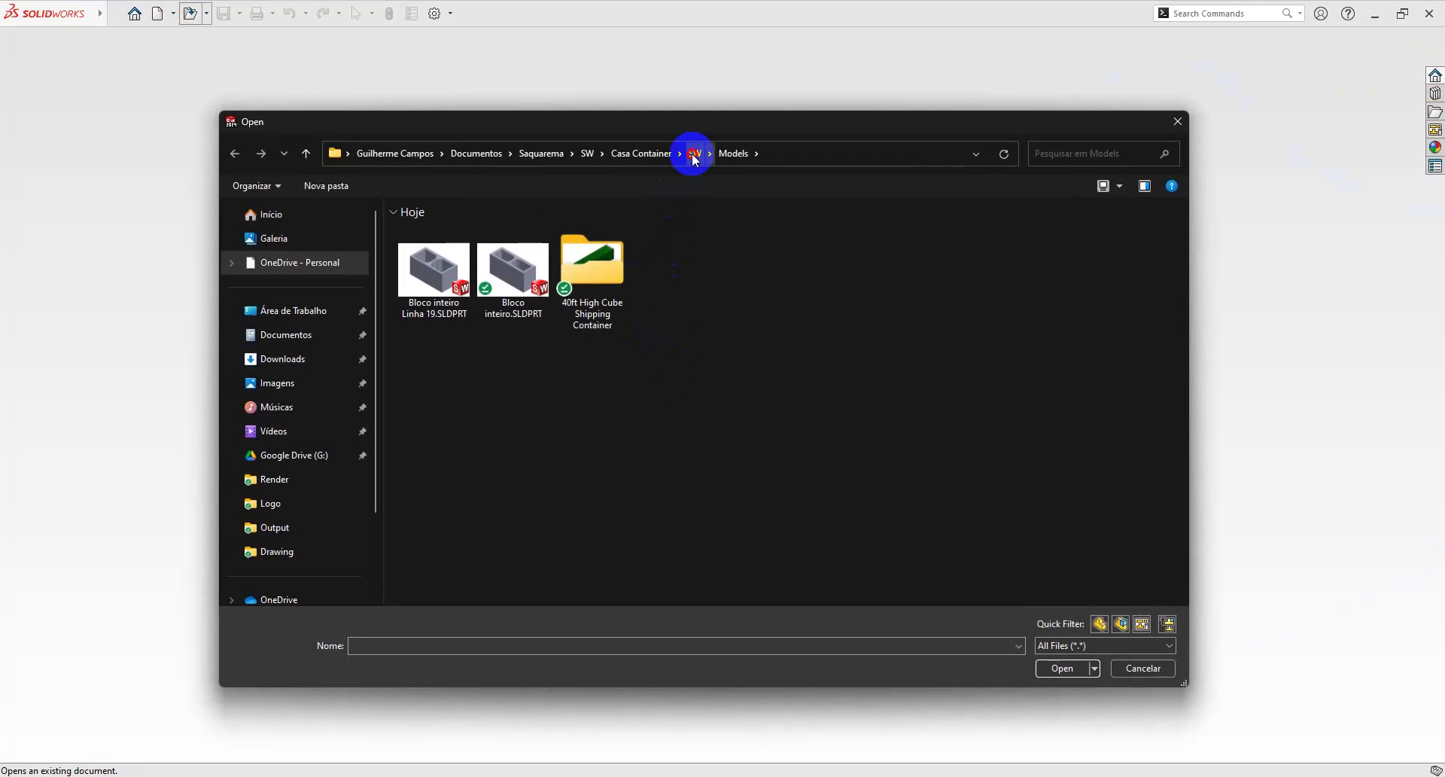
click(693, 154)
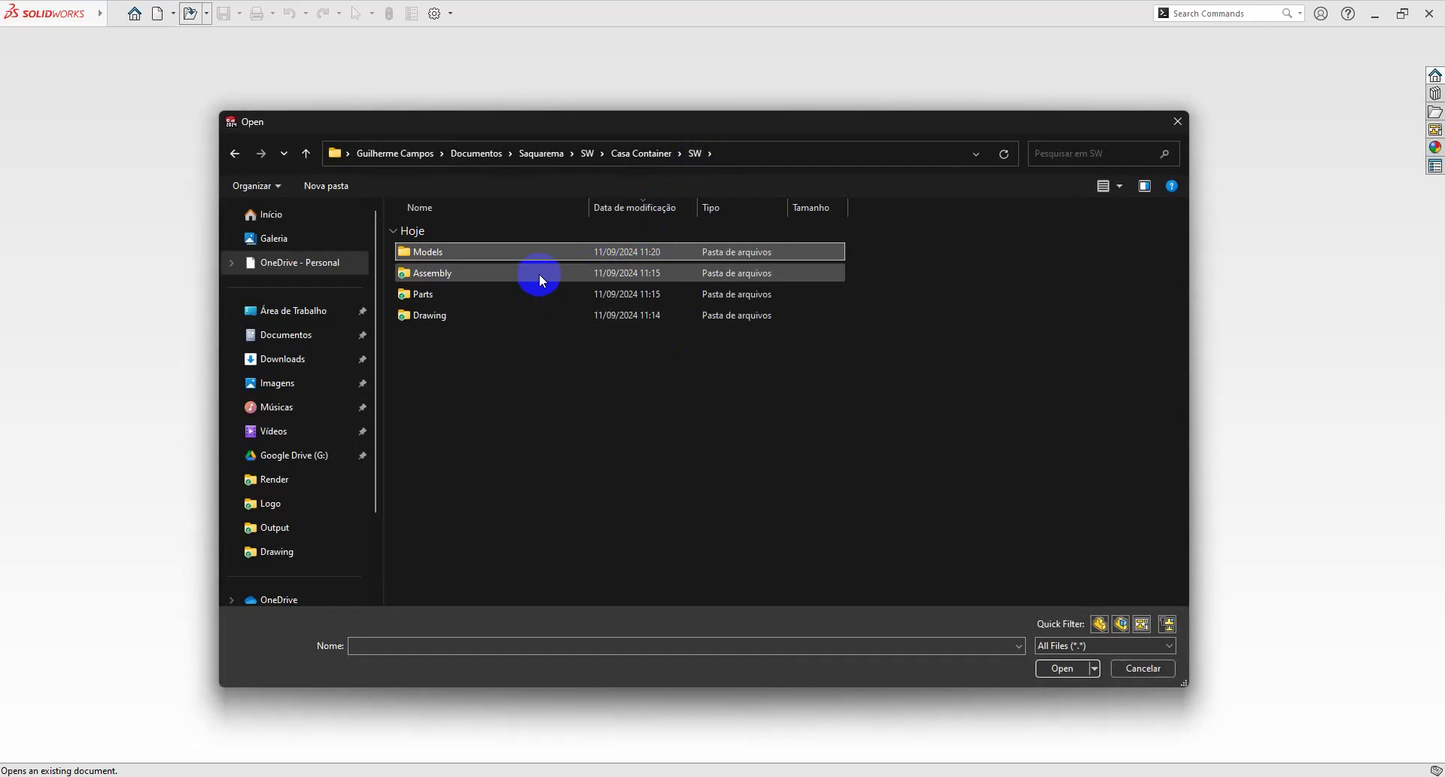
double_click(539, 273)
double_click(536, 252)
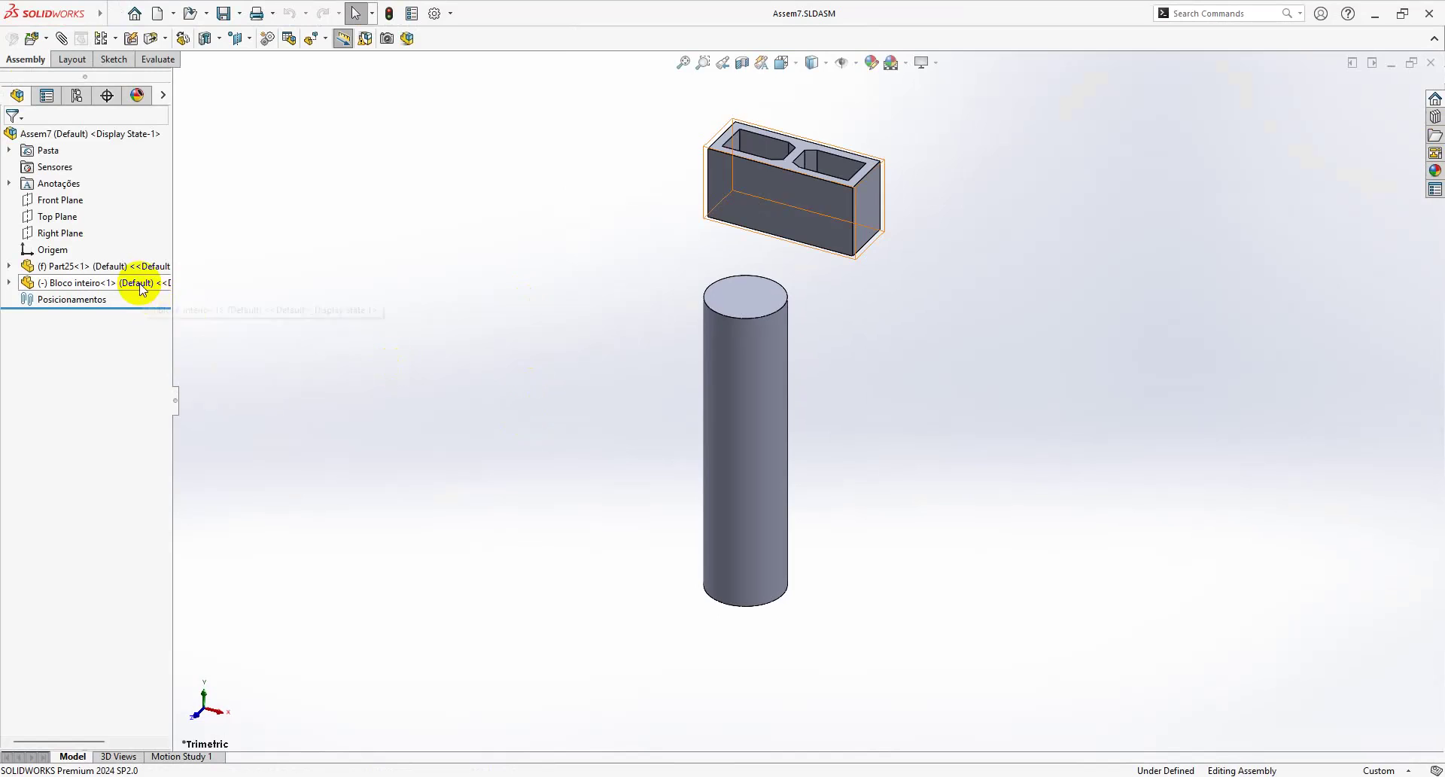
click(158, 283)
key(Delete)
key(Return)
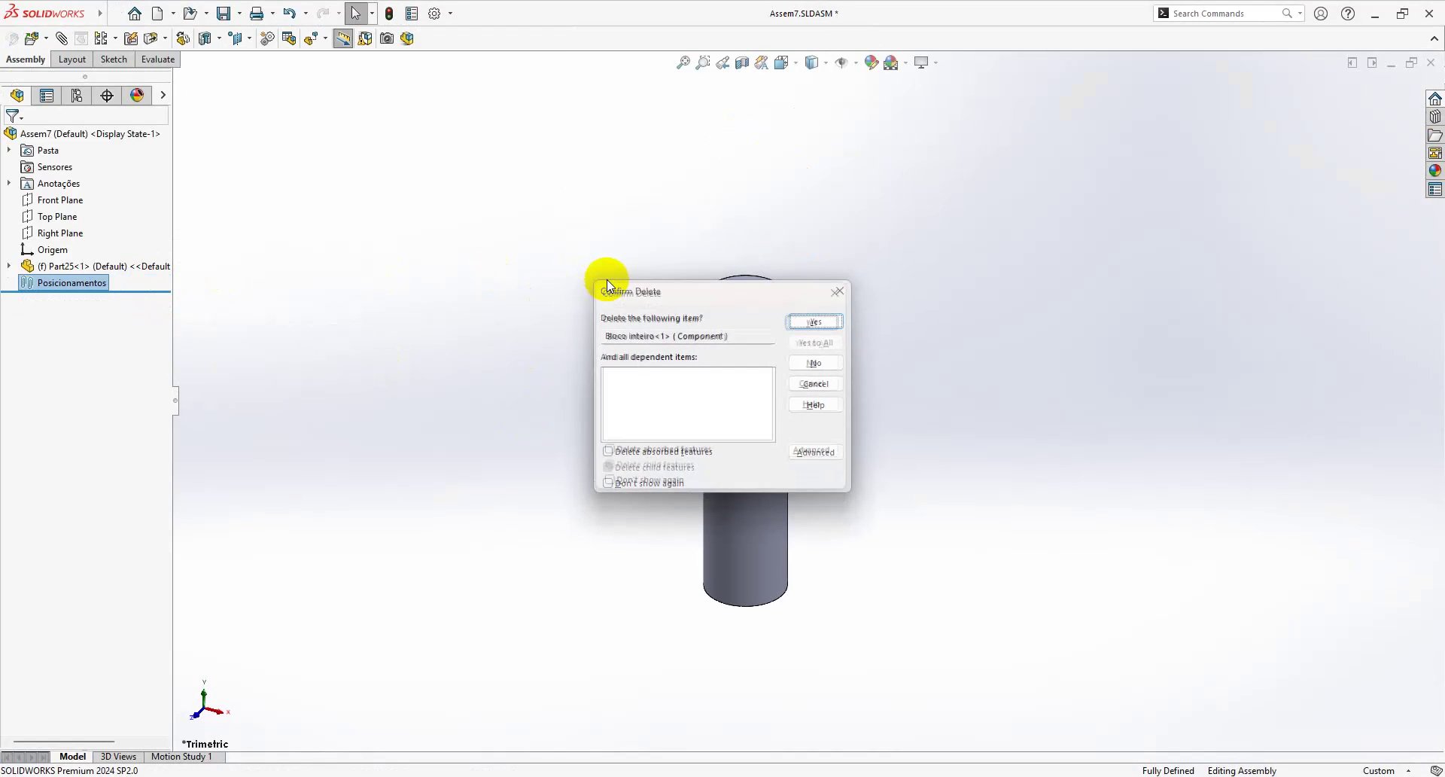
Step: Insert Bloco inteiro Linha 19 from the Models folder and place it above the pile
click(31, 38)
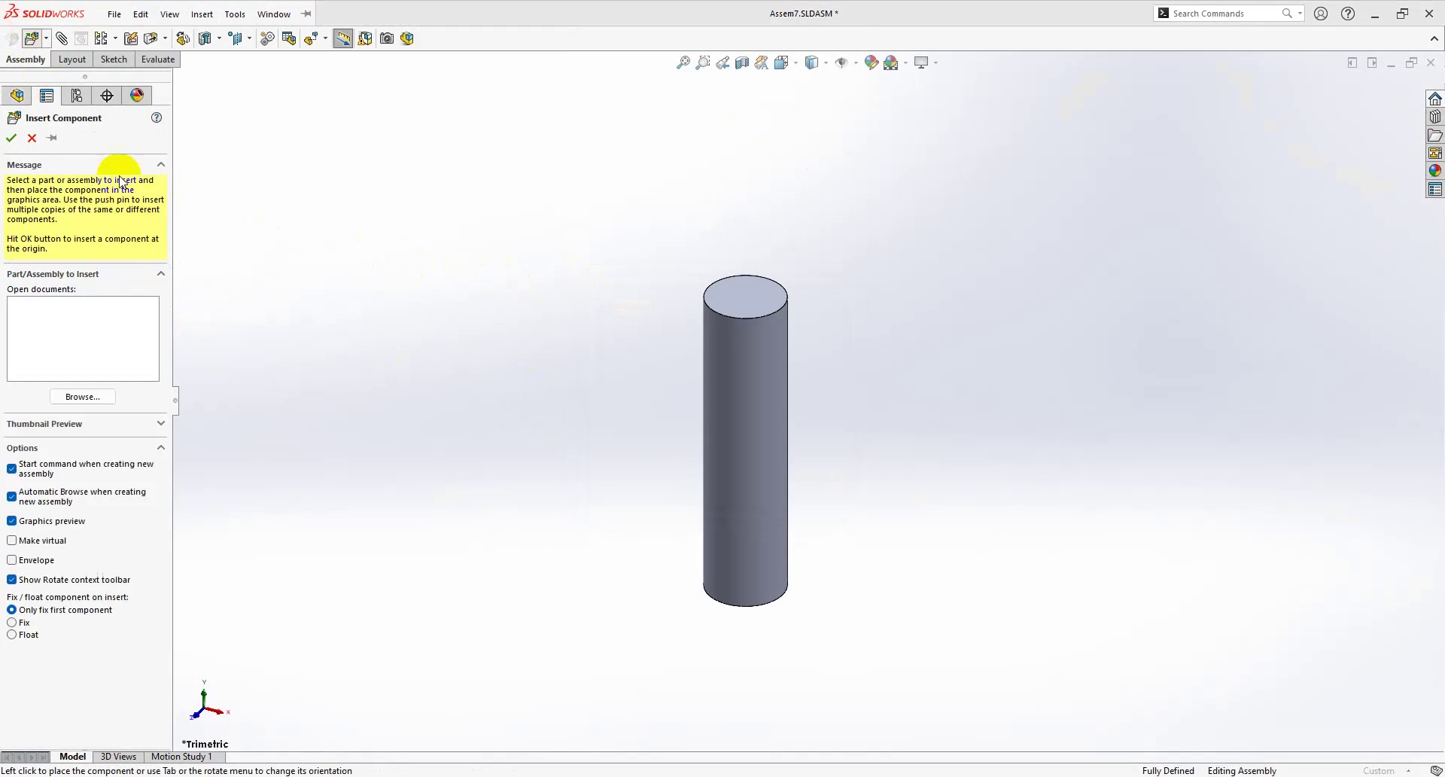
click(693, 152)
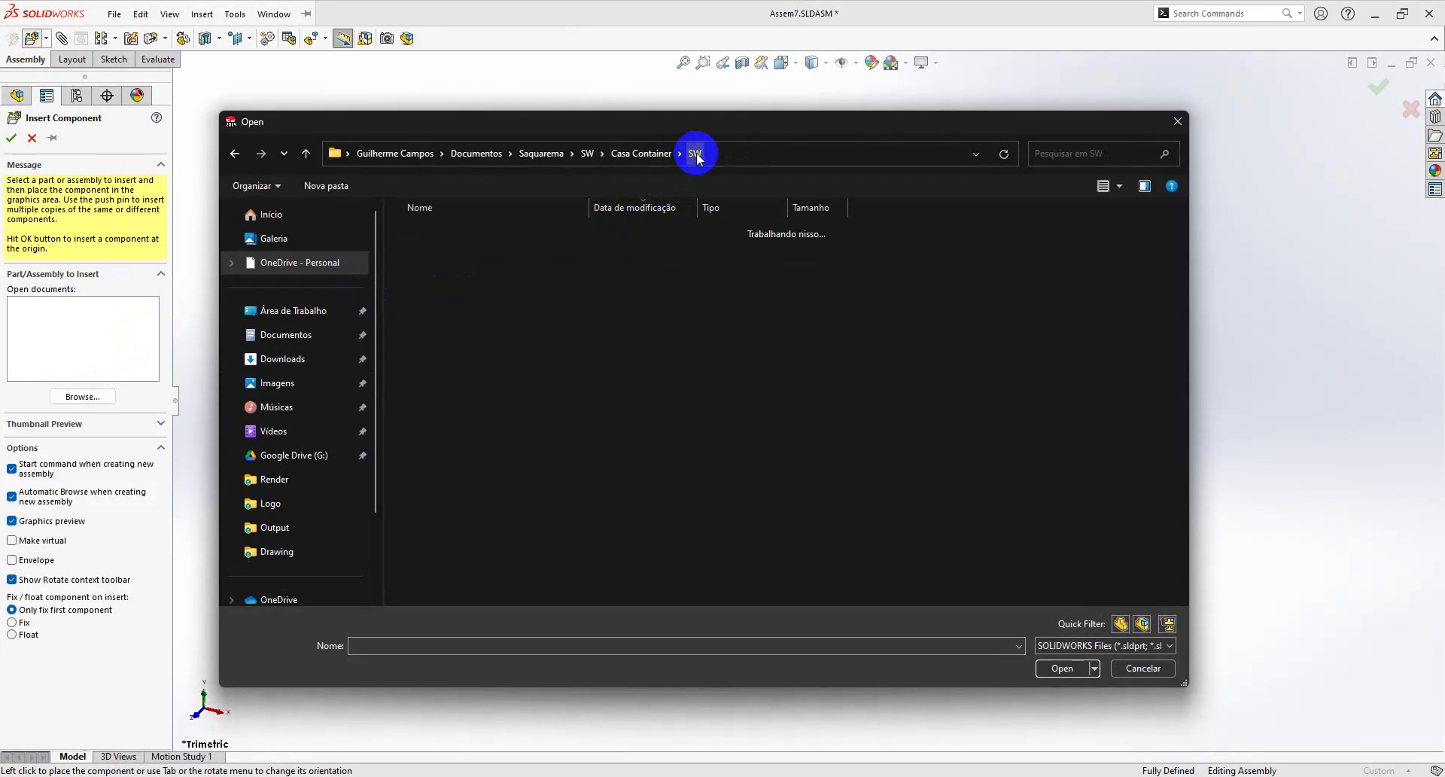
double_click(527, 251)
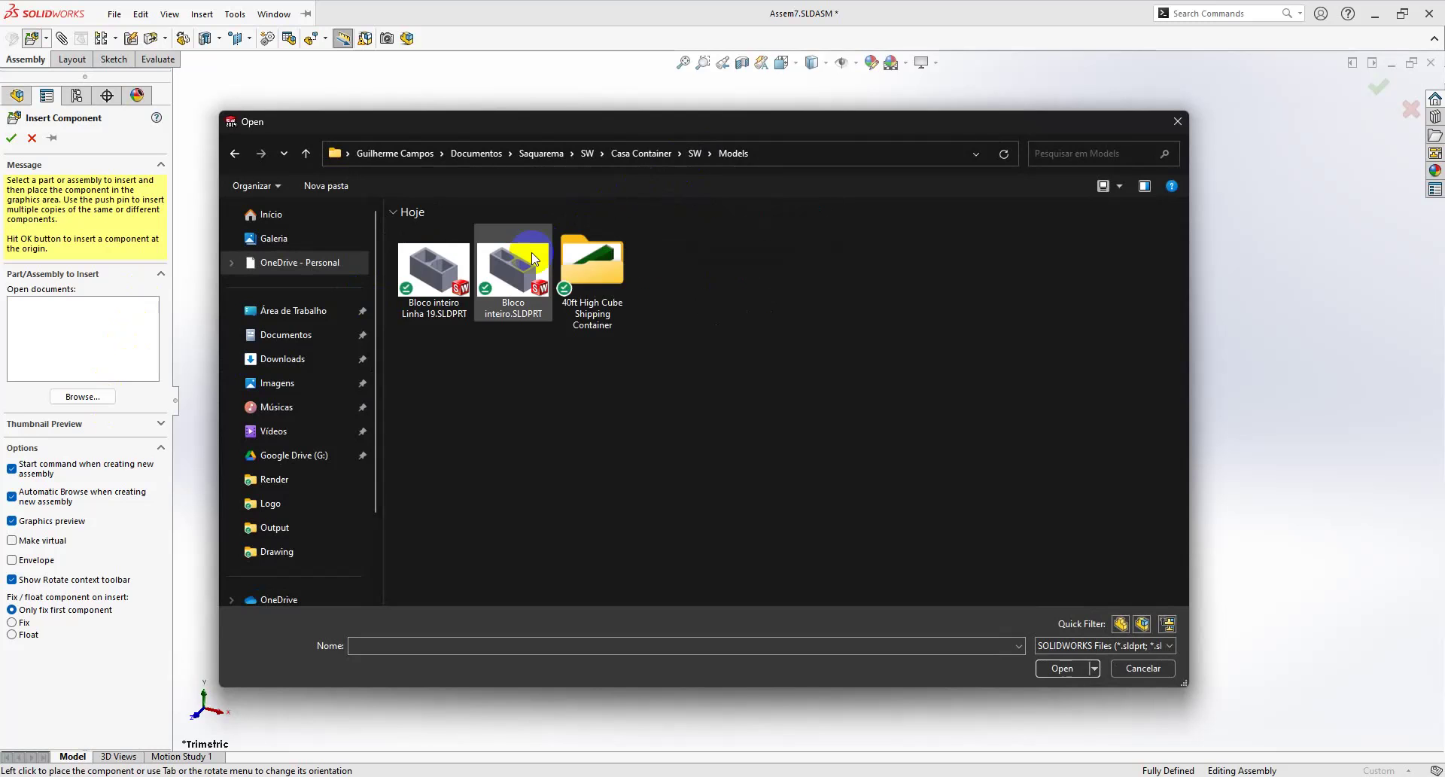
double_click(434, 269)
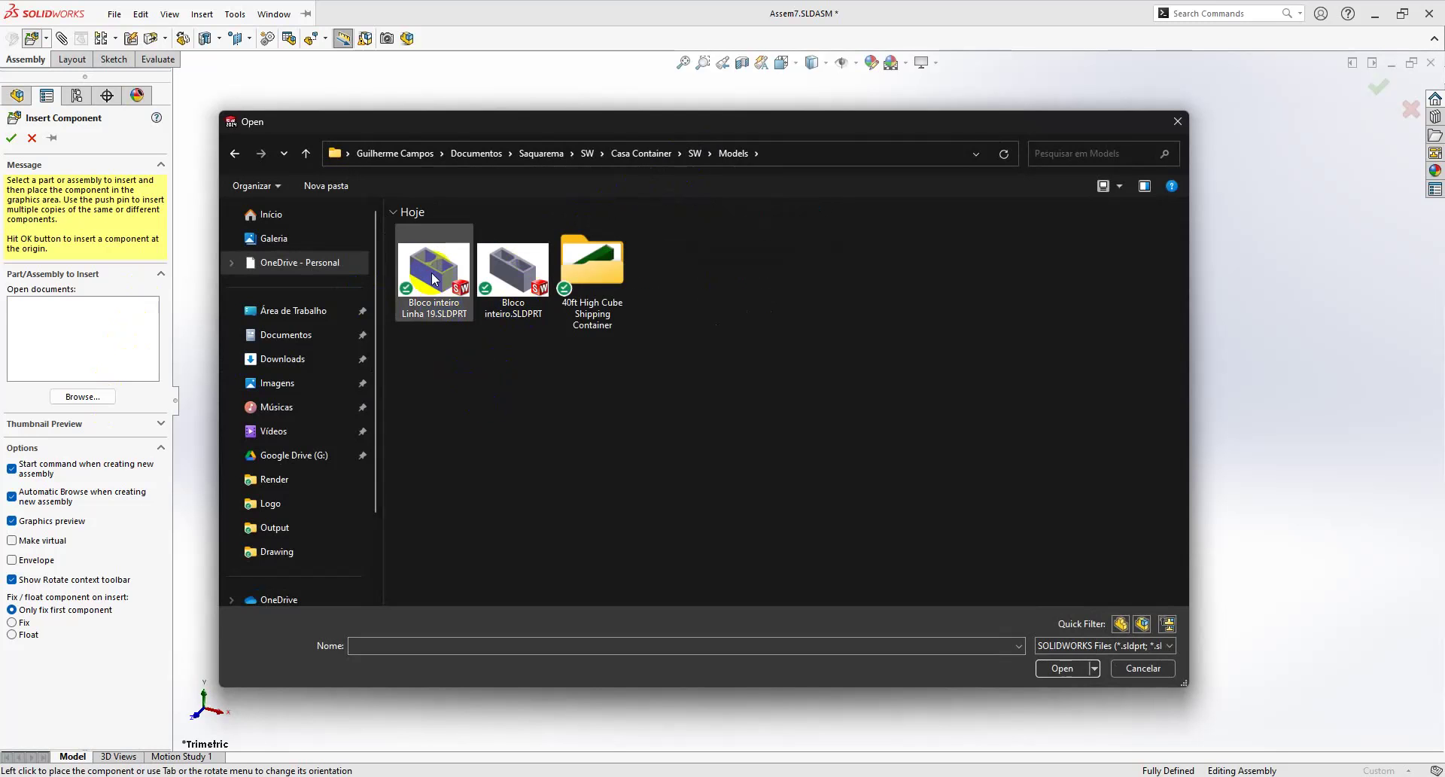
click(672, 260)
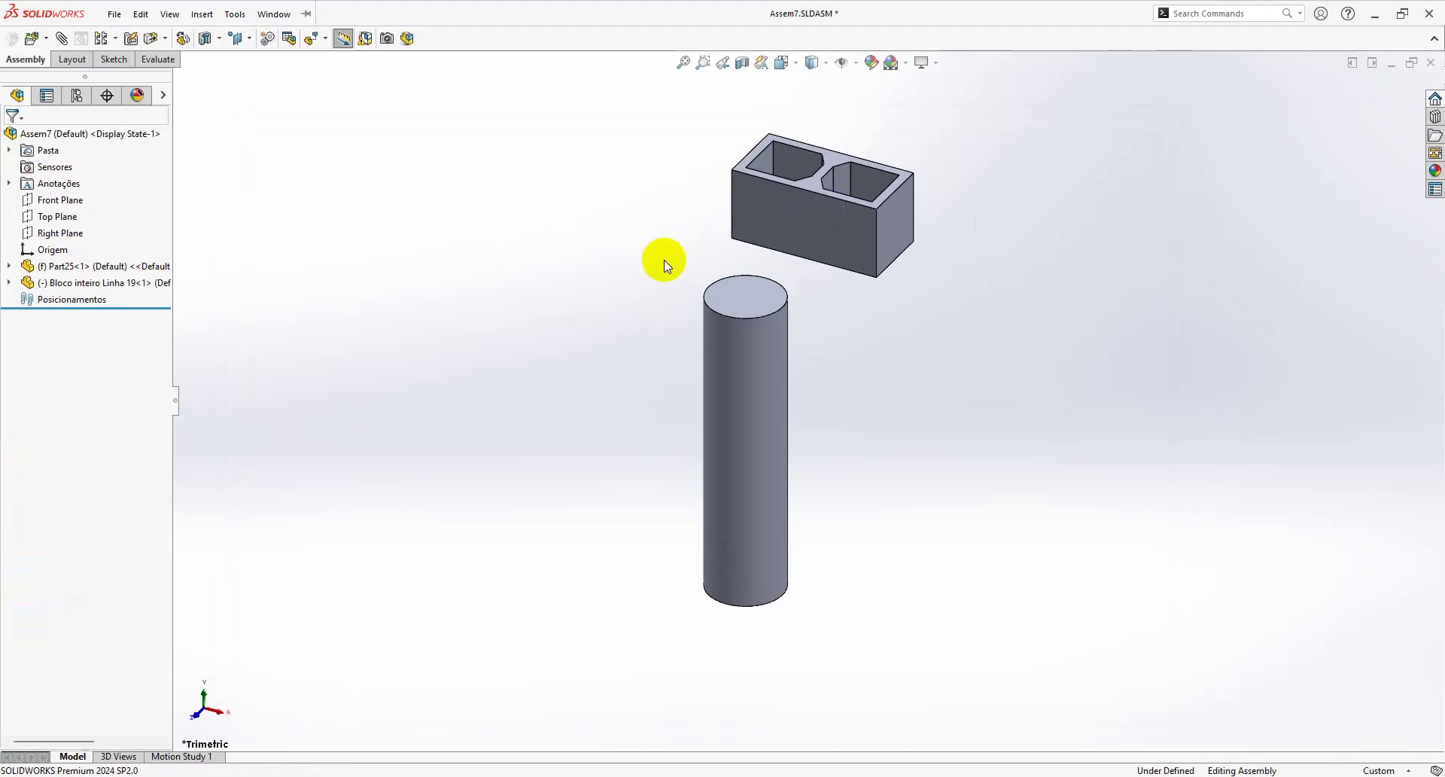
Step: Mate the block's bottom face coincident with the pile cylinder's top face
click(750, 295)
click(951, 207)
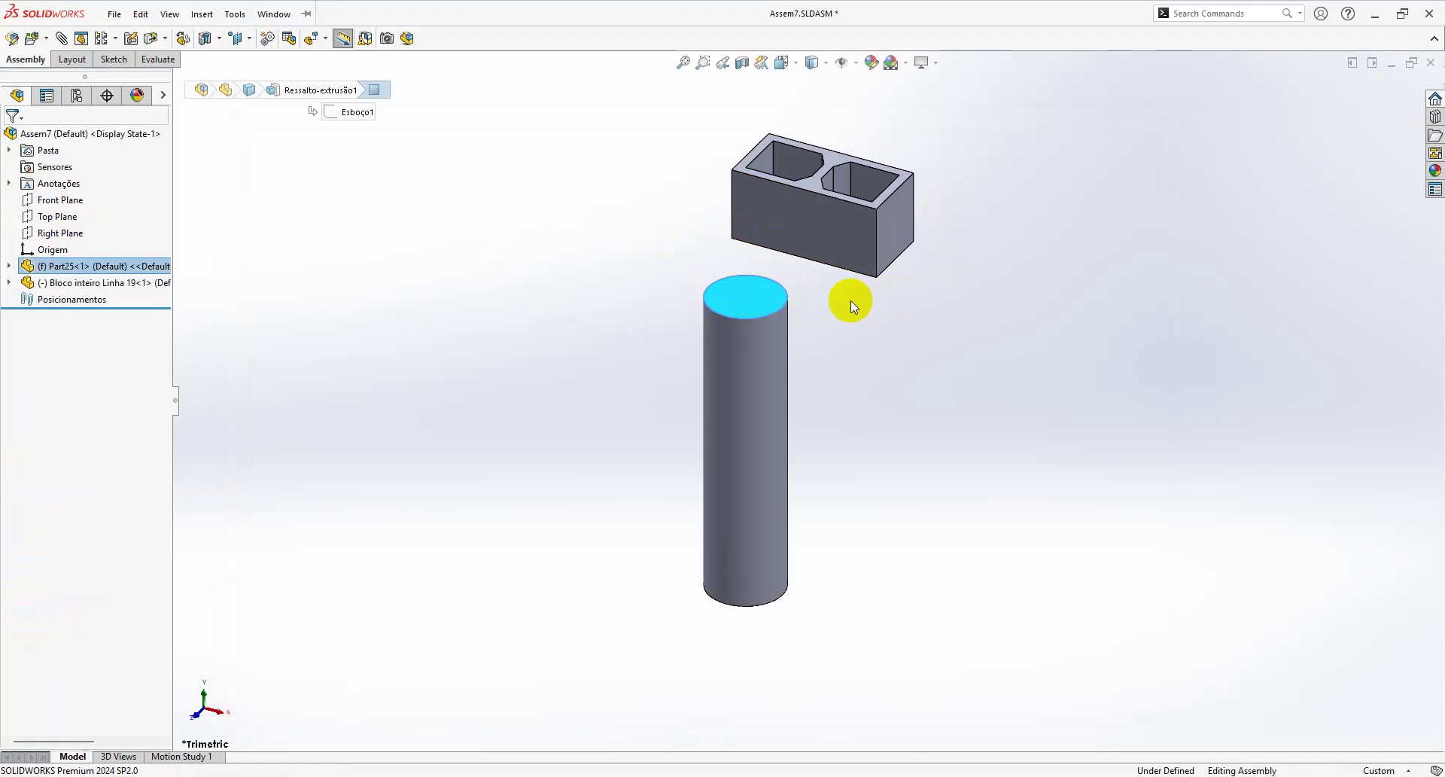
middle_drag(848, 300, 865, 206)
scroll(864, 280, down, 5)
scroll(820, 305, down, 3)
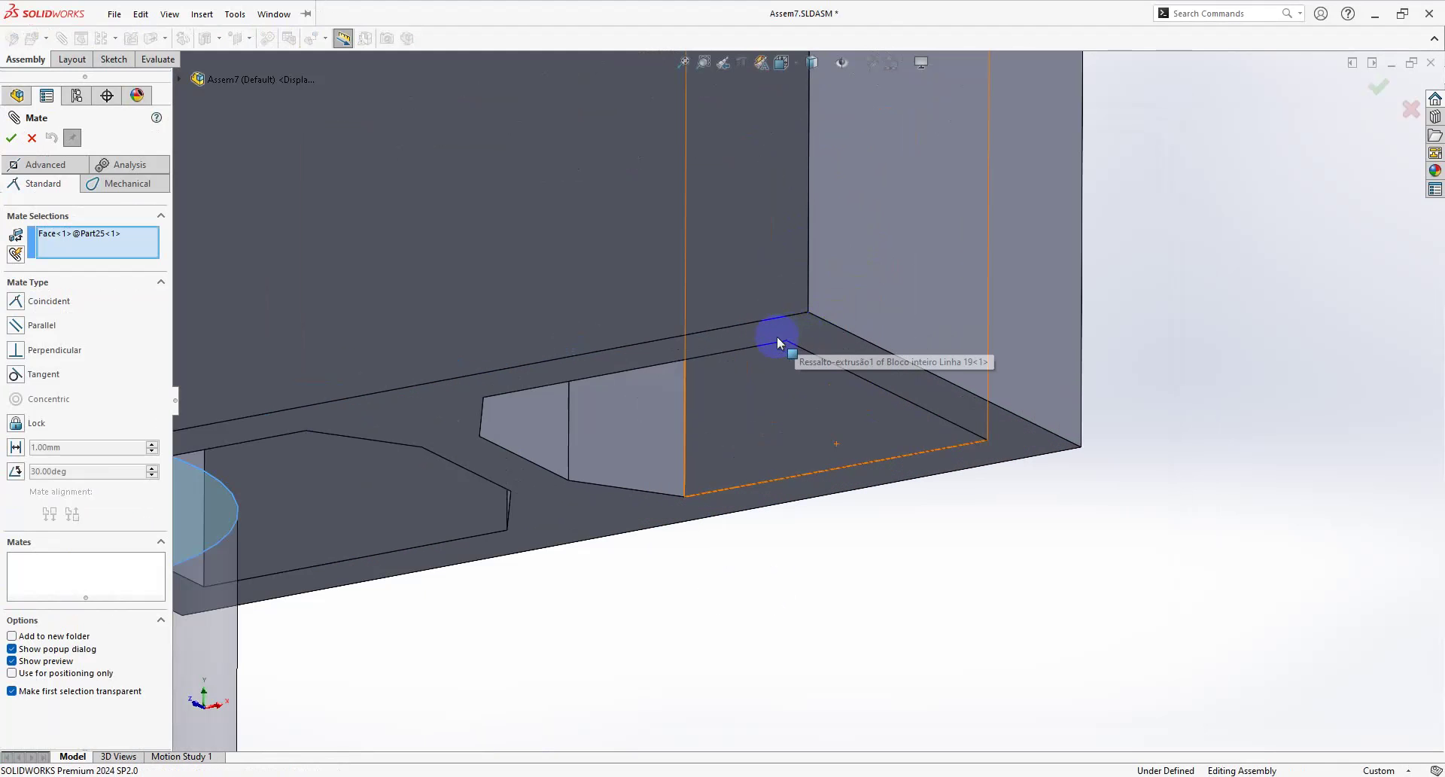
click(784, 327)
key(Return)
scroll(784, 327, up, 5)
middle_drag(745, 248, 755, 399)
key(Return)
Step: Drag a copy of the block to the left of the pile and check its dimensions
ctrl+drag(757, 405, 545, 457)
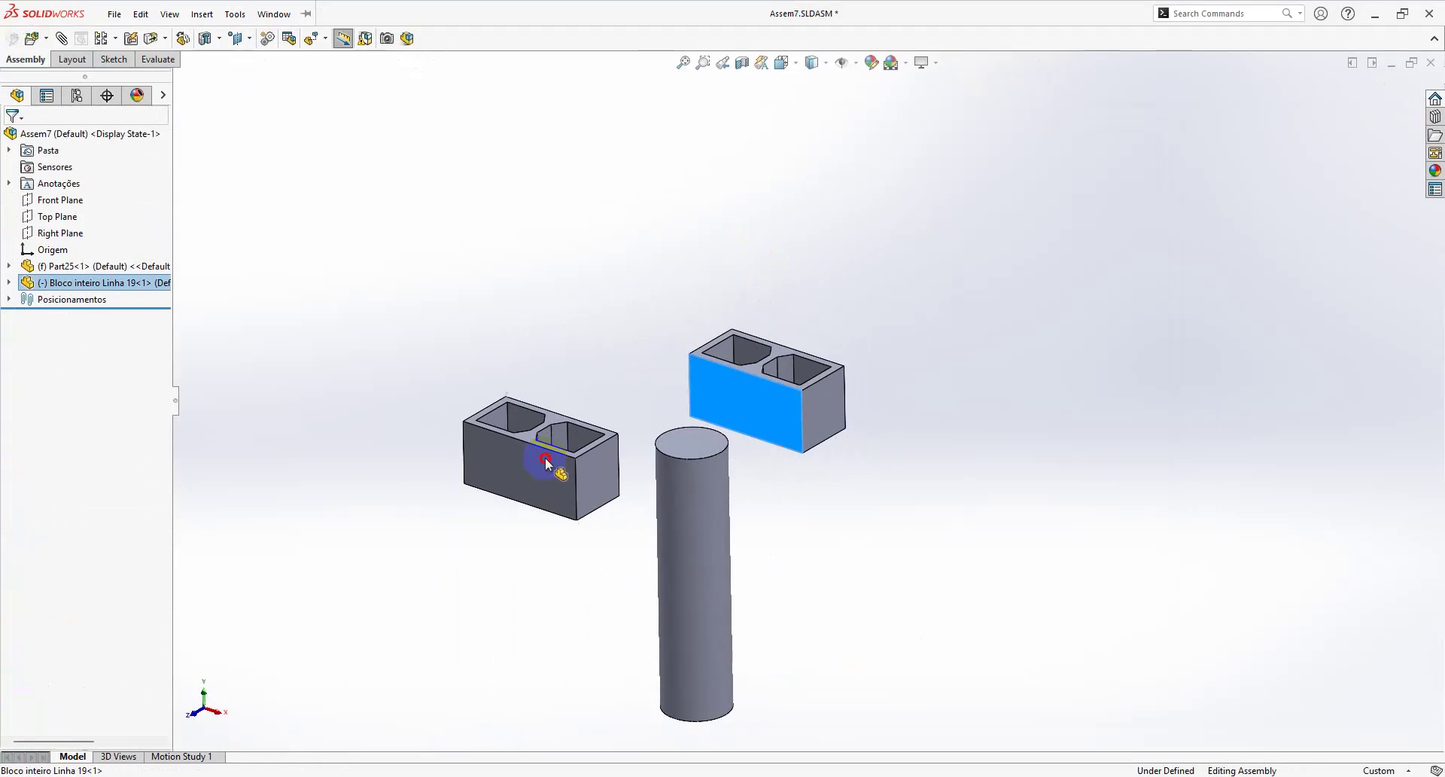
scroll(746, 418, down, 3)
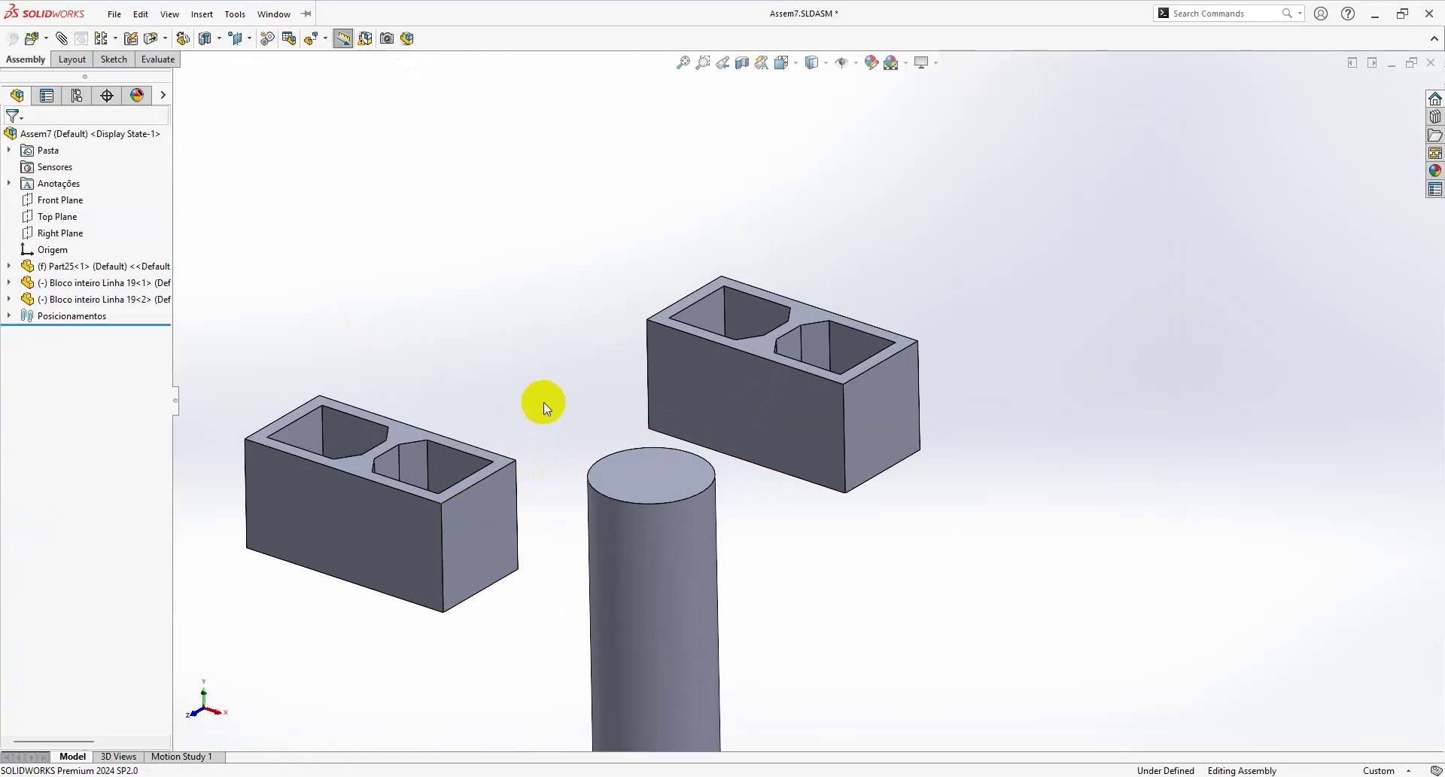
double_click(375, 538)
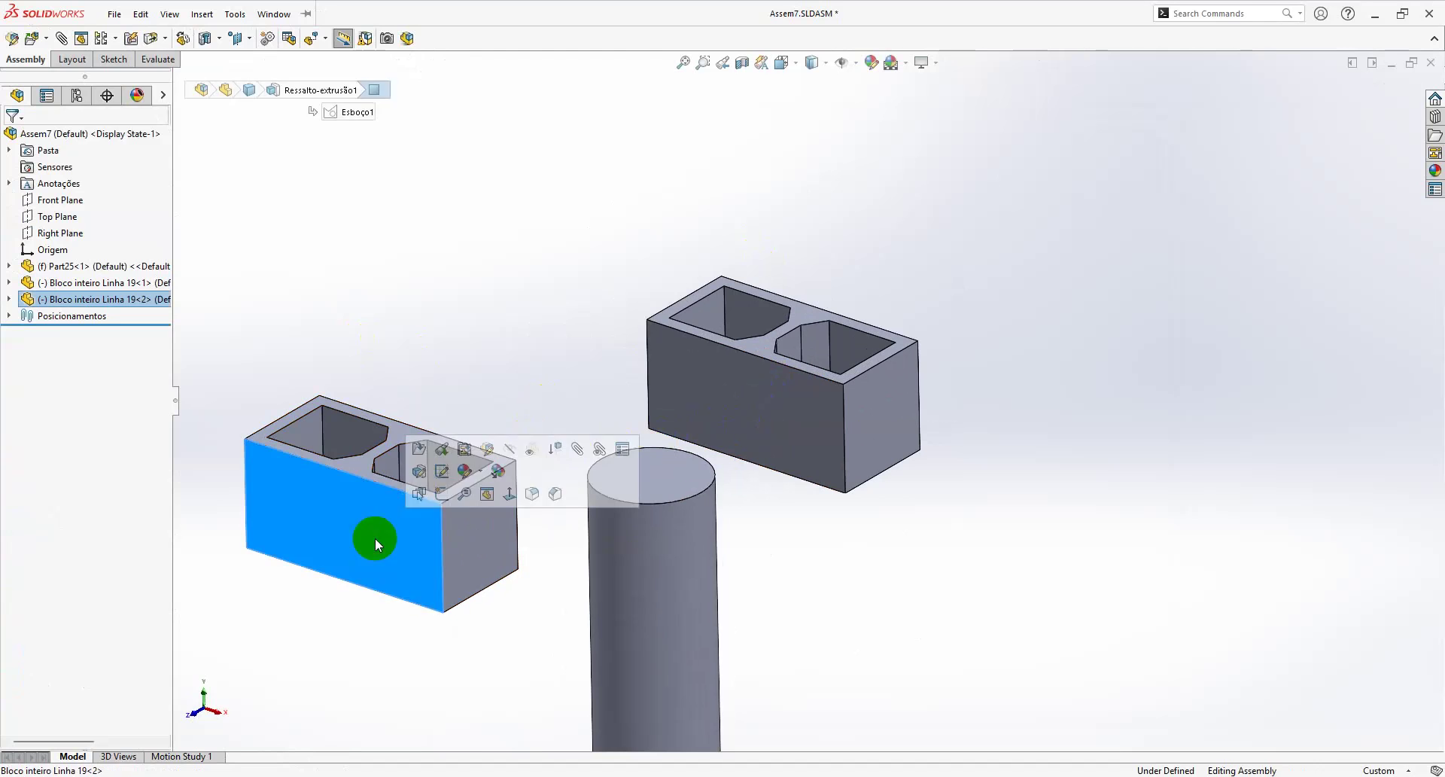
click(468, 319)
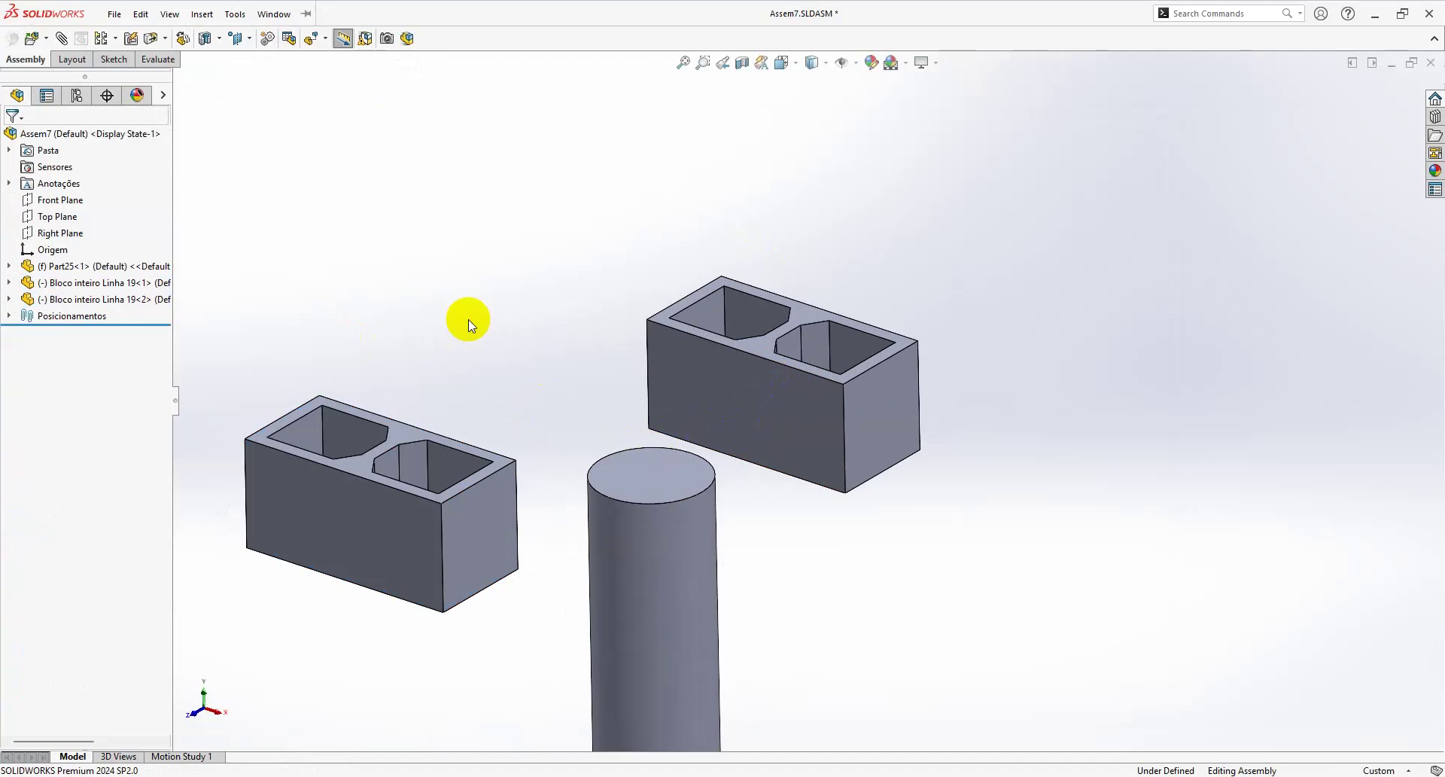
Step: Add coincident mates aligning the copied block flush against the first block
click(716, 382)
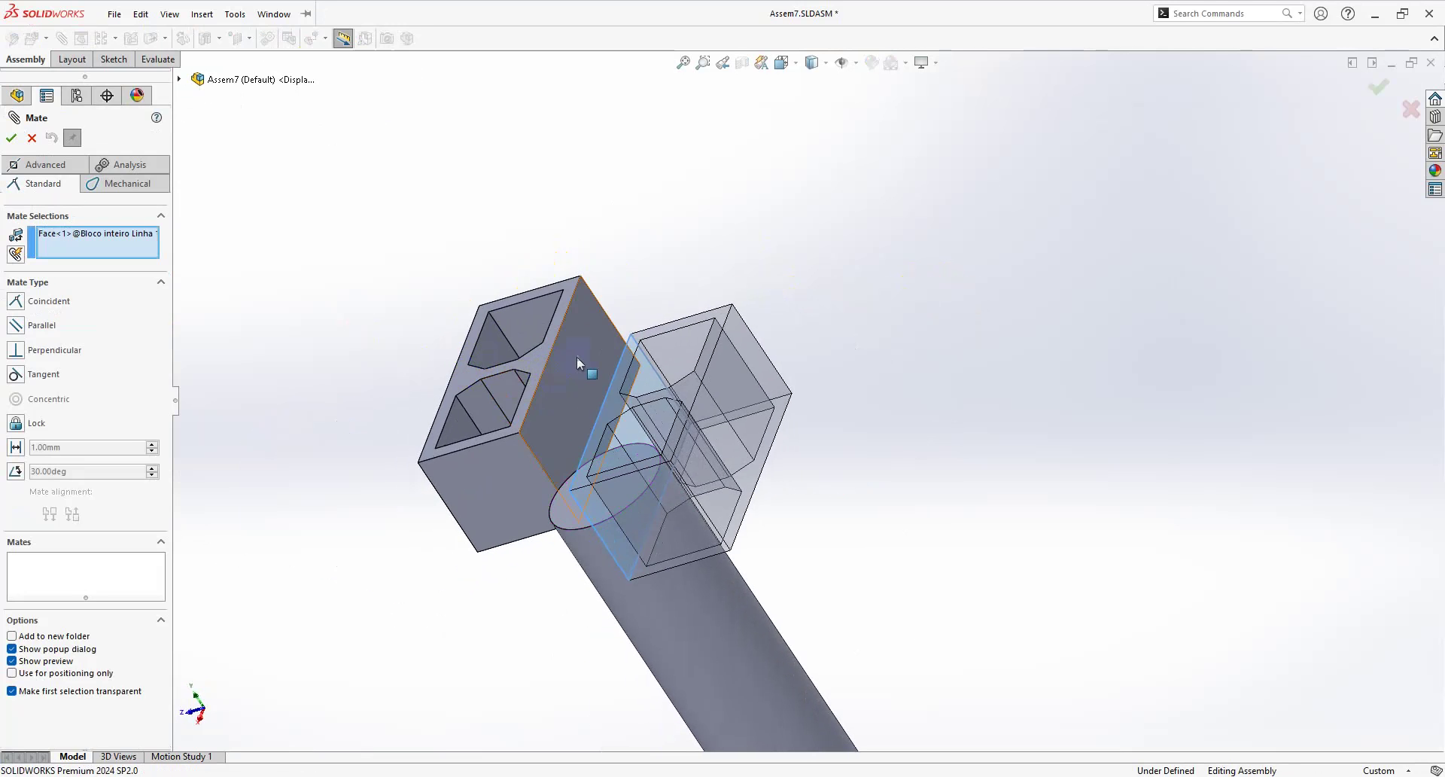
click(578, 356)
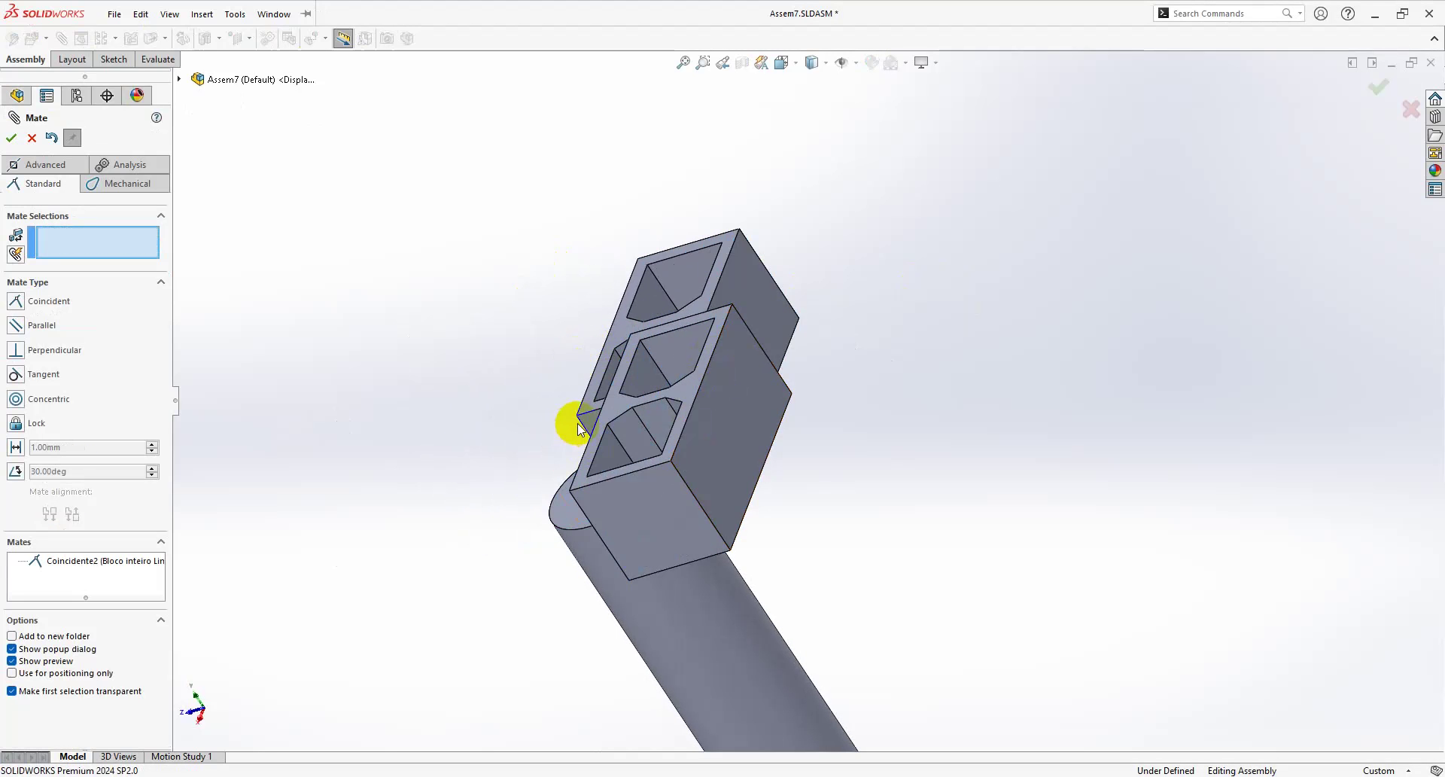
click(588, 426)
click(622, 518)
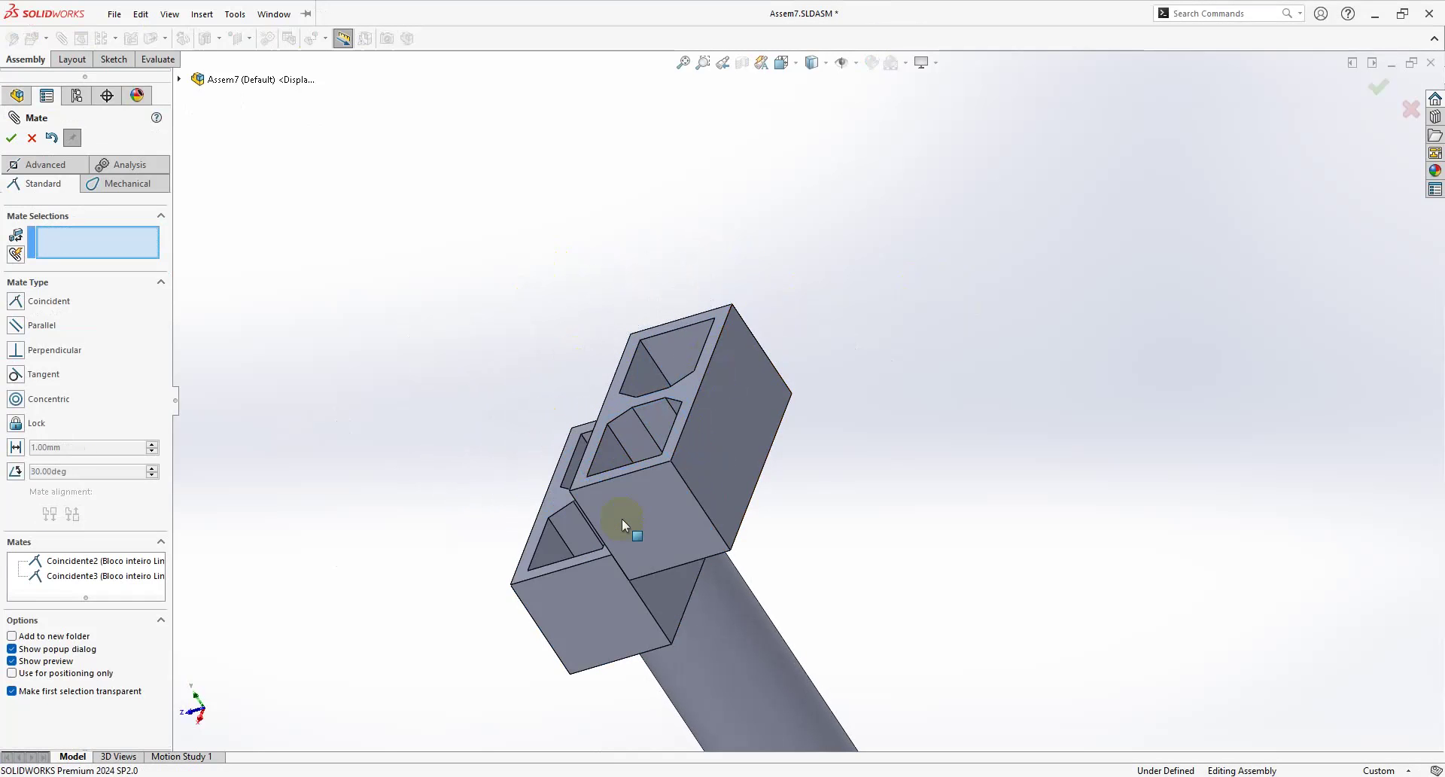
click(538, 500)
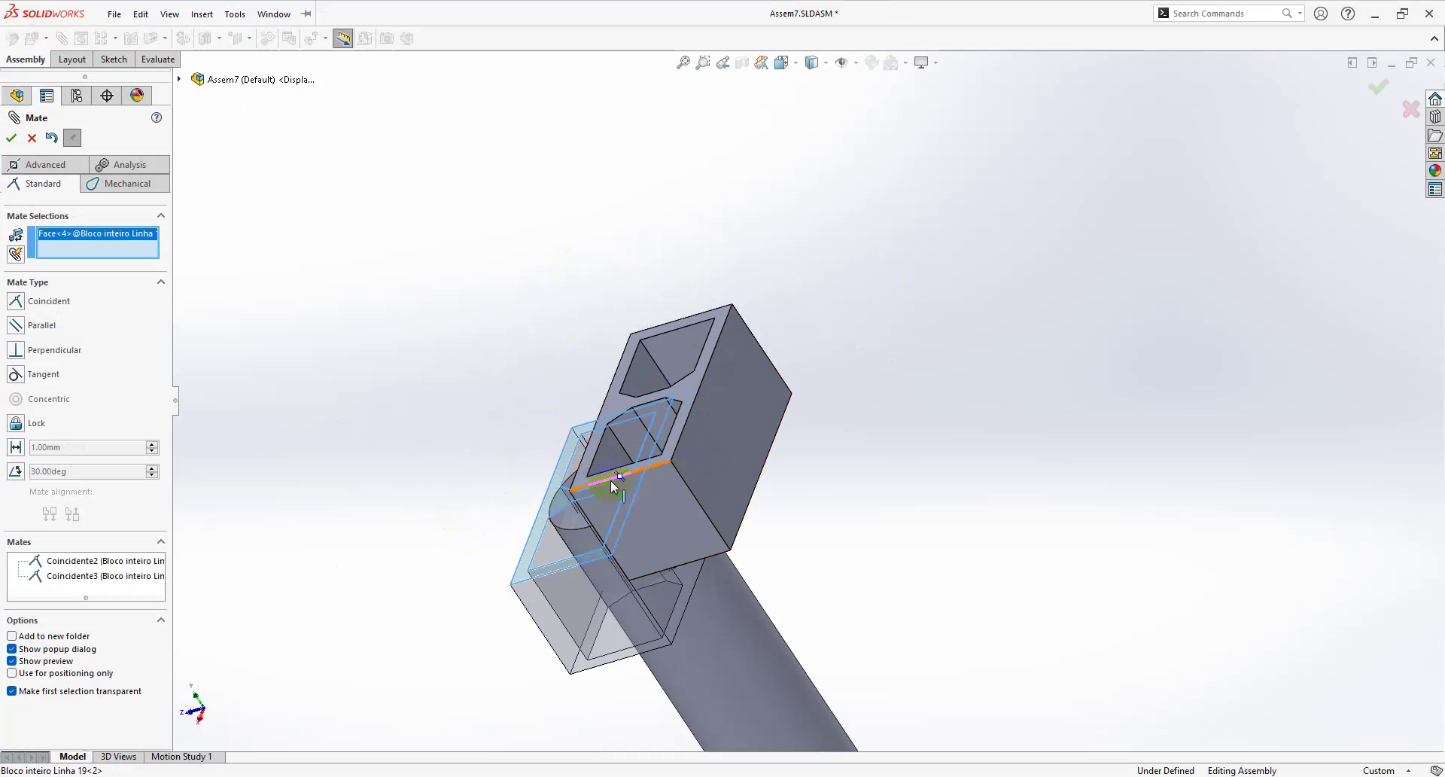
click(693, 391)
click(757, 405)
mouse_move(757, 405)
middle_down()
mouse_move(923, 324)
mouse_move(869, 432)
middle_up()
drag(810, 485, 832, 429)
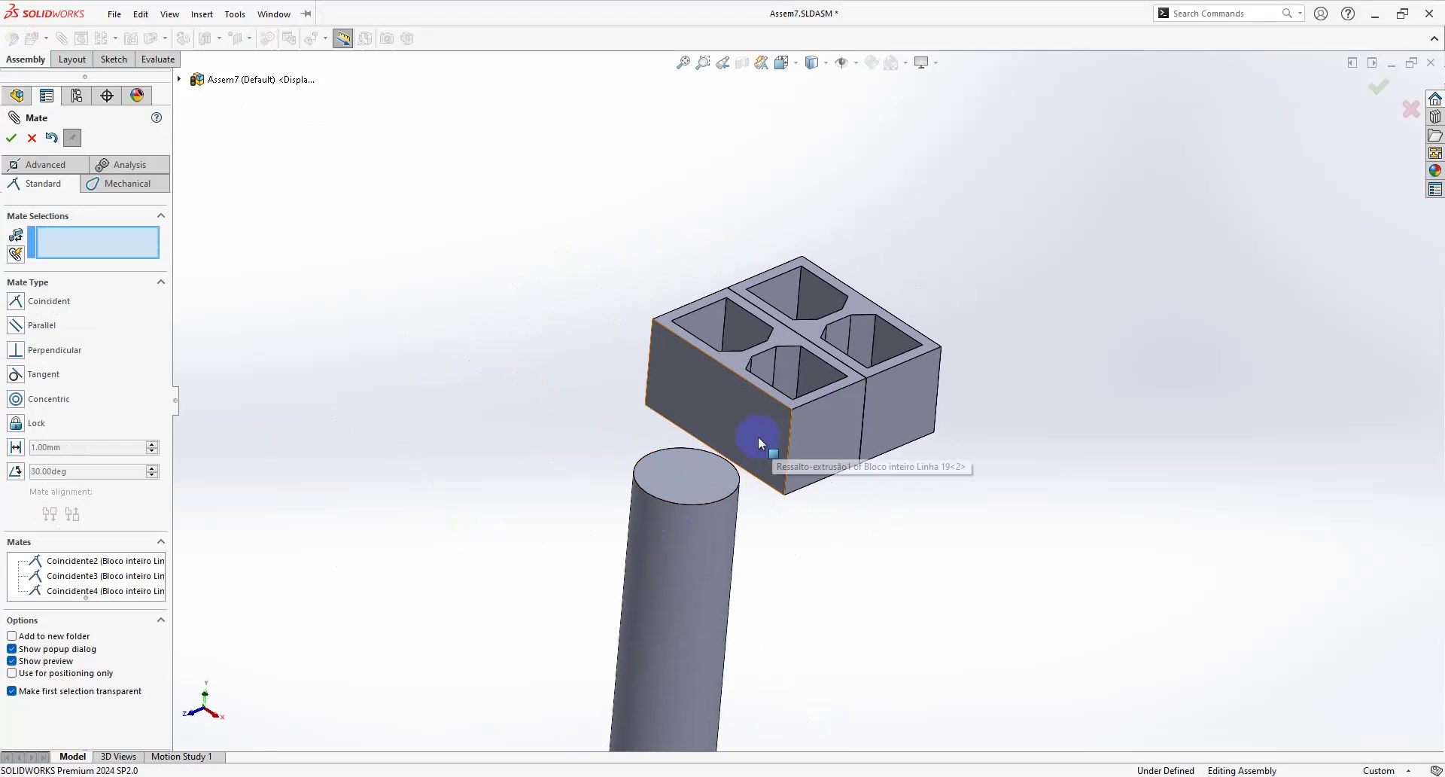
click(51, 165)
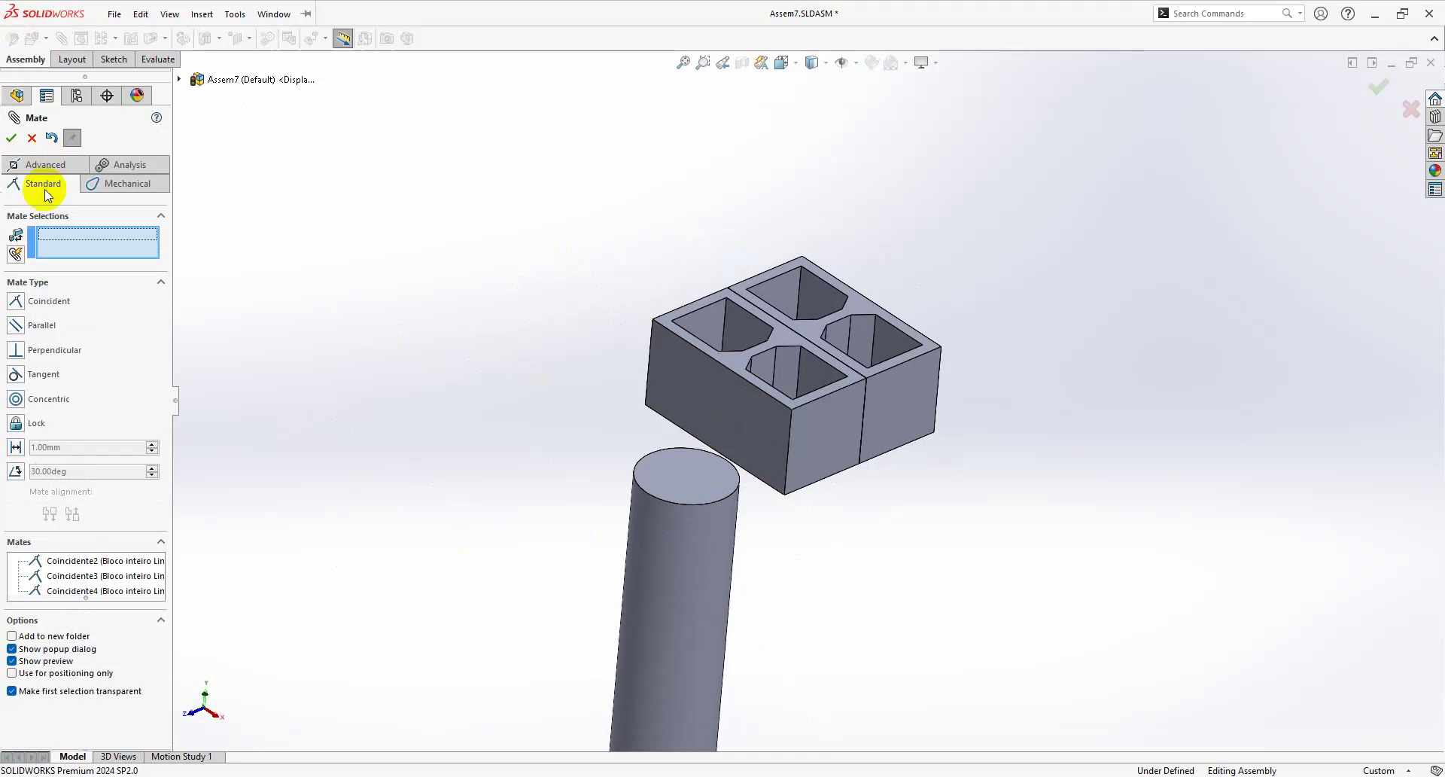
Step: Add a Width mate centring the block pair's front and back faces on the pile
click(53, 172)
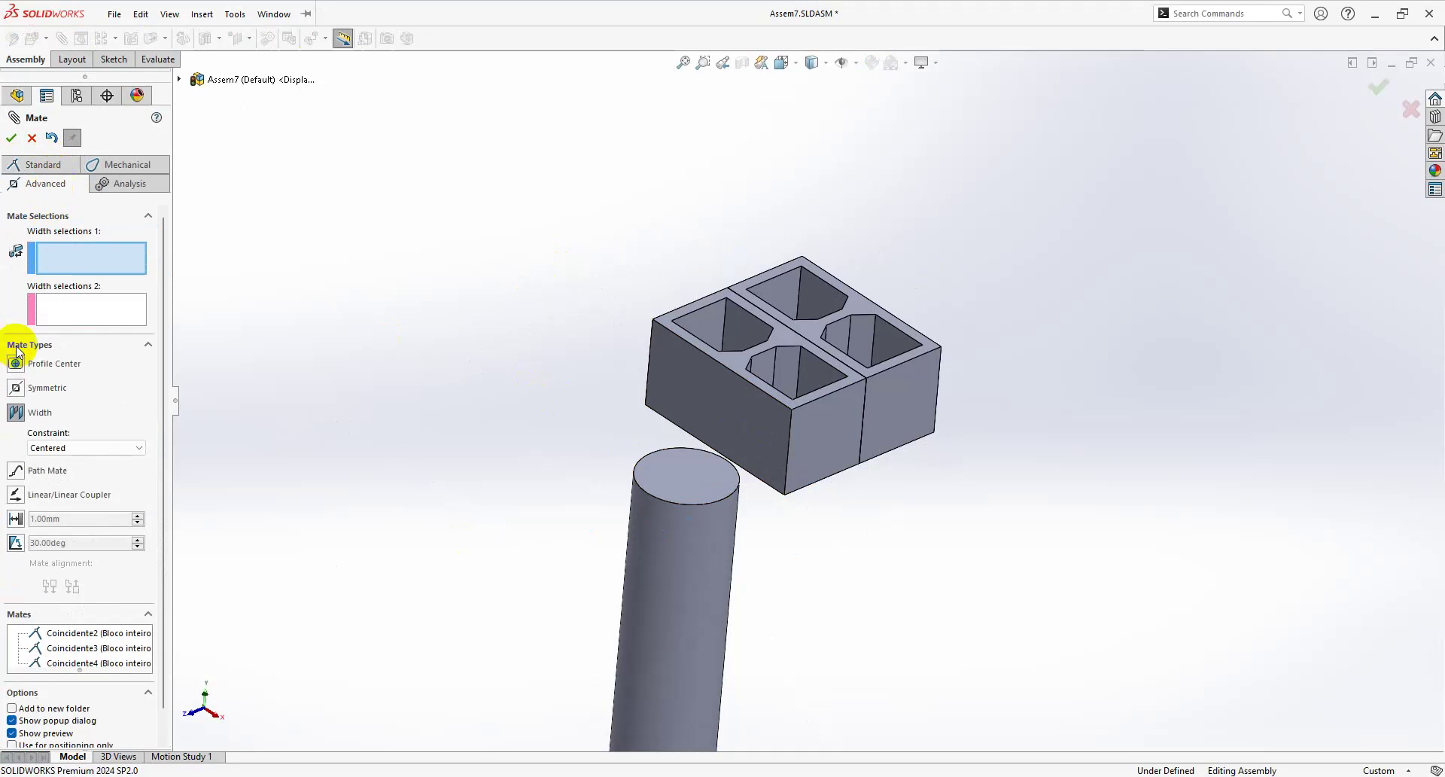
click(717, 407)
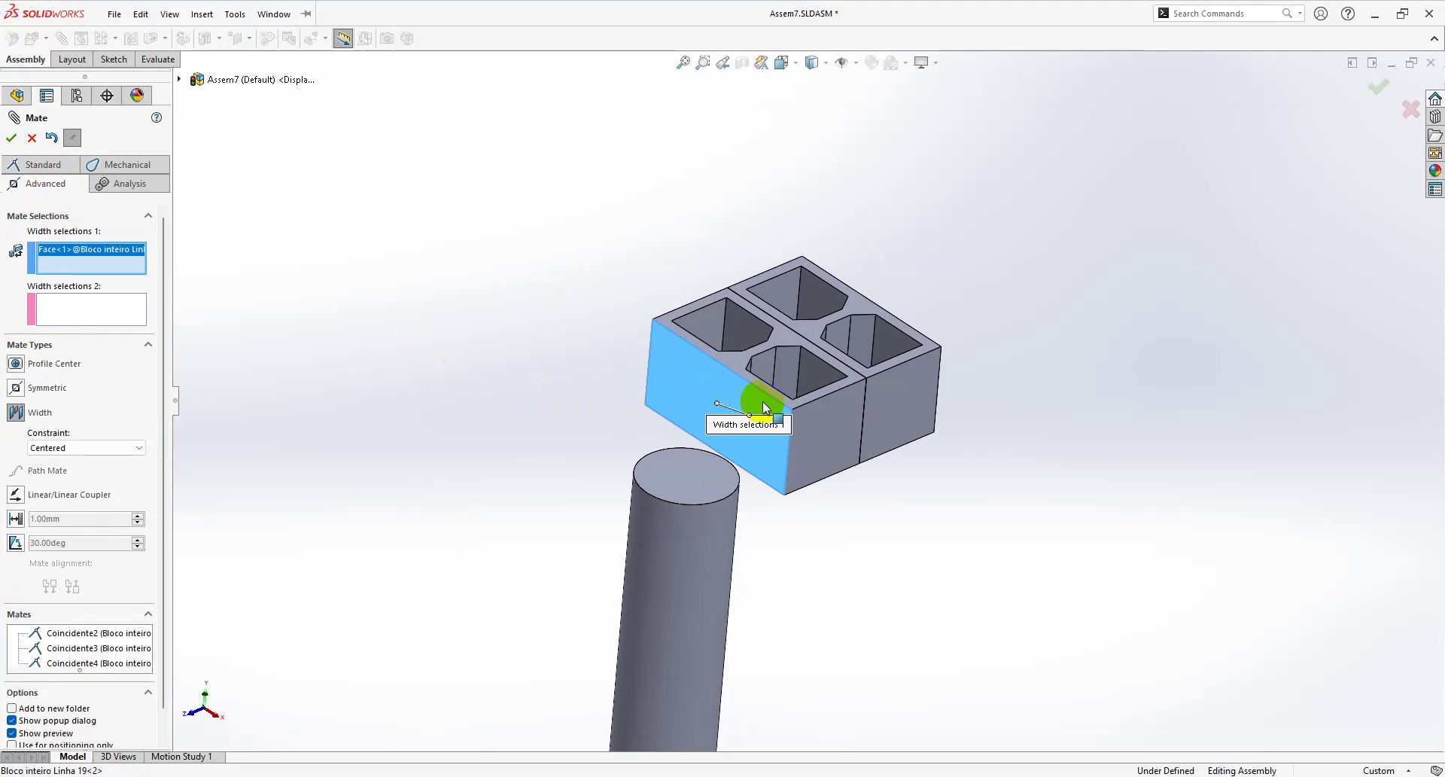
middle_drag(717, 407, 632, 414)
click(992, 387)
click(866, 570)
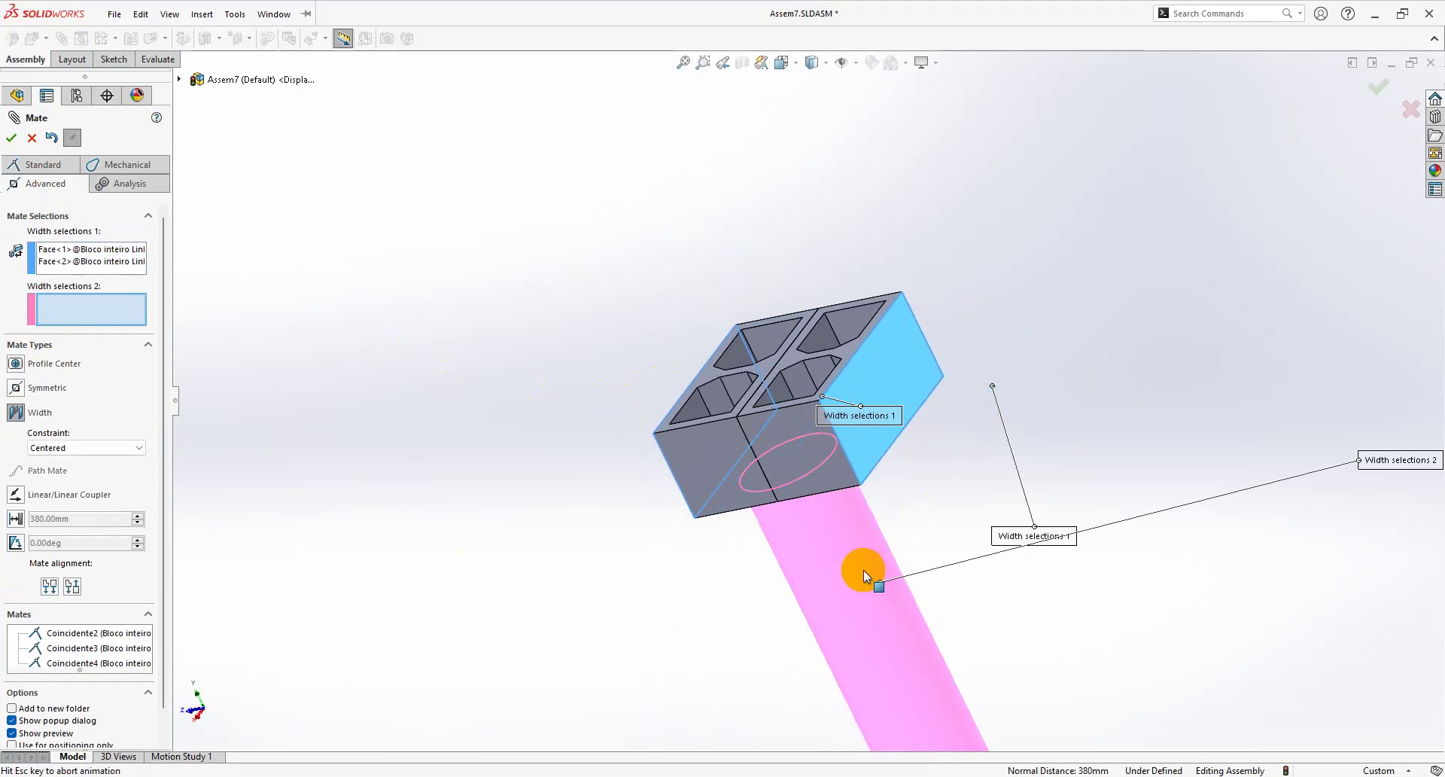
right_click(904, 474)
Step: Add a second Width mate centring the pair's side faces on the pile
click(775, 444)
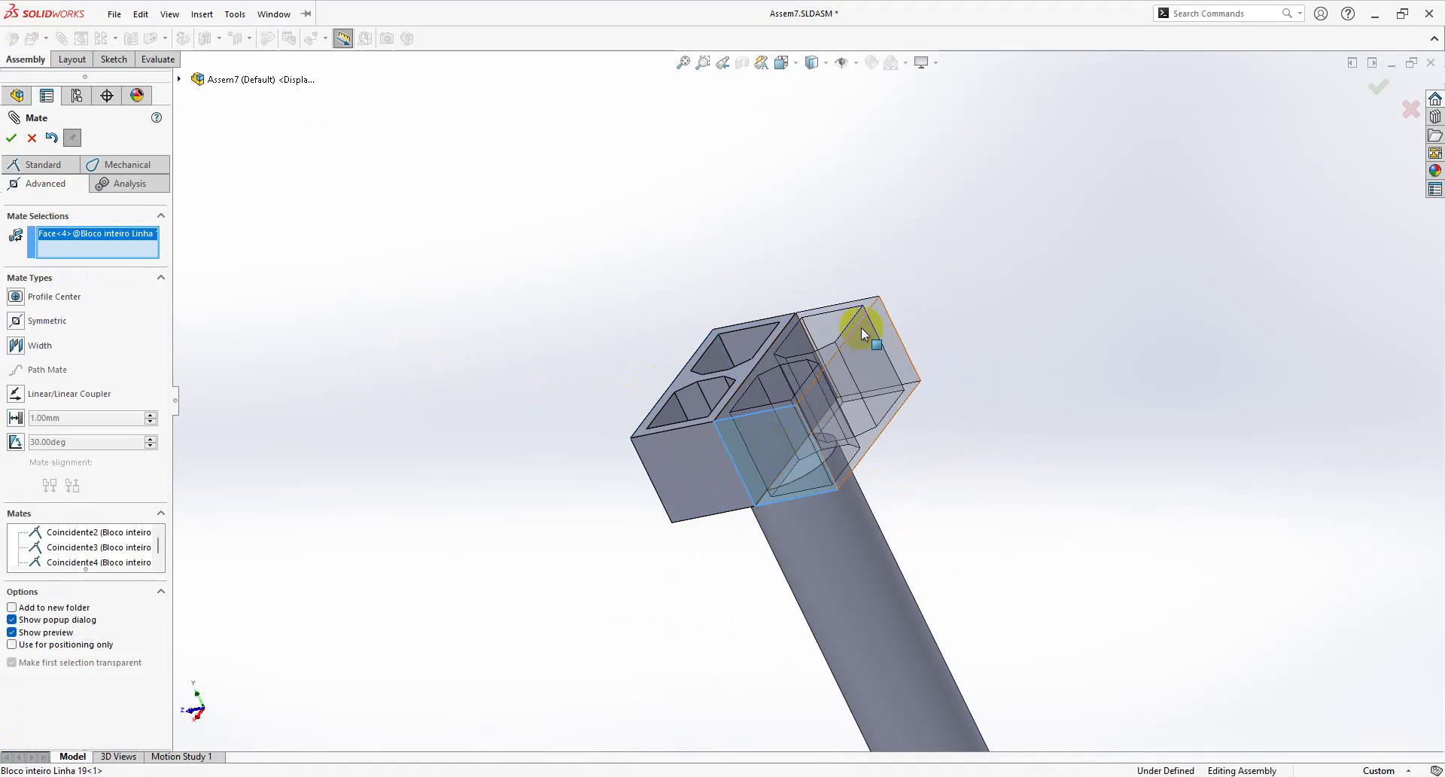
click(15, 344)
middle_drag(687, 283, 752, 451)
click(775, 467)
click(794, 594)
right_click(442, 180)
Step: Mate the pair's front face parallel to the Front Plane and confirm it no longer moves
key(space)
click(929, 154)
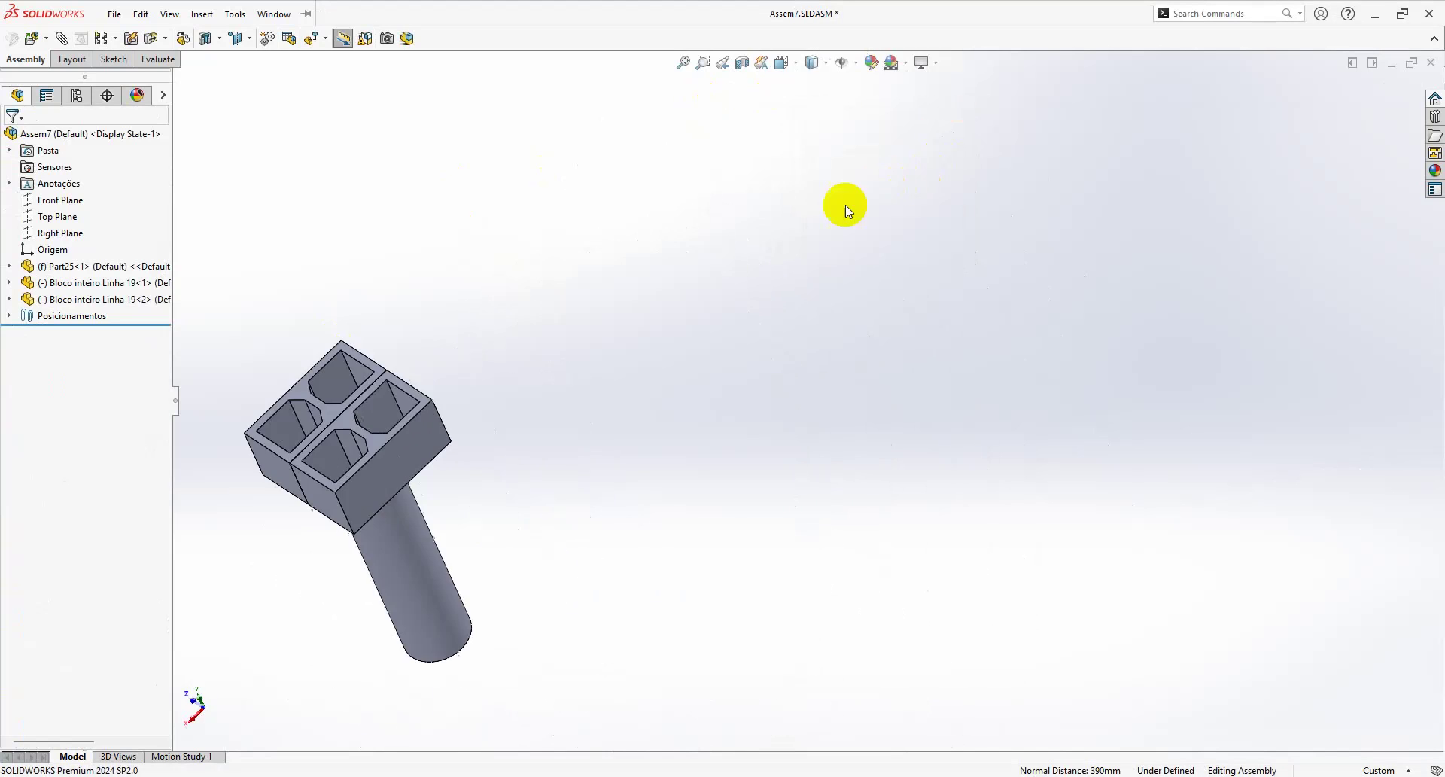
click(888, 302)
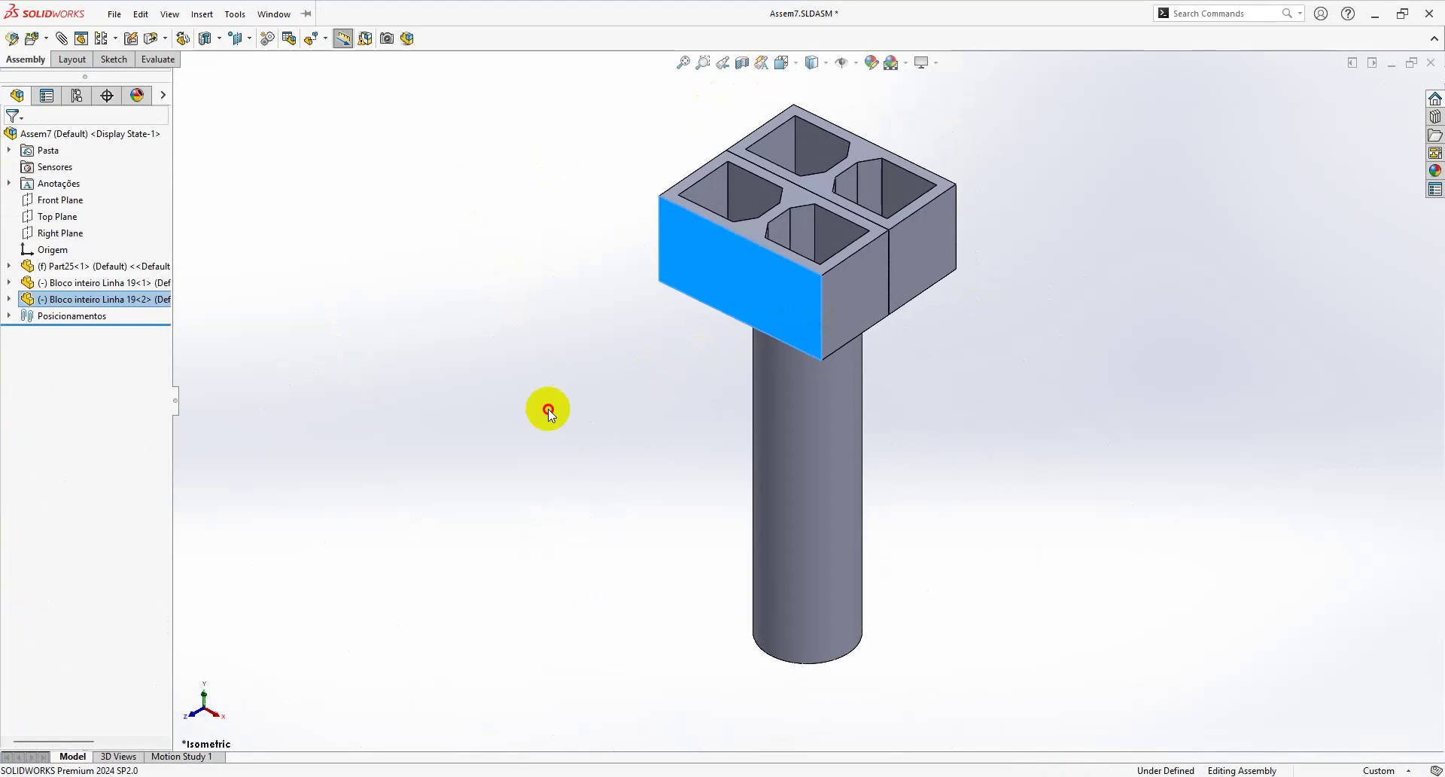
click(874, 187)
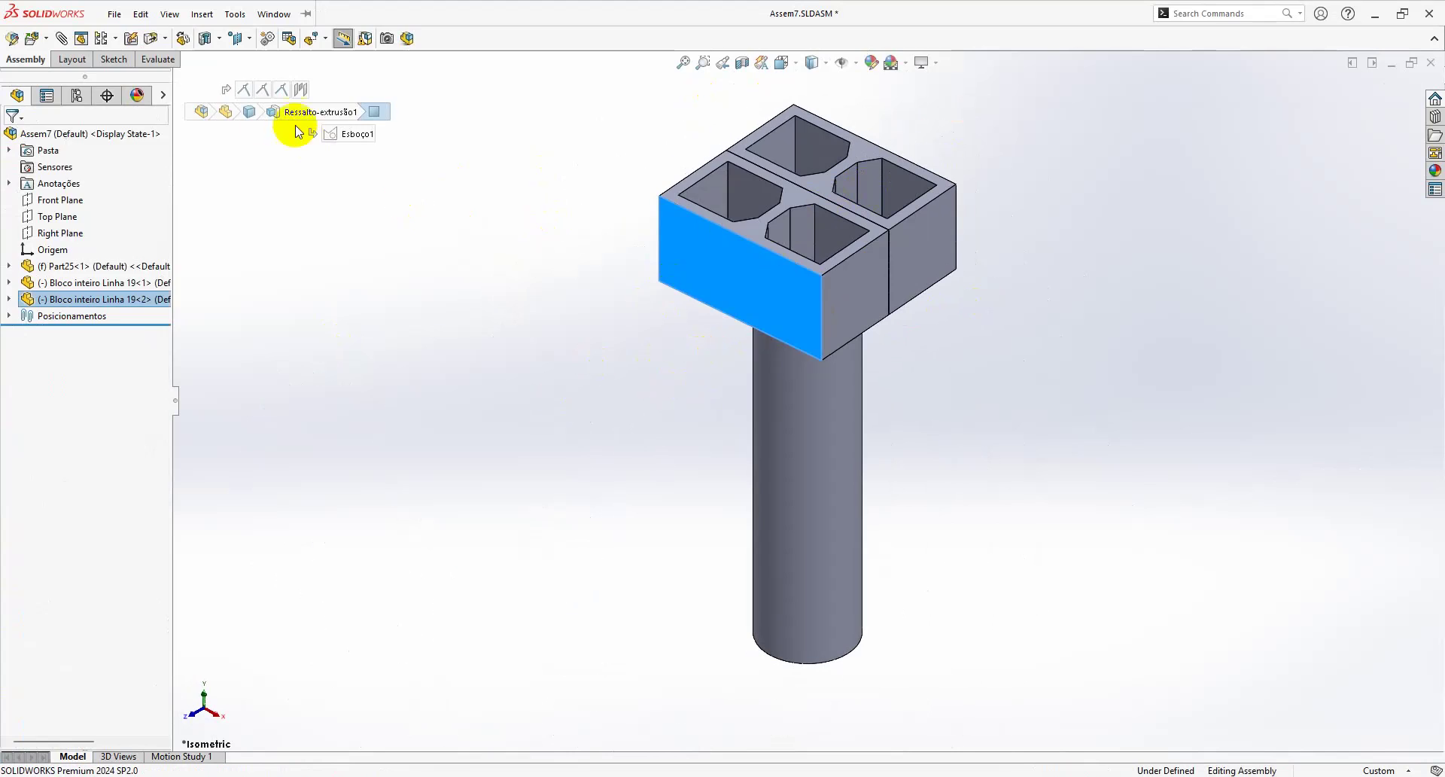
click(180, 79)
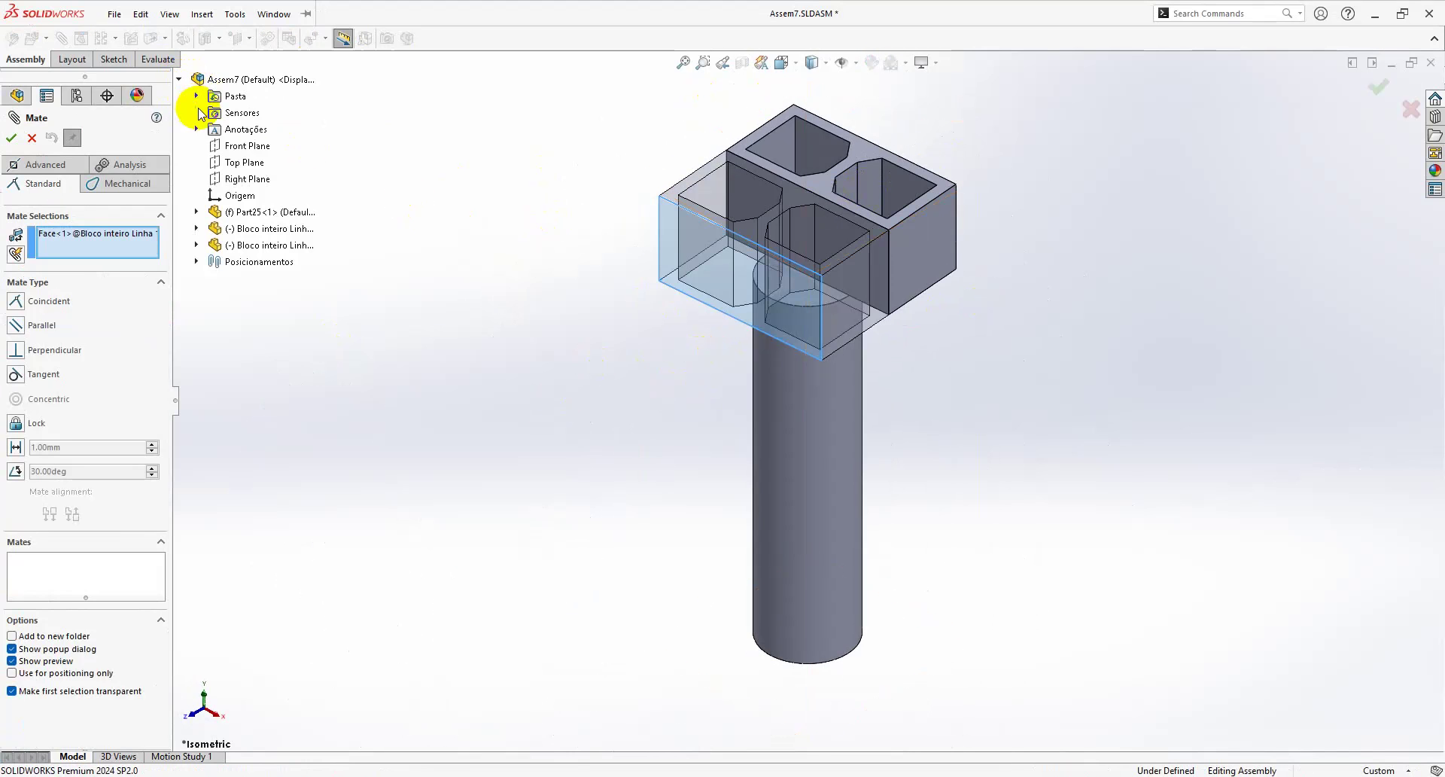
click(247, 146)
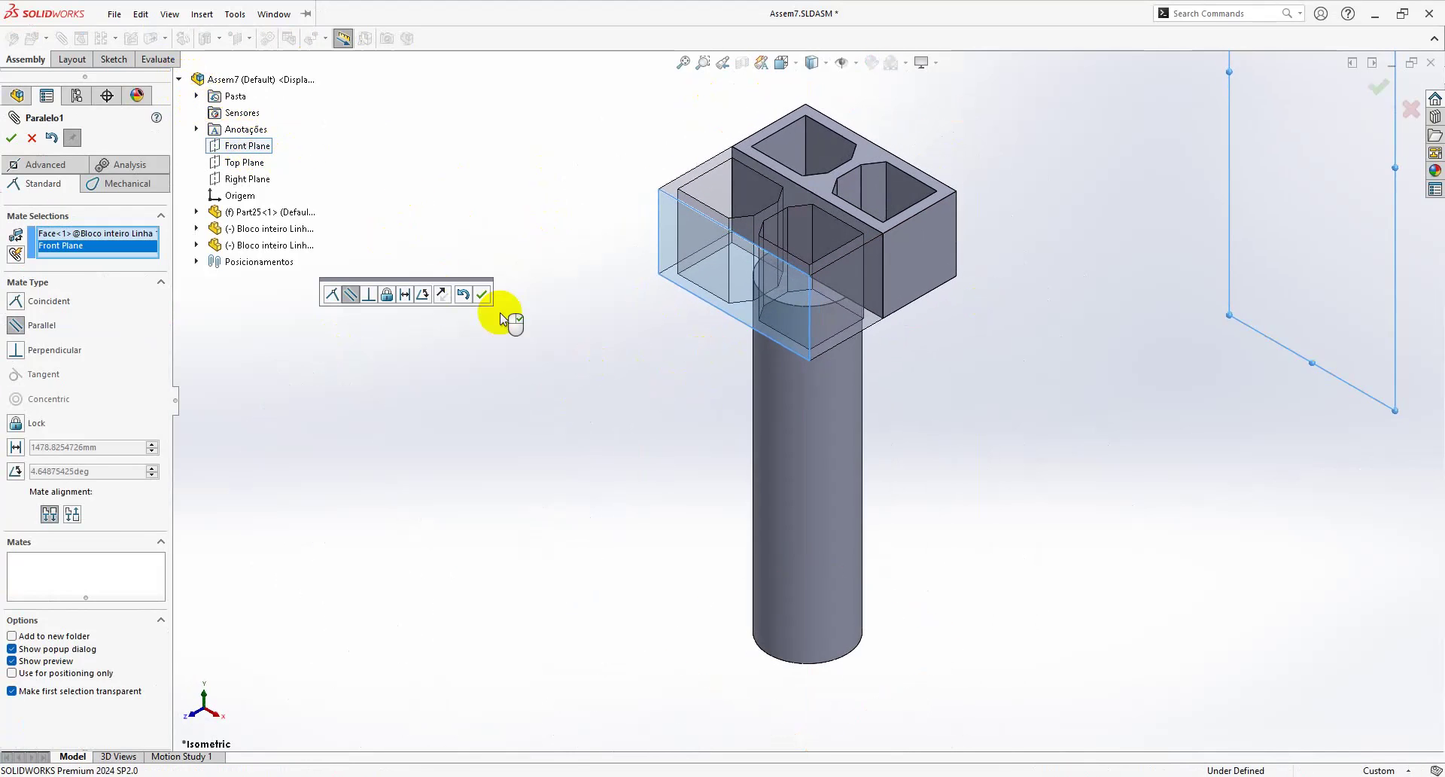
right_click(540, 306)
right_click(541, 305)
click(721, 297)
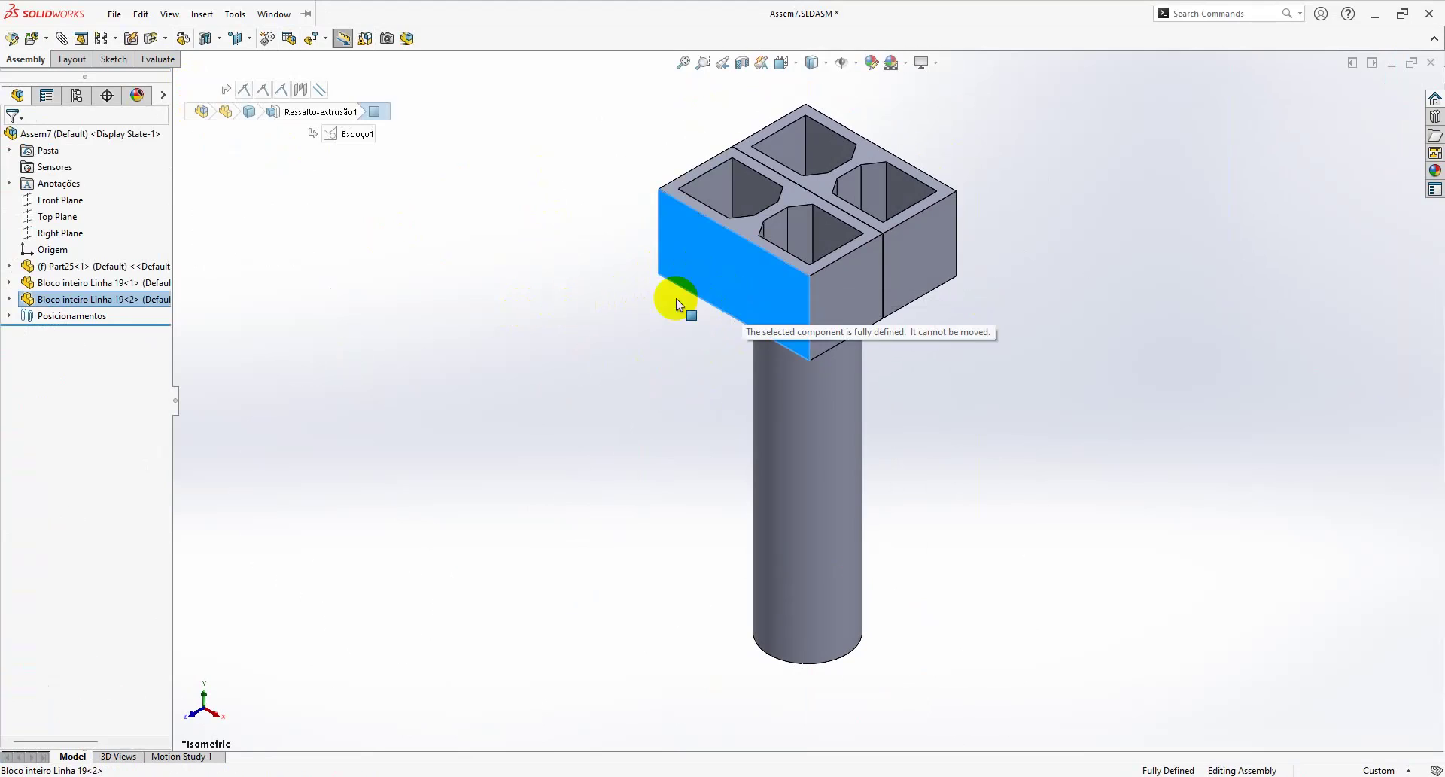
click(596, 393)
Step: Place a third block copy and mate its bottom face to the pair's top face
key(z)
key(z)
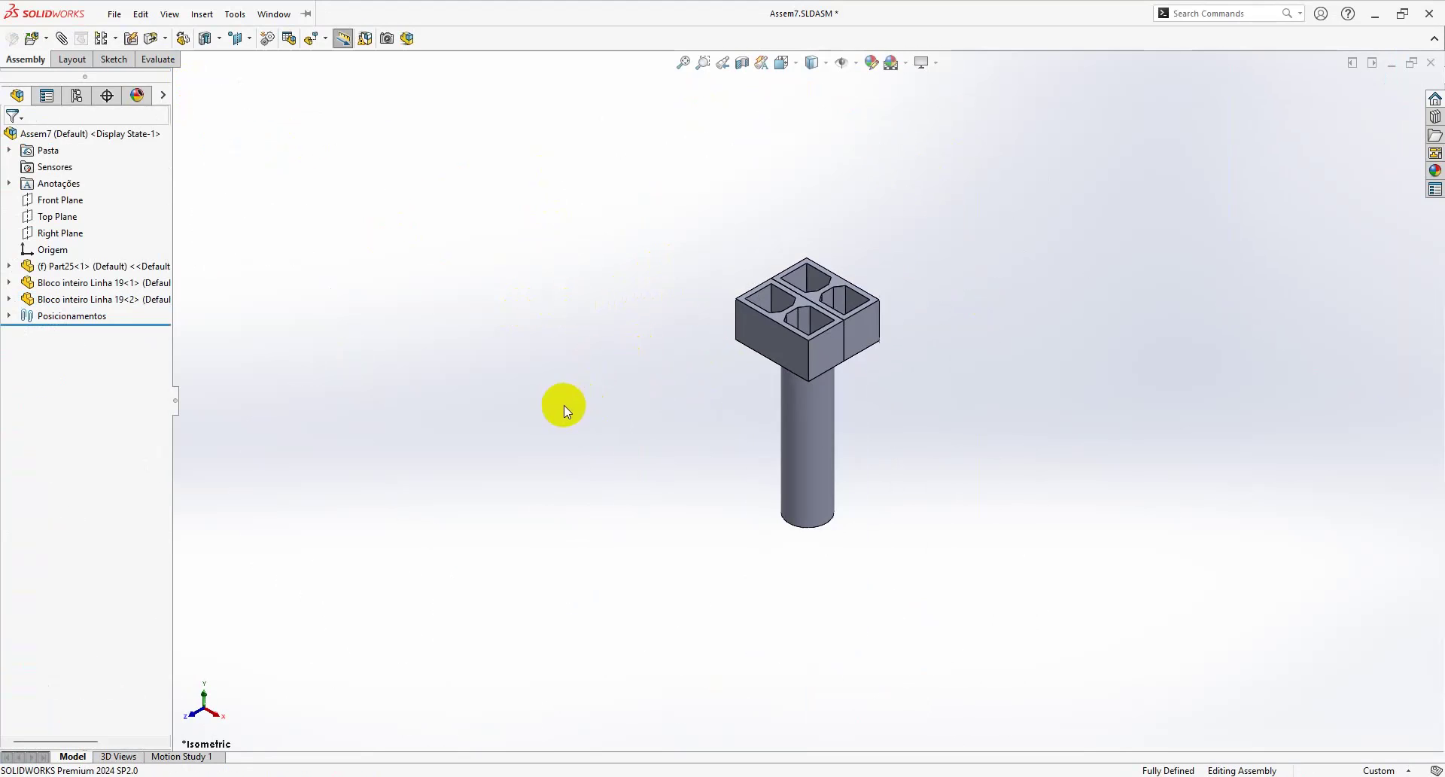
key(shift+z)
key(shift+z)
key(shift+z)
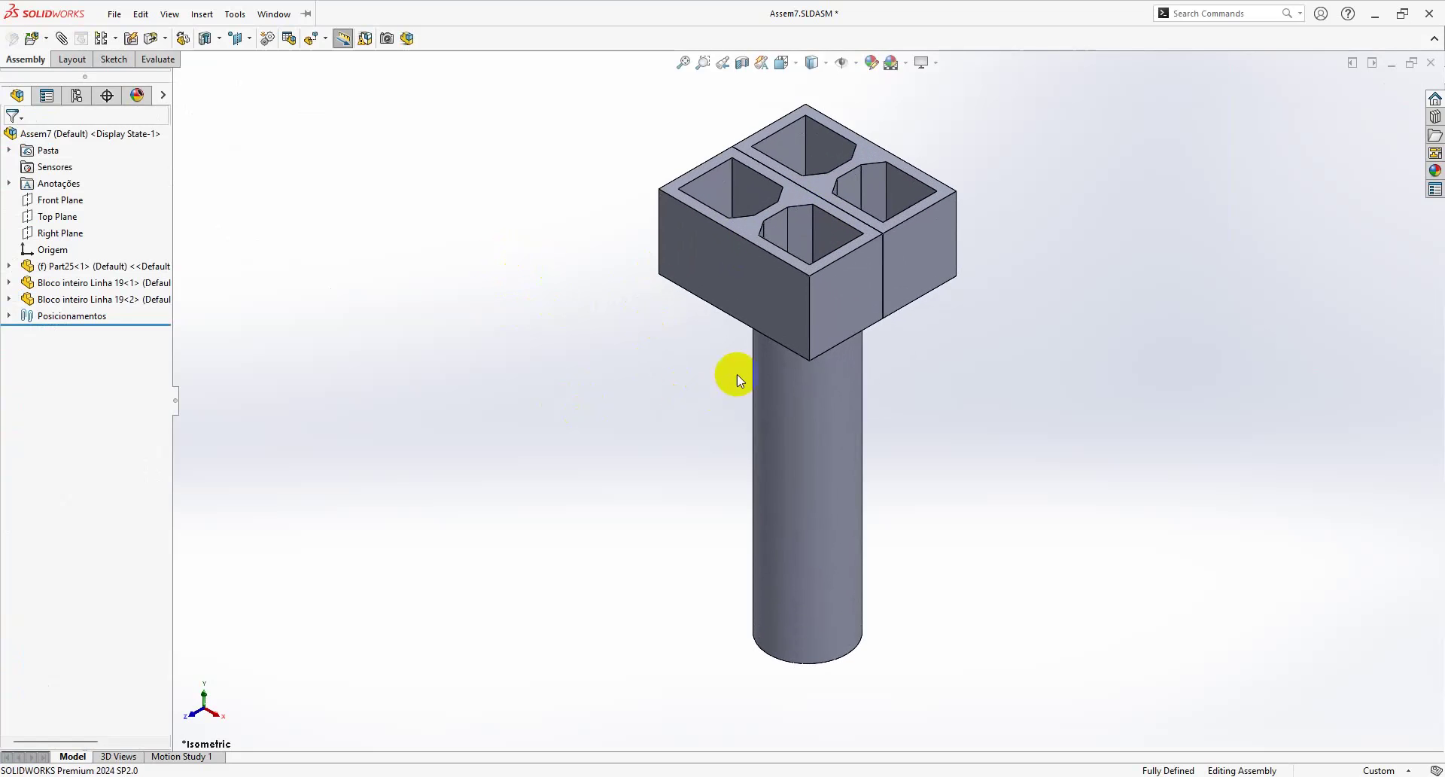
mouse_move(685, 251)
ctrl+mouse_down()
mouse_move(490, 155)
mouse_move(517, 297)
ctrl+mouse_up()
mouse_move(524, 347)
right_down()
mouse_move(680, 403)
mouse_move(704, 313)
mouse_move(656, 459)
right_up()
scroll(764, 360, down, 3)
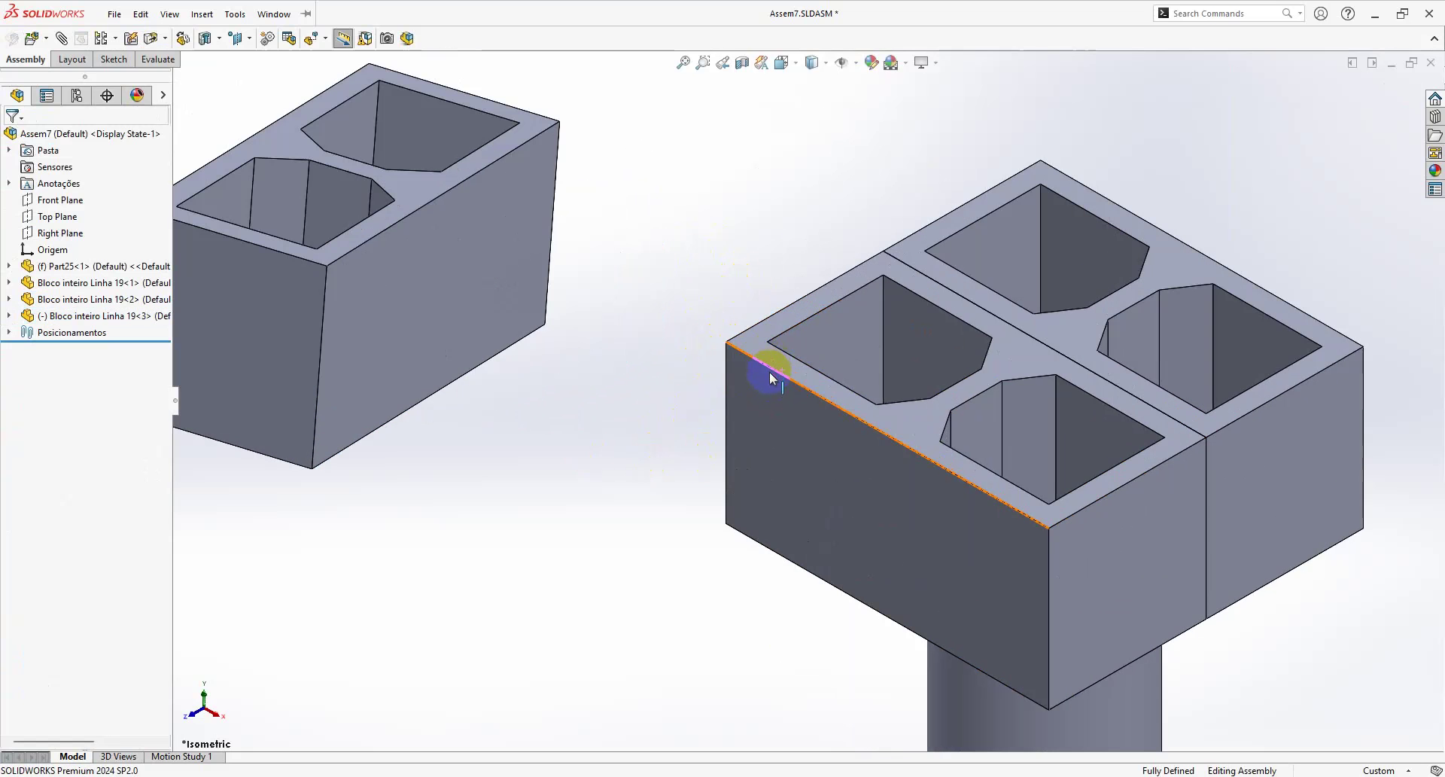
click(775, 359)
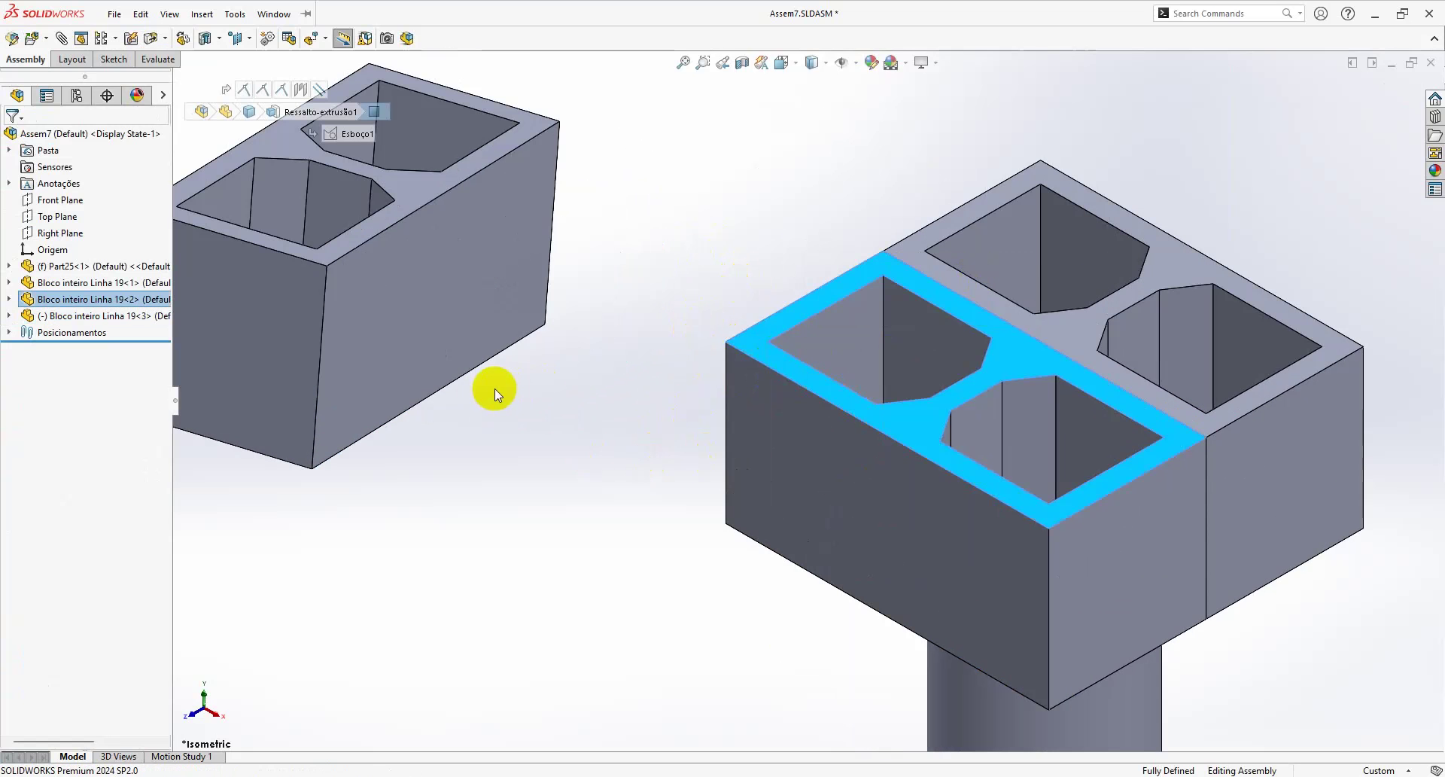
mouse_move(452, 362)
middle_down()
mouse_move(376, 358)
mouse_move(683, 355)
middle_up()
click(395, 378)
Step: Align the third block's side and end faces with the pair, then insert a fourth block copy
click(608, 317)
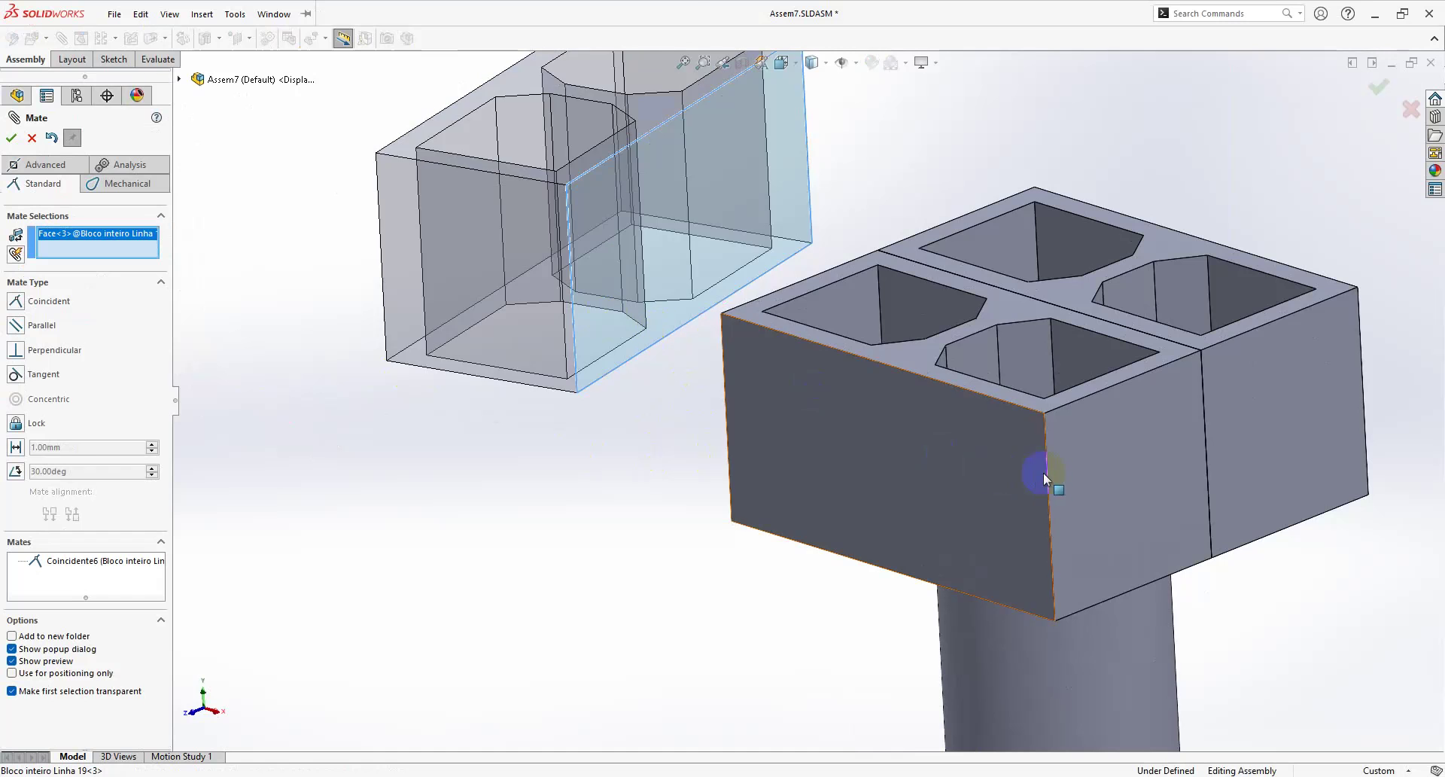
click(1001, 477)
click(844, 411)
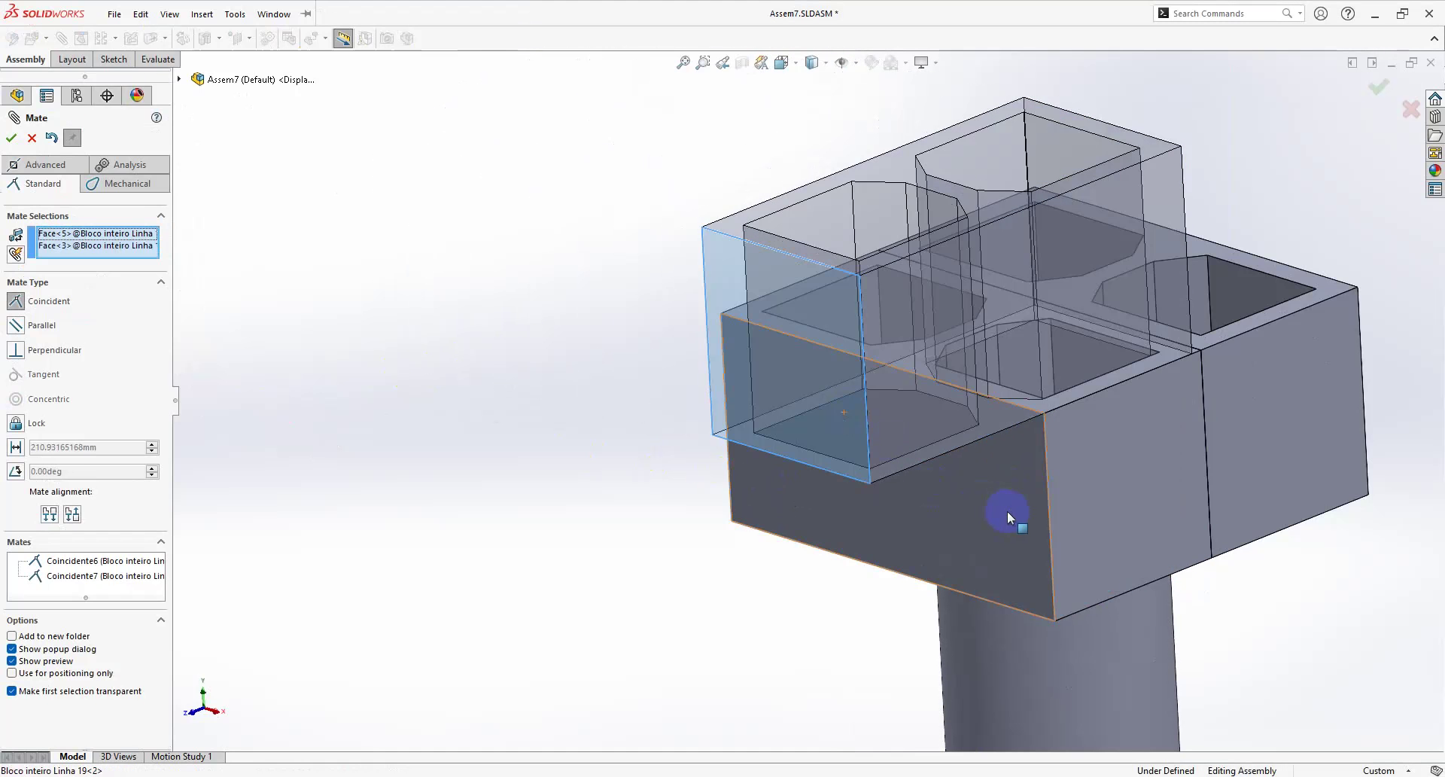
click(1007, 510)
key(Escape)
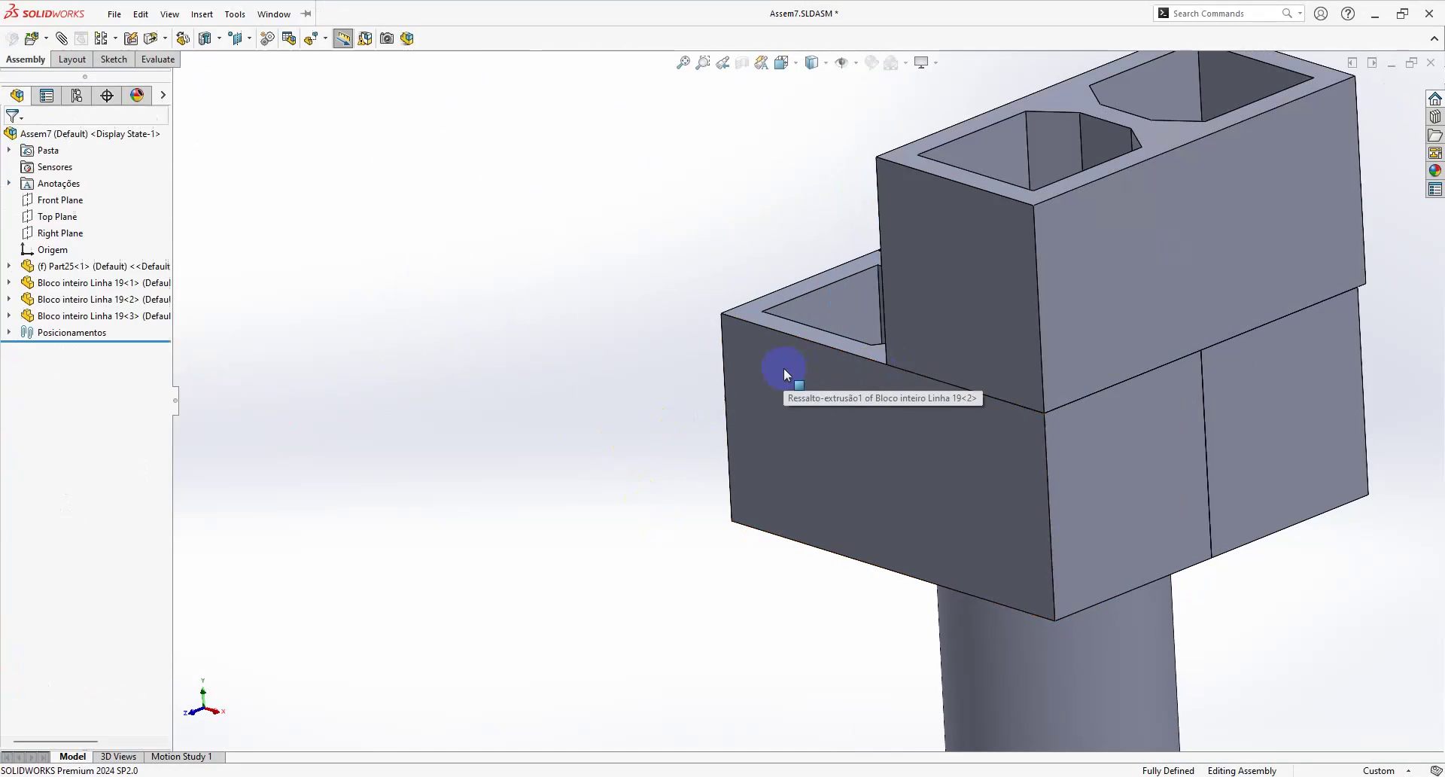
ctrl+drag(950, 292, 467, 423)
click(457, 320)
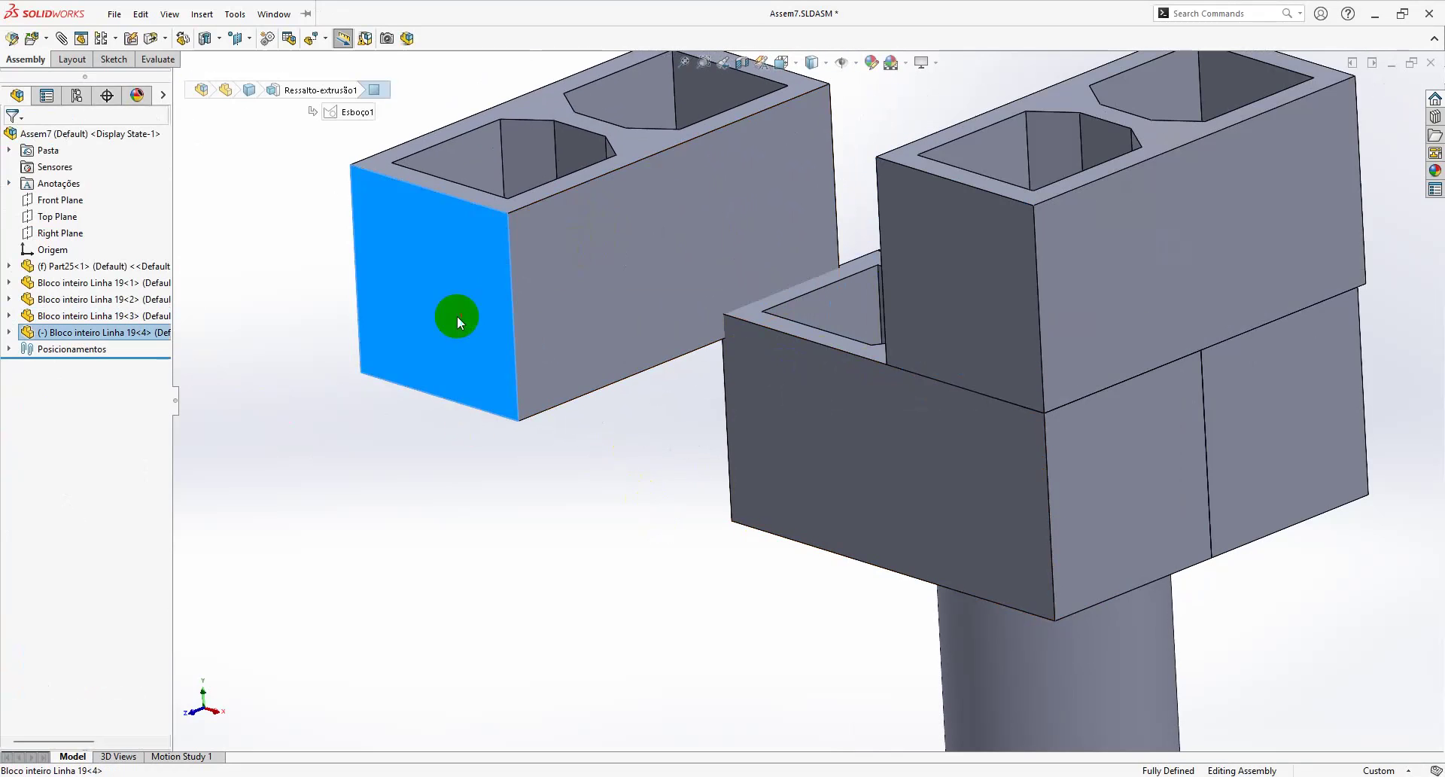
Step: Mate the fourth block's end face and bottom face to the stacked block
key(m)
click(949, 314)
click(977, 296)
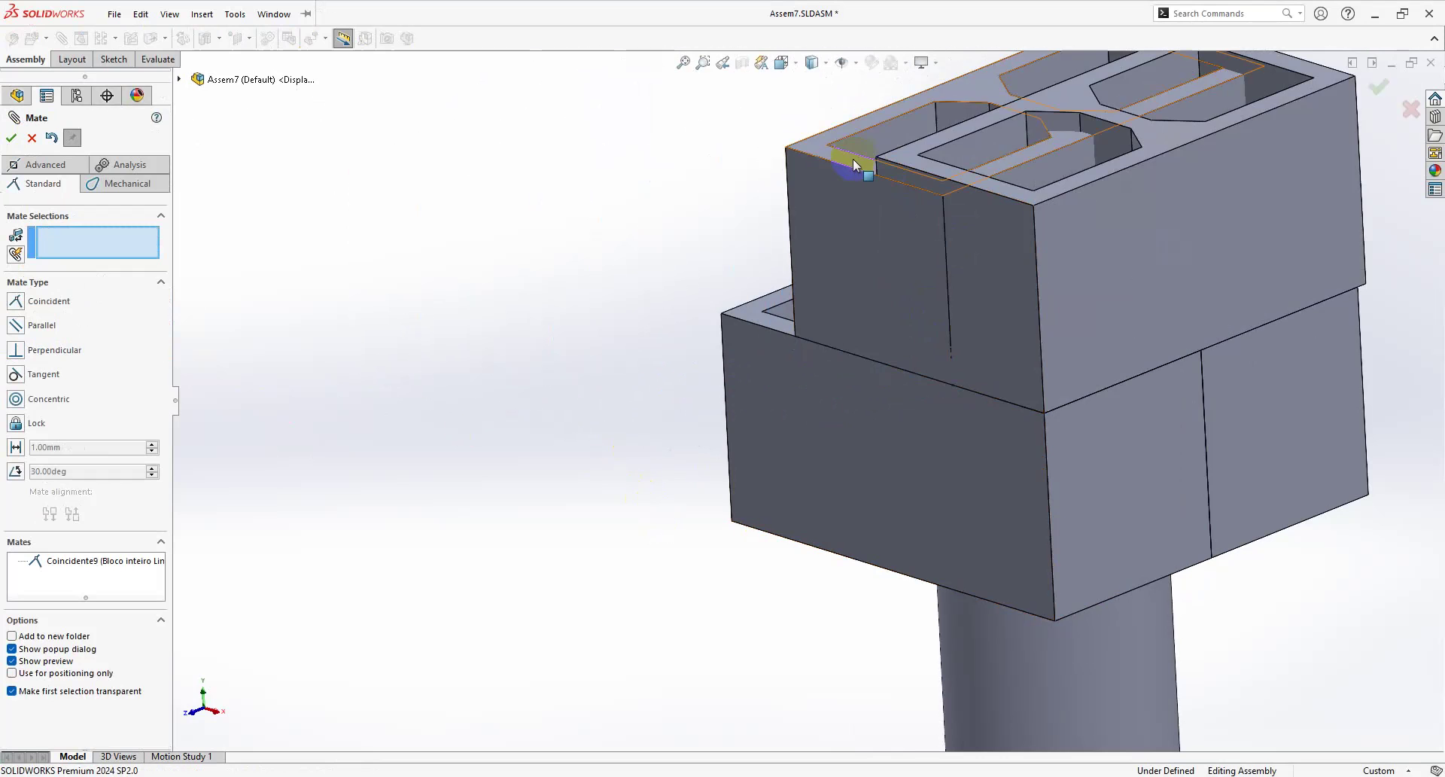
click(854, 164)
click(918, 160)
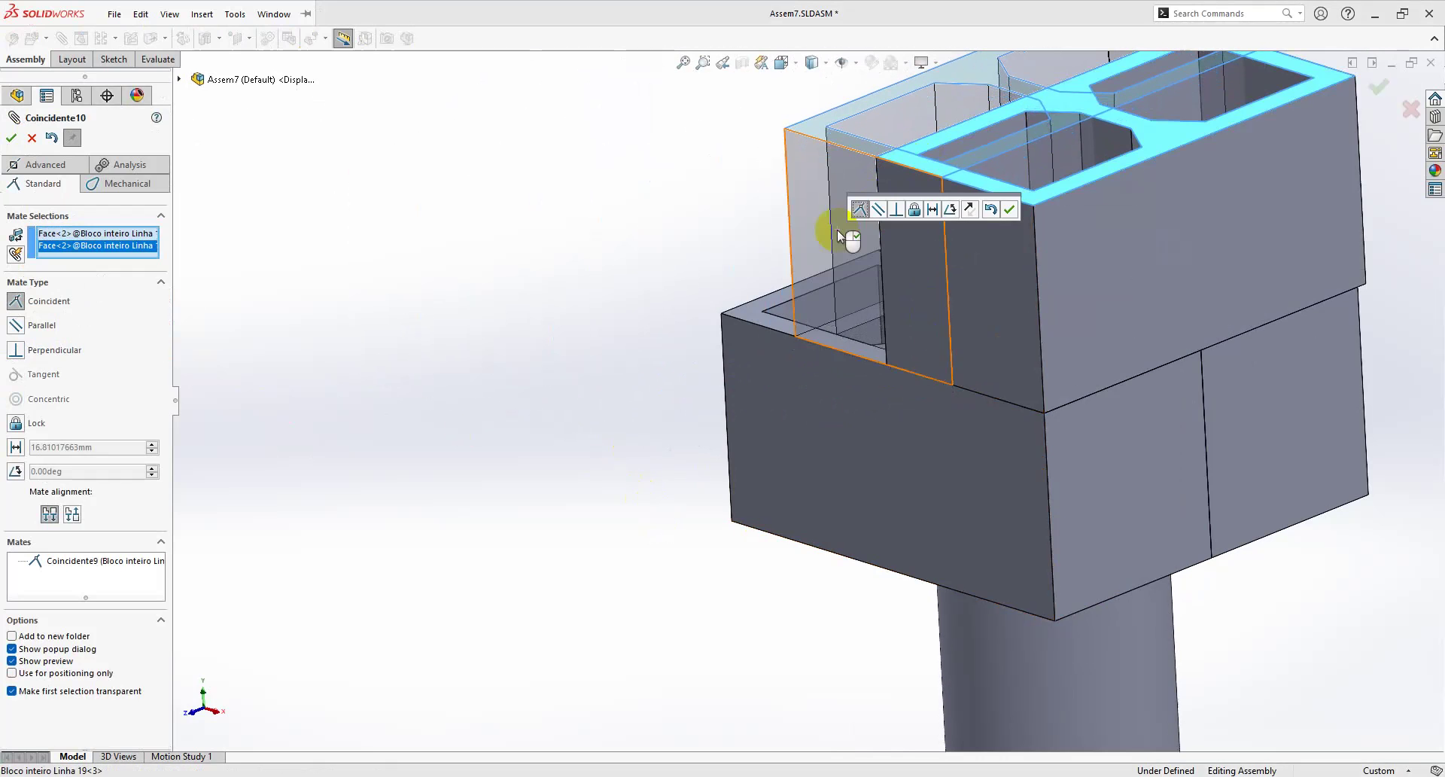
Step: Align the upper and lower blocks' front faces with a Coincident mate
click(958, 194)
middle_drag(958, 193, 887, 371)
click(565, 390)
click(680, 460)
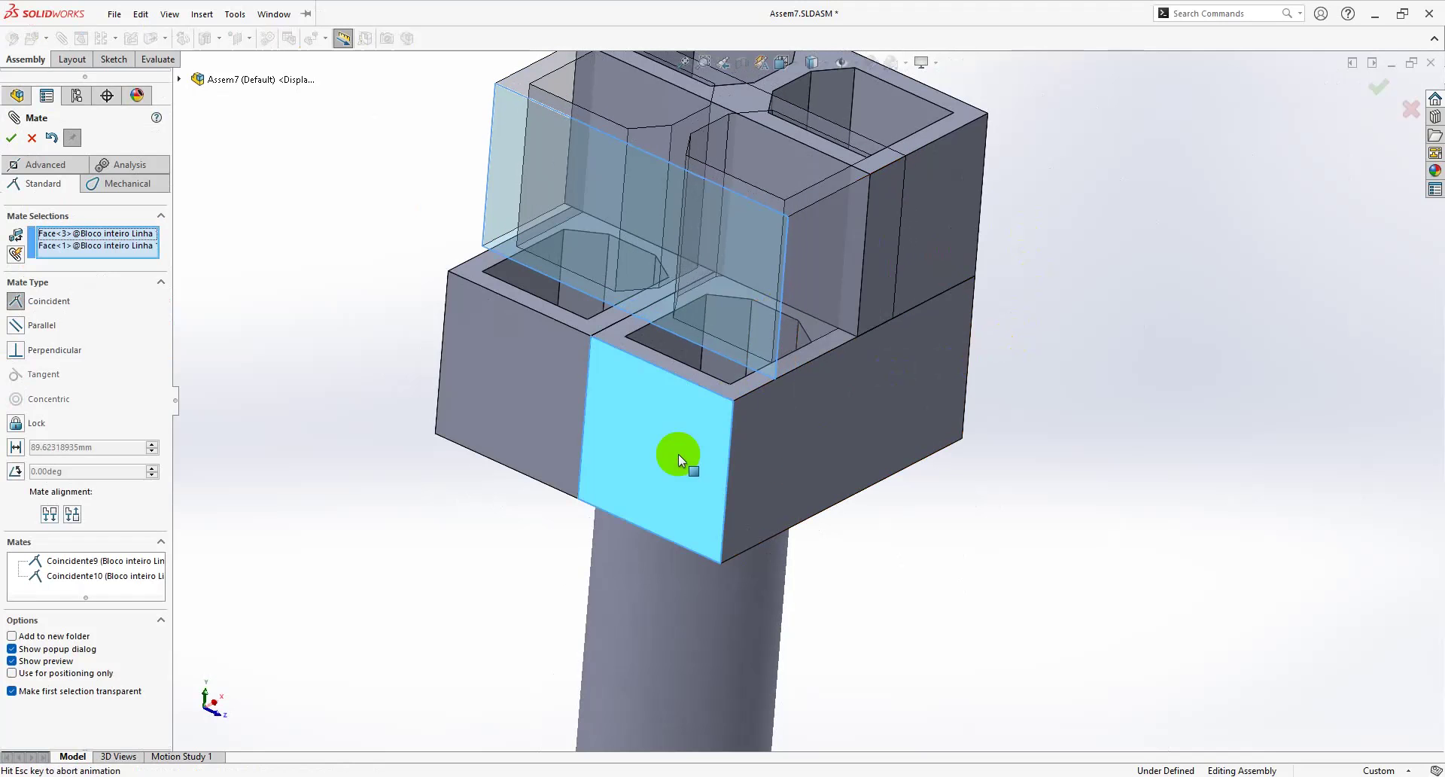
right_click(1122, 233)
mouse_move(1123, 233)
middle_down()
mouse_move(998, 297)
mouse_move(1045, 294)
middle_up()
click(140, 60)
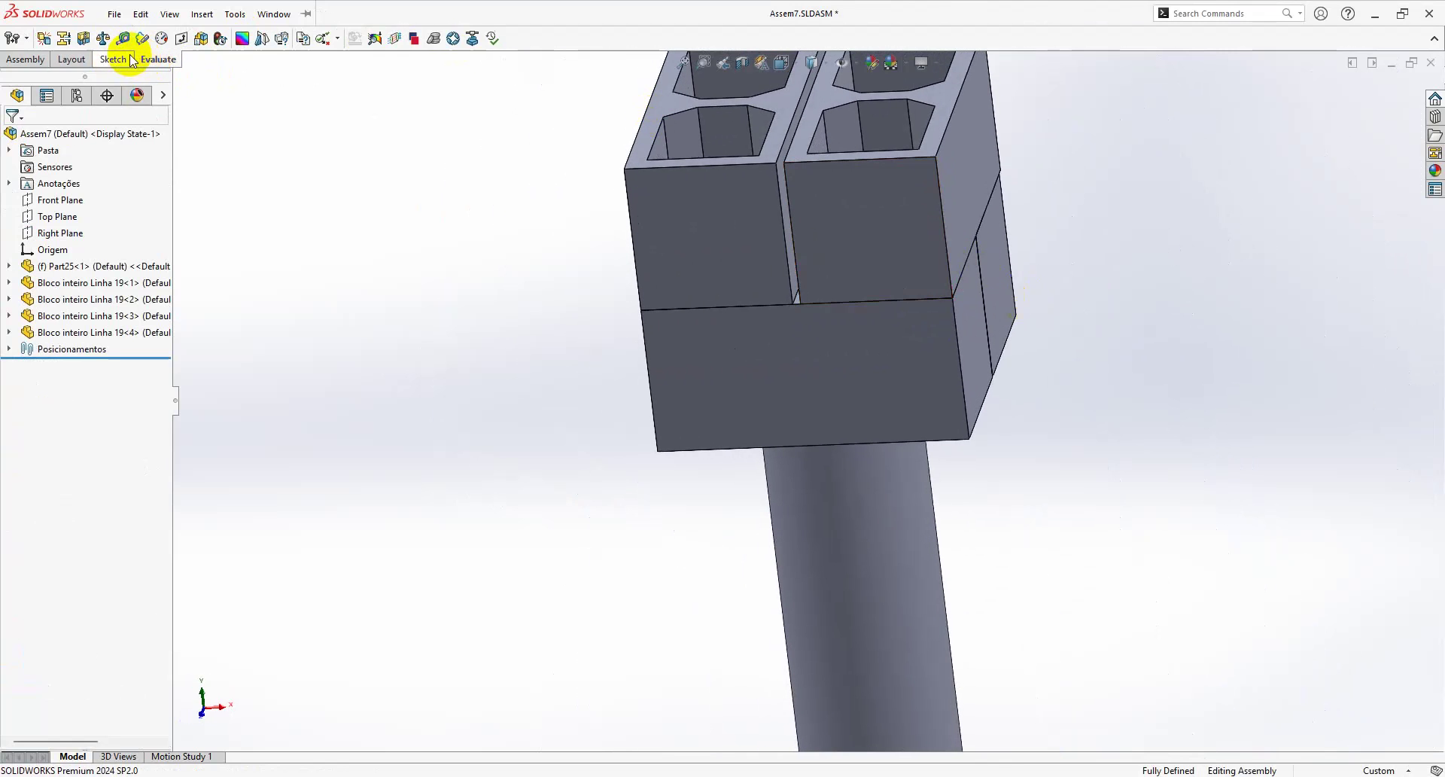
click(125, 39)
scroll(804, 290, down, 5)
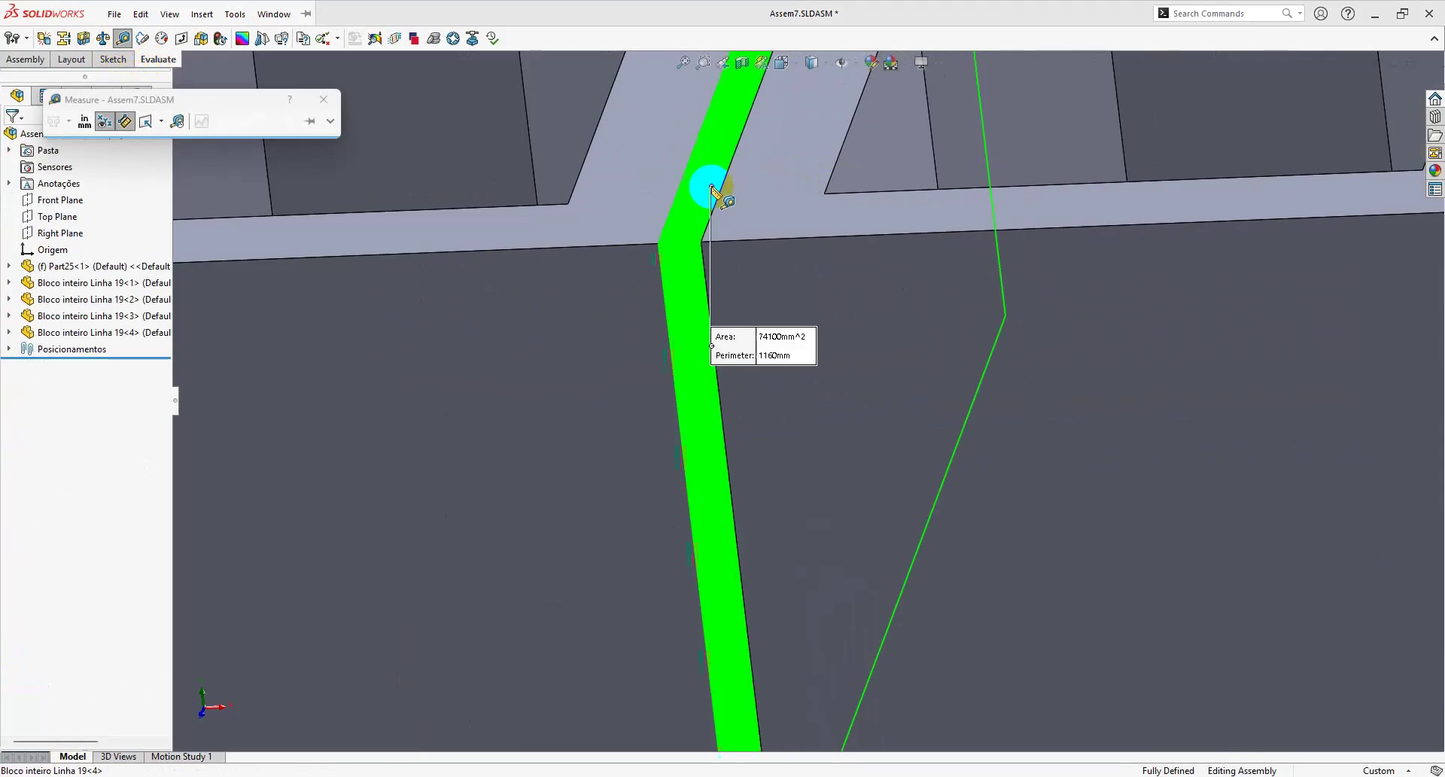
click(712, 188)
scroll(752, 226, up, 3)
click(718, 260)
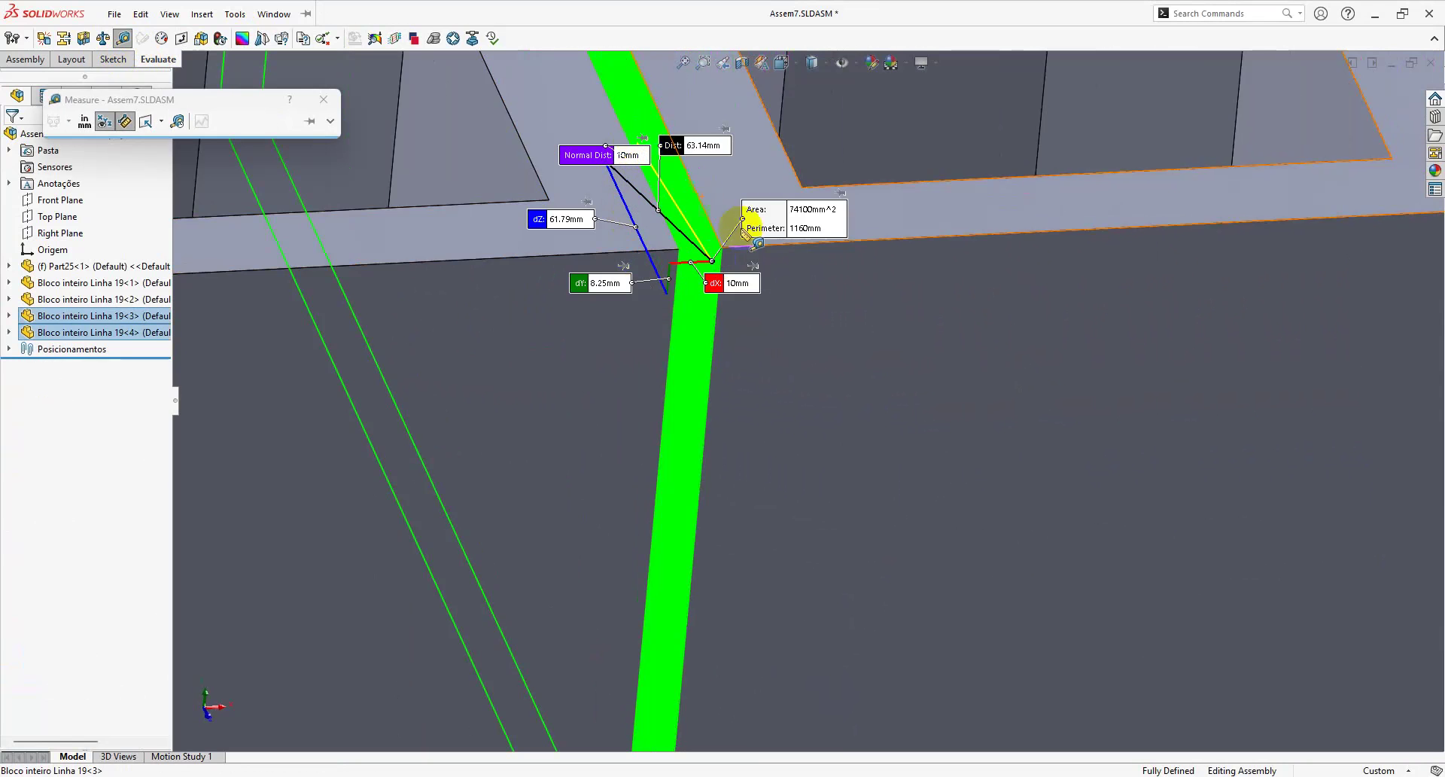
key(Escape)
scroll(781, 271, up, 5)
middle_drag(781, 272, 927, 411)
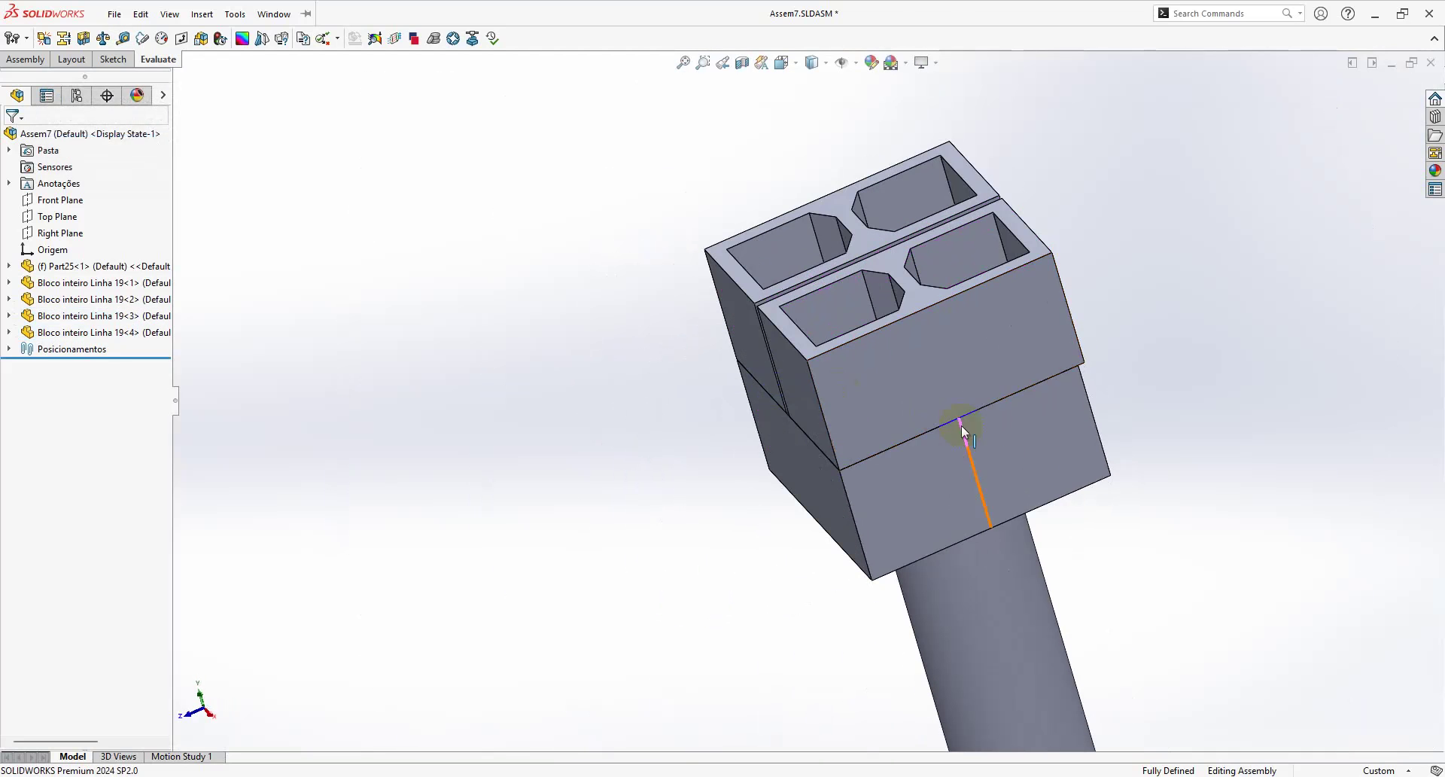
click(1027, 458)
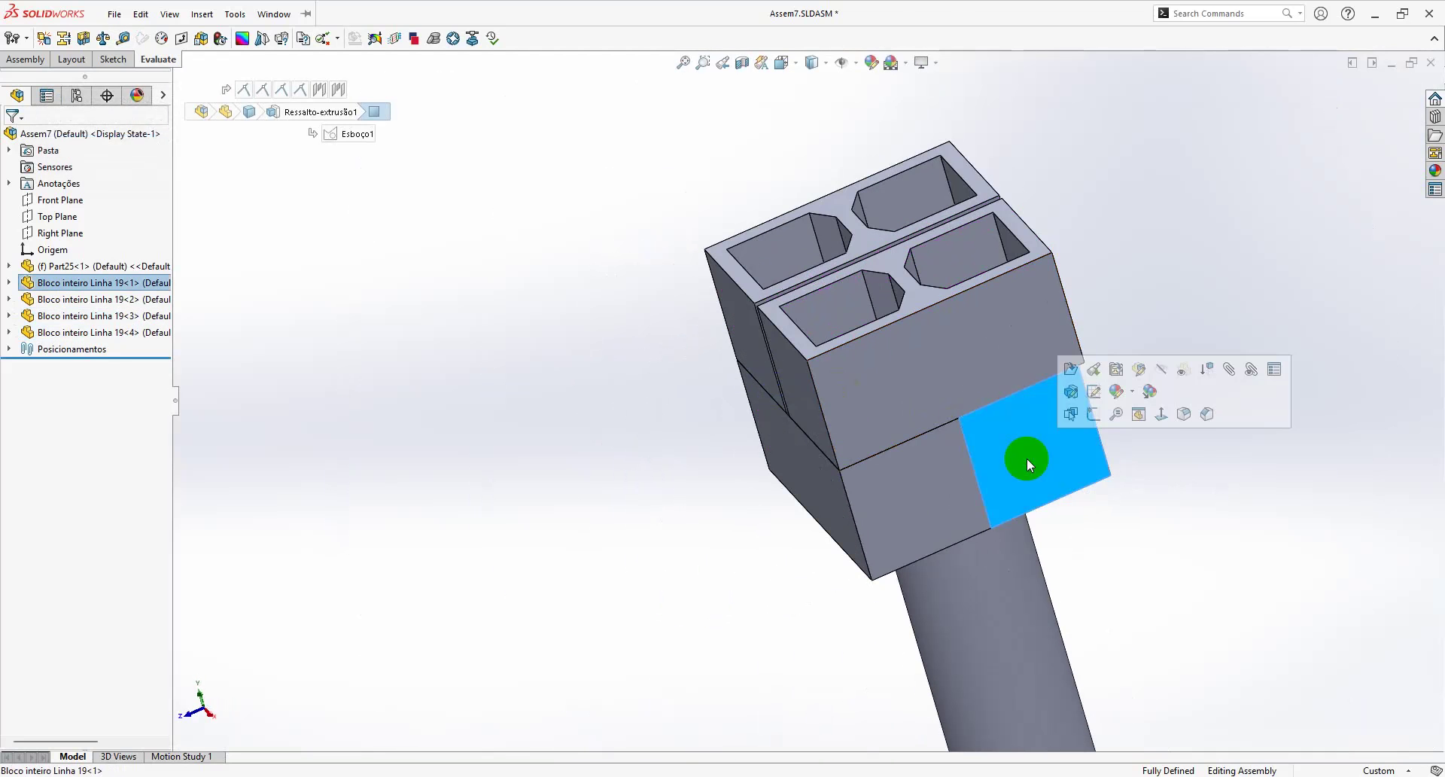
Step: Delete the Coincidente2 mate and pull the freed block out to the right
click(8, 348)
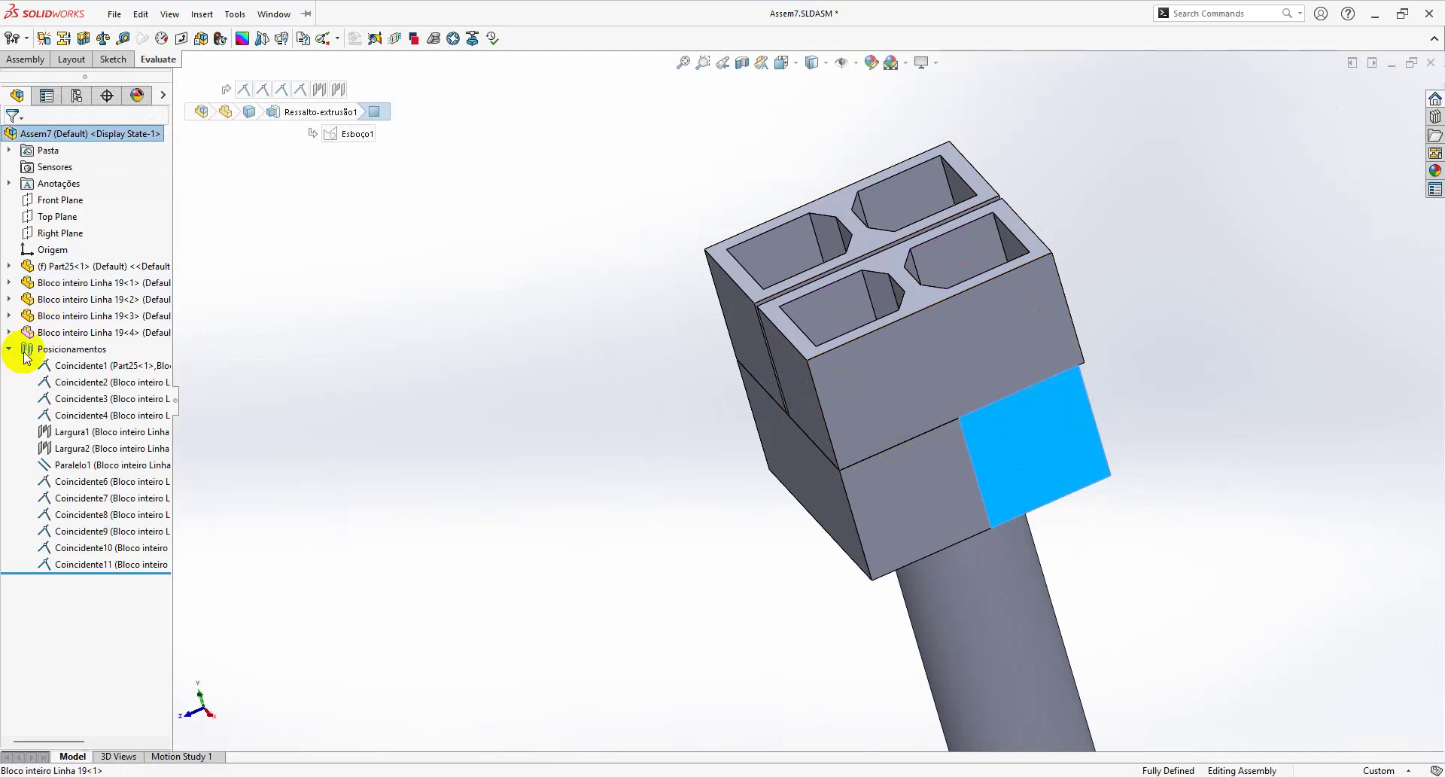
click(78, 387)
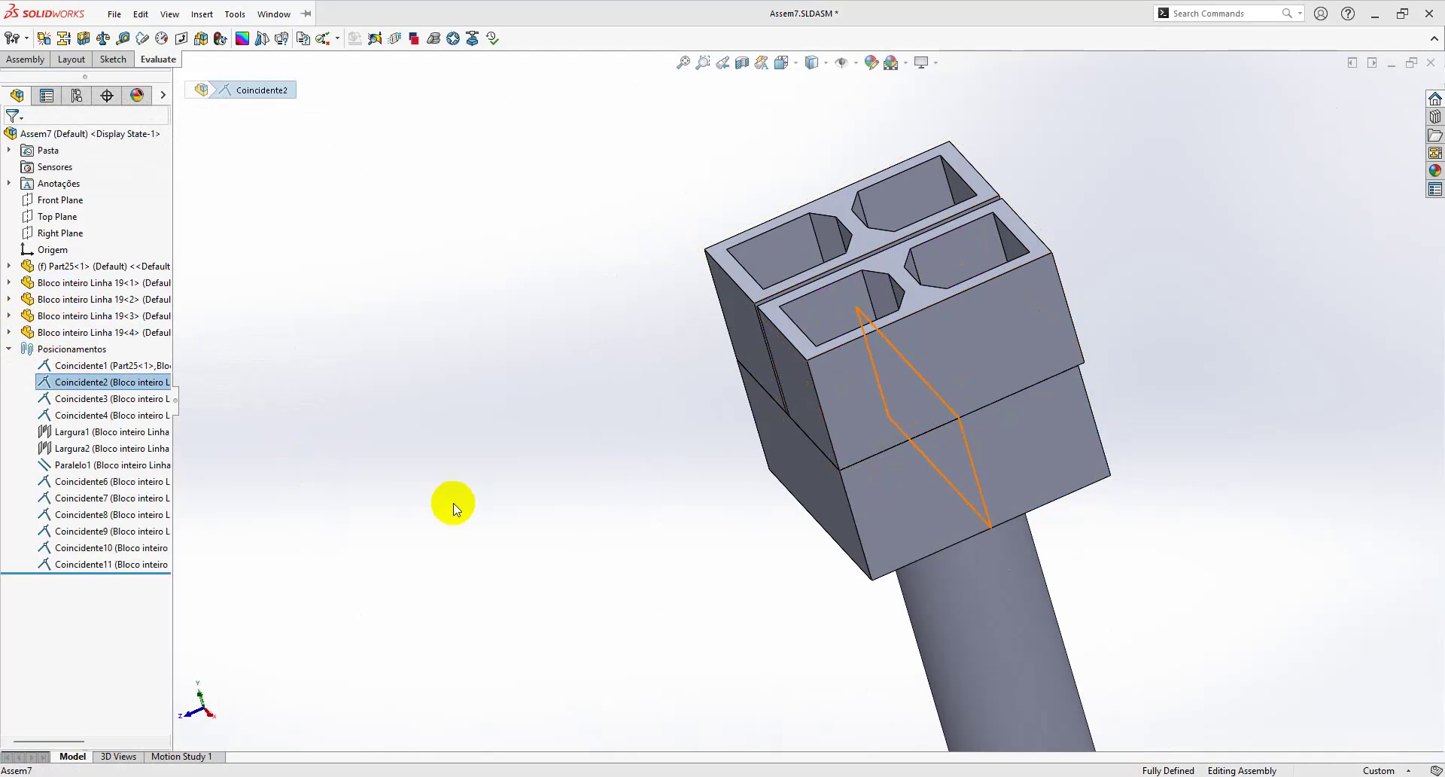
key(Delete)
key(Return)
drag(1040, 473, 1120, 439)
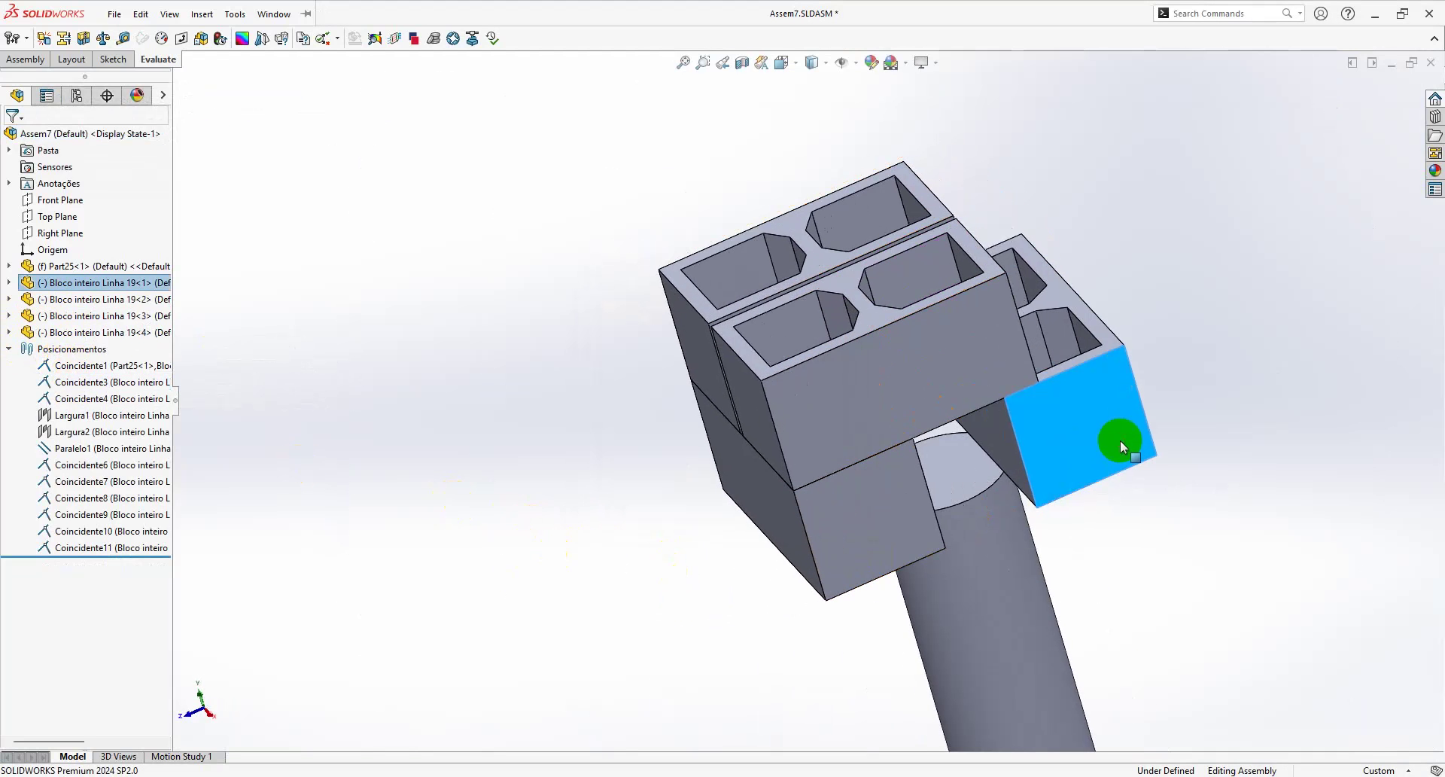
Step: Add a 10 mm Distance mate between the freed block's side face and the adjacent block
click(971, 433)
click(1179, 338)
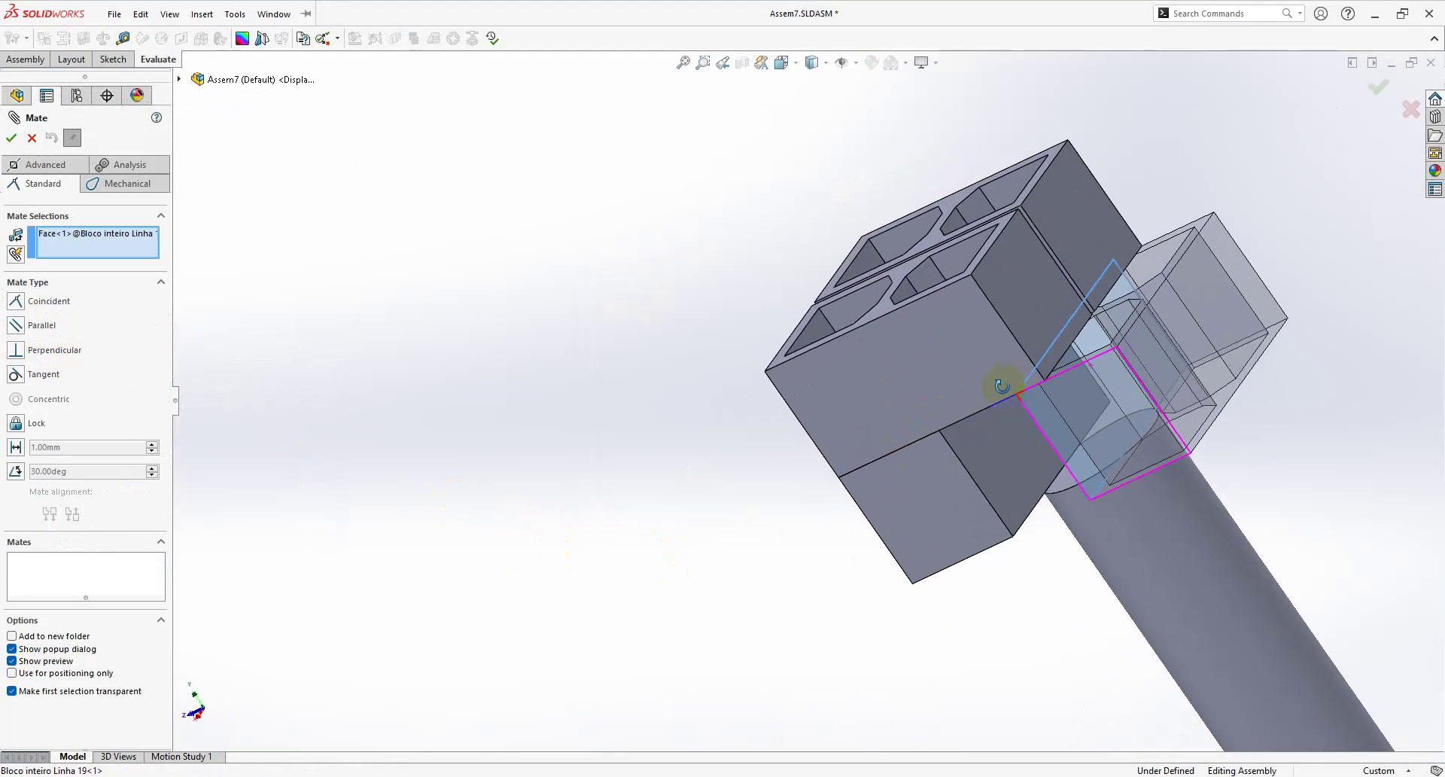
click(967, 444)
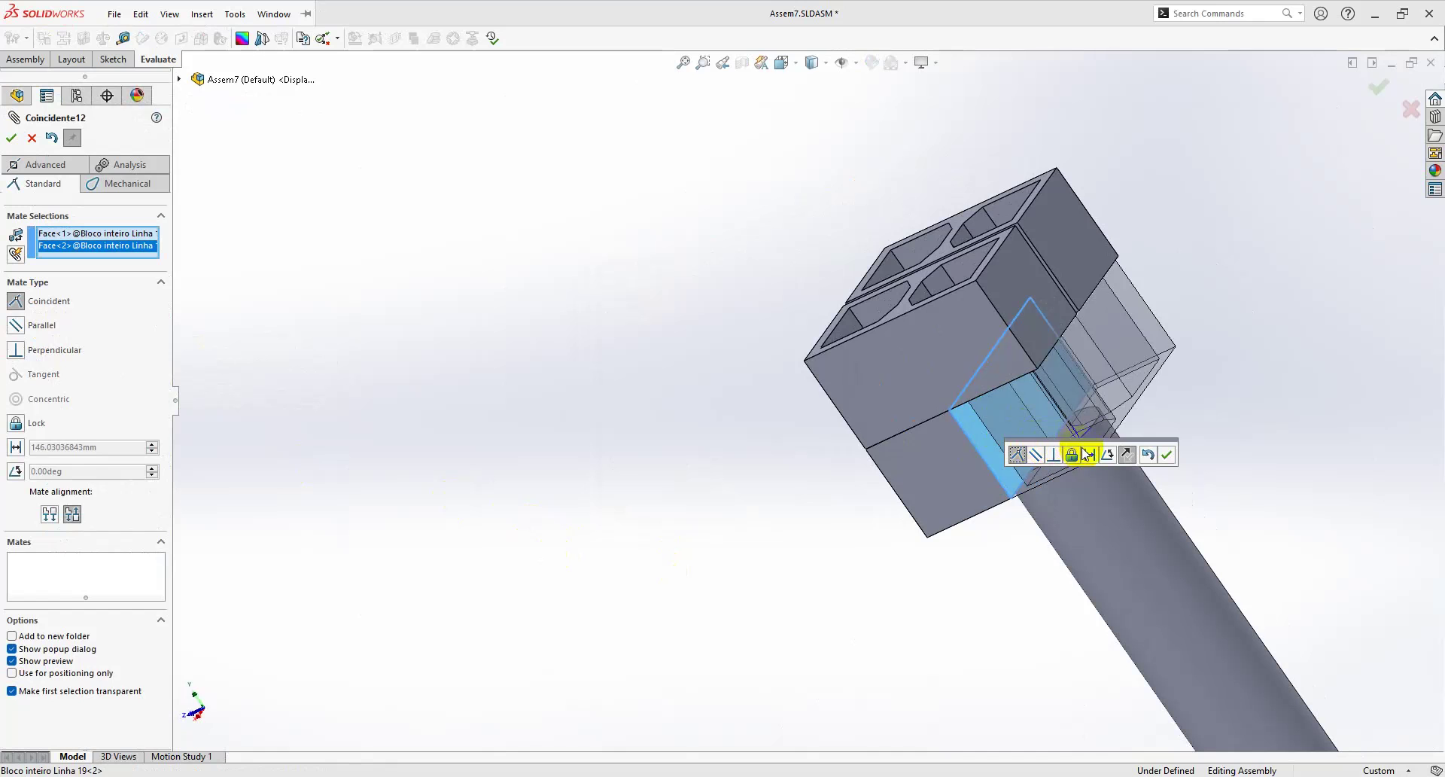
click(1087, 454)
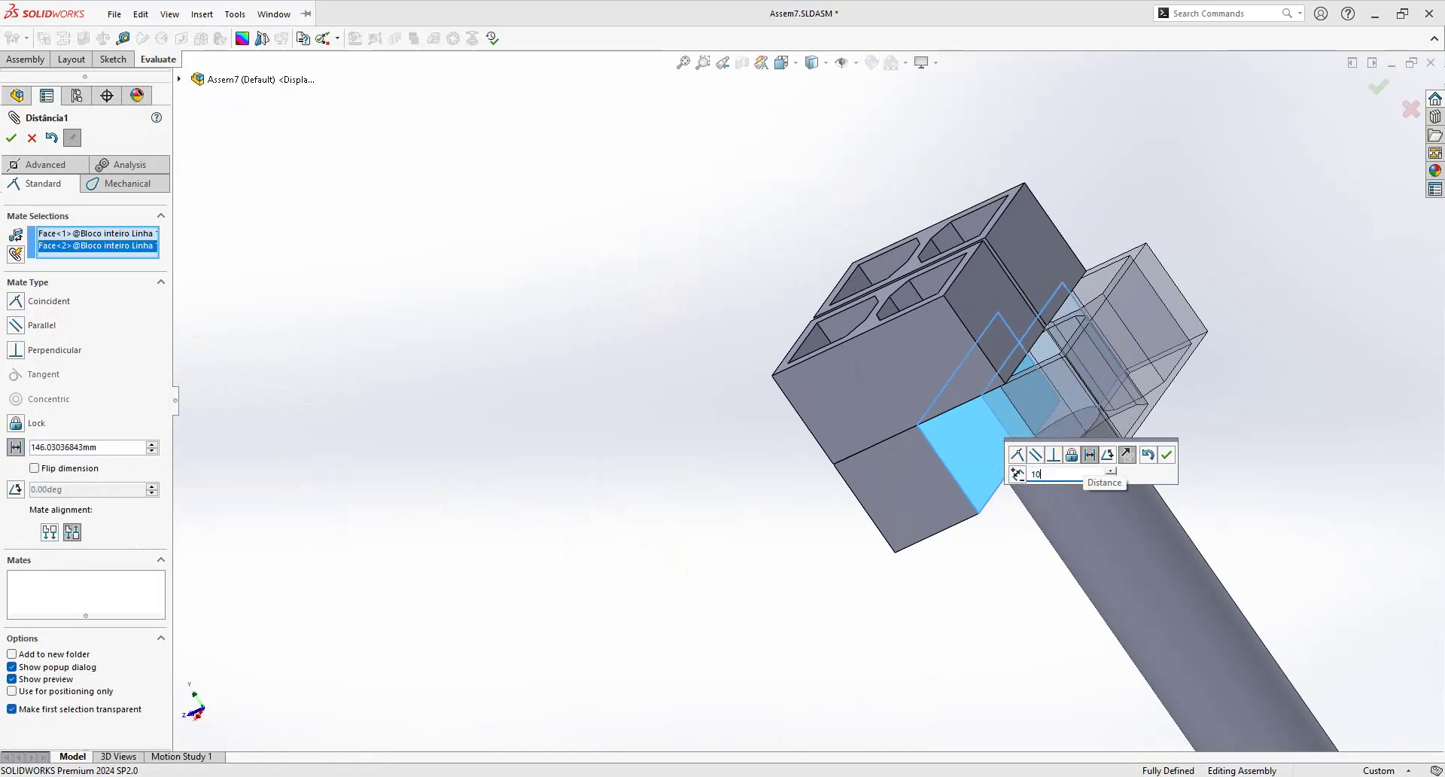
key(Return)
click(1166, 454)
click(899, 470)
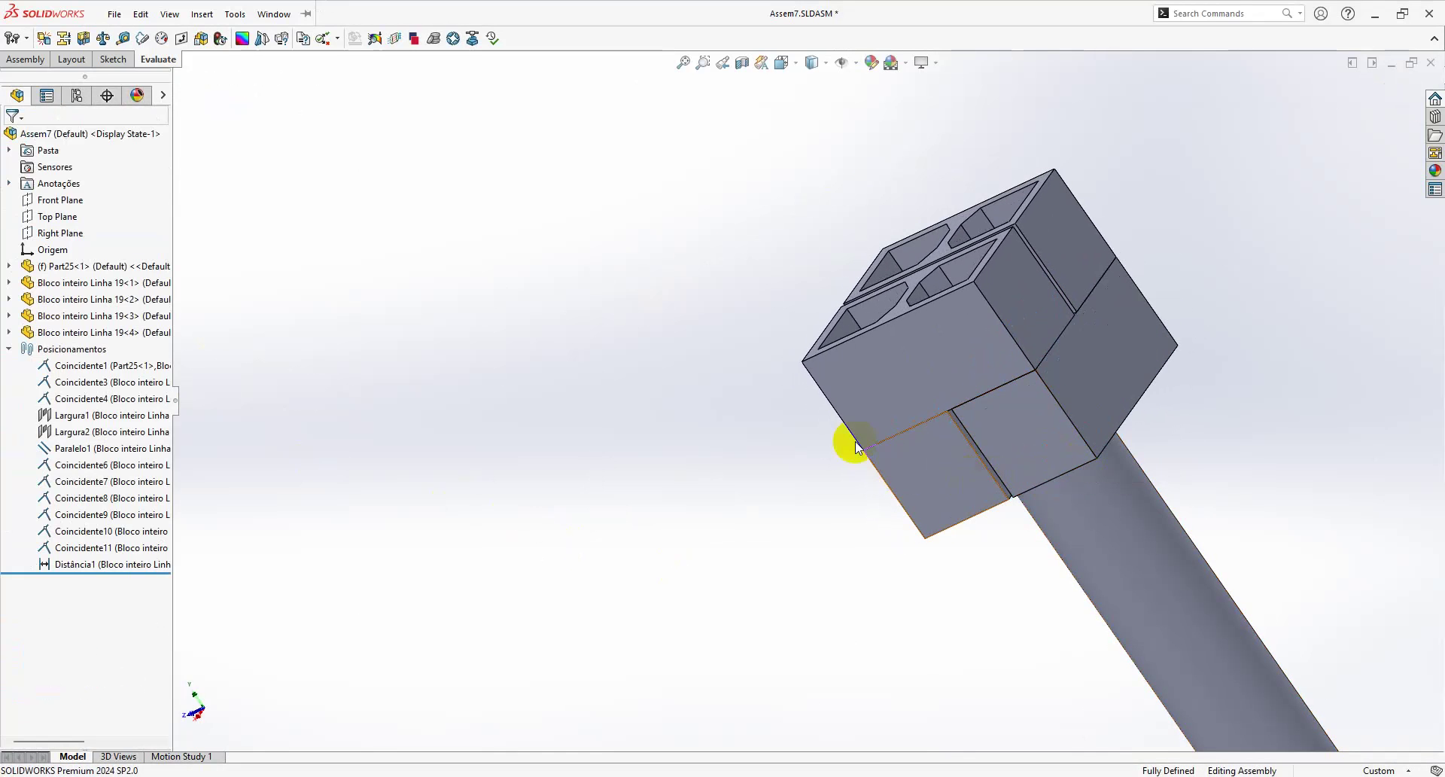
middle_drag(899, 470, 965, 345)
click(642, 488)
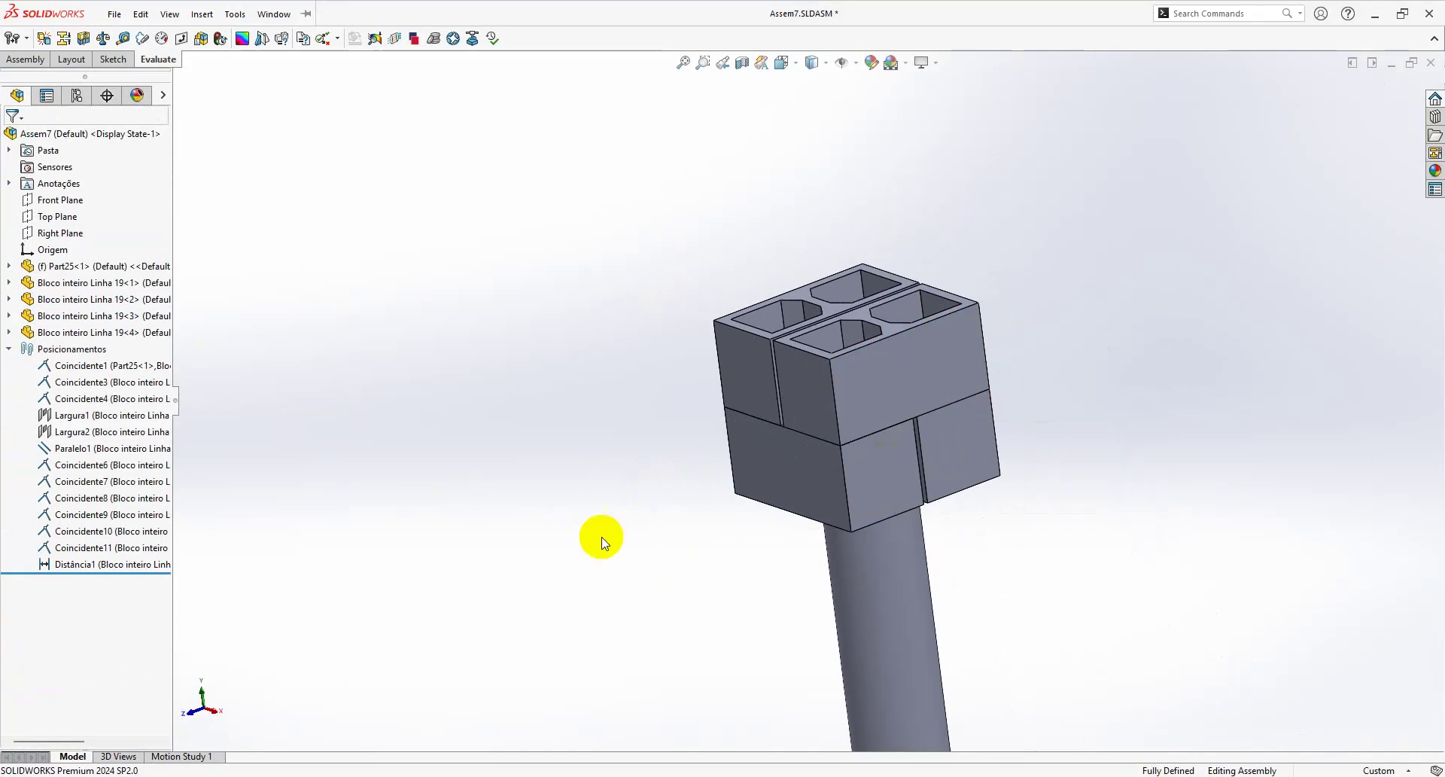
middle_drag(643, 488, 596, 373)
Step: Switch to Top then Isometric view and Ctrl-drag a fifth Bloco inteiro copy beside the column
key(ctrl+5)
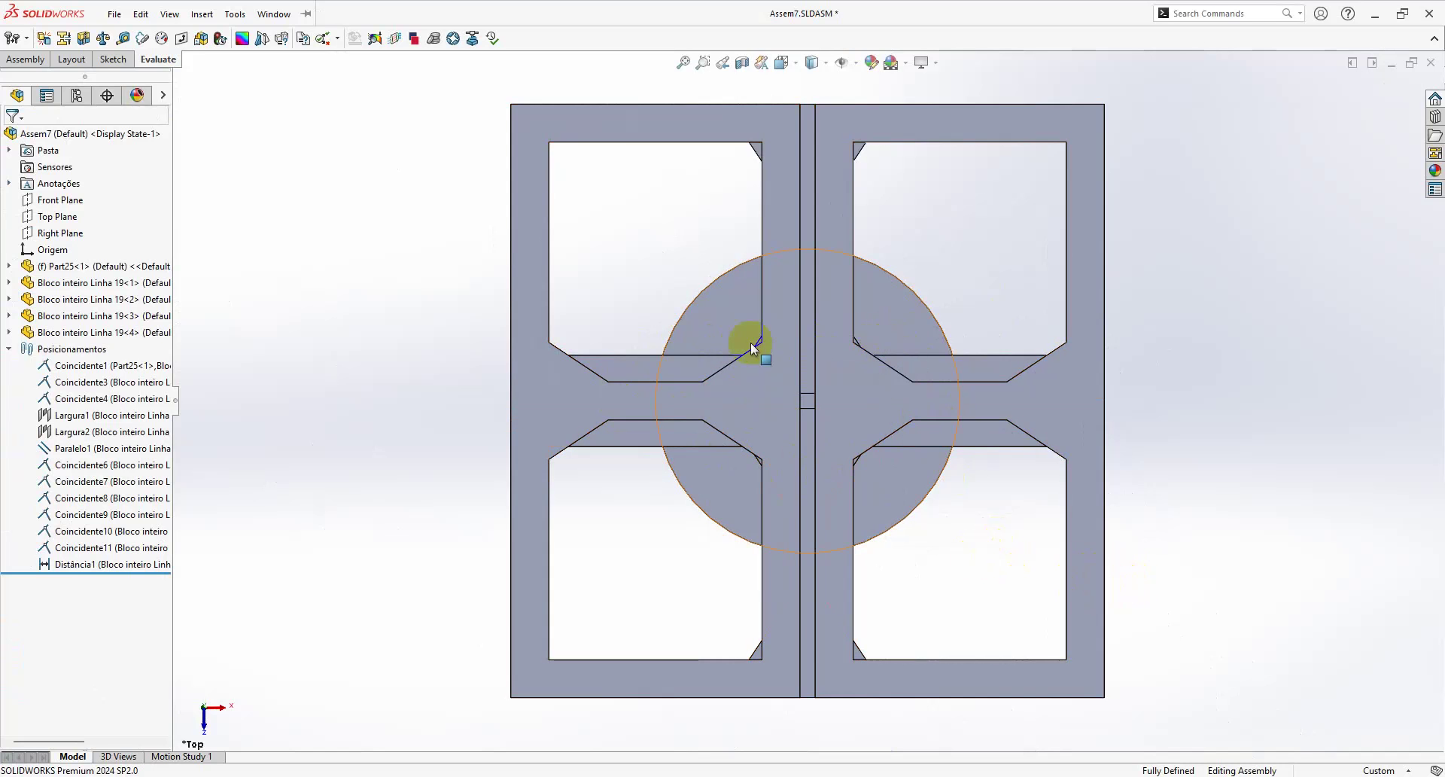
mouse_move(796, 467)
middle_down()
mouse_move(785, 210)
mouse_move(758, 361)
mouse_move(849, 132)
mouse_move(758, 452)
mouse_move(846, 209)
middle_up()
key(space)
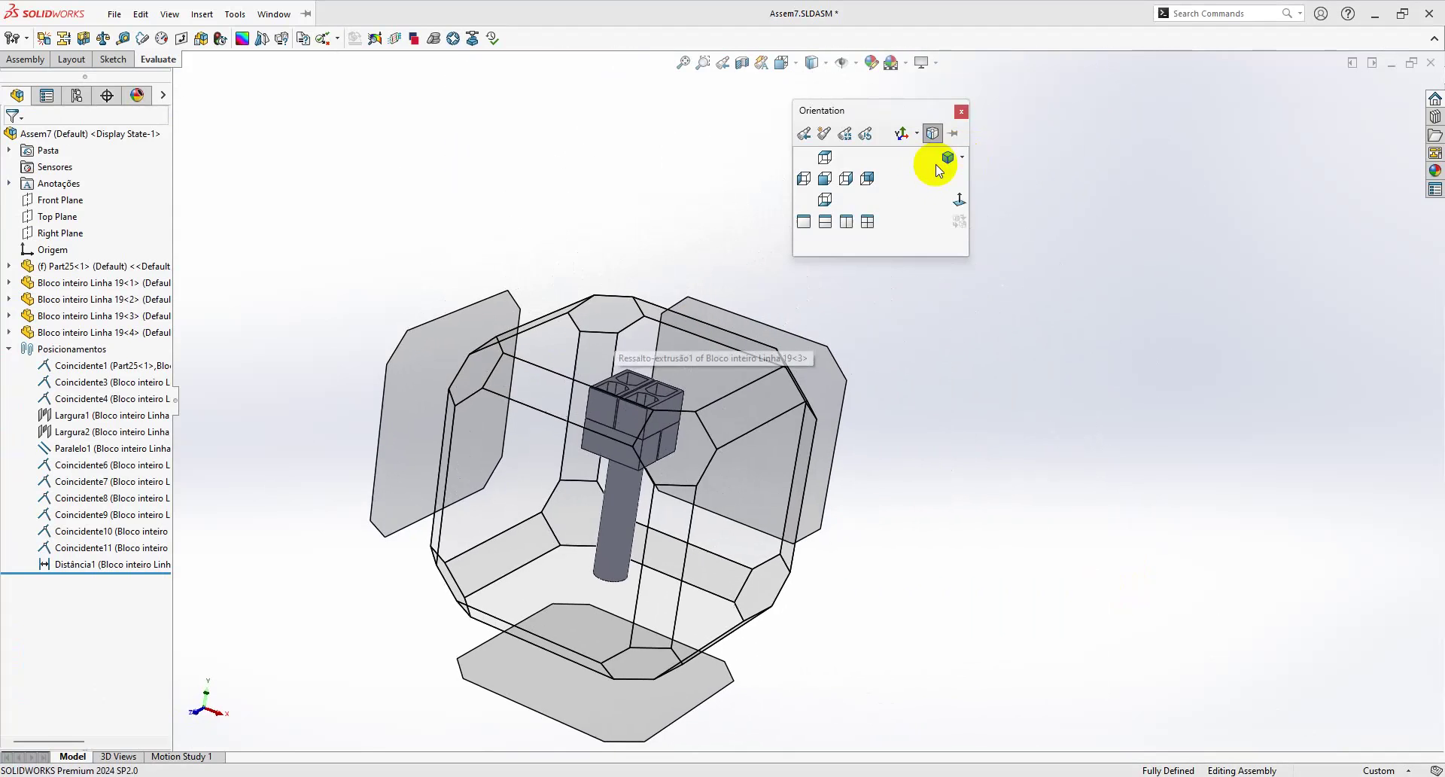
click(943, 143)
scroll(875, 246, down, 2)
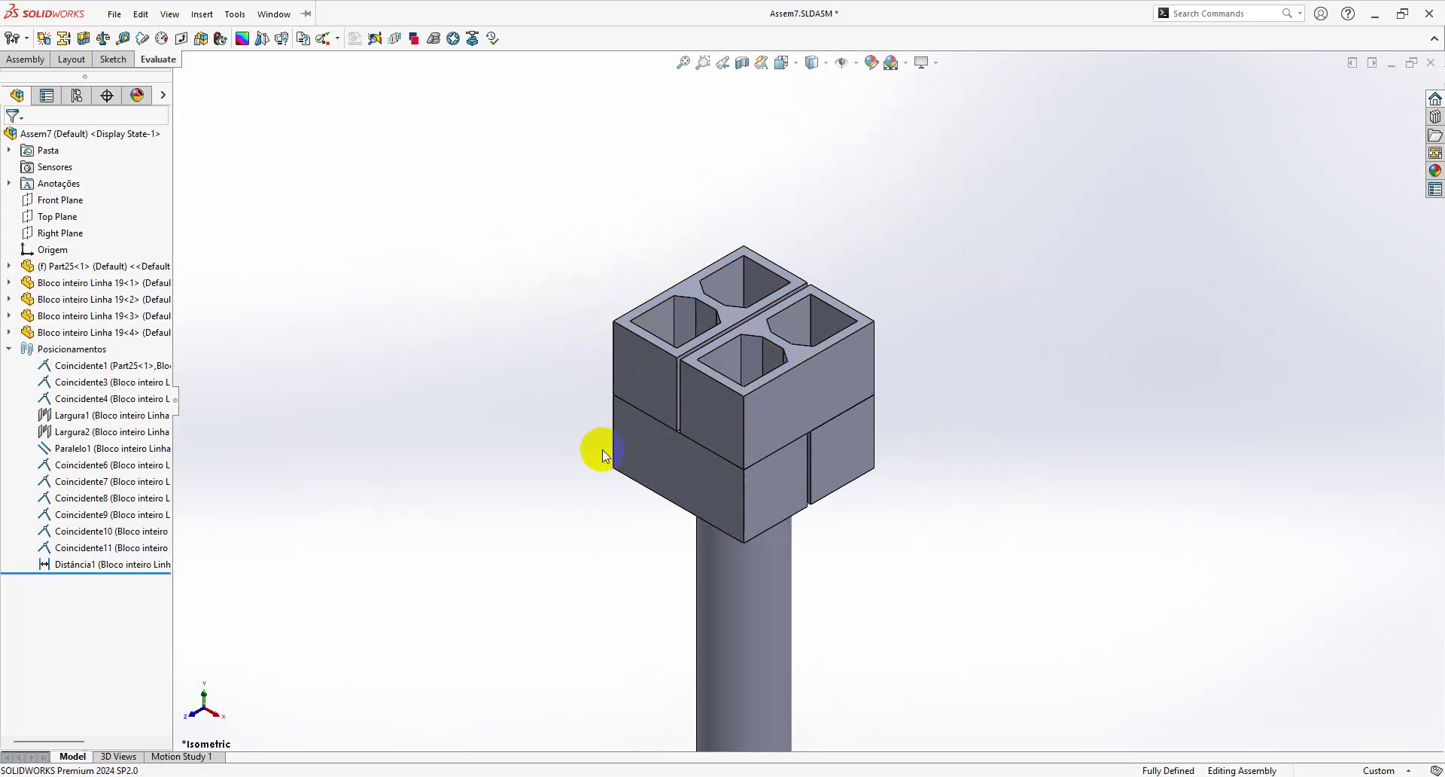
scroll(602, 450, up, 2)
drag(689, 427, 544, 269)
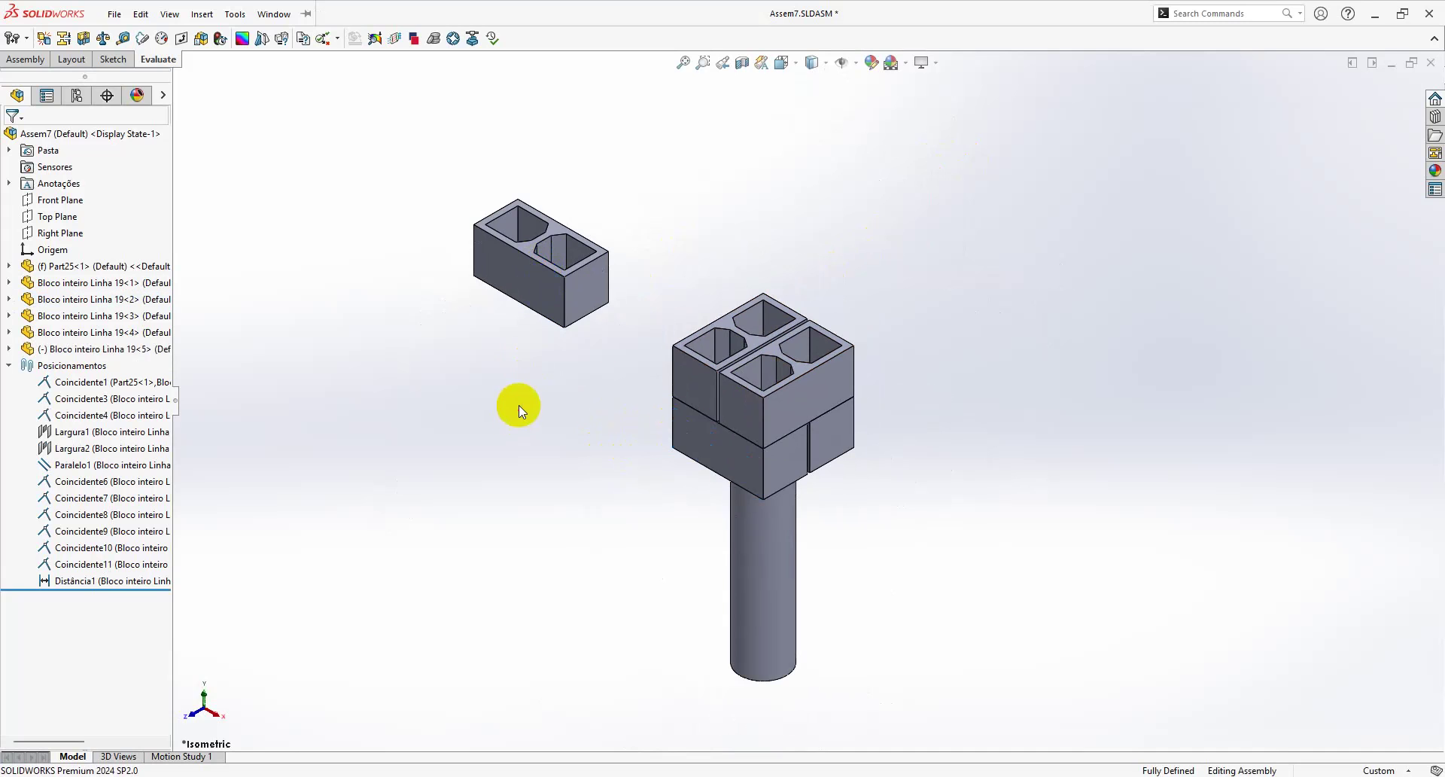
Step: Mate the fifth block onto the top course with coincident bottom, side and end faces
scroll(640, 301, down, 5)
click(788, 461)
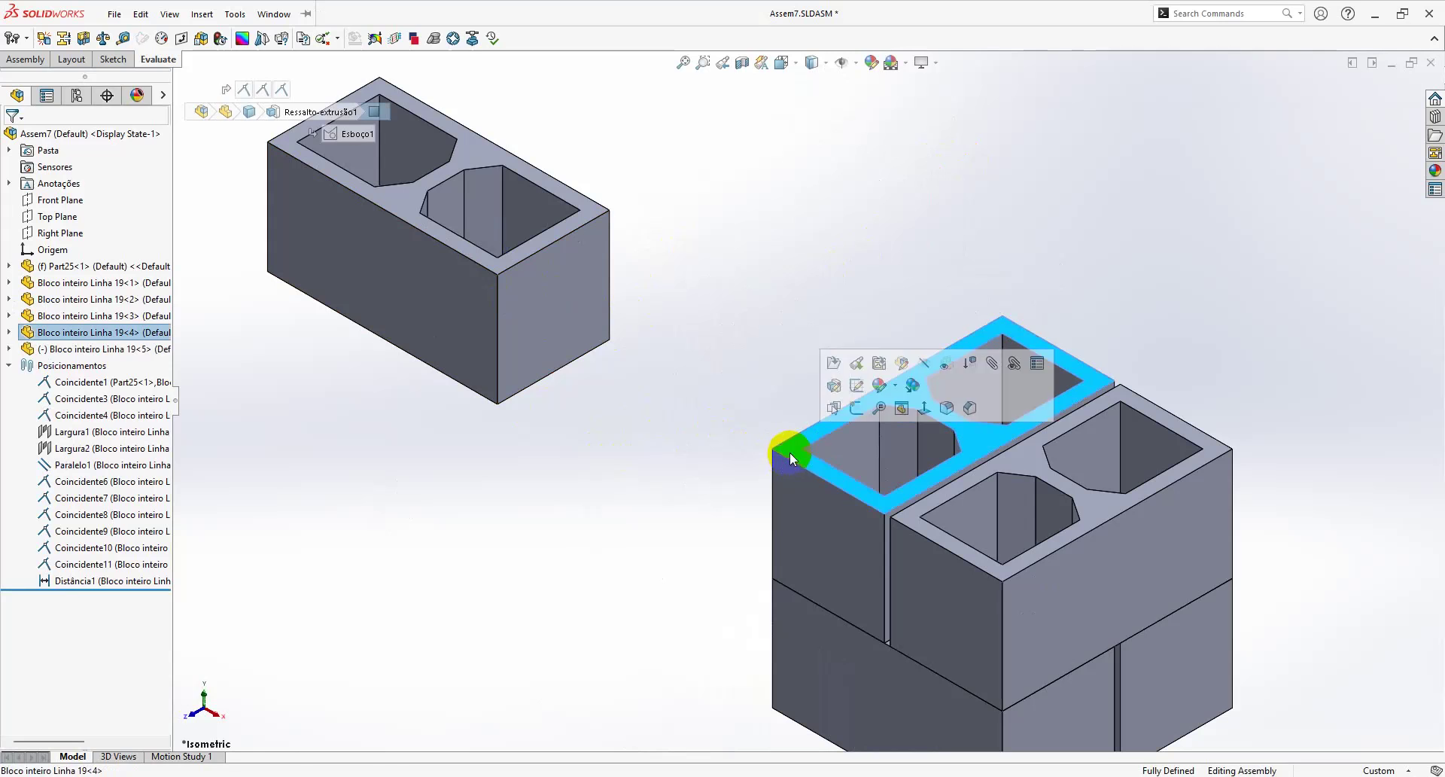
key(m)
middle_drag(509, 436, 513, 253)
click(407, 341)
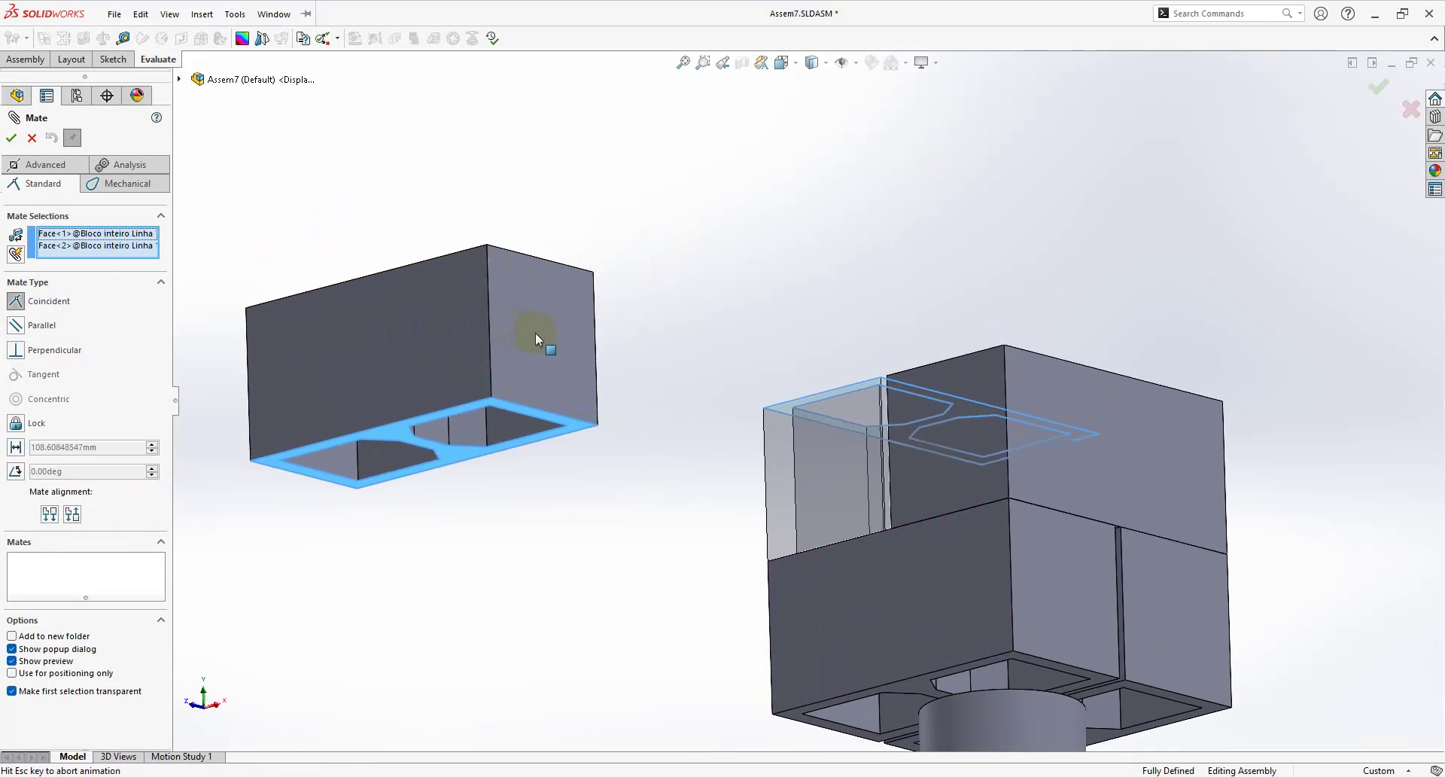
click(468, 327)
click(920, 391)
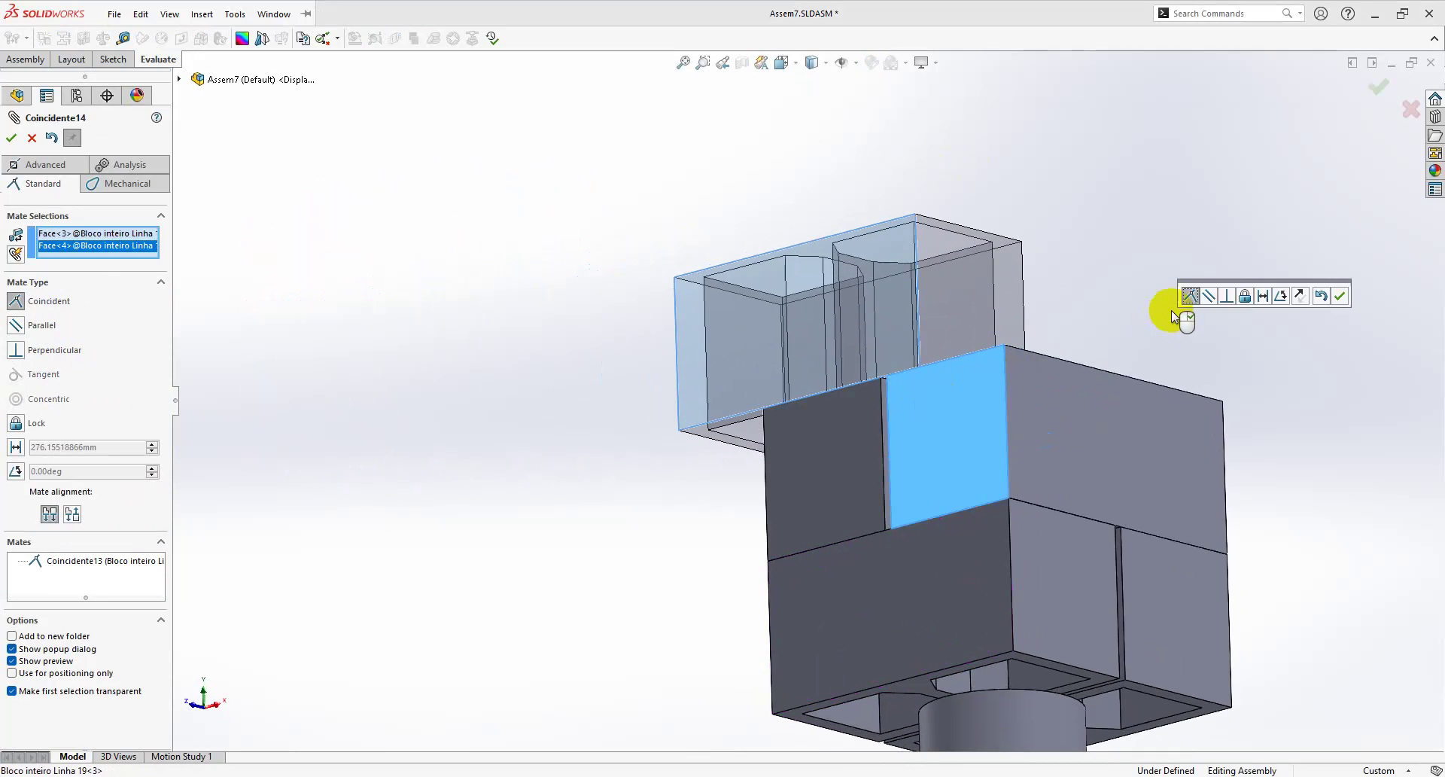
click(1012, 333)
click(1058, 395)
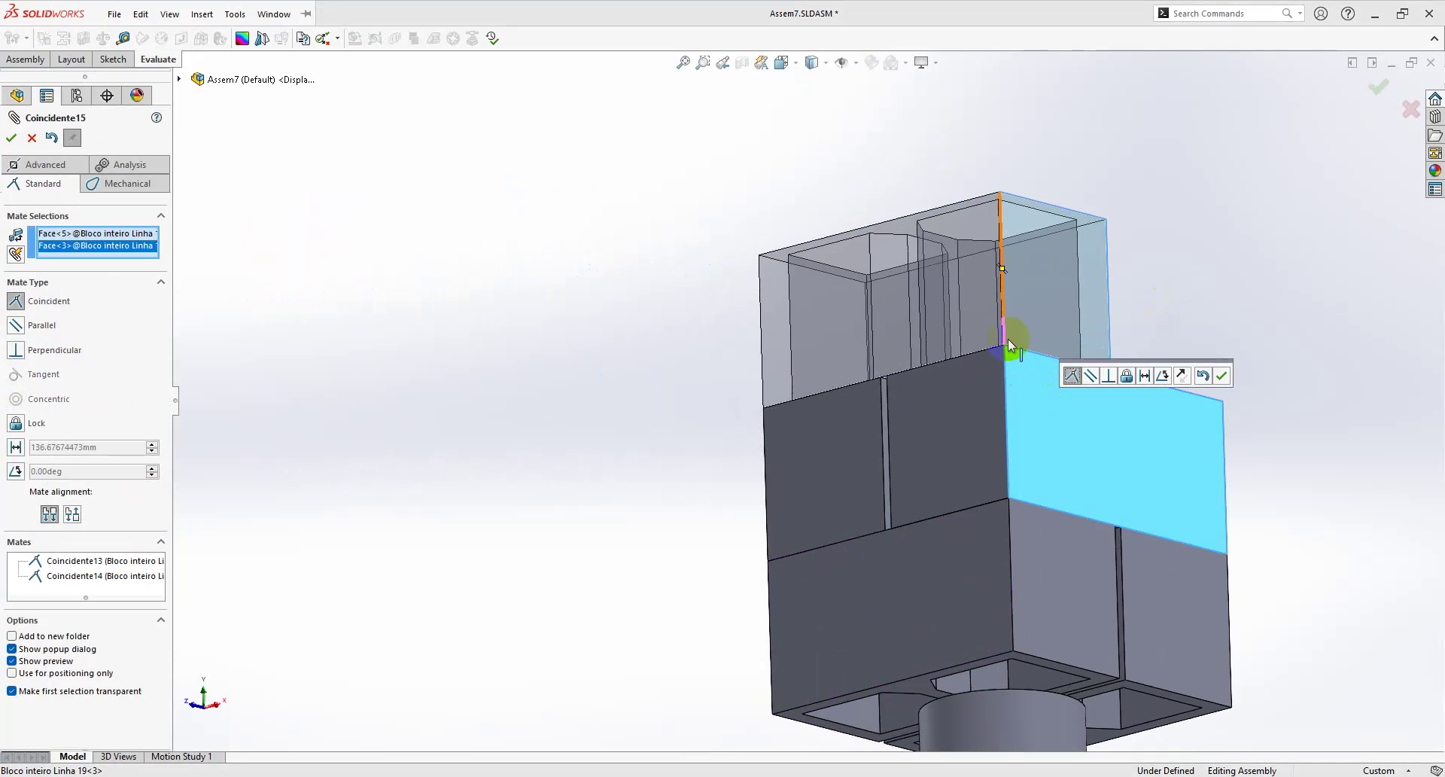
key(Return)
middle_drag(906, 265, 1059, 279)
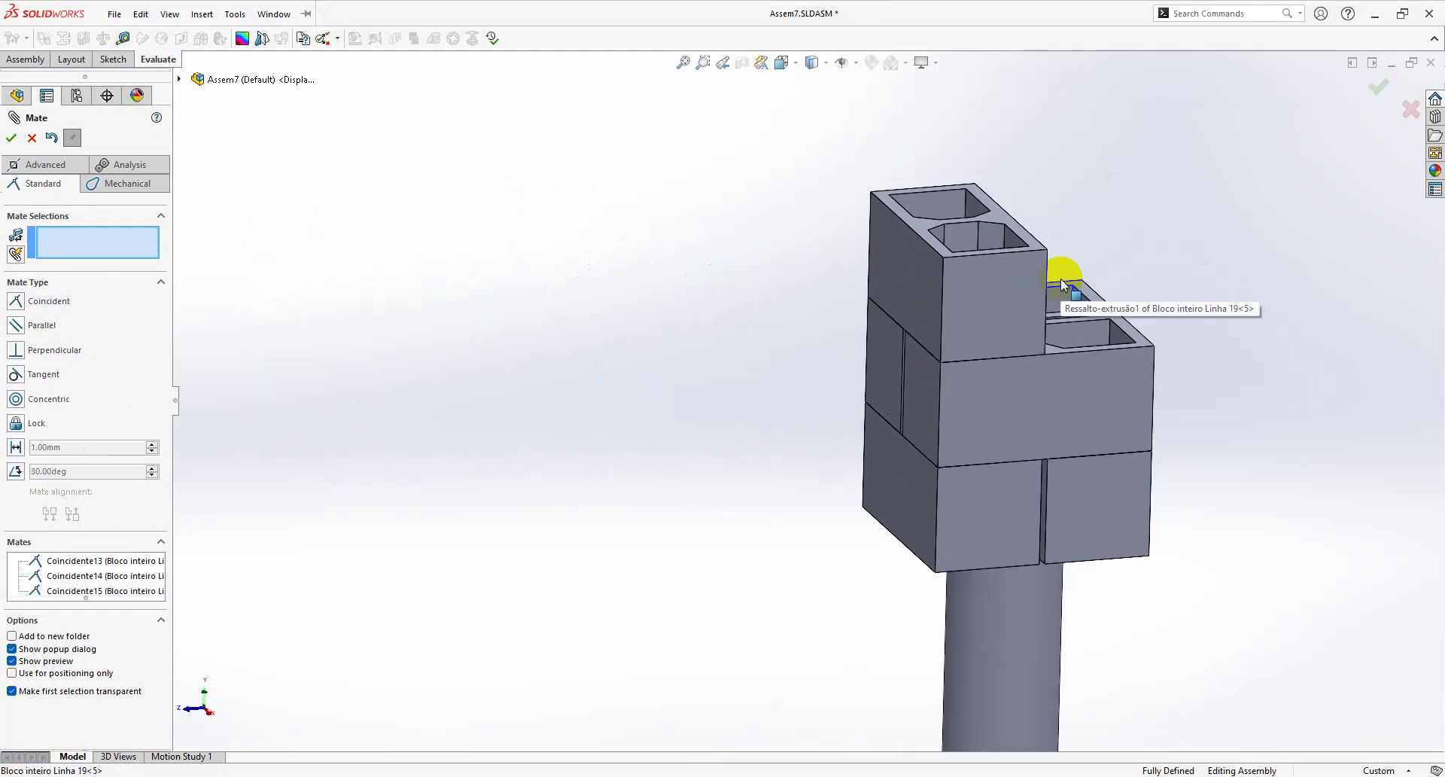
key(Escape)
Step: Insert a sixth block copy and mate one of its faces coincident with the placed block
click(978, 294)
click(1196, 207)
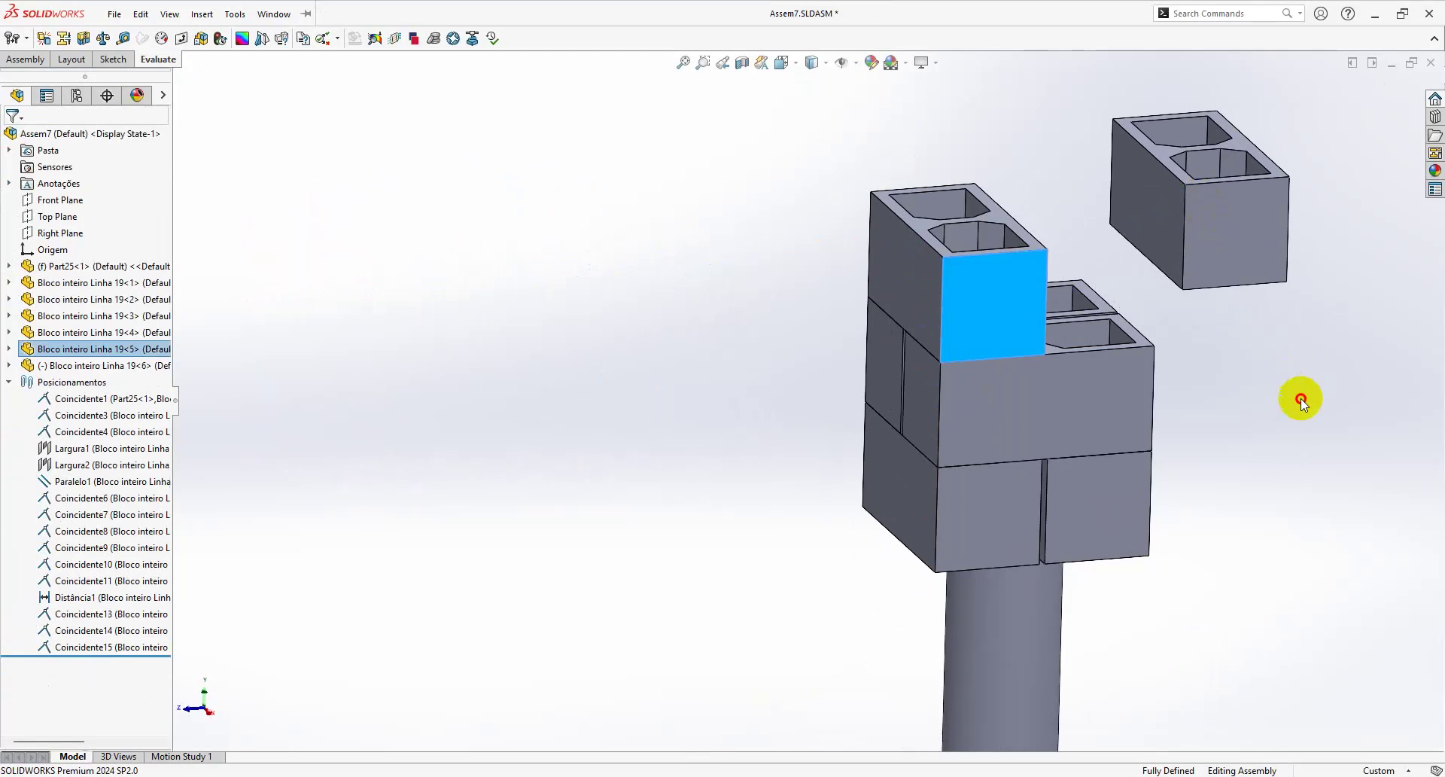
scroll(1159, 186, down, 5)
click(901, 186)
click(1105, 105)
click(346, 506)
key(Return)
Step: Align the sixth block's side and end faces flush with its neighbouring blocks
scroll(814, 450, up, 3)
click(682, 578)
click(501, 561)
key(Return)
middle_drag(544, 540, 738, 511)
click(882, 527)
click(919, 609)
key(Return)
key(Return)
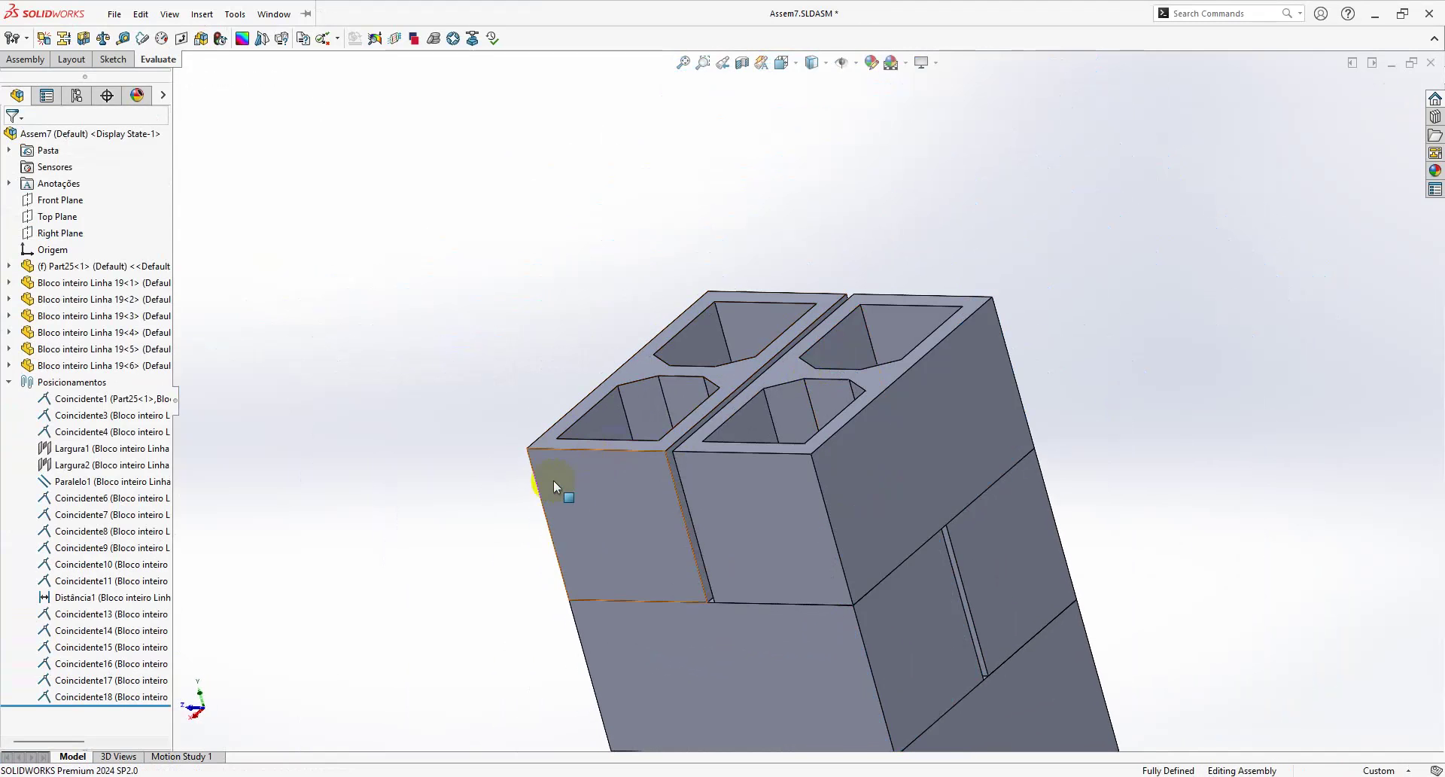
Step: Insert a seventh block copy, mate its front face, then delete the misaligned Coincidente19 mate
ctrl+drag(590, 458, 447, 301)
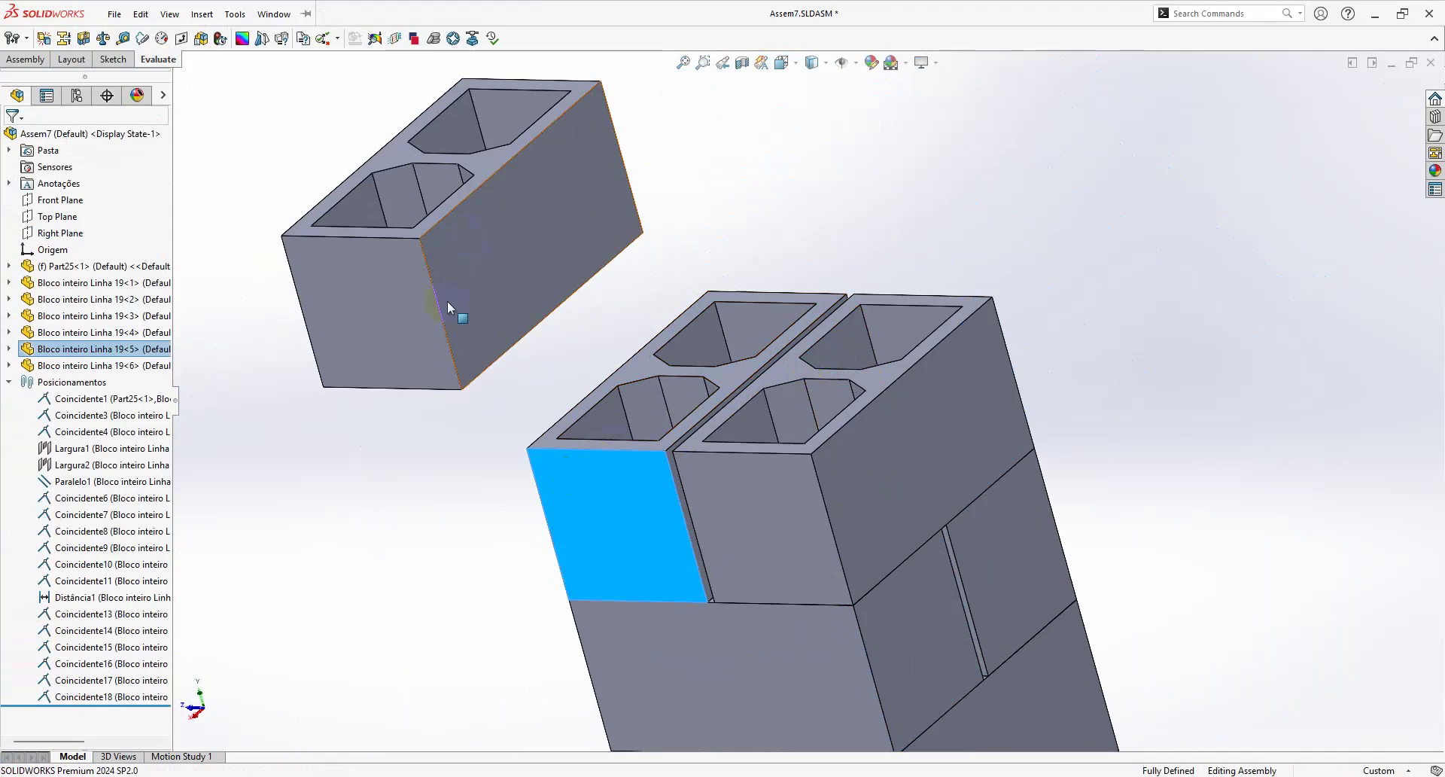
click(393, 281)
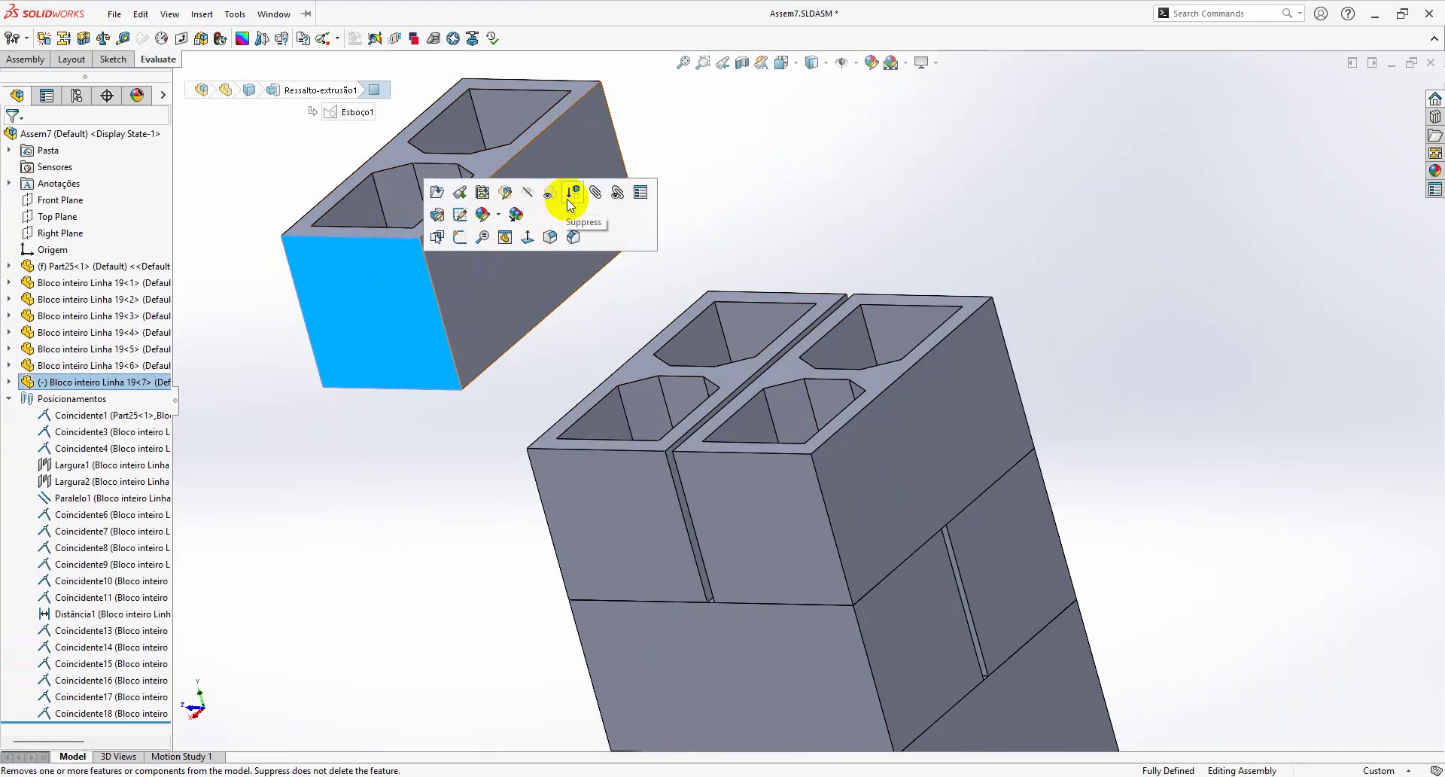
click(595, 193)
click(587, 475)
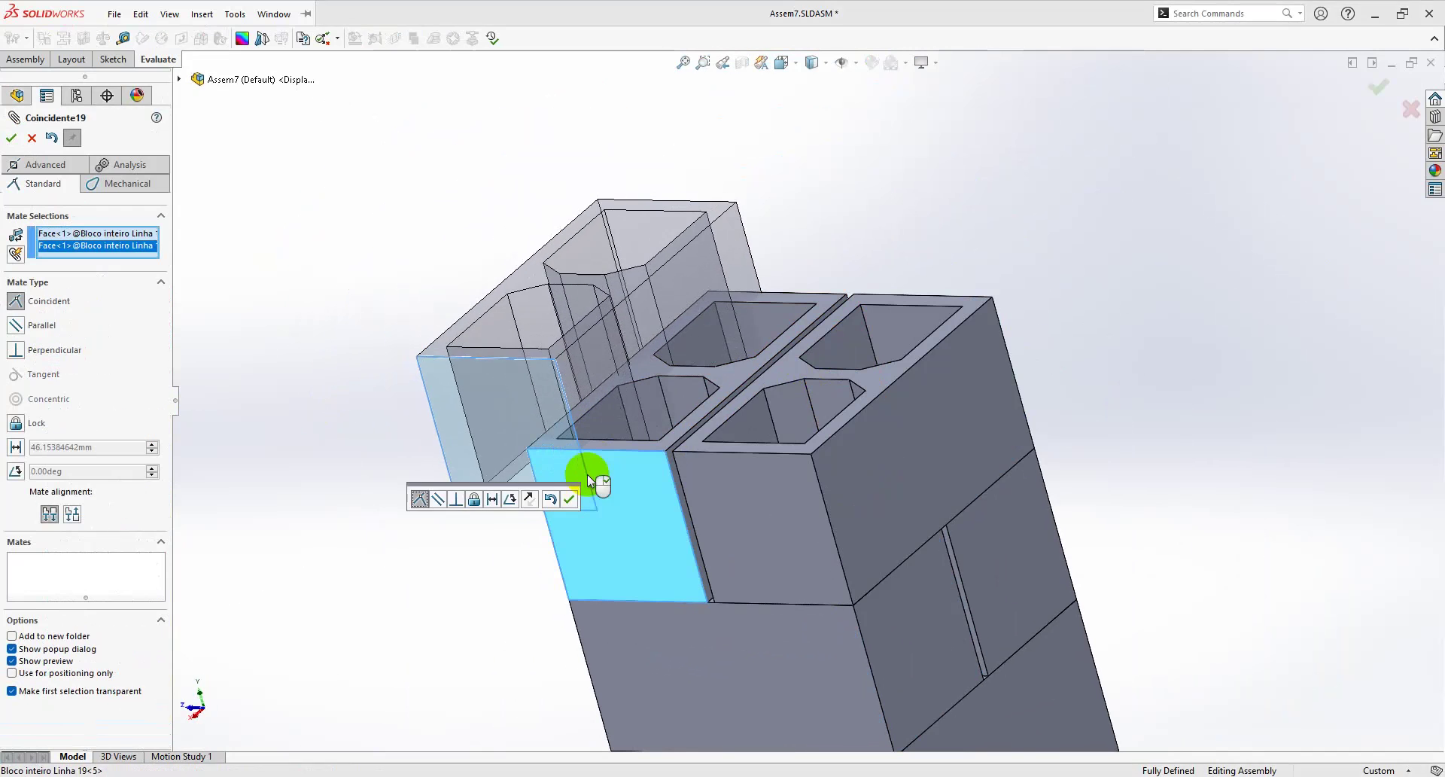
click(570, 499)
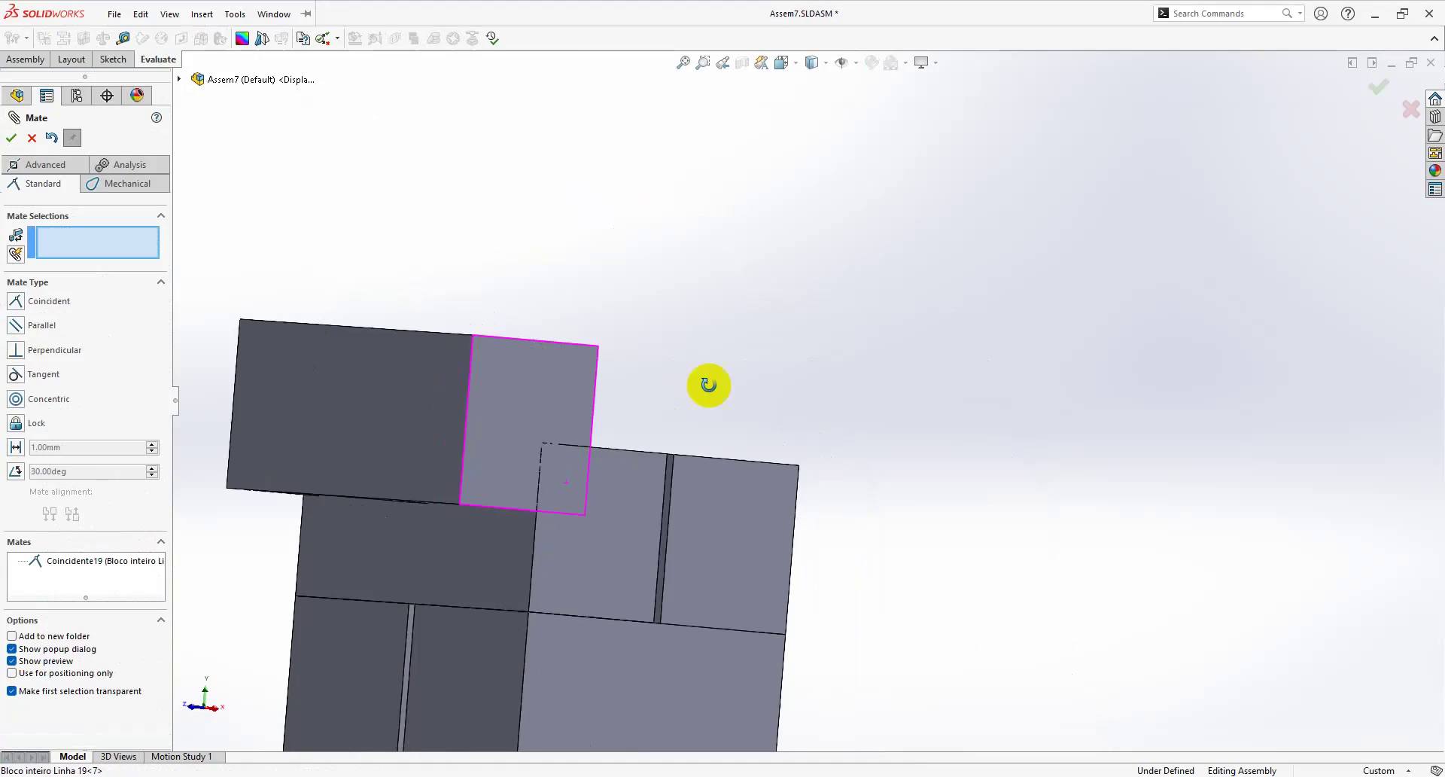
click(32, 137)
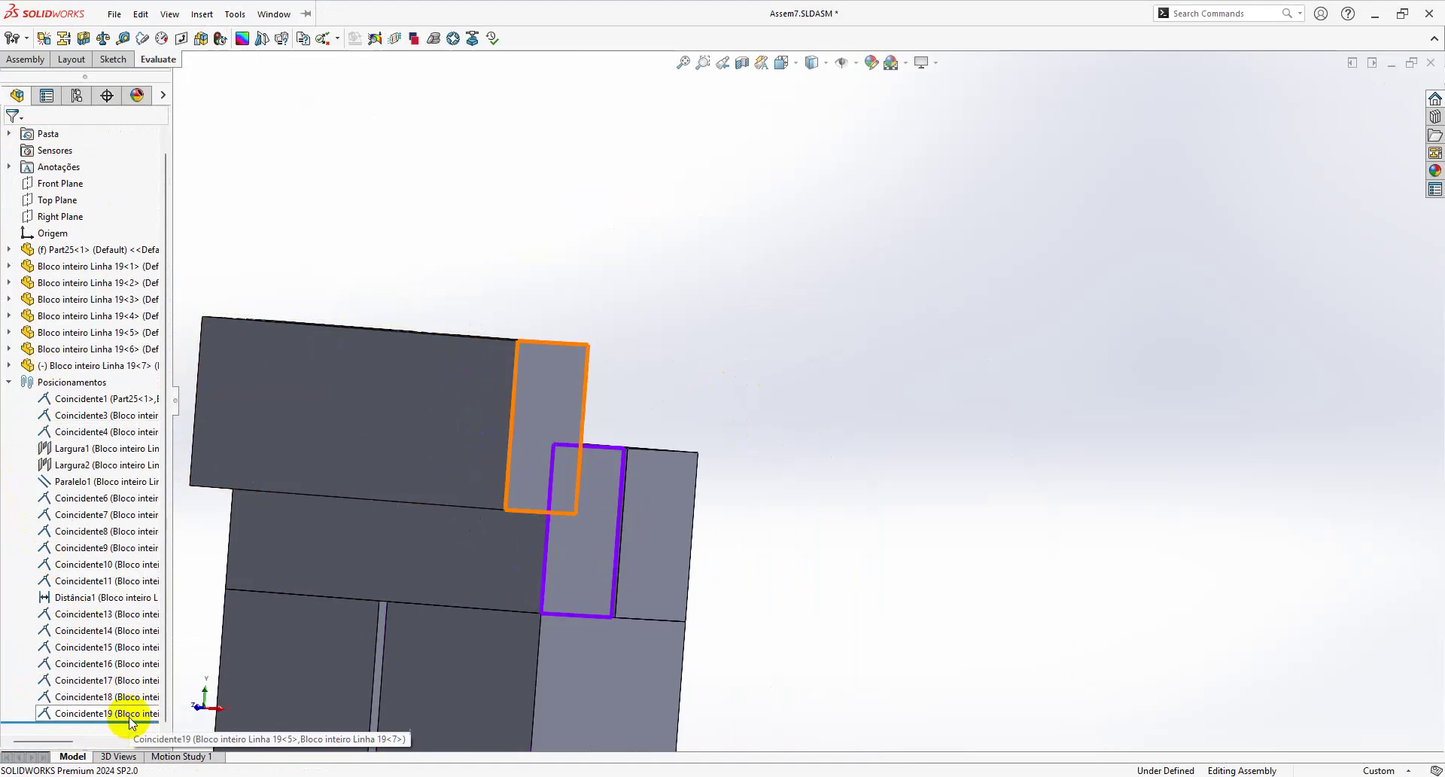
key(Delete)
key(Return)
Step: Move the loose block to the column top and mate its faces to the column and neighbour
middle_drag(753, 241, 622, 374)
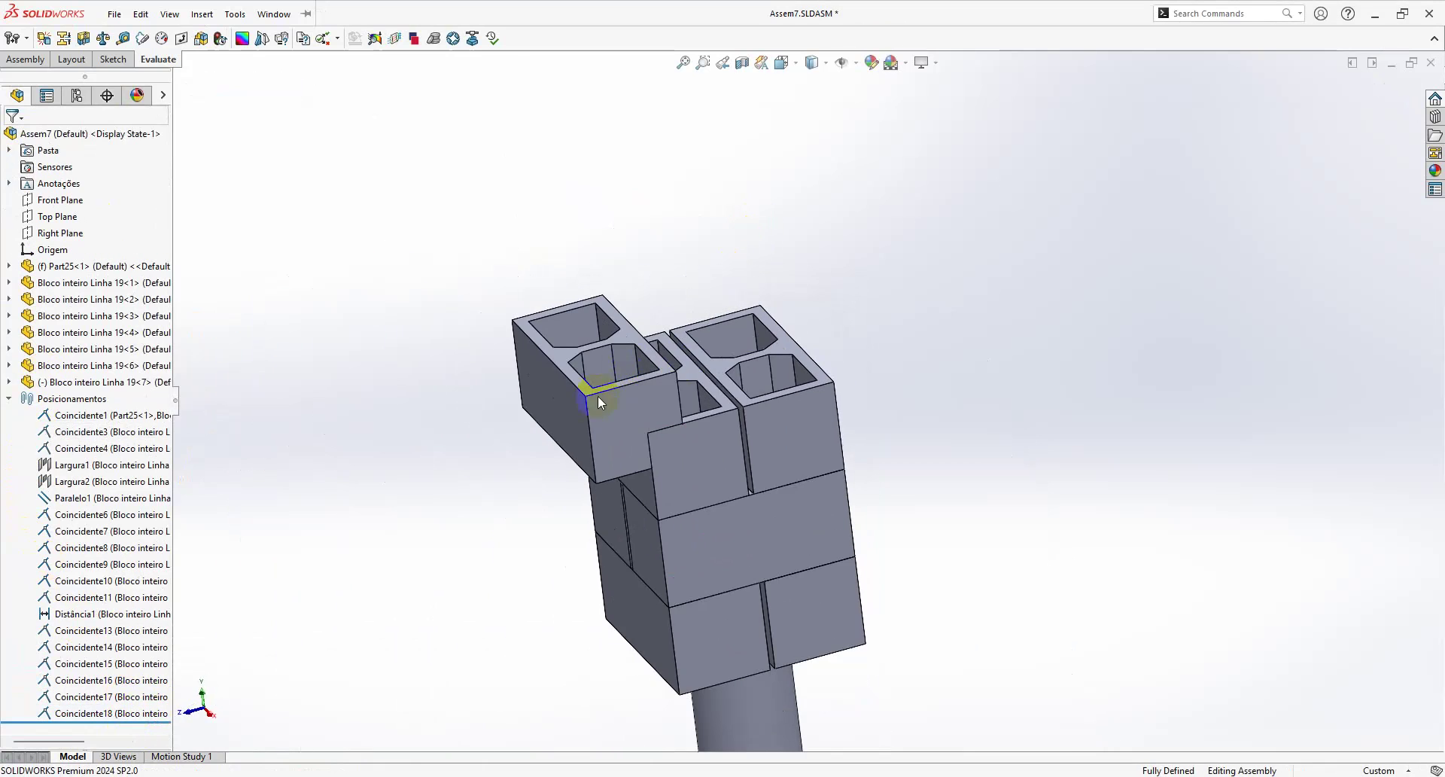
drag(607, 402, 553, 402)
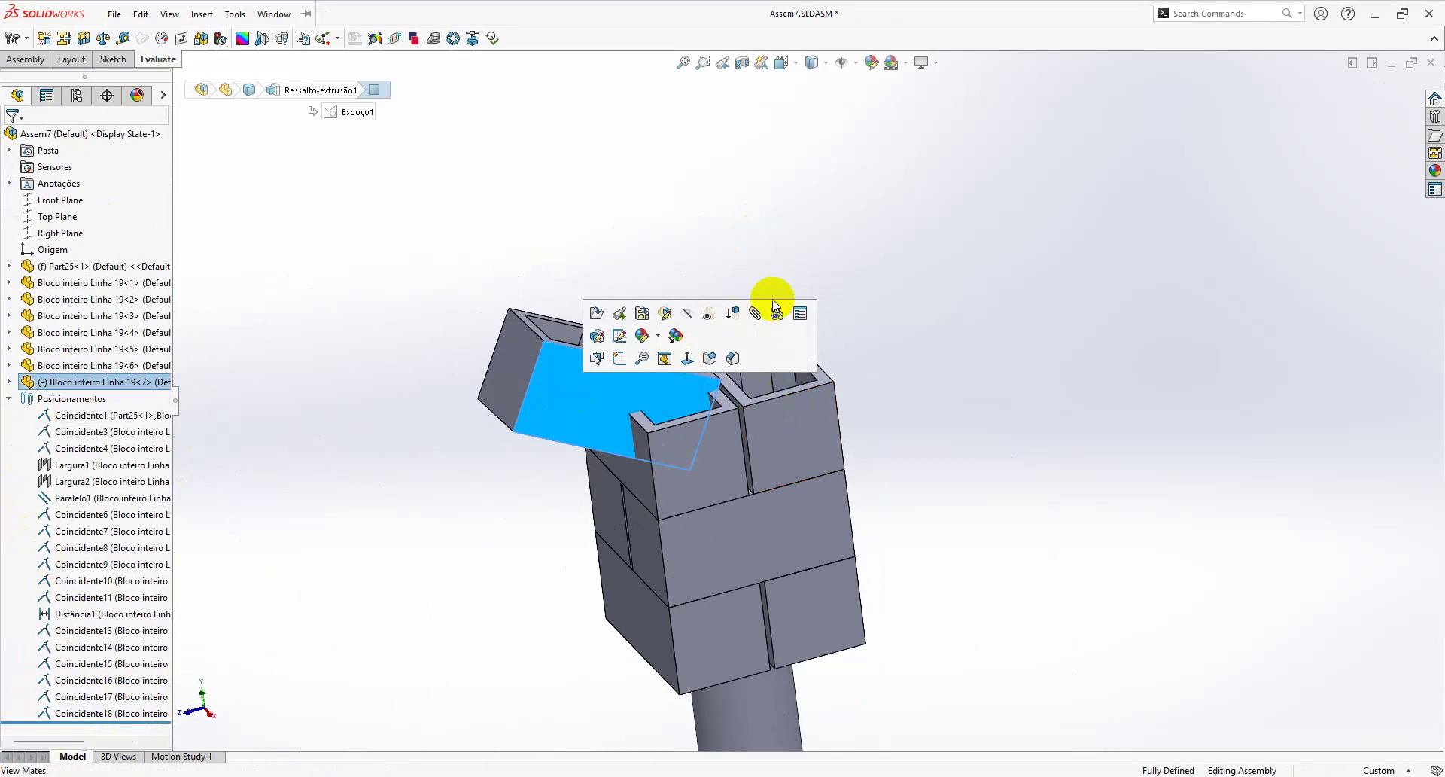
click(752, 314)
click(720, 482)
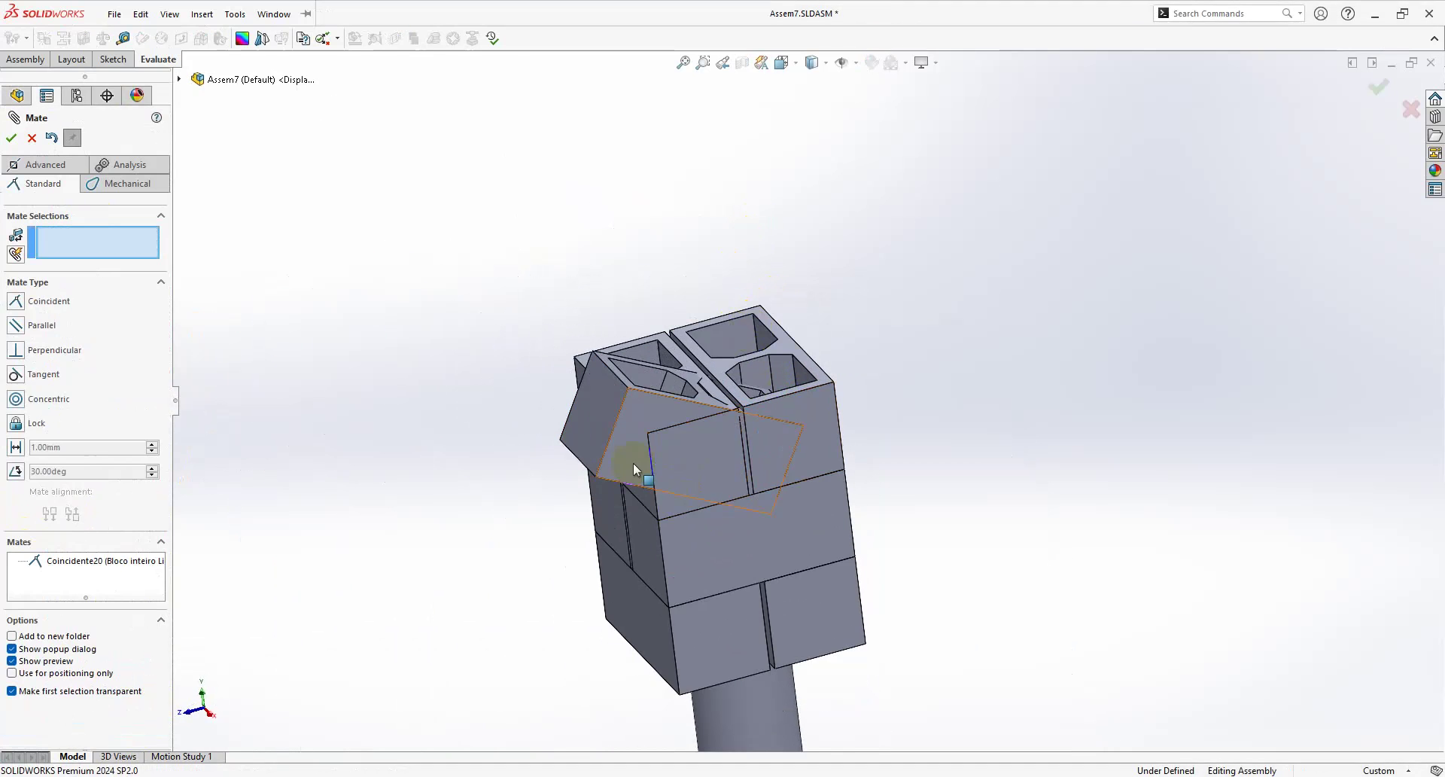
click(589, 427)
click(639, 494)
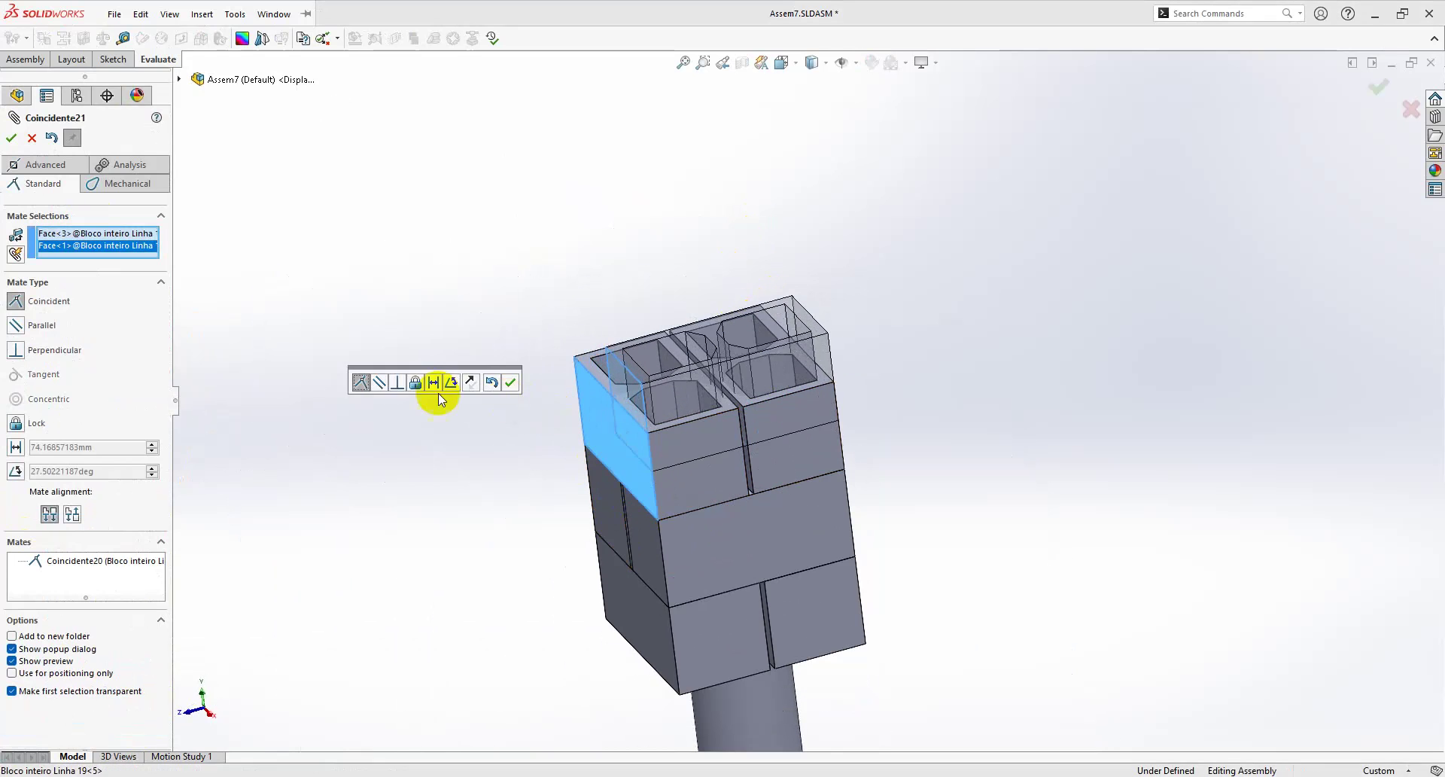
click(509, 384)
Step: Mate the upper block's bottom face coincident with the lower block's top face
drag(831, 391, 838, 363)
scroll(810, 387, down, 5)
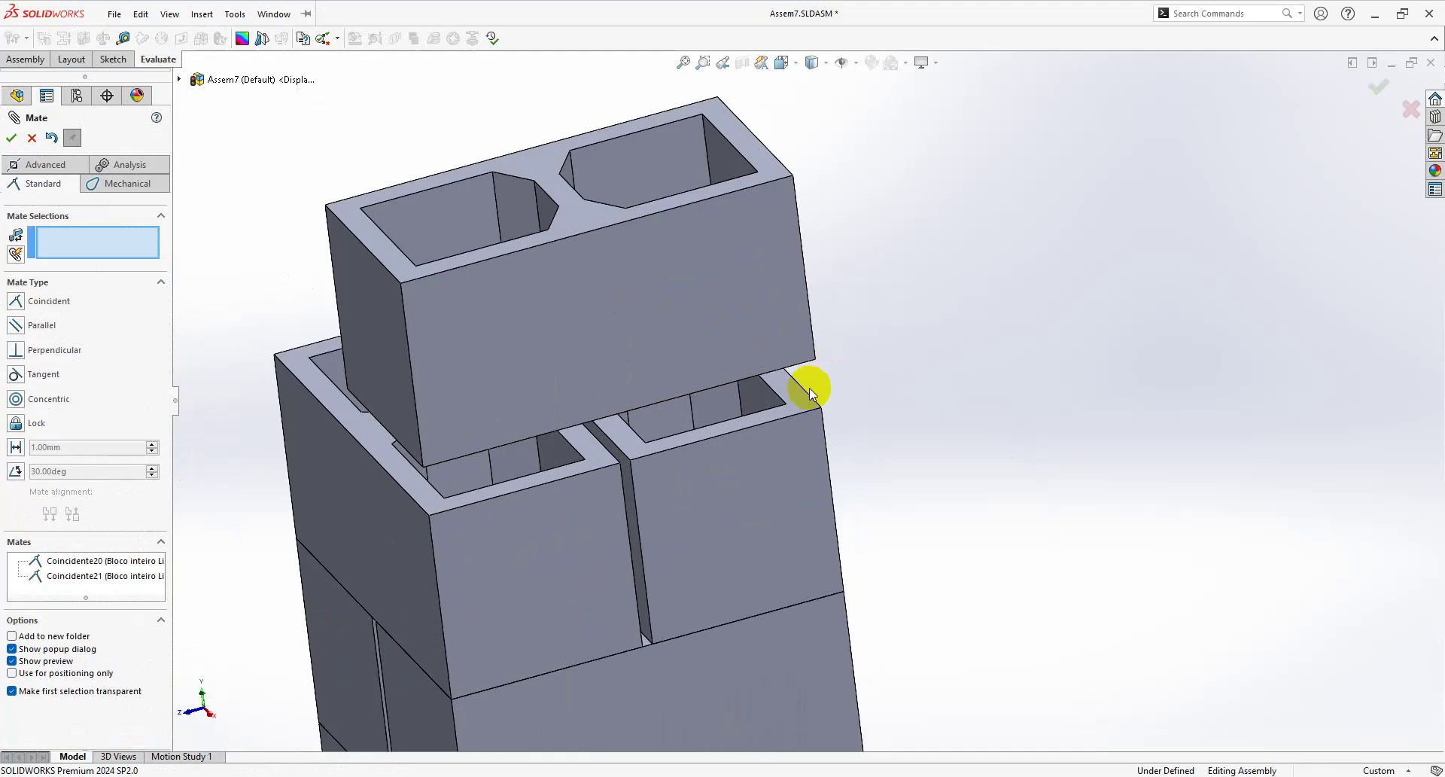
click(801, 393)
middle_drag(801, 393, 781, 322)
click(787, 341)
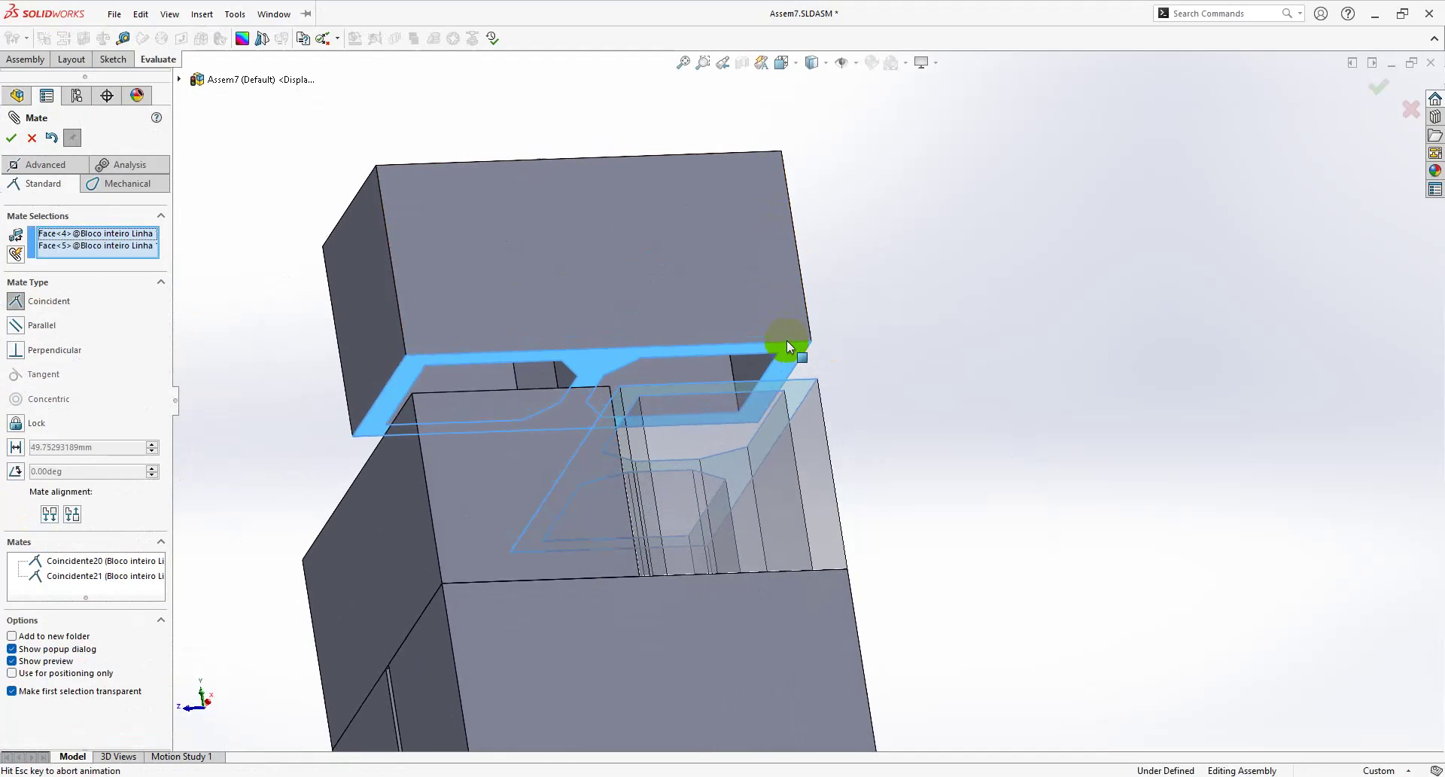
click(1023, 340)
click(920, 387)
middle_drag(920, 388, 639, 426)
Step: Move the eighth block over the column and mate it to the block below
mouse_move(639, 426)
right_down()
mouse_move(681, 391)
mouse_move(481, 265)
right_up()
scroll(541, 239, down, 3)
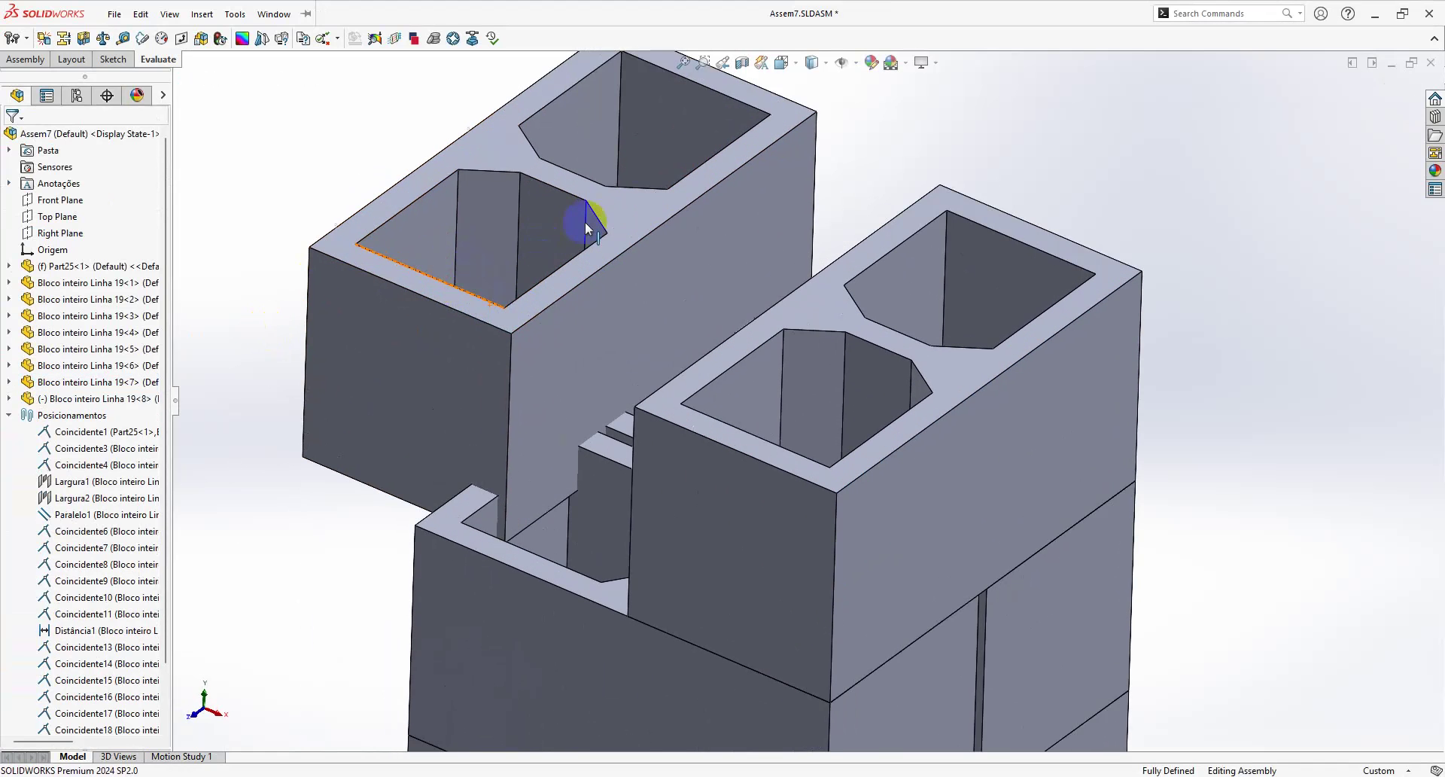
click(733, 205)
click(845, 114)
click(811, 300)
click(548, 425)
Step: Add the remaining coincident and side-face mates so the eighth block is fully defined
click(738, 525)
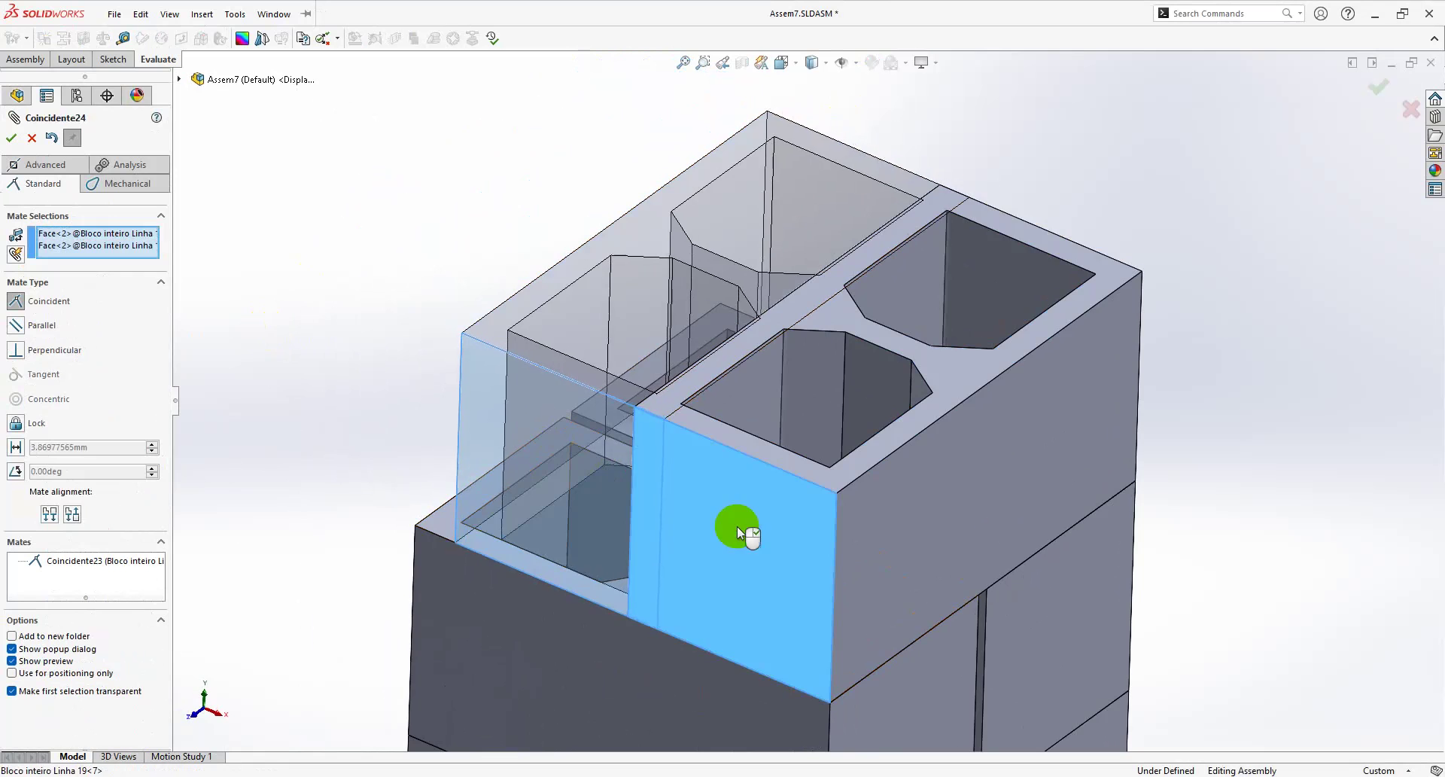
right_click(738, 527)
scroll(688, 539, down, 3)
click(688, 539)
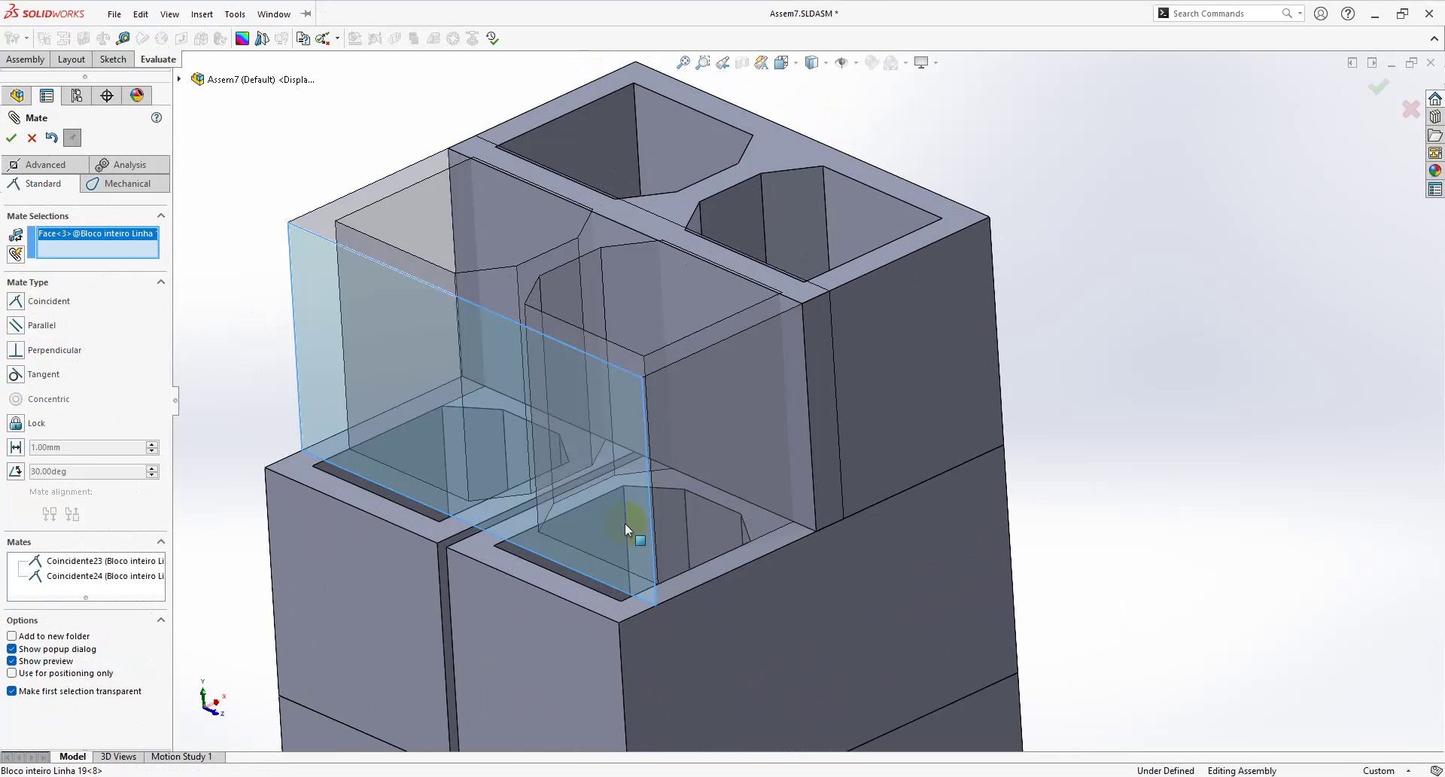
click(570, 639)
key(Return)
key(Return)
scroll(1129, 391, up, 3)
scroll(1038, 454, up, 2)
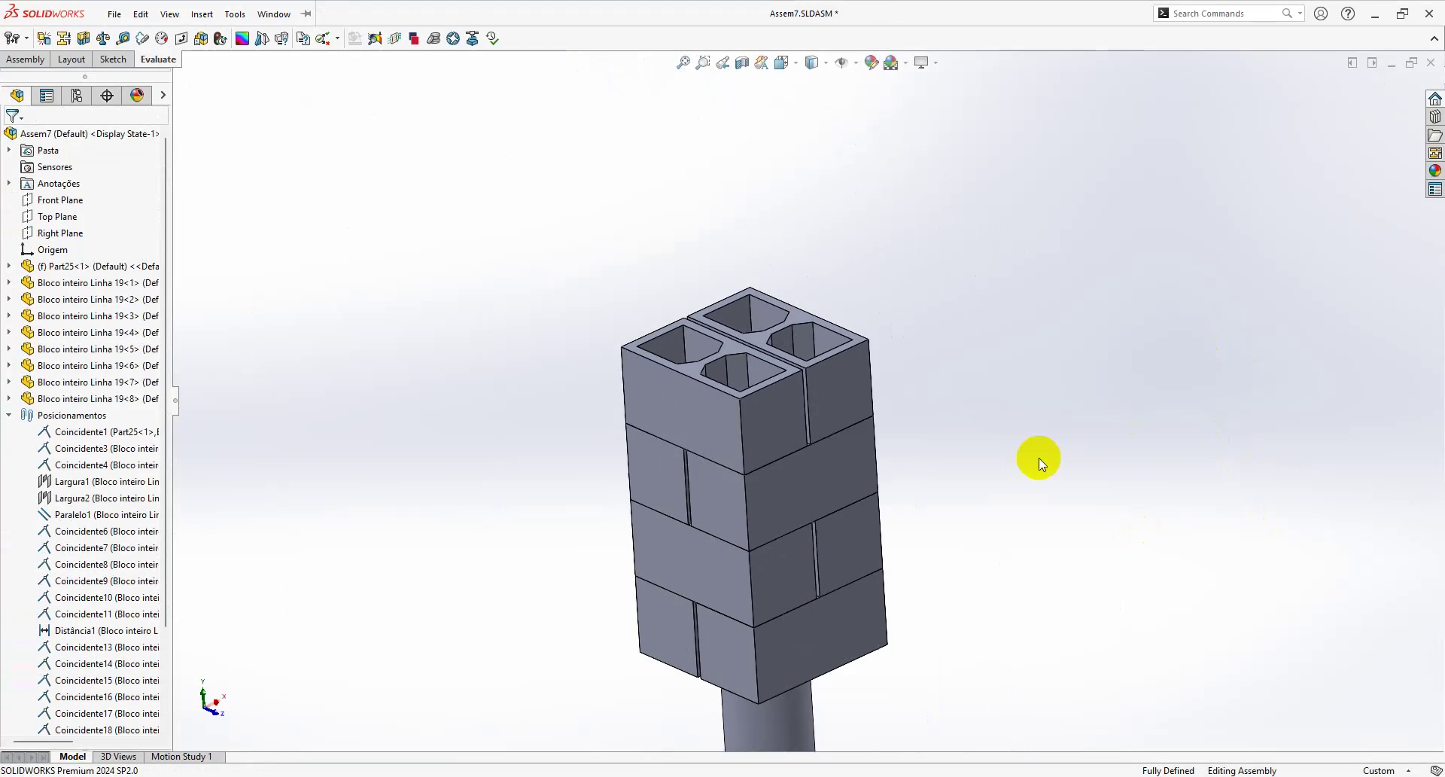
key(space)
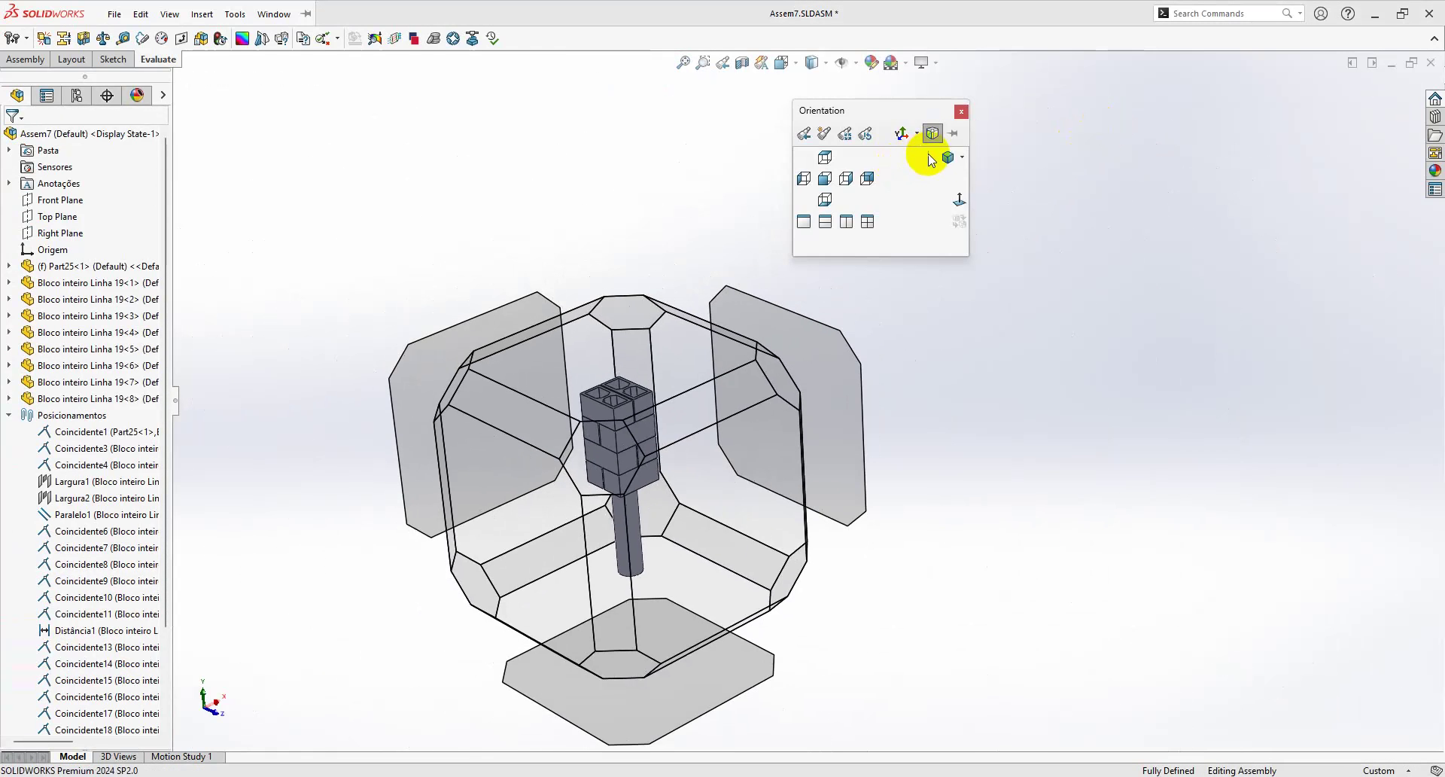
Step: Inspect the column from Isometric and top-down angles, return to Isometric, and save Assem7
click(935, 154)
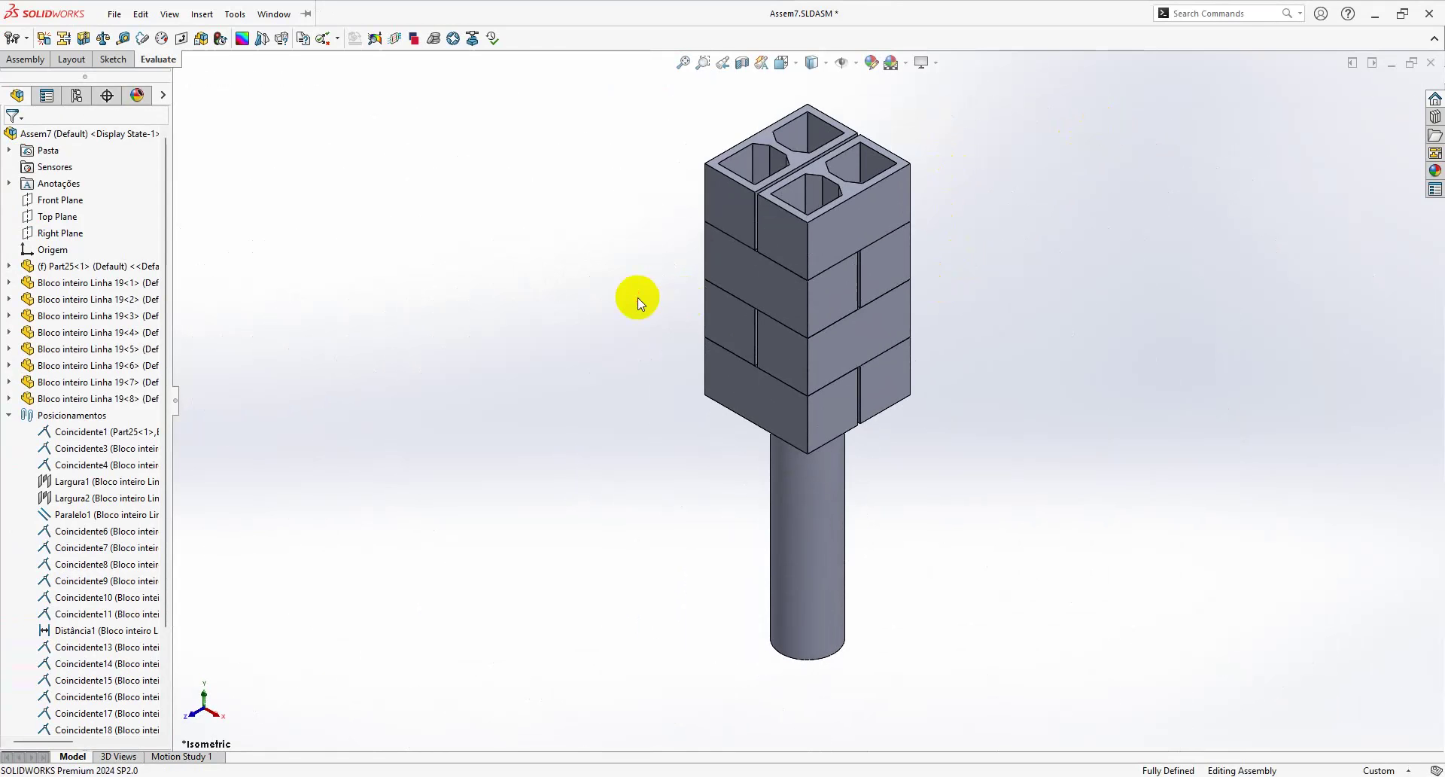
mouse_move(738, 152)
middle_down()
mouse_move(812, 396)
mouse_move(778, 286)
middle_up()
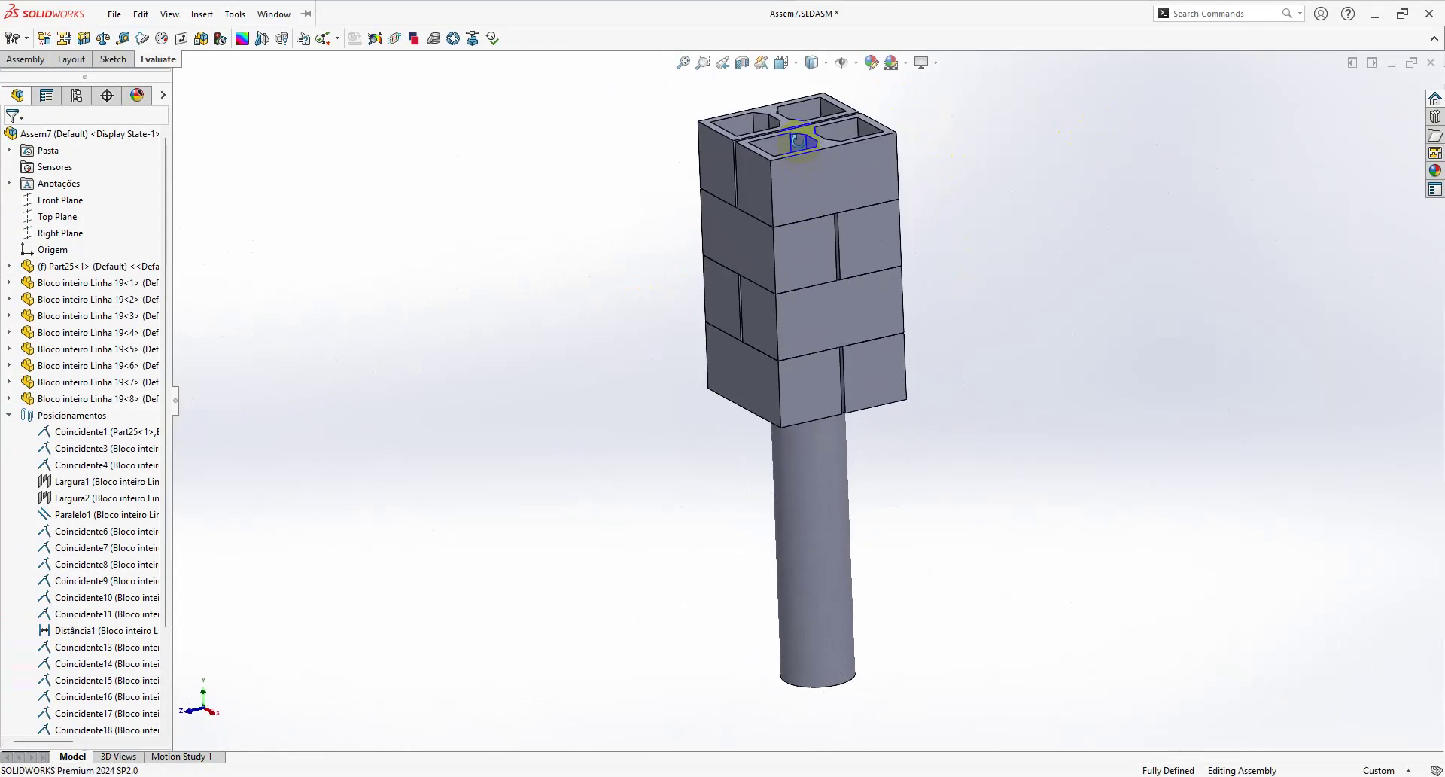
key(space)
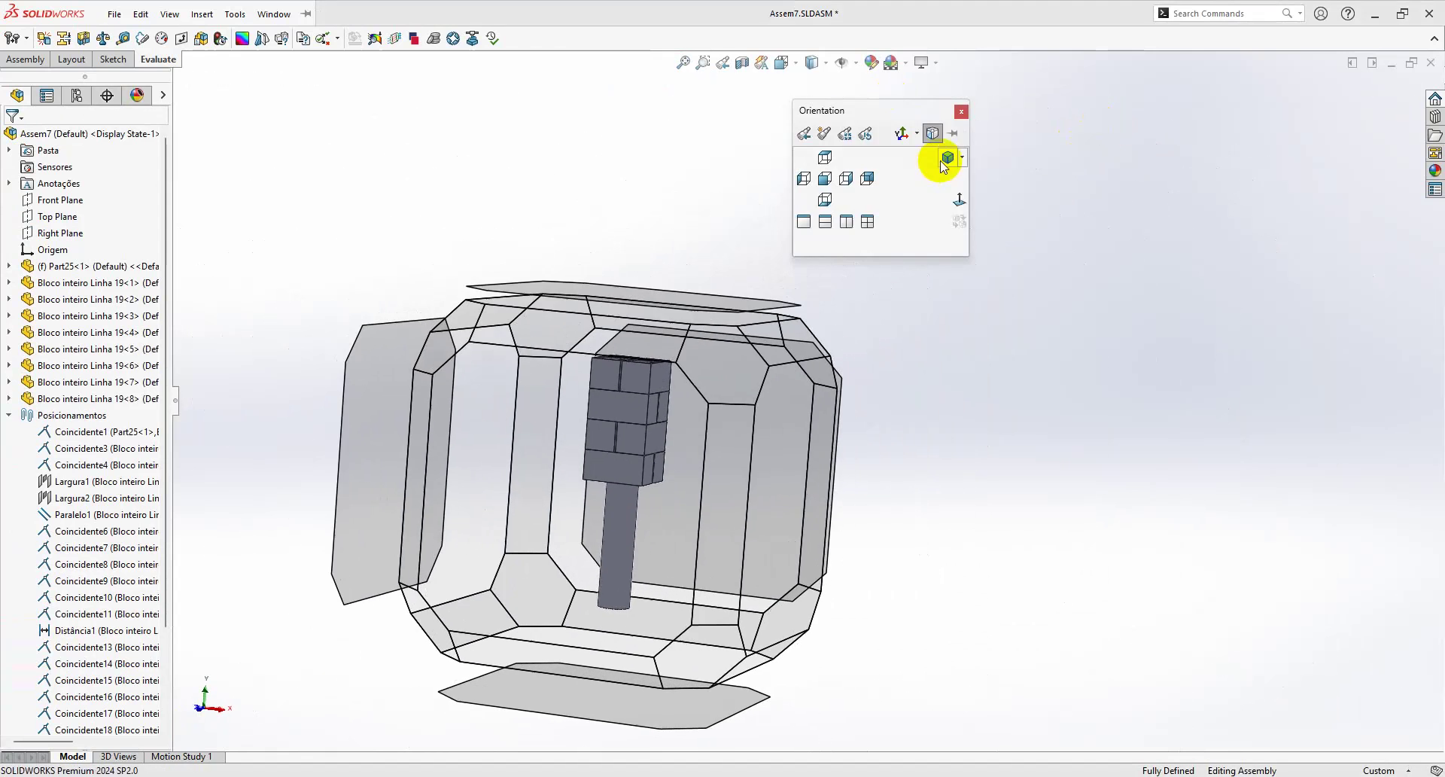
click(937, 161)
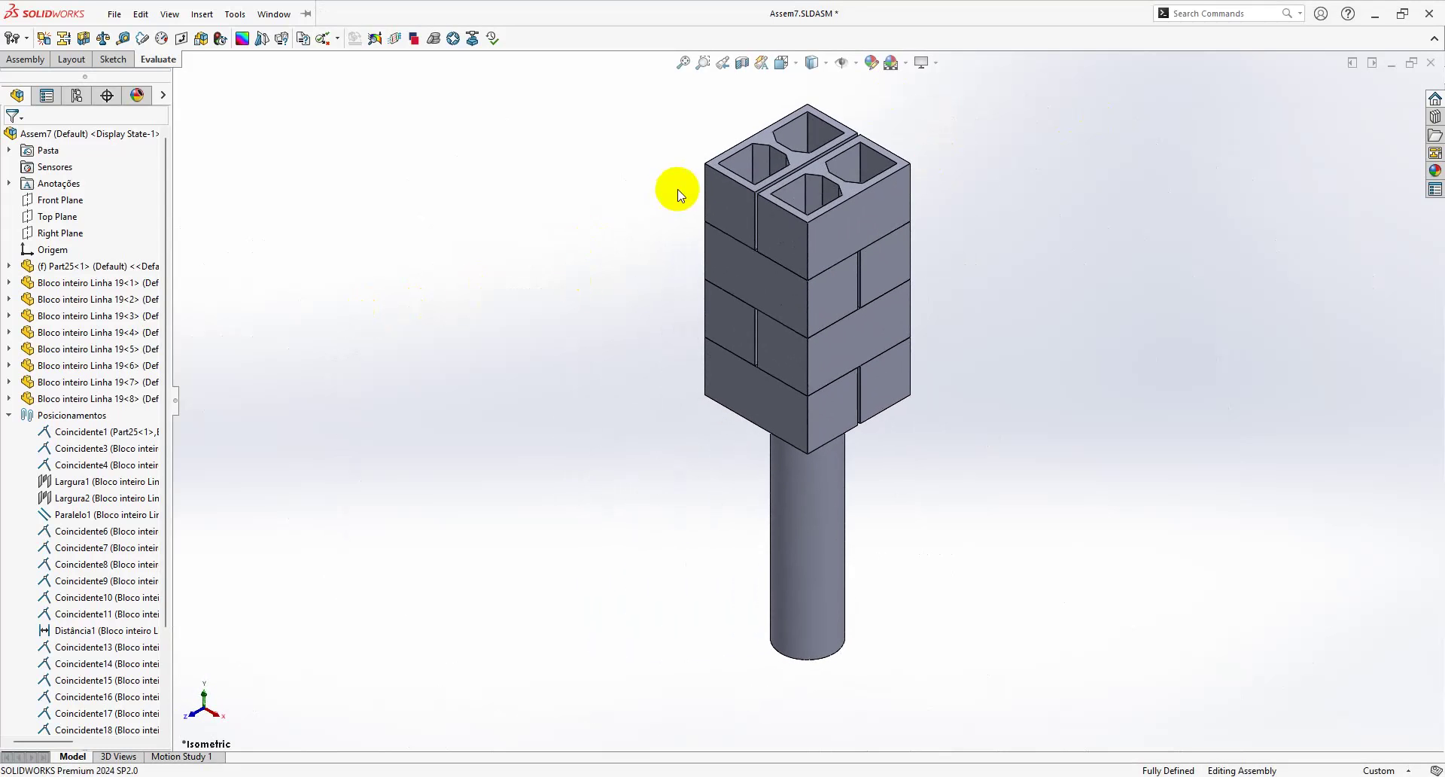
click(223, 13)
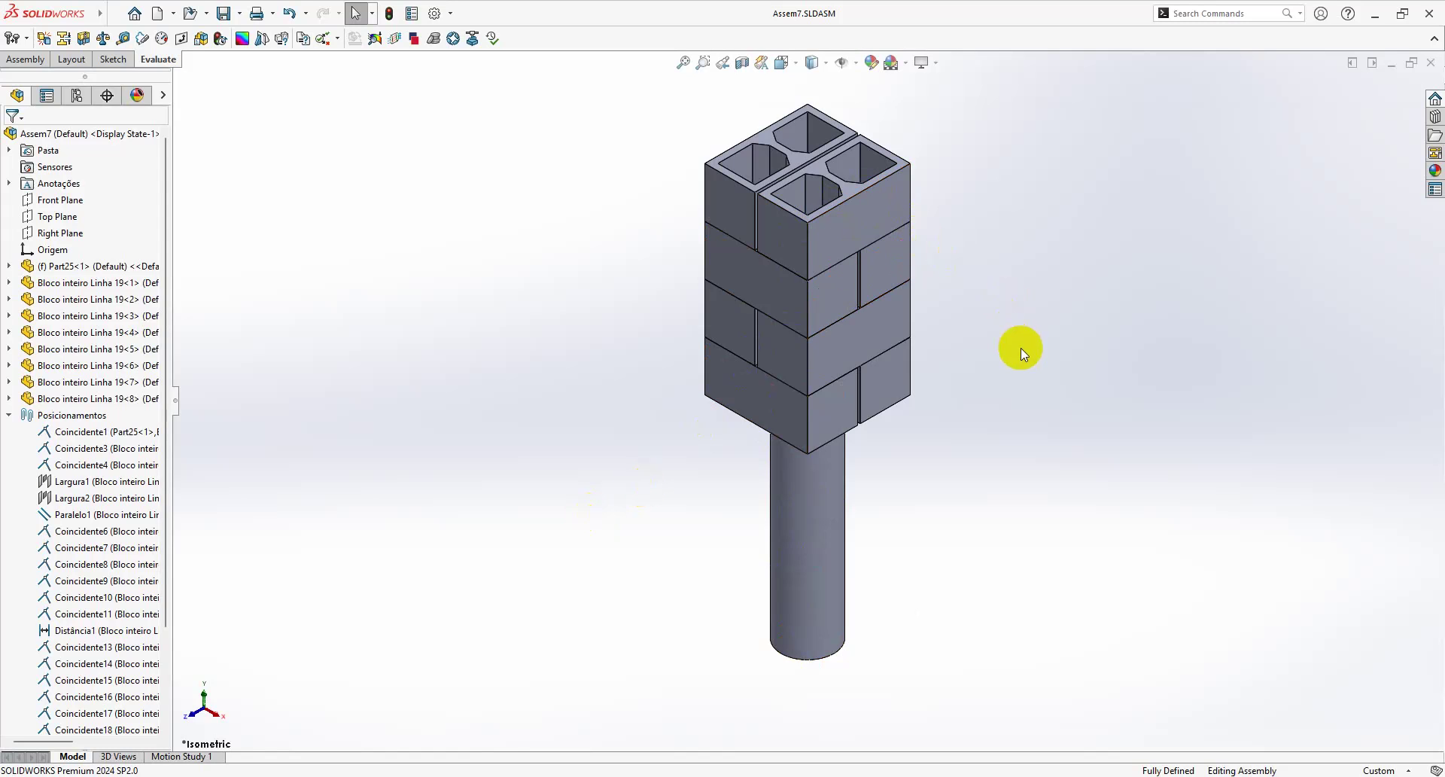
Step: Open the pile part from the SW Parts folder, then close it again
click(190, 13)
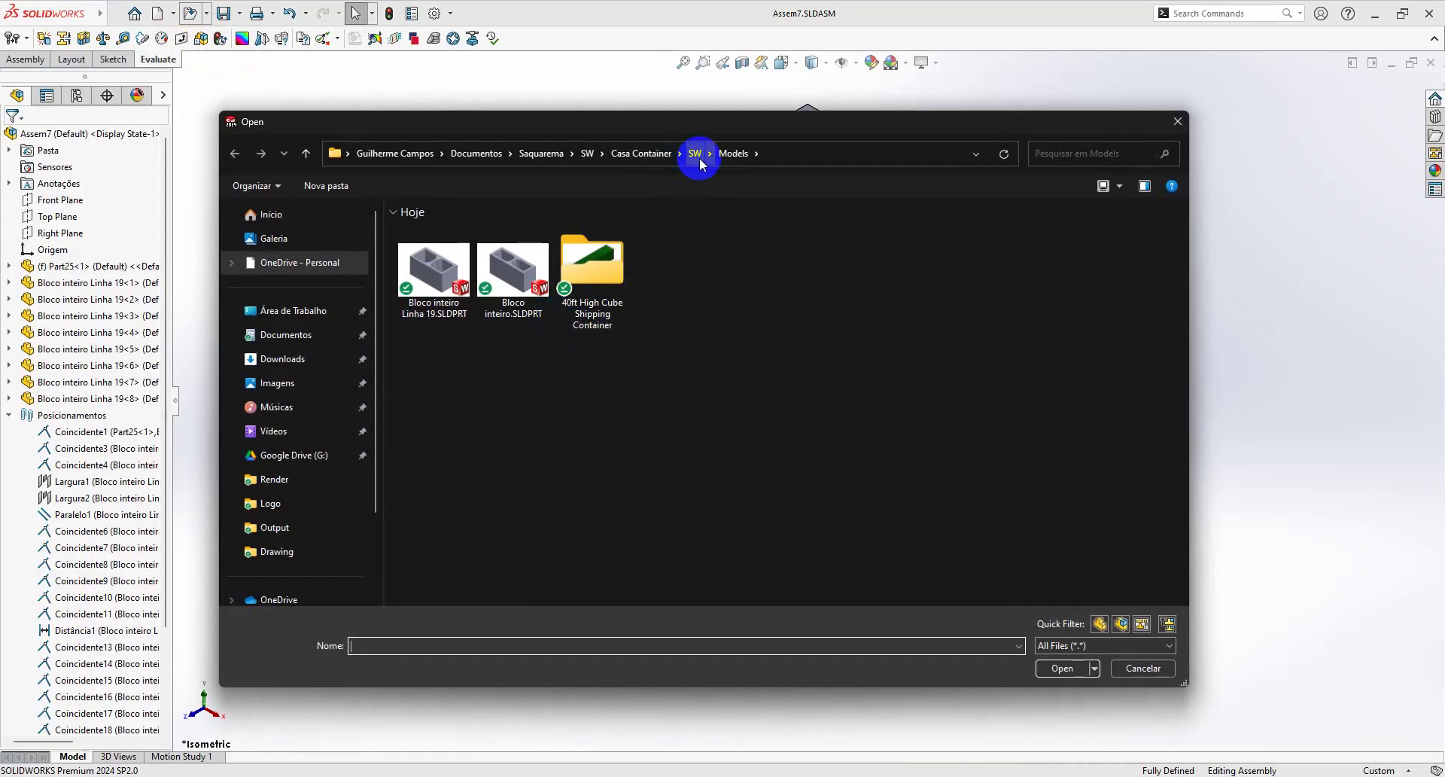
click(695, 153)
double_click(553, 295)
double_click(484, 259)
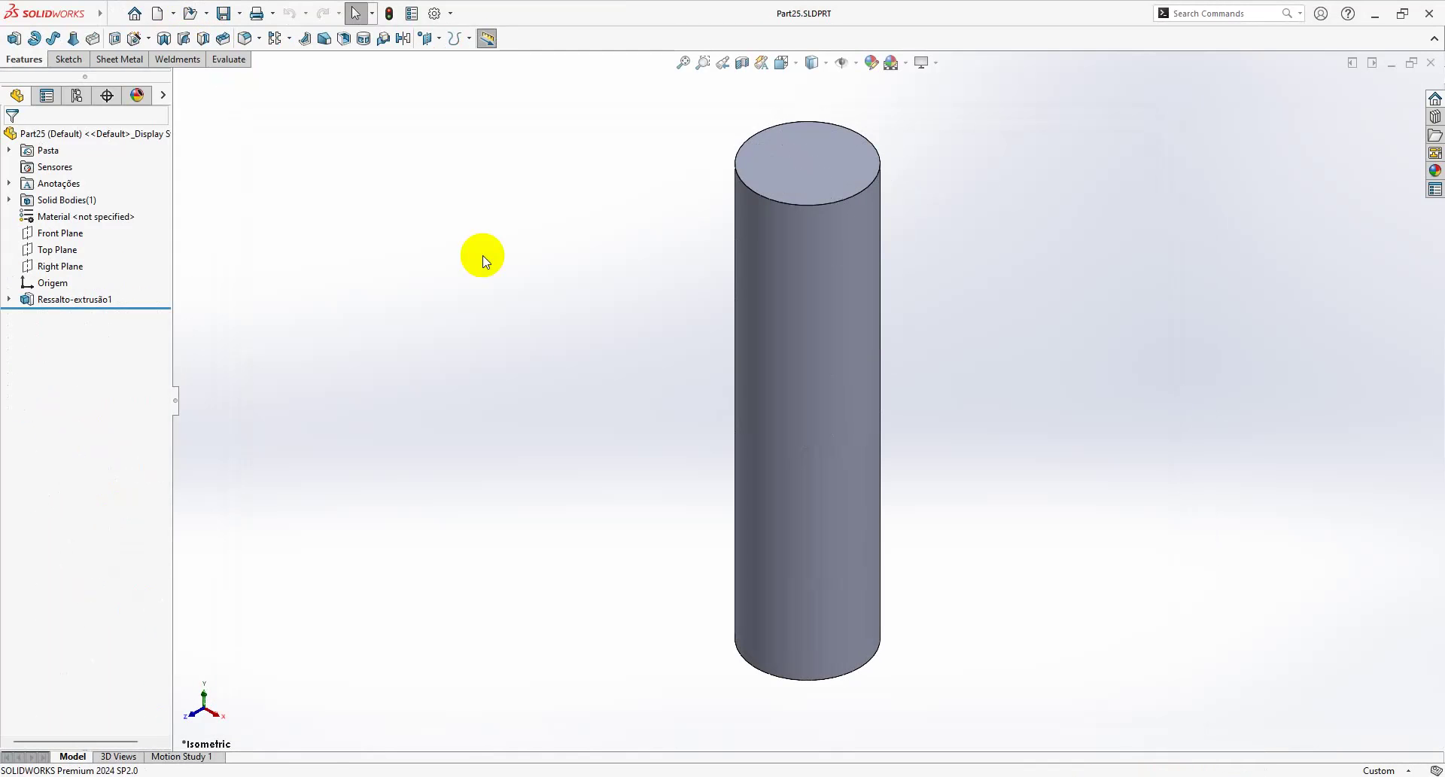
click(1431, 63)
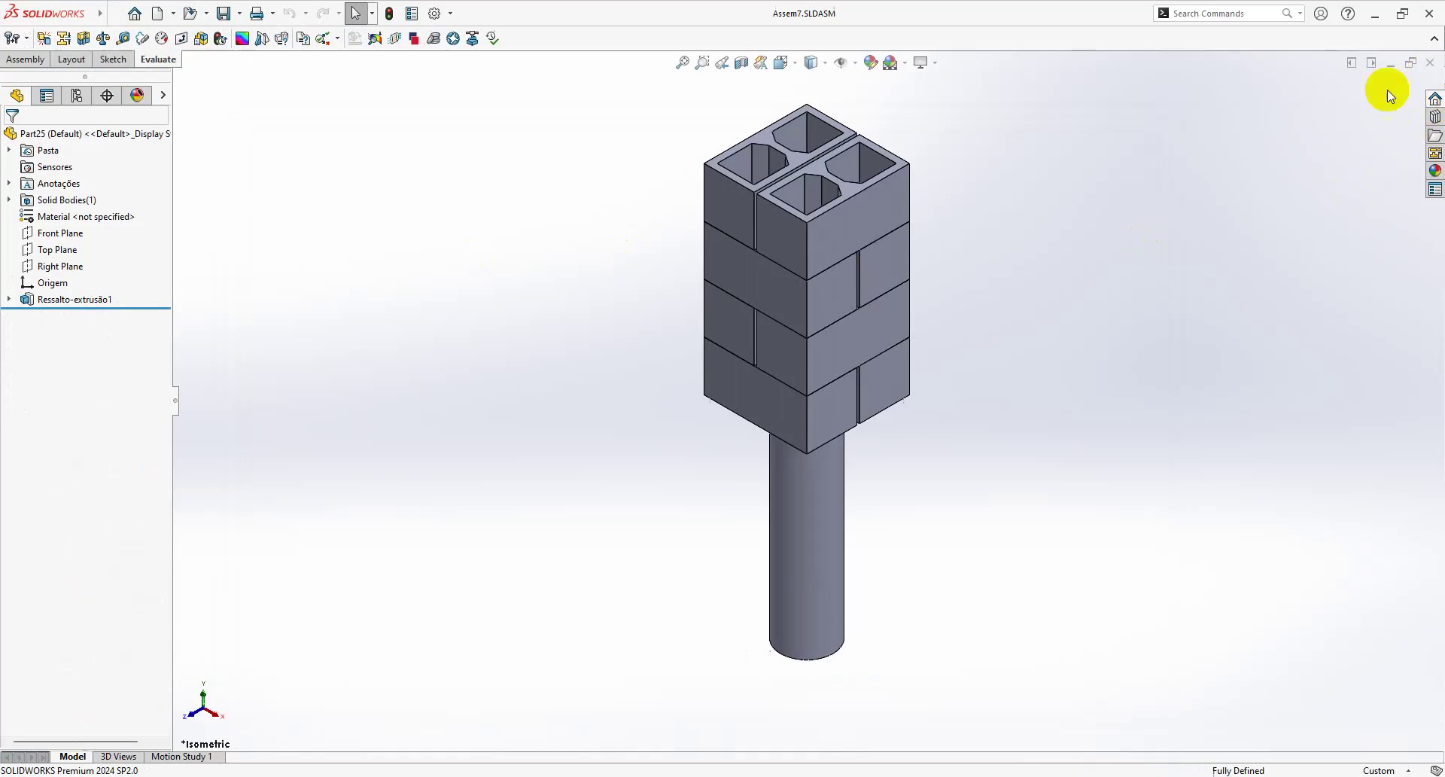
Step: Open 40ft High Cube Shipping Container.SLDDRW from the SW Drawing folder
click(190, 13)
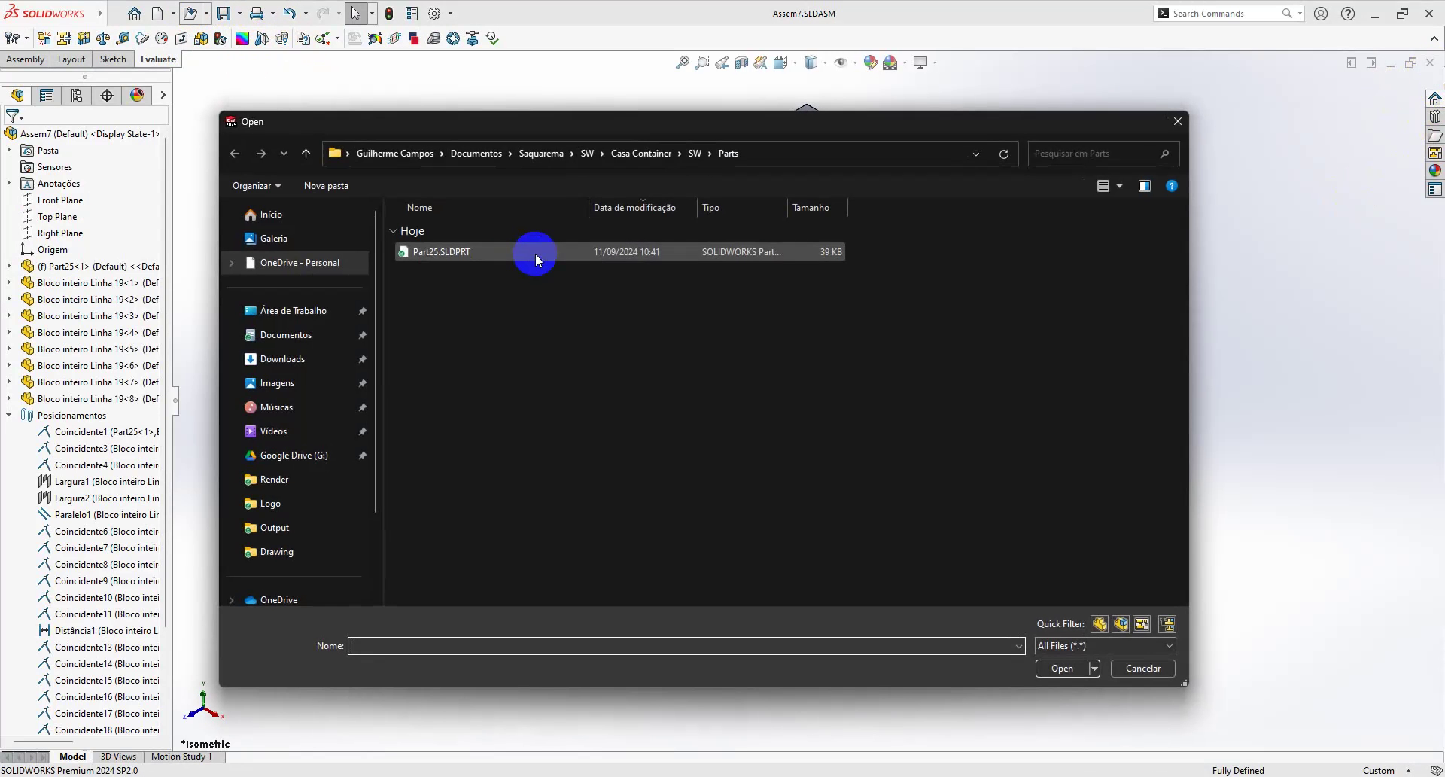
click(693, 153)
double_click(516, 315)
click(547, 252)
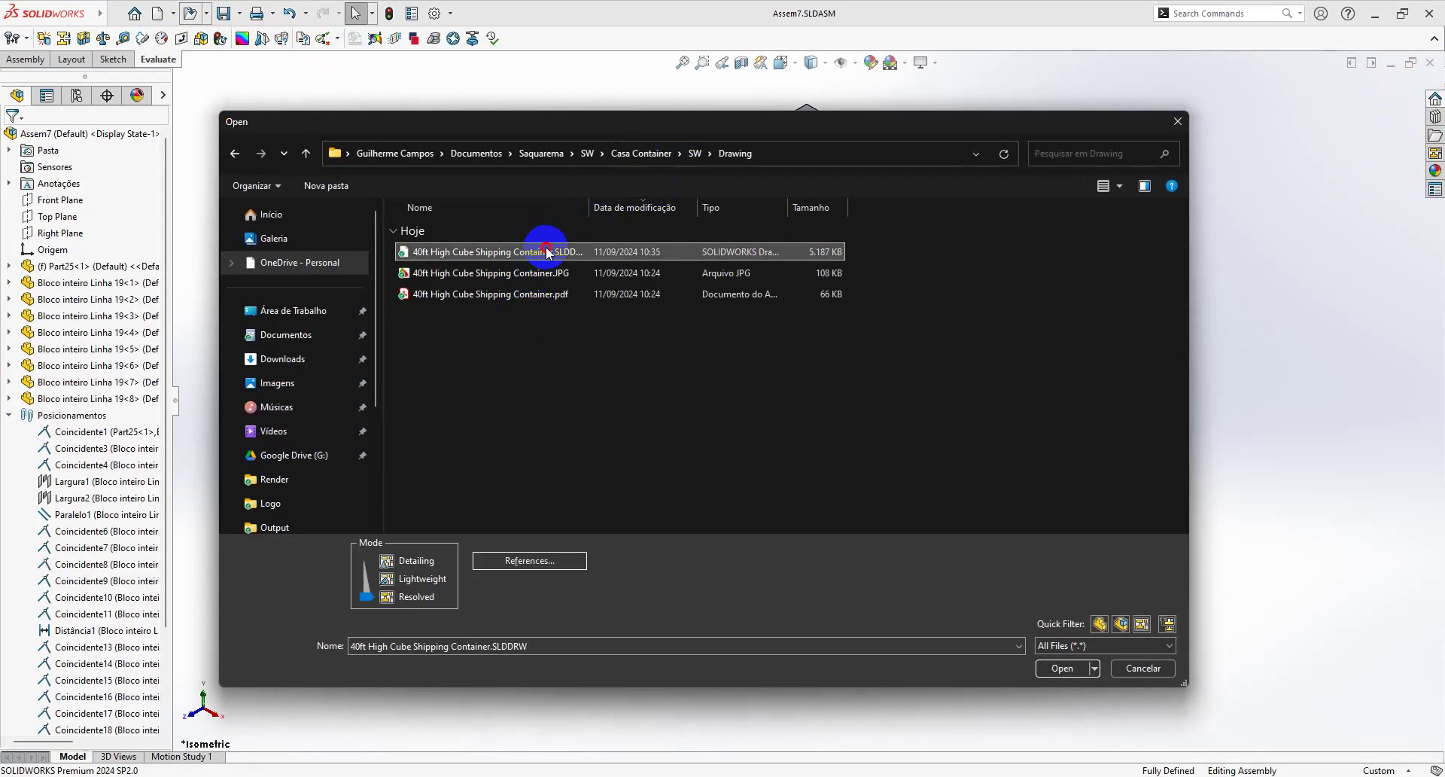
double_click(547, 252)
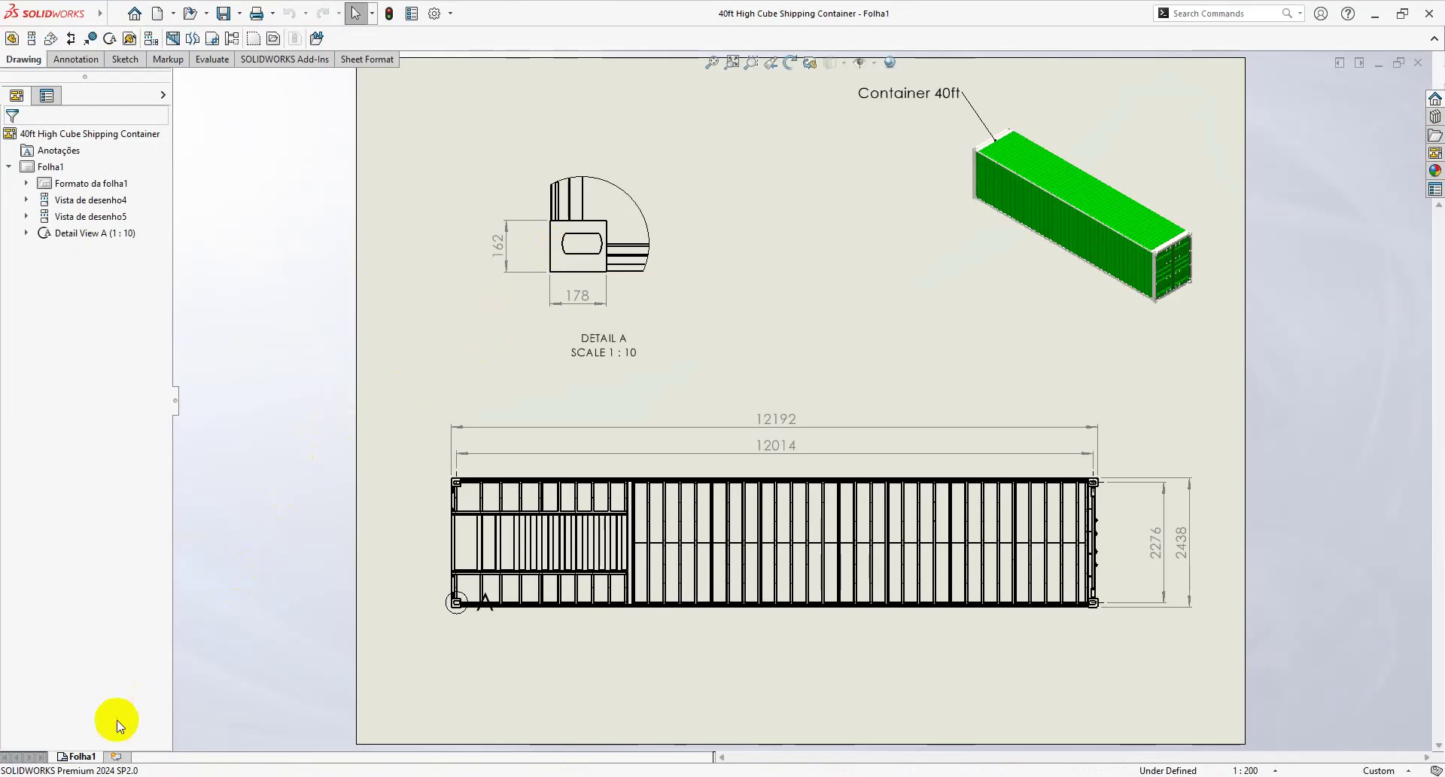
Step: Add a new sheet and place a model view of Assem7 near its centre
click(116, 756)
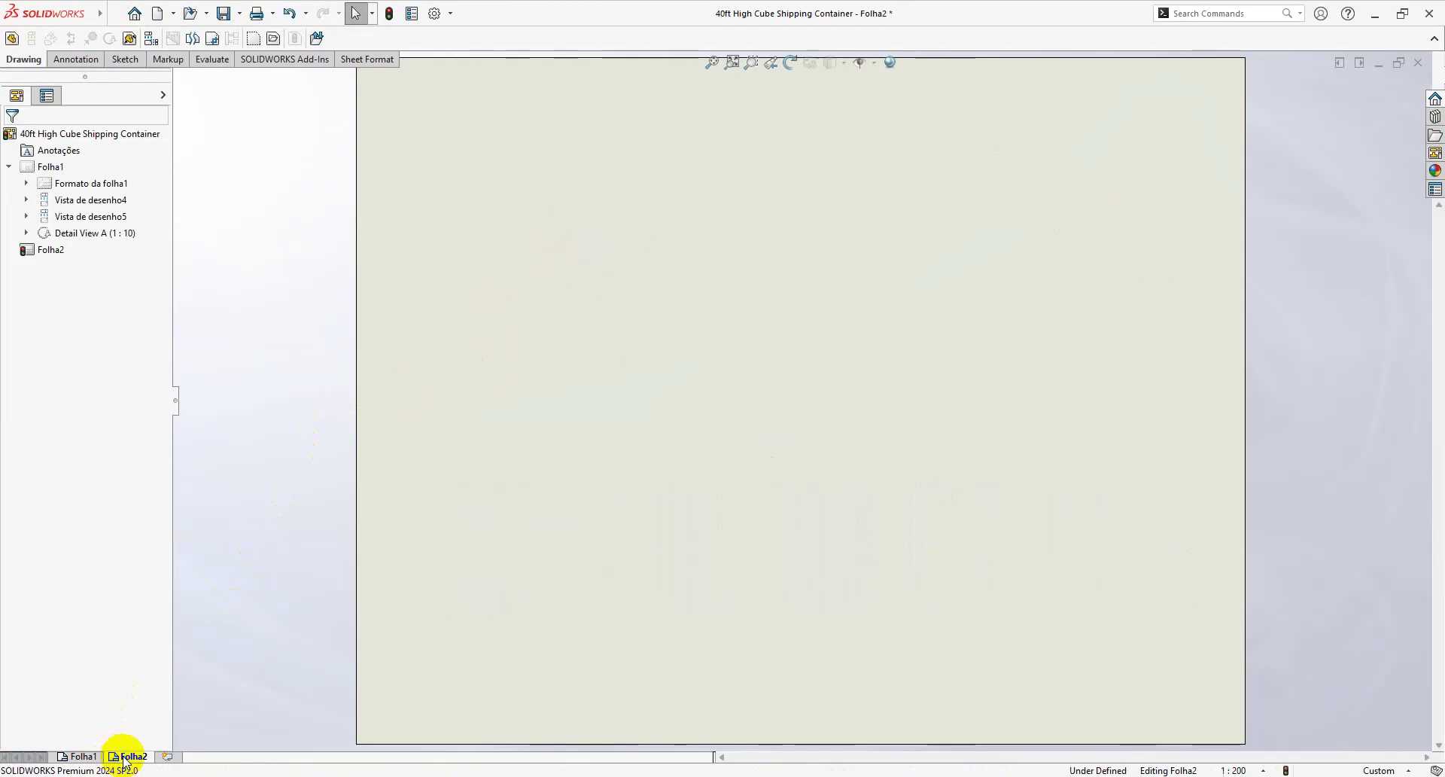
click(11, 37)
double_click(97, 259)
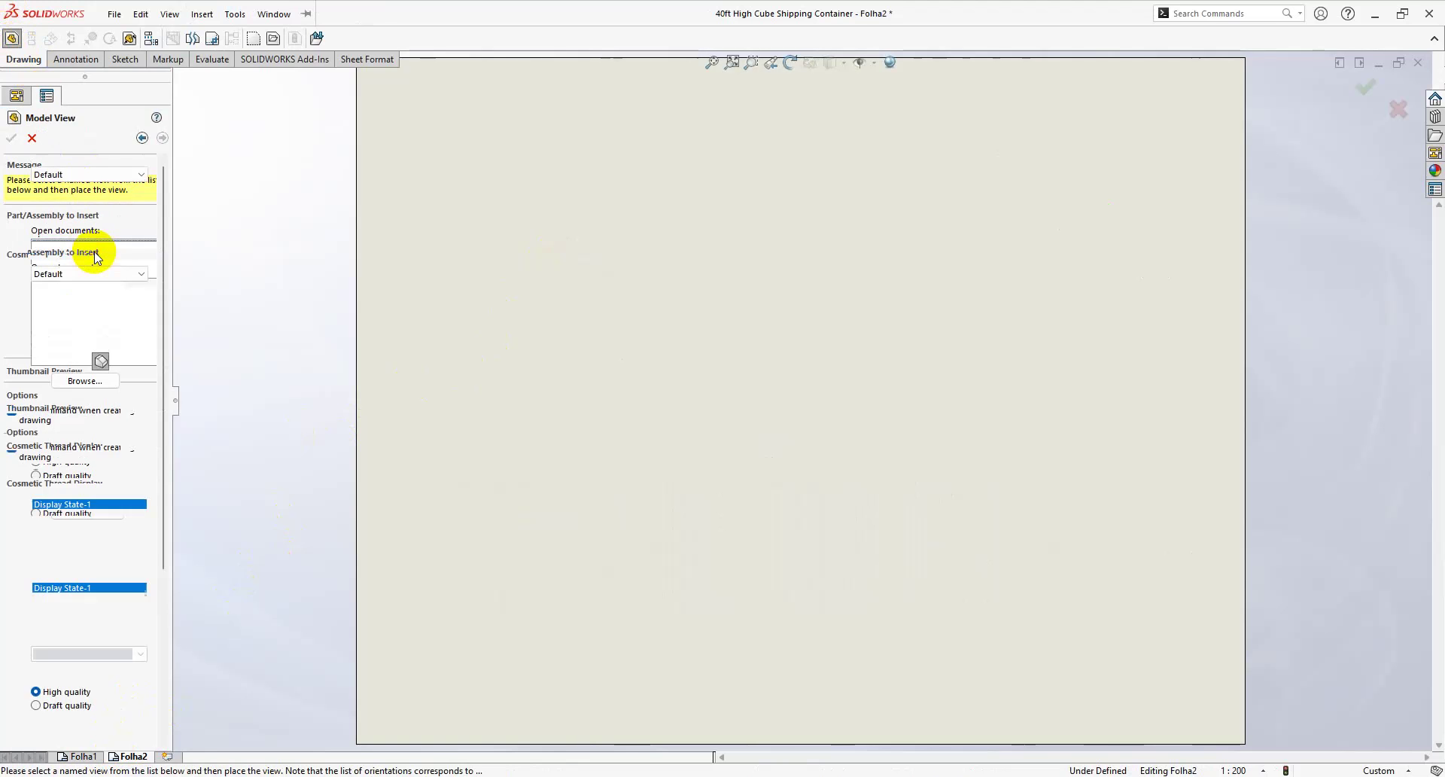
click(1033, 268)
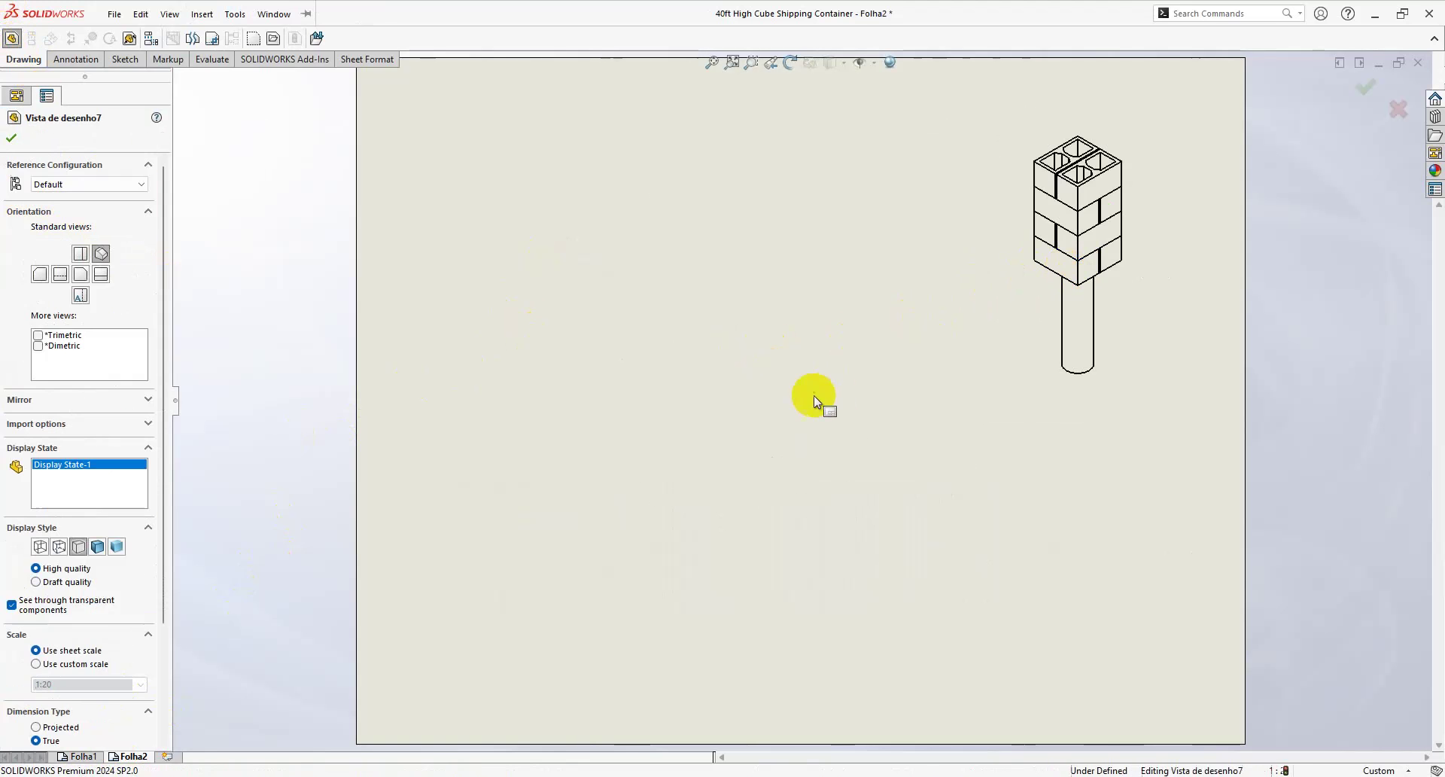
drag(1049, 400, 719, 512)
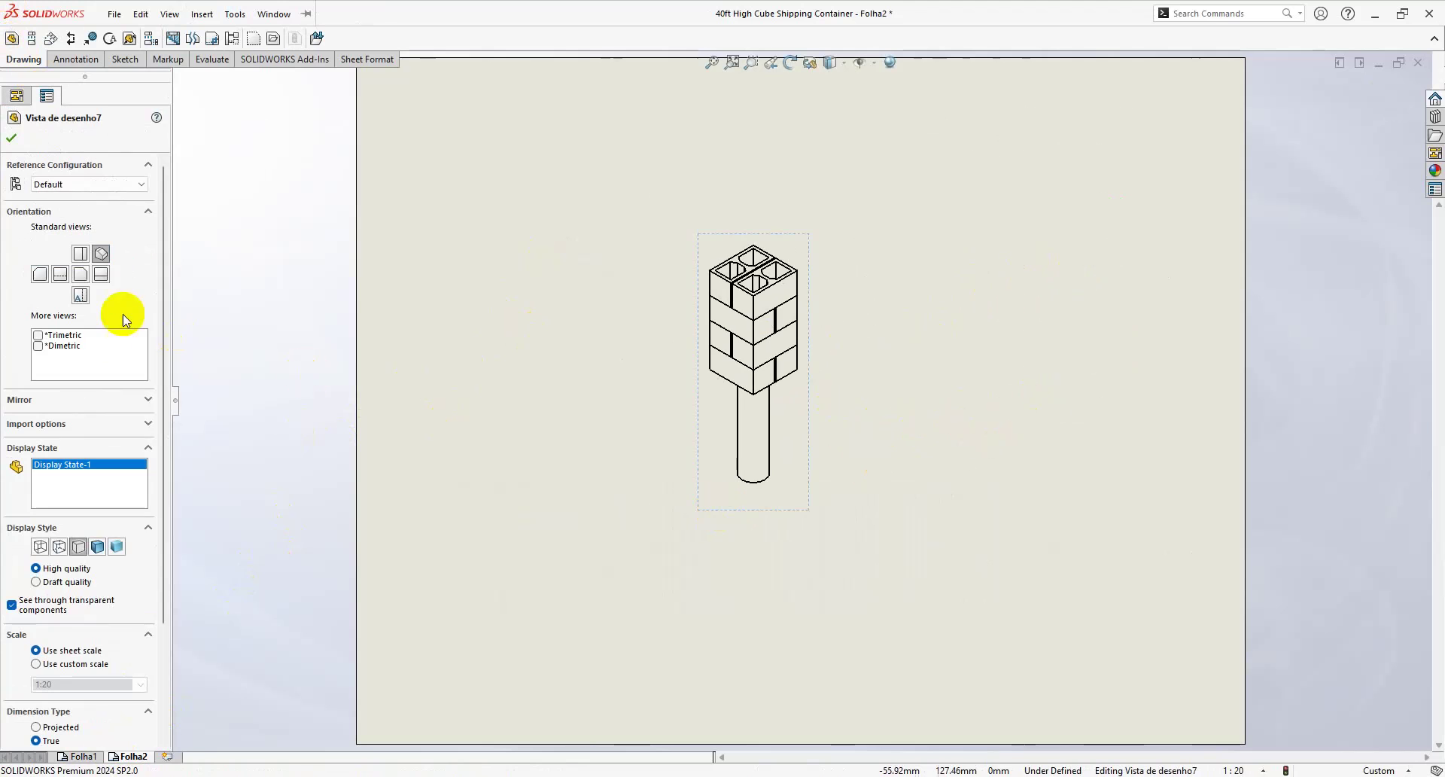
Step: Make it a Front view, shift it lower left, and project a top view above it
click(81, 274)
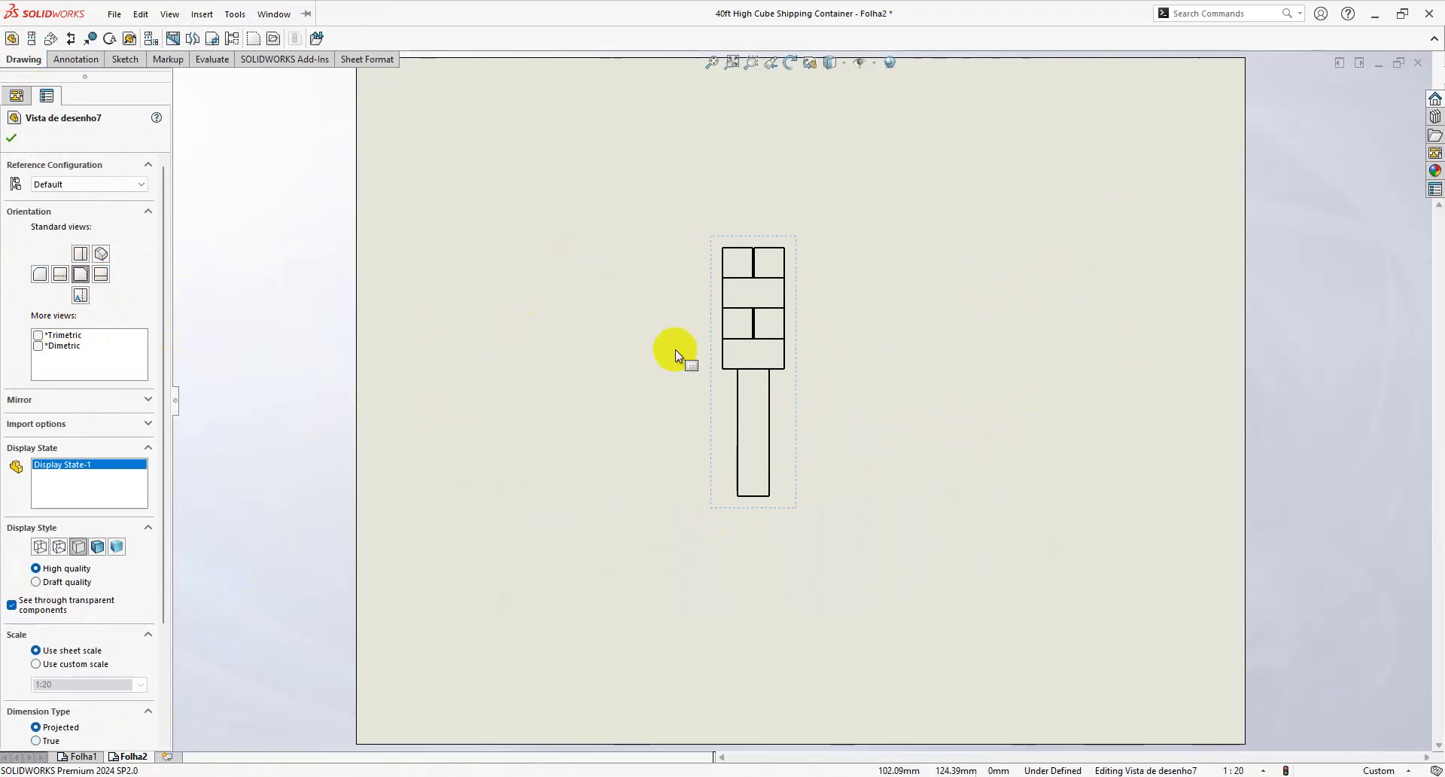
drag(751, 508, 686, 612)
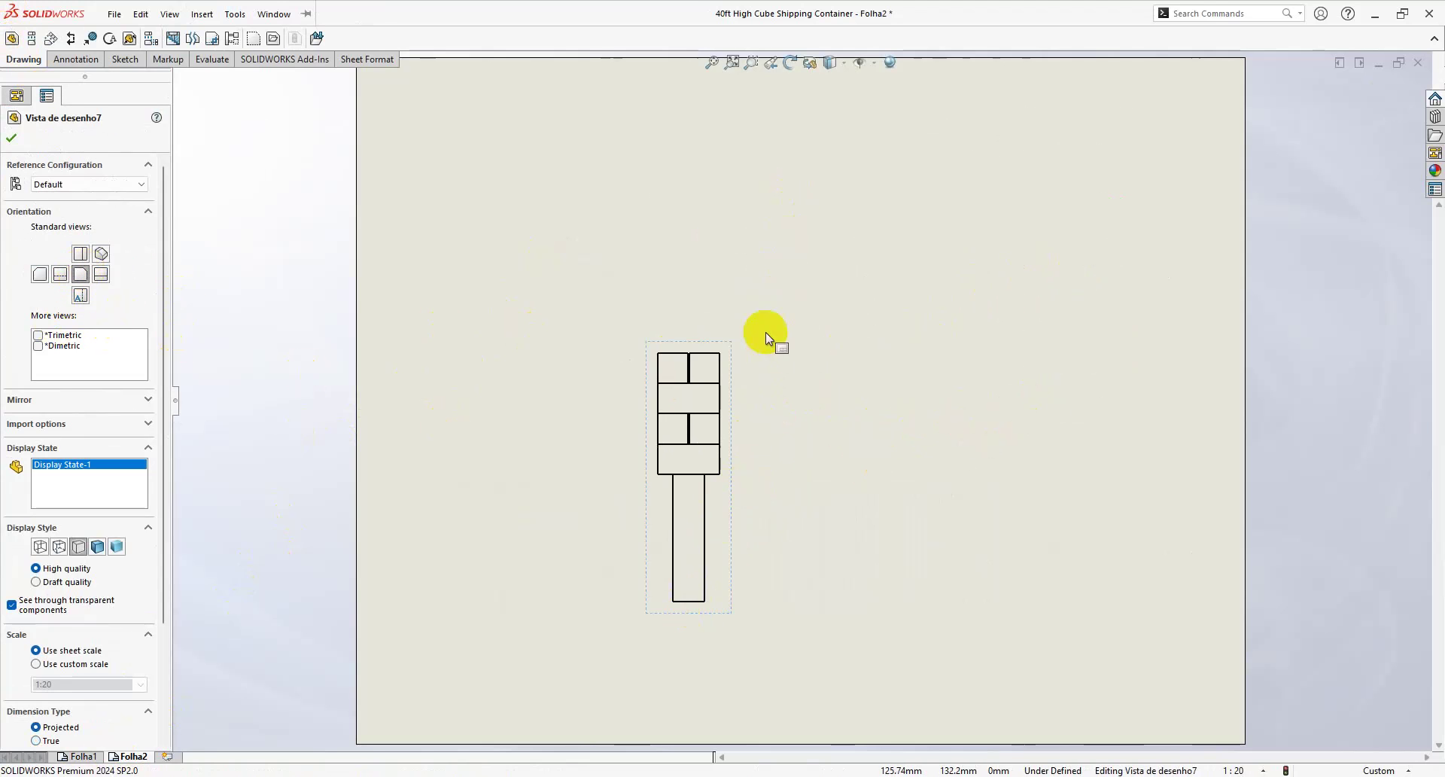
click(805, 303)
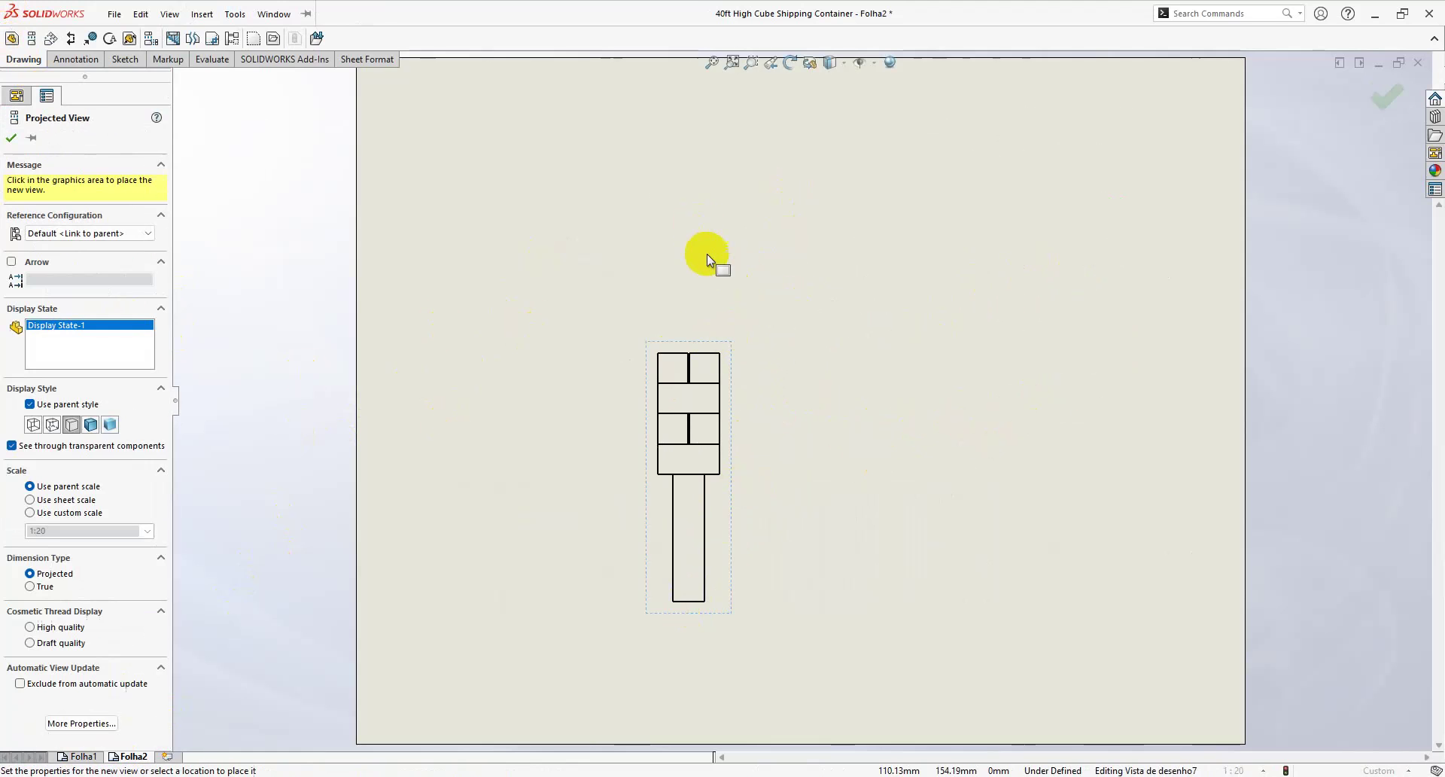
click(707, 251)
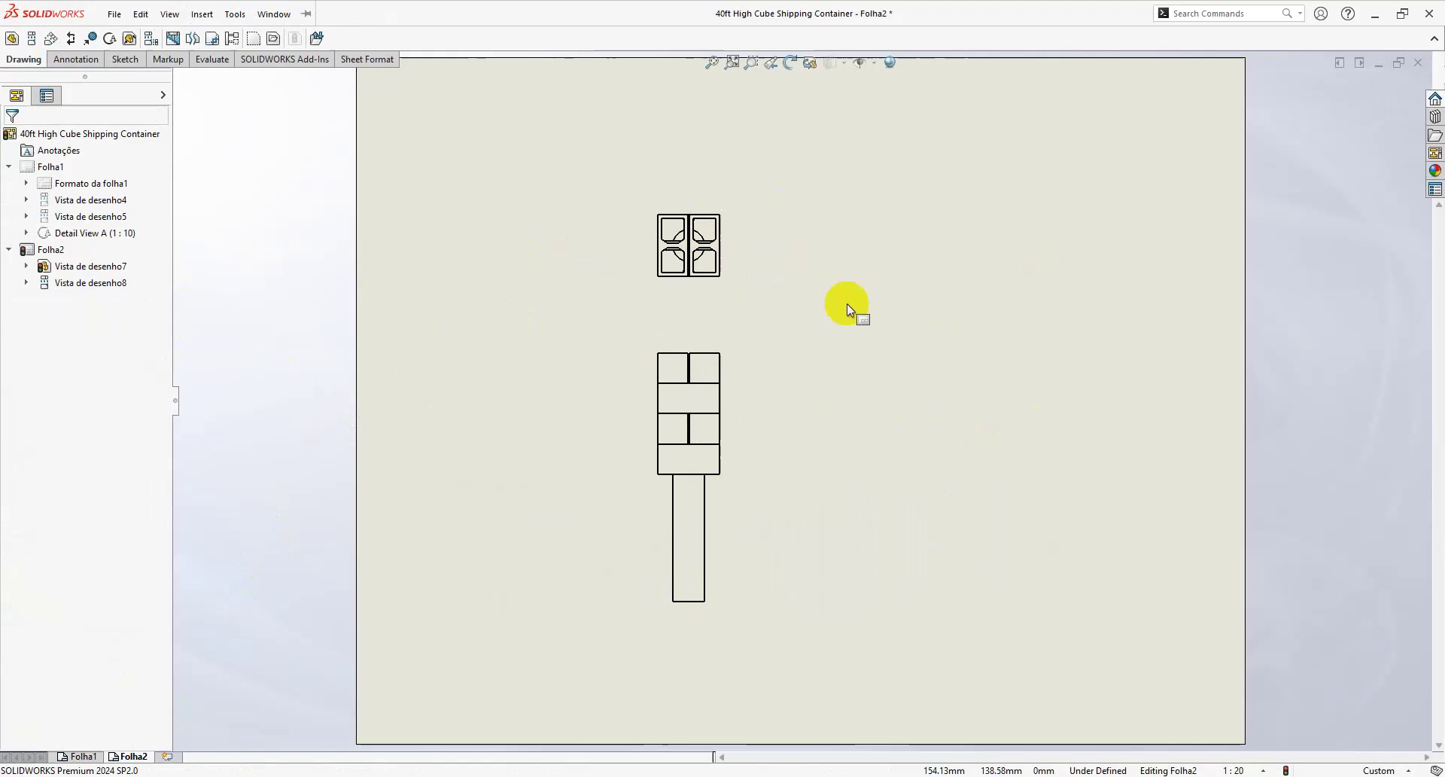
Step: Project an isometric view from the front view and place it at the sheet's top right
click(734, 546)
click(825, 493)
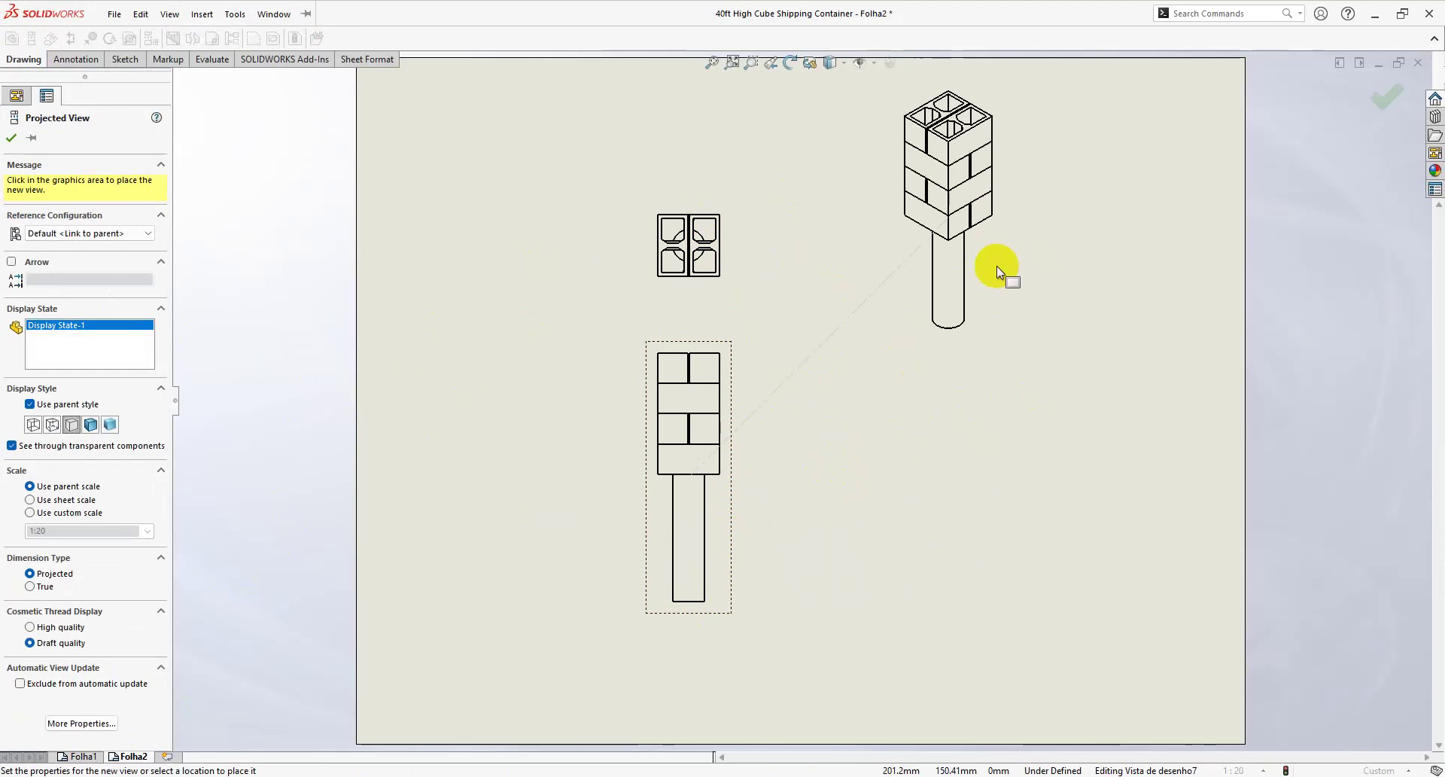
click(994, 265)
key(z)
scroll(977, 367, down, 1)
drag(861, 380, 968, 388)
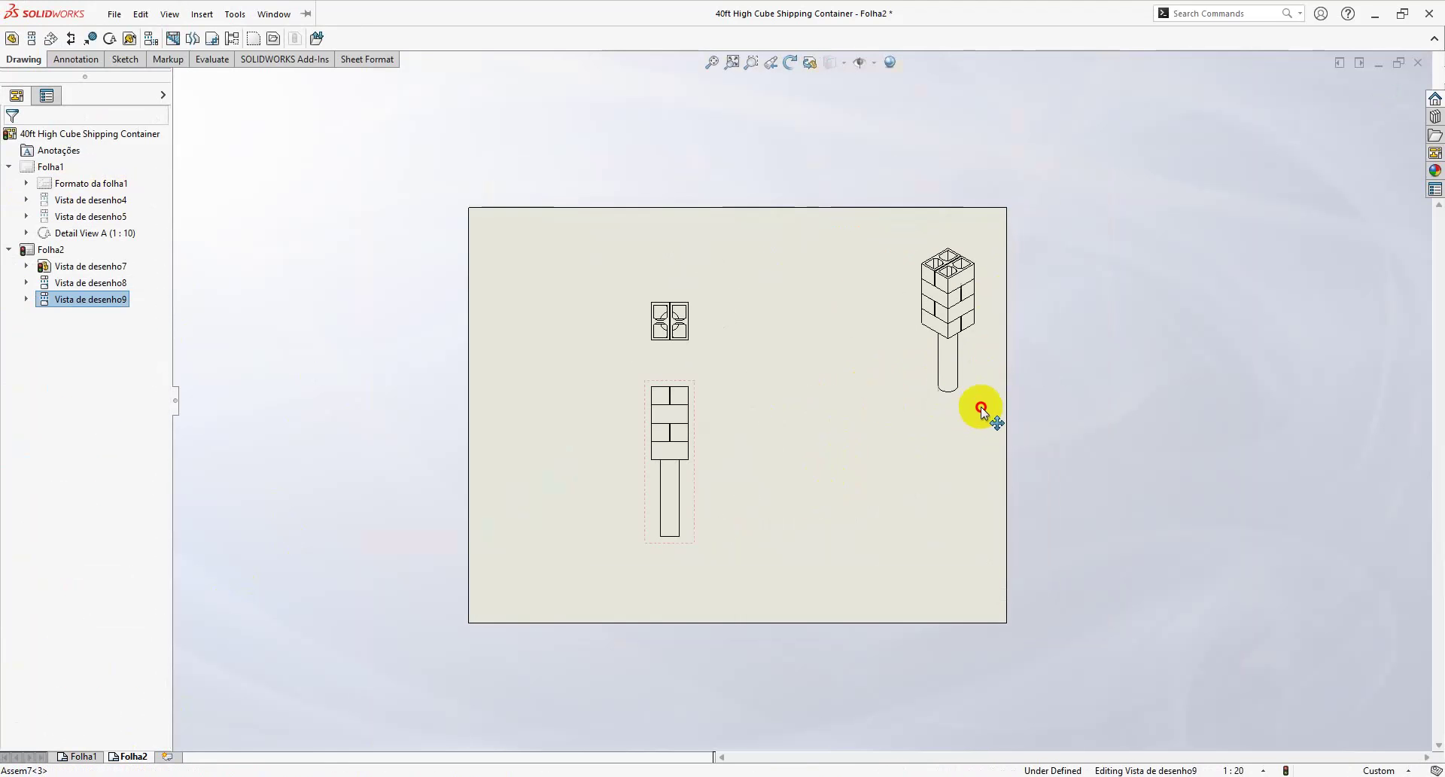
click(1050, 441)
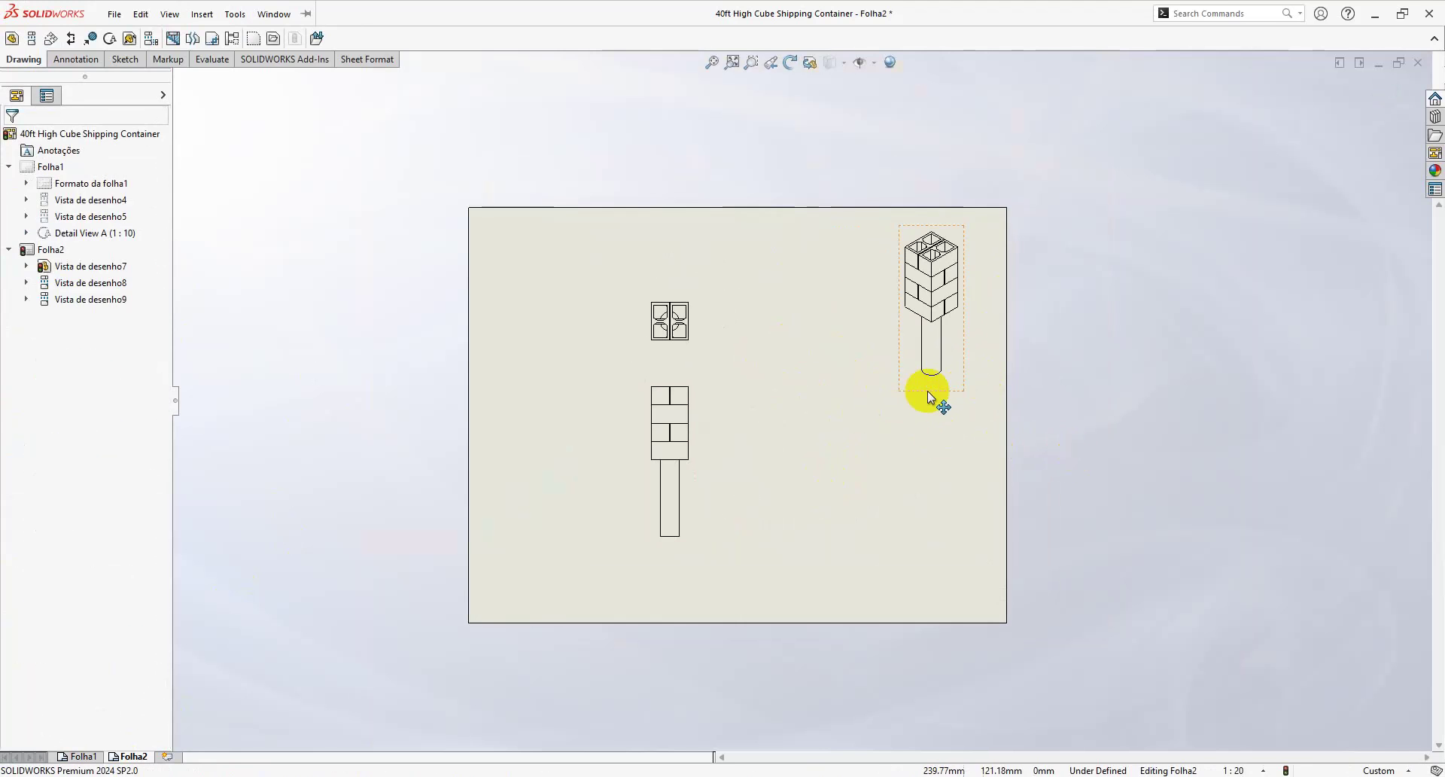
Step: Set the isometric view's display style to Shaded With Edges and nudge it slightly down
click(670, 410)
click(106, 375)
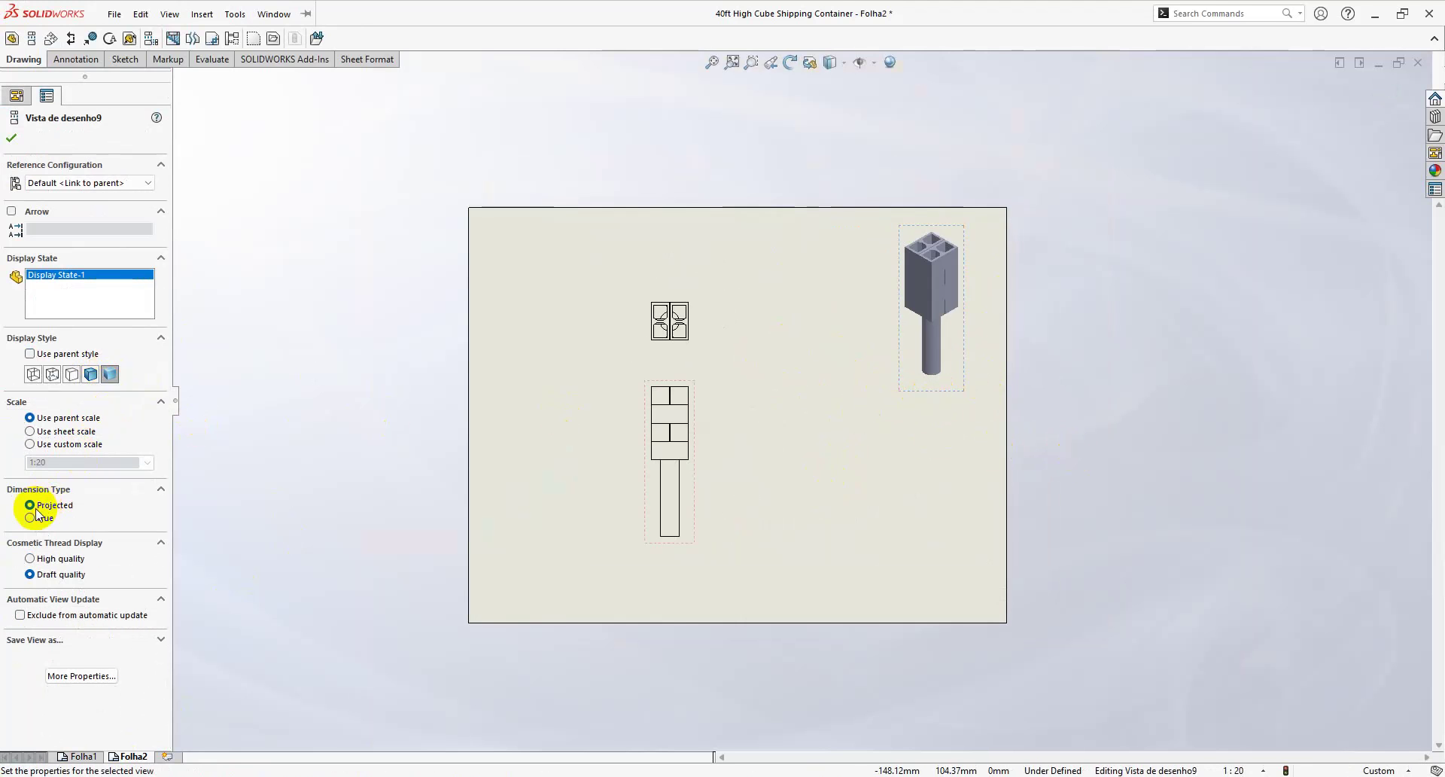
click(418, 254)
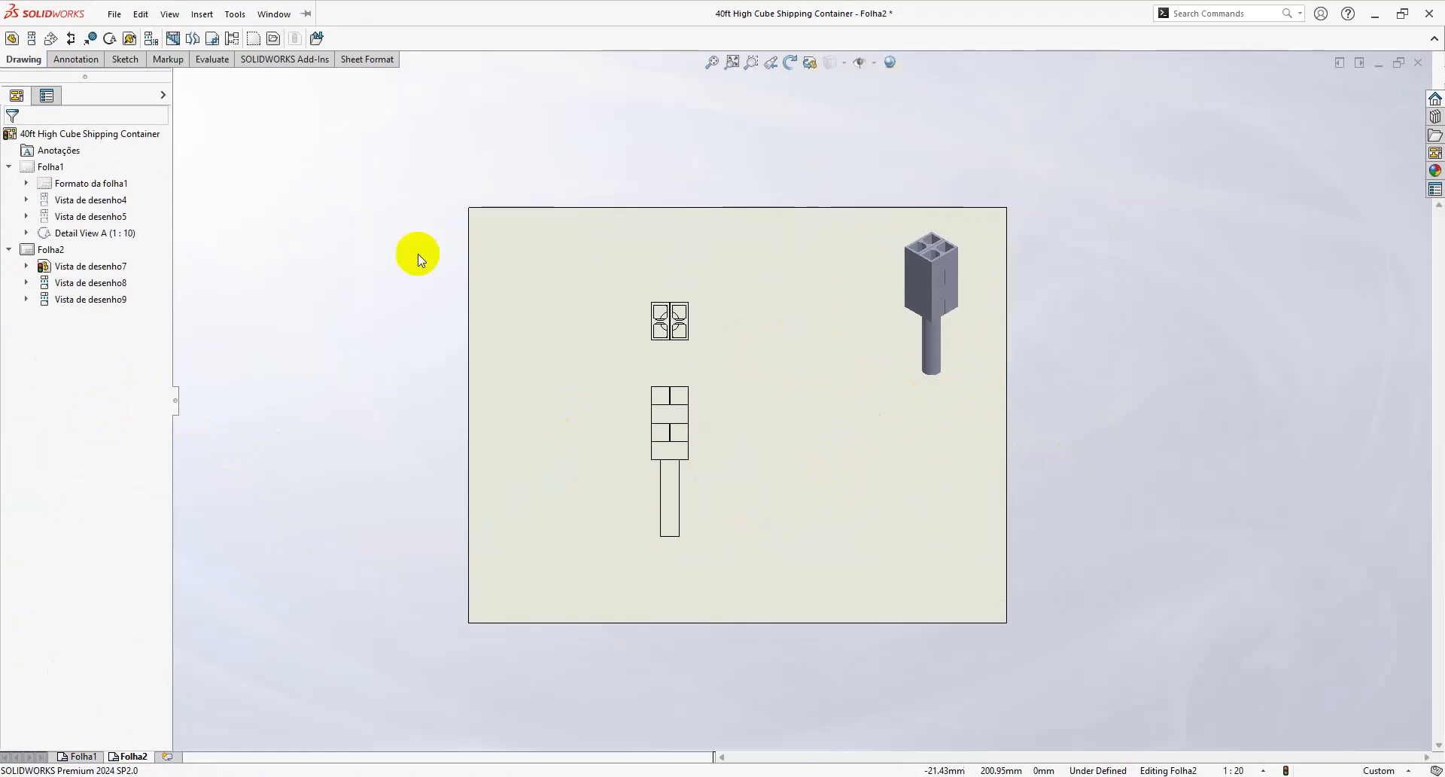
click(670, 399)
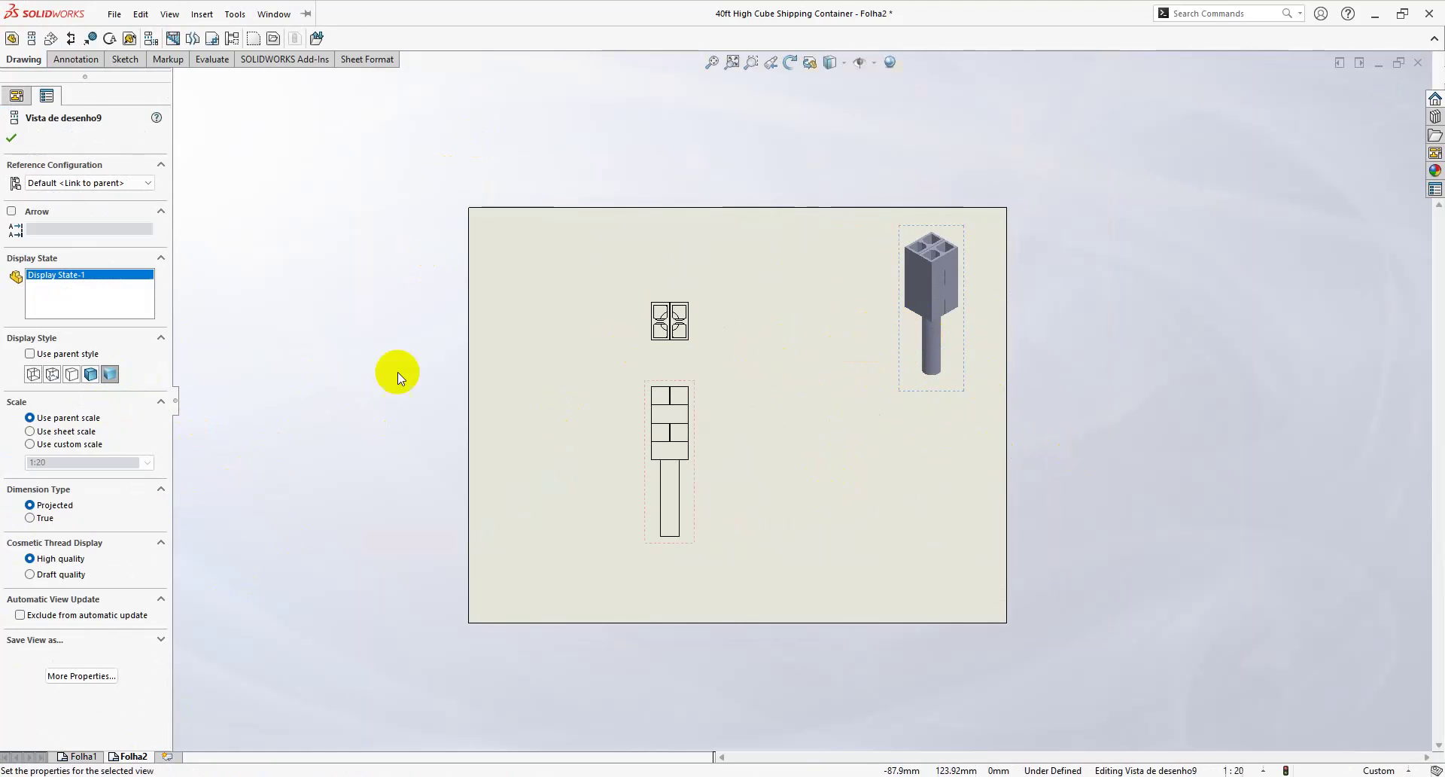
click(89, 374)
click(287, 432)
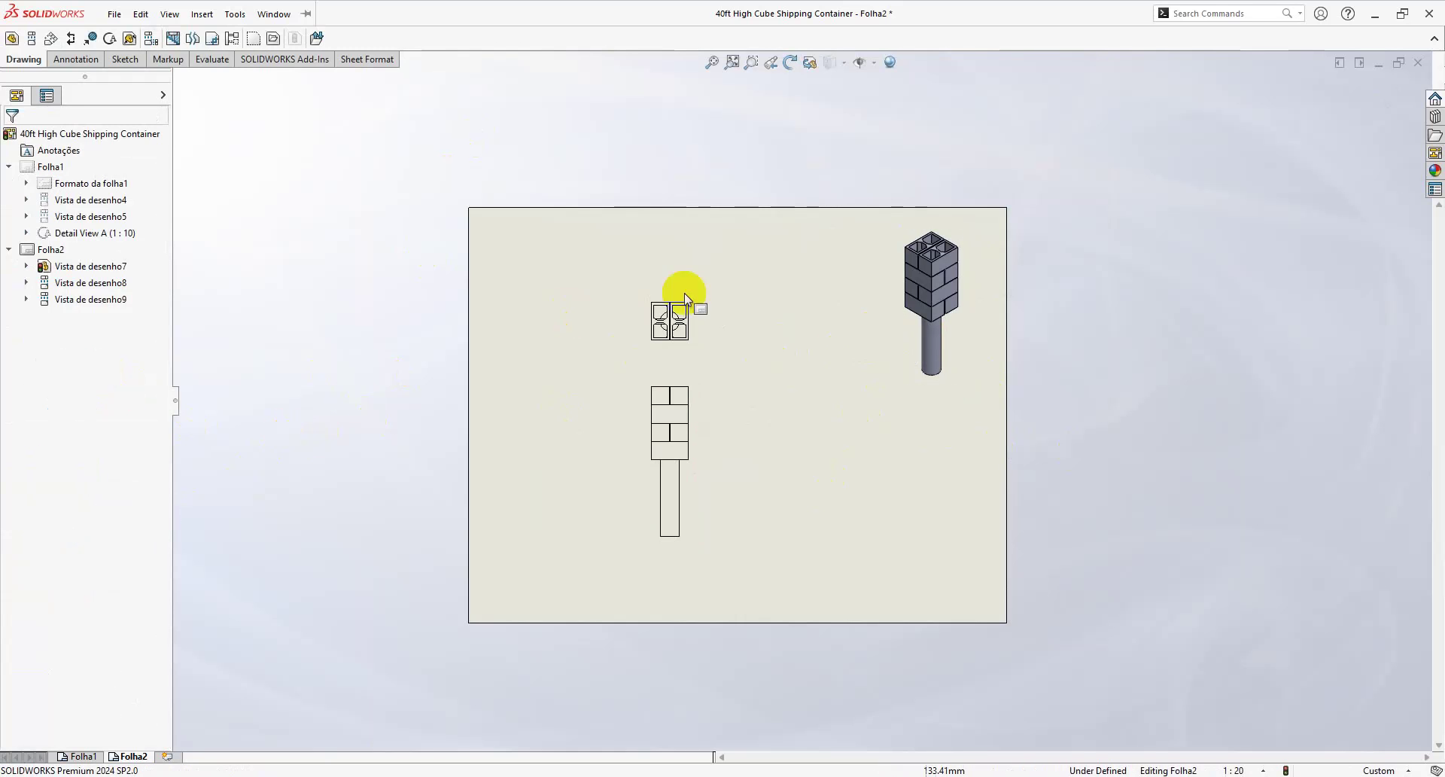
drag(916, 393, 919, 411)
Step: Add the title note 'Fundação' at the sheet's top left
click(384, 184)
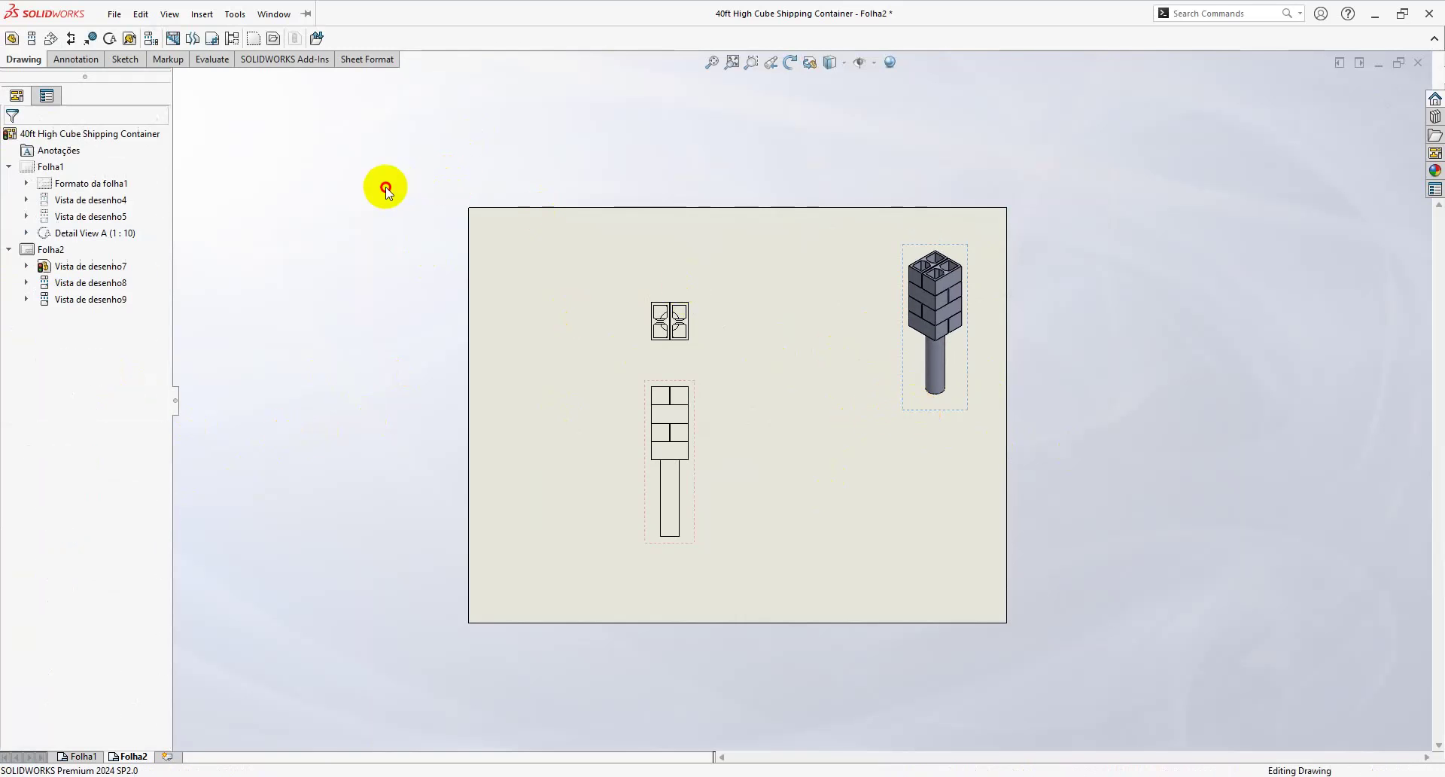
click(76, 60)
click(107, 42)
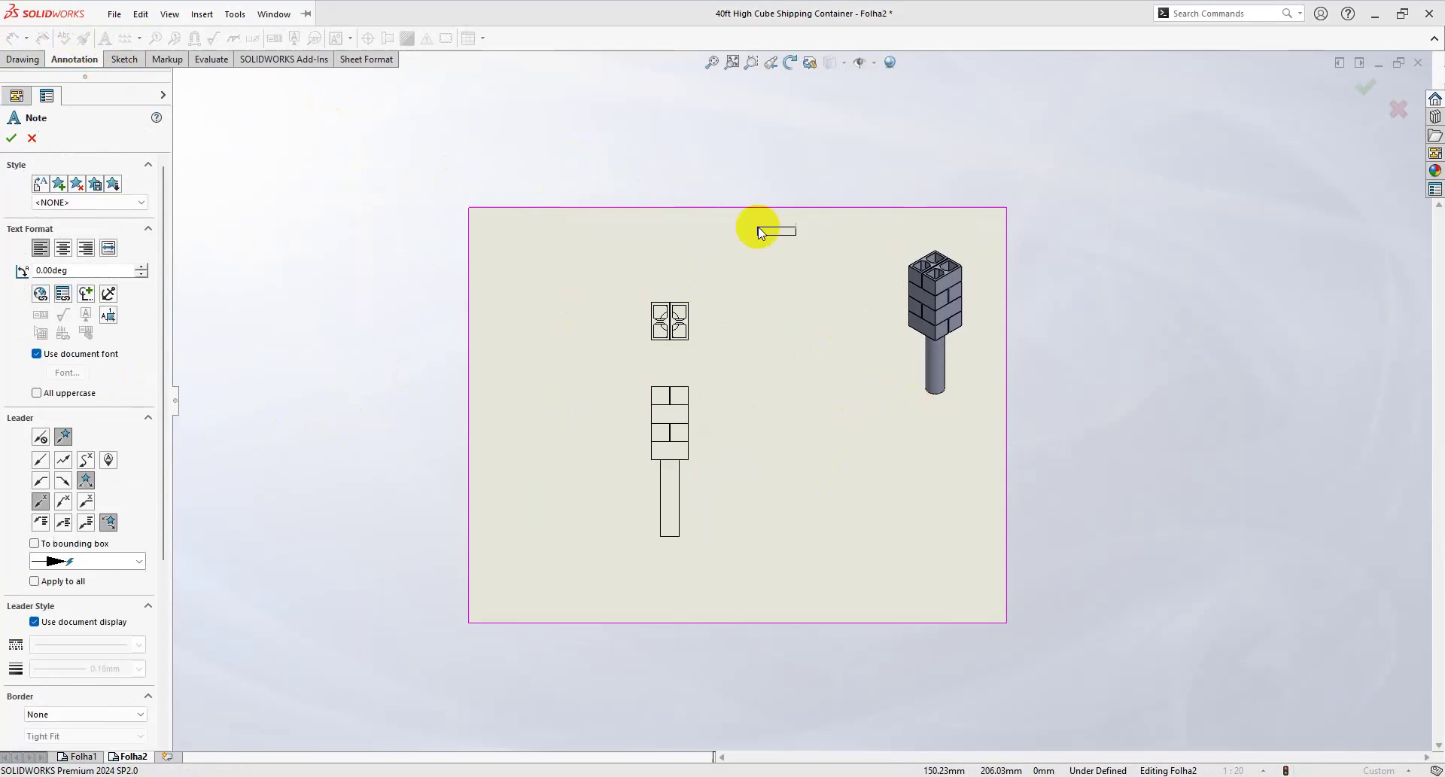
scroll(877, 306, down, 3)
scroll(783, 213, down, 1)
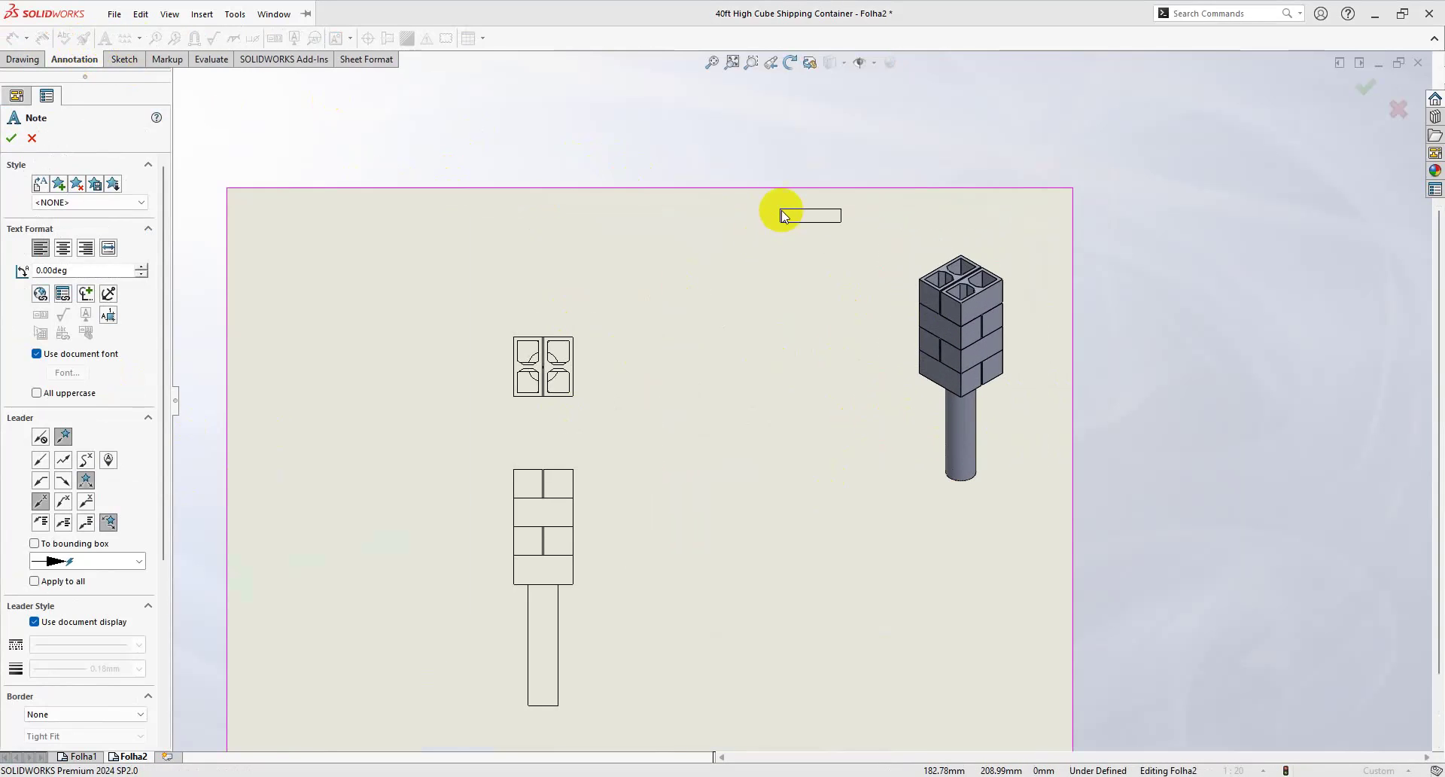
click(267, 222)
text(Fundação)
click(779, 342)
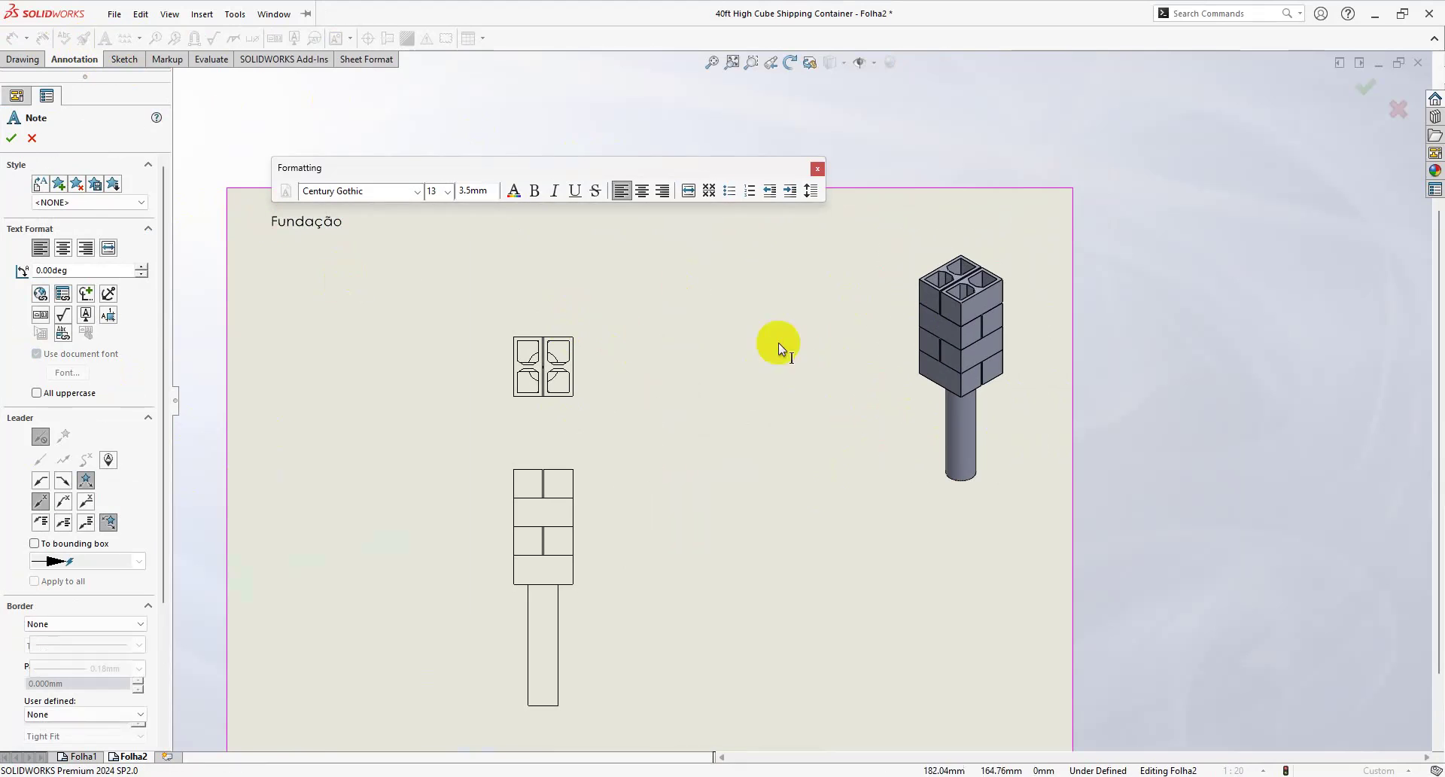
Step: Label the pile with a leader note reading 'Estaca de 200mm'
click(949, 436)
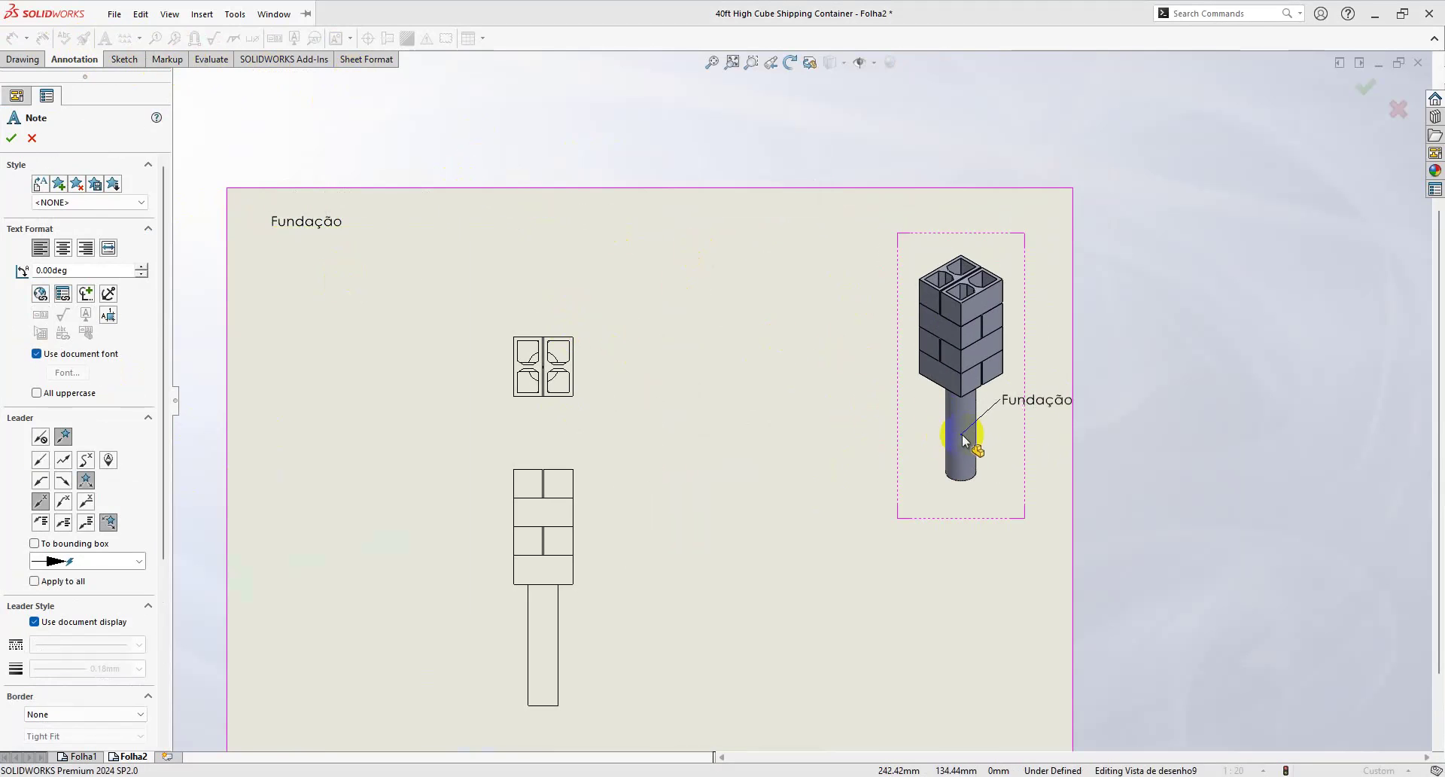
click(805, 403)
text(Es)
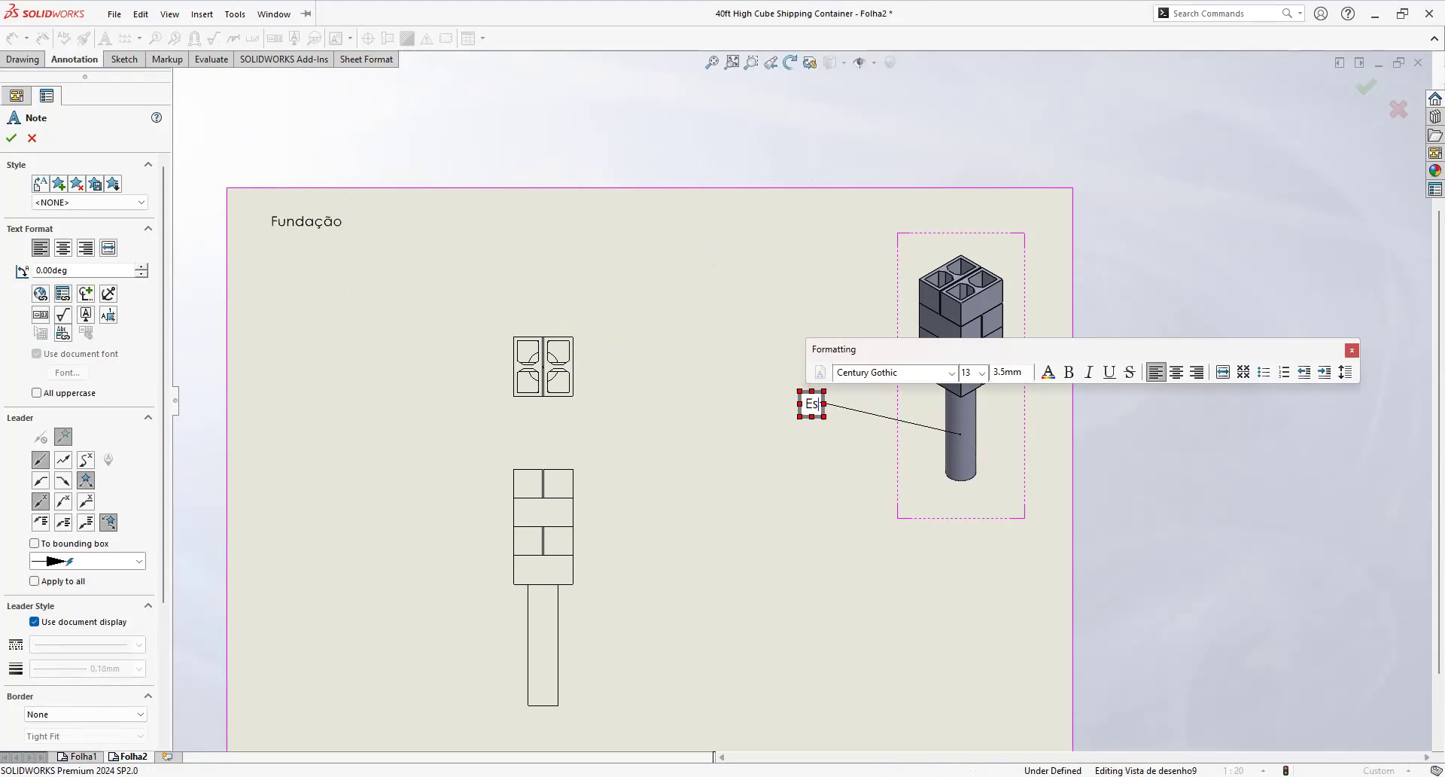
text(taca de )
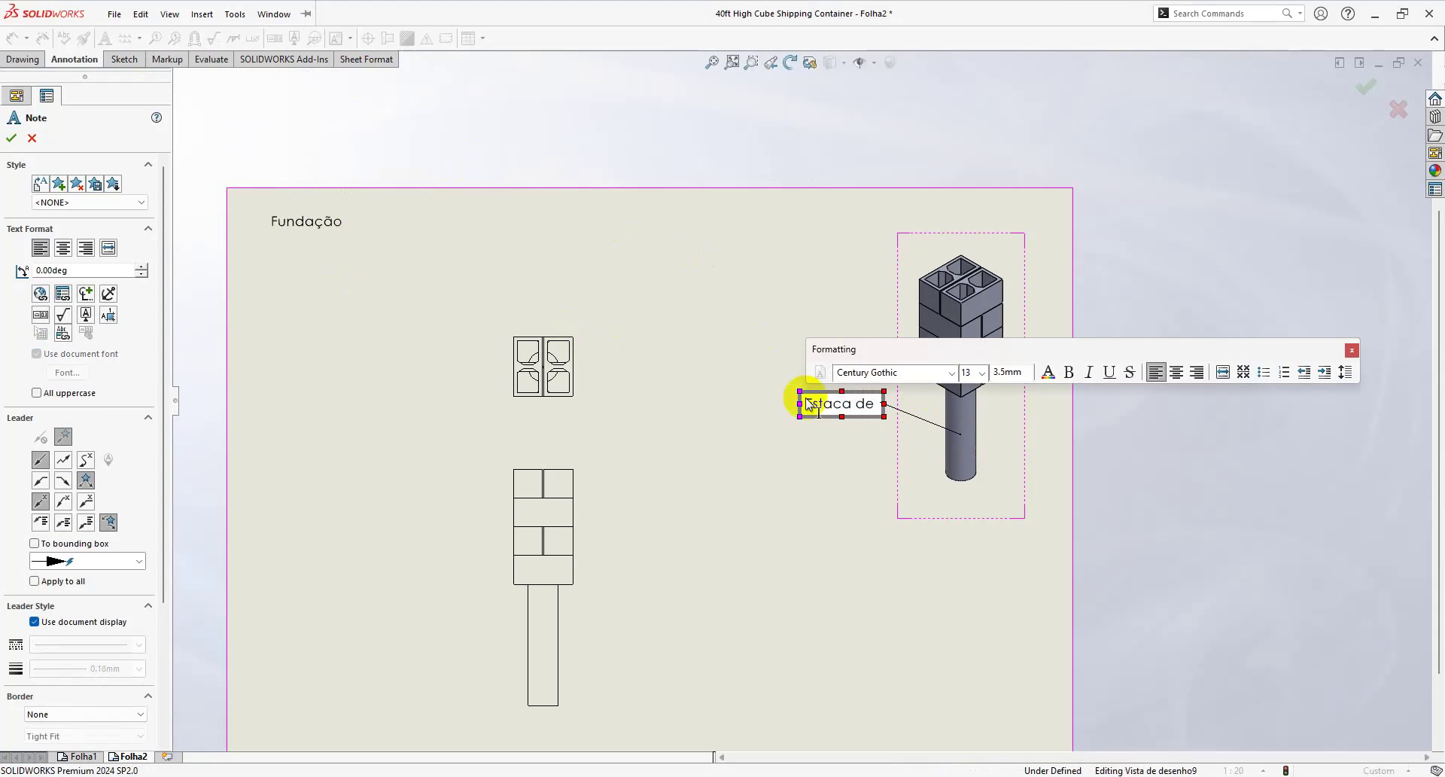
text(200mm)
click(1181, 211)
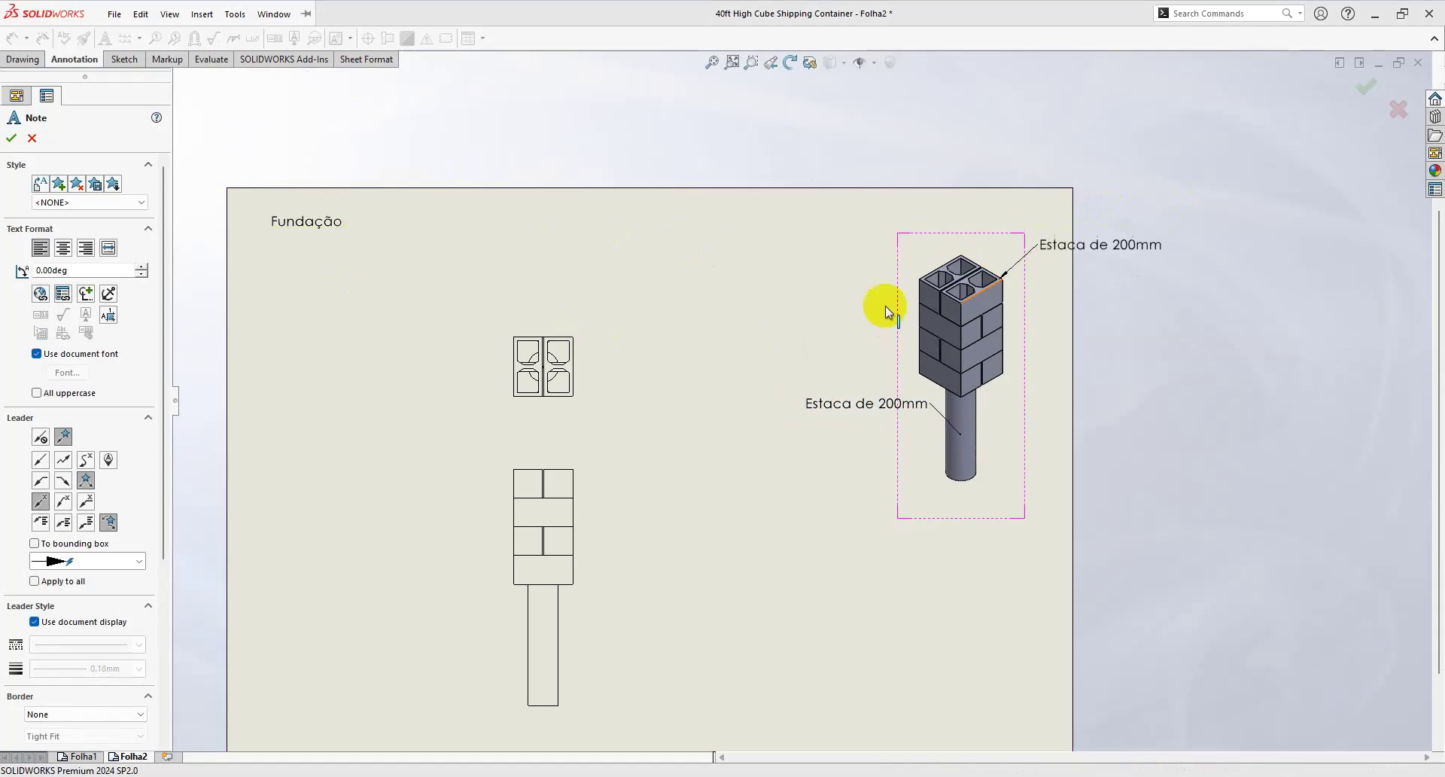
Step: Label the block column with a two-line leader note 'Bloco estrutural Linha 19'
click(945, 299)
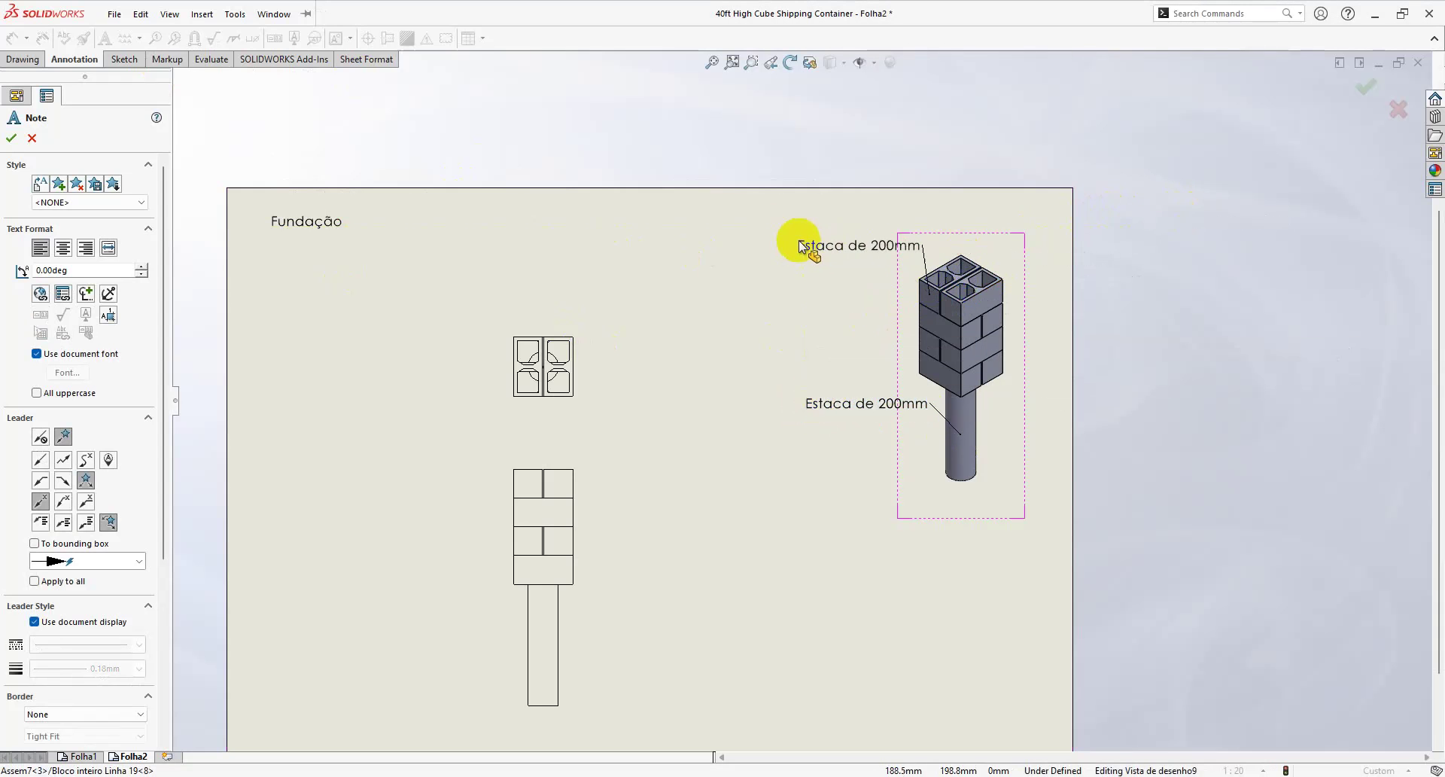
click(741, 230)
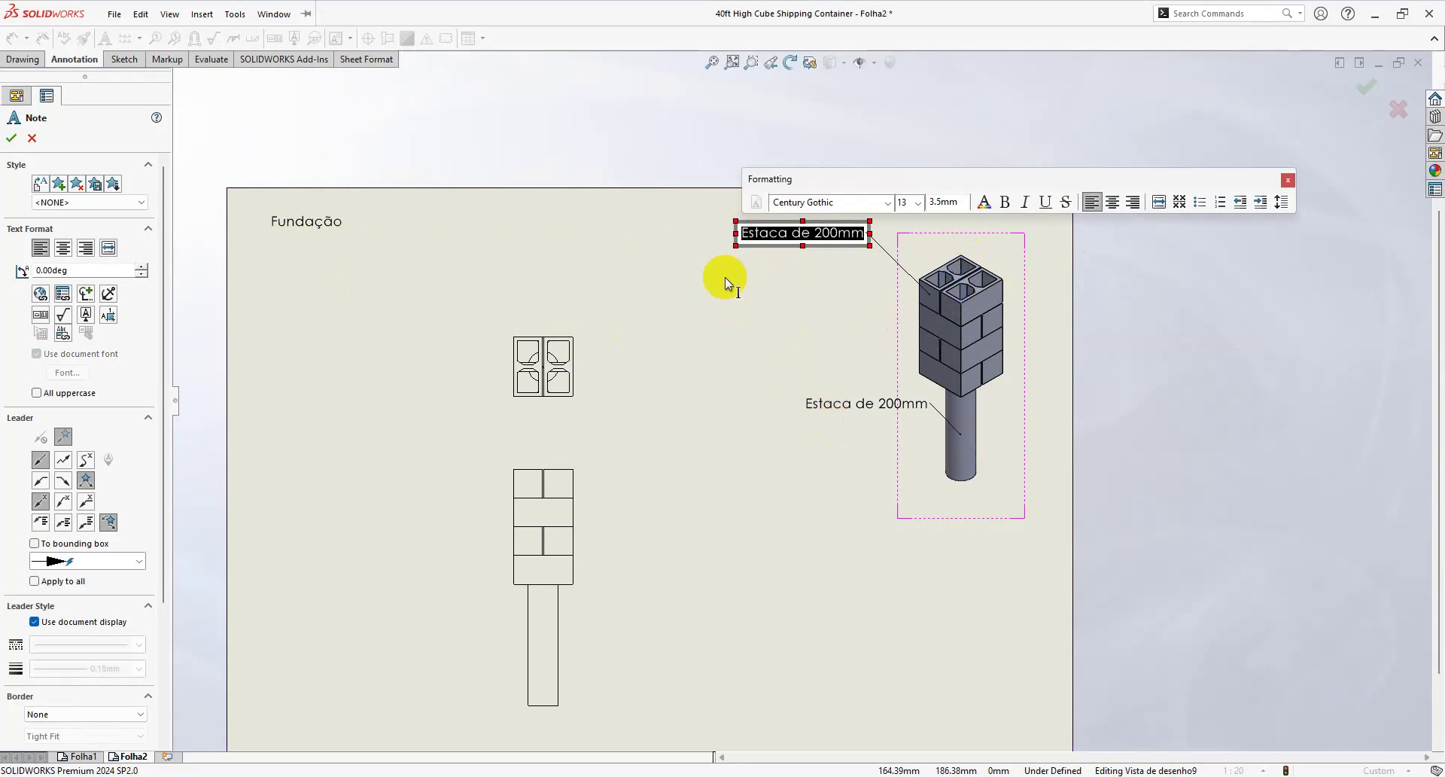
text(Bloco es)
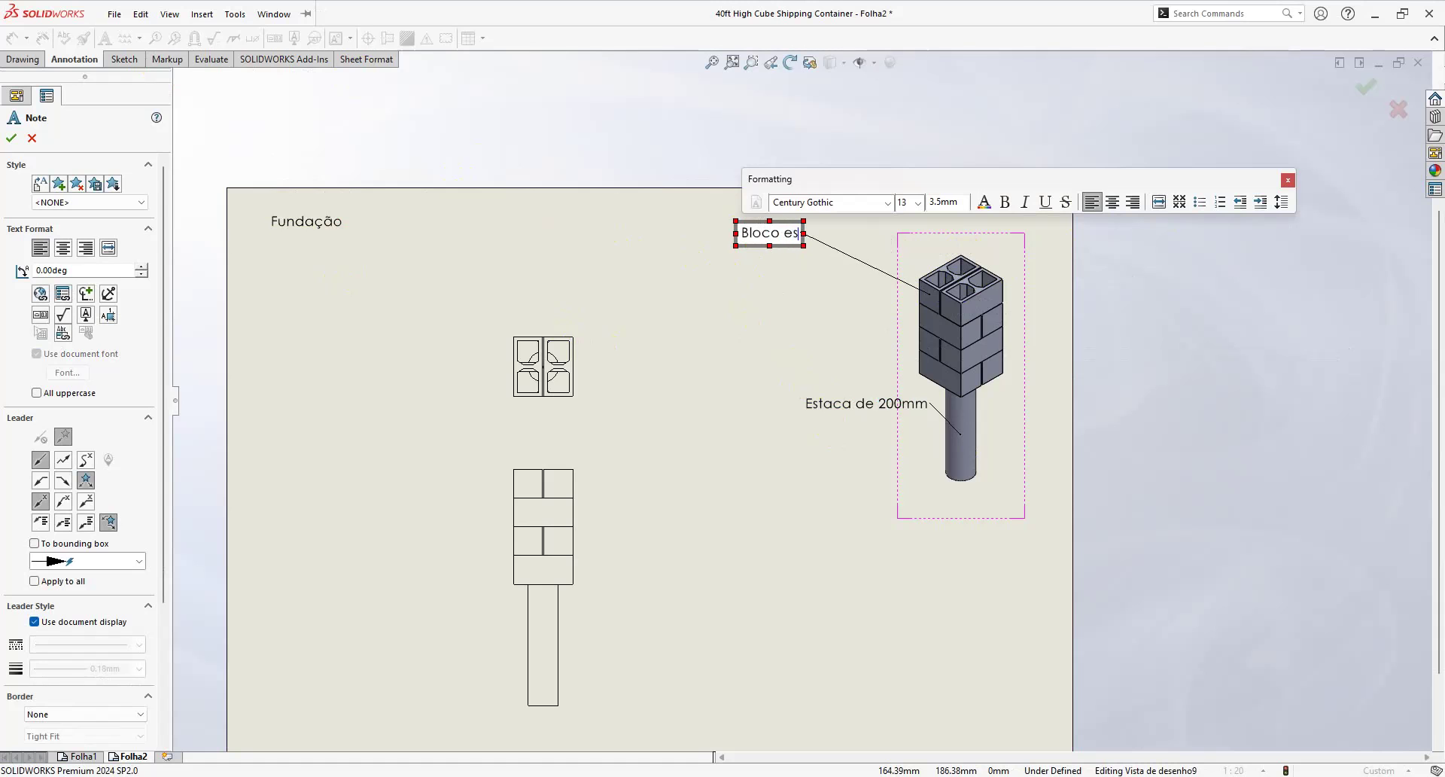
text(trutural)
key(Return)
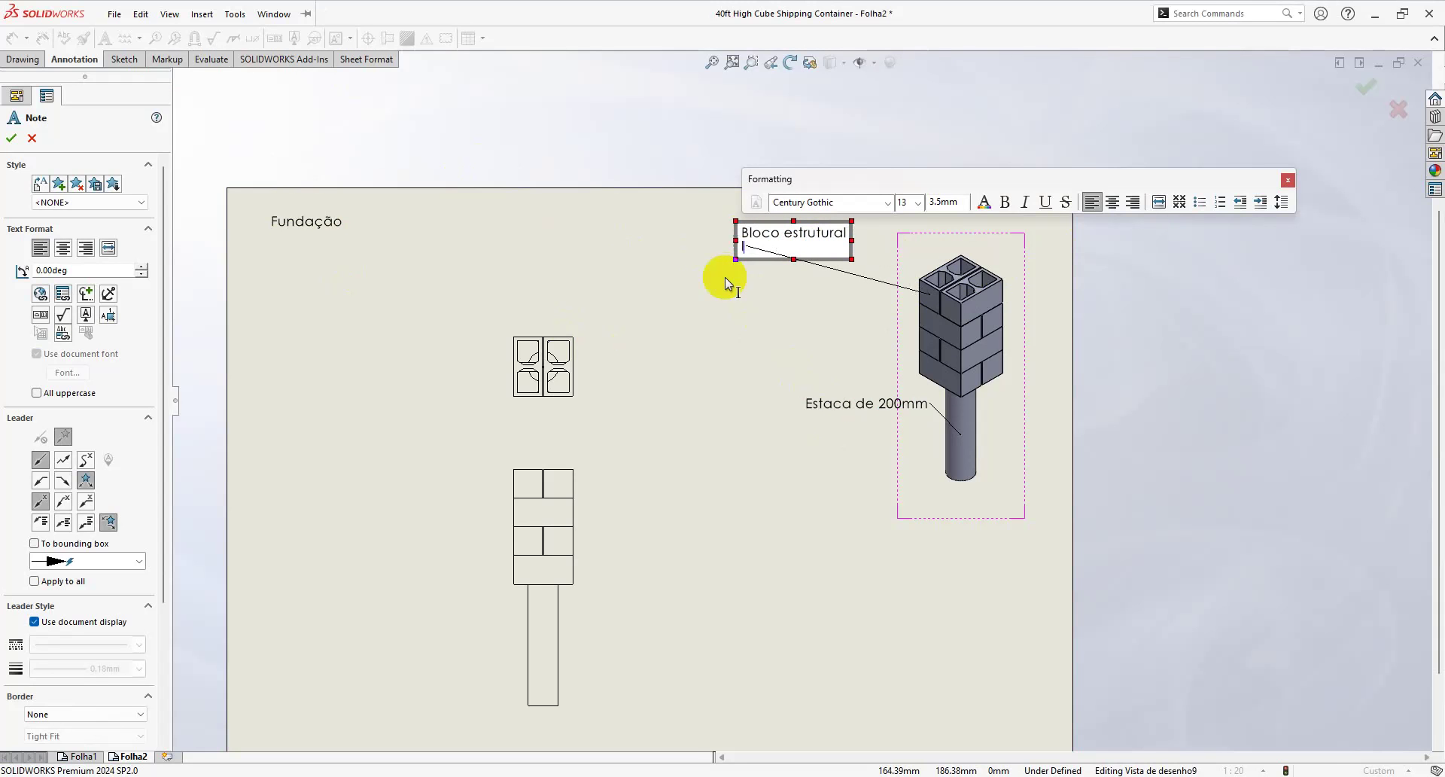
text(Linha 19)
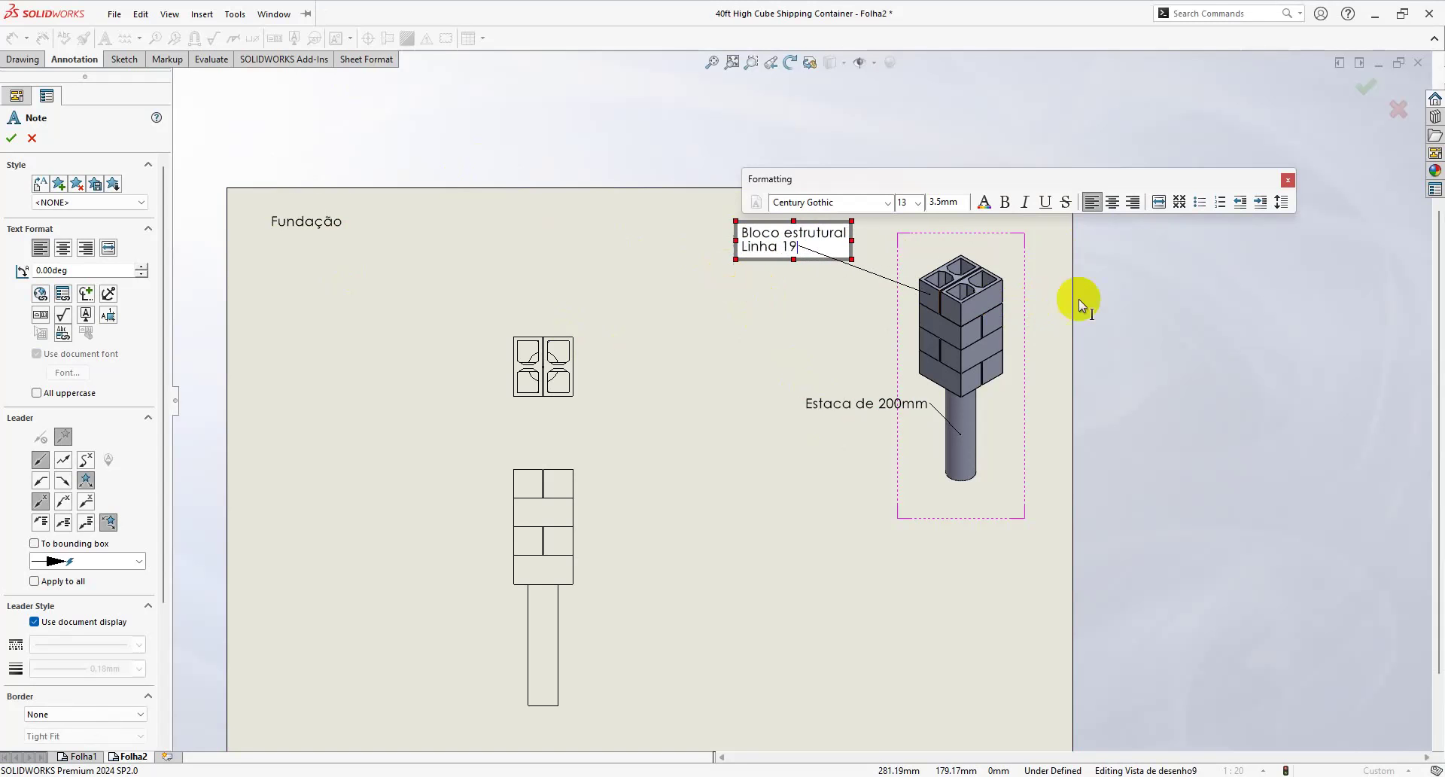
click(1091, 301)
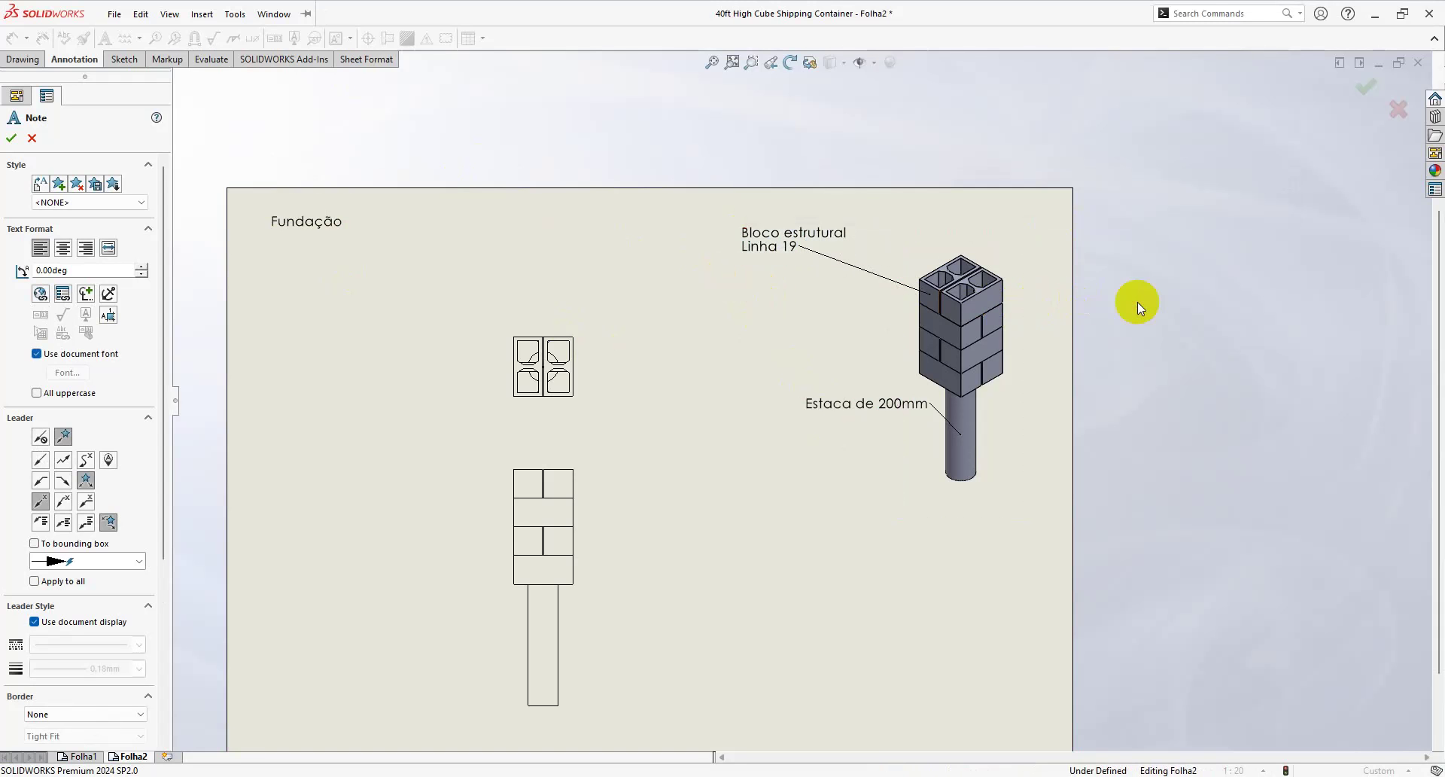
key(Escape)
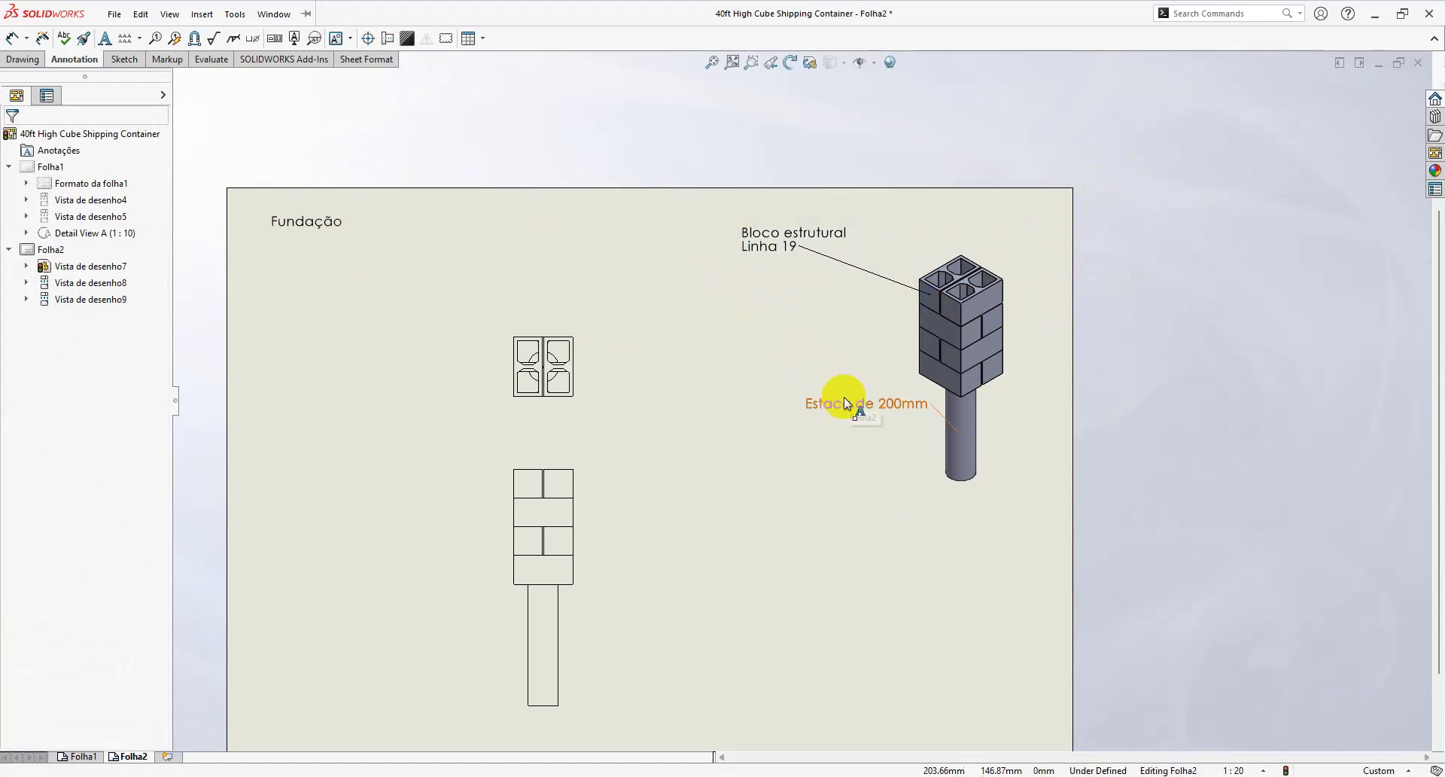
Step: Shift the pile note left and up and the block note slightly right and down
drag(843, 403, 793, 392)
key(Escape)
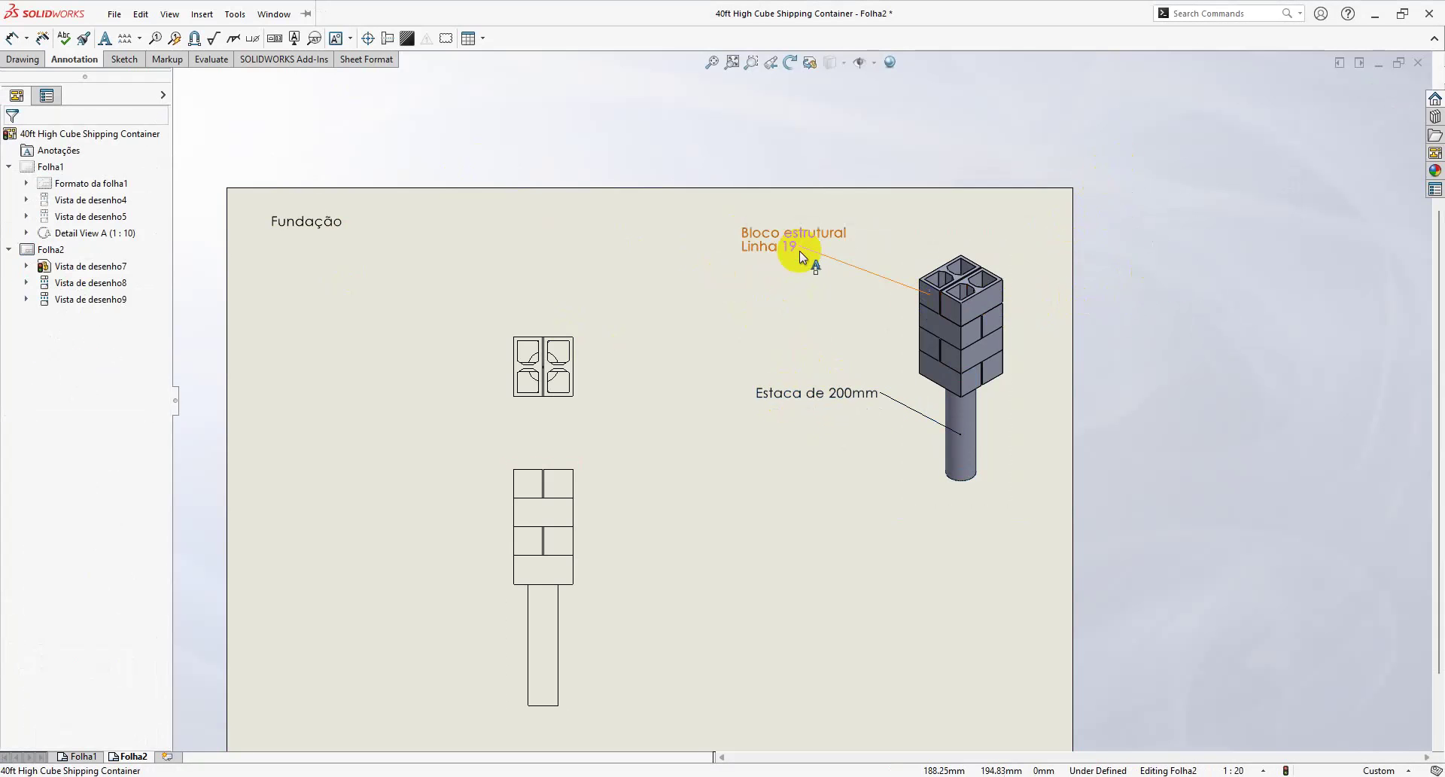
drag(782, 247, 796, 260)
click(864, 525)
scroll(864, 525, up, 1)
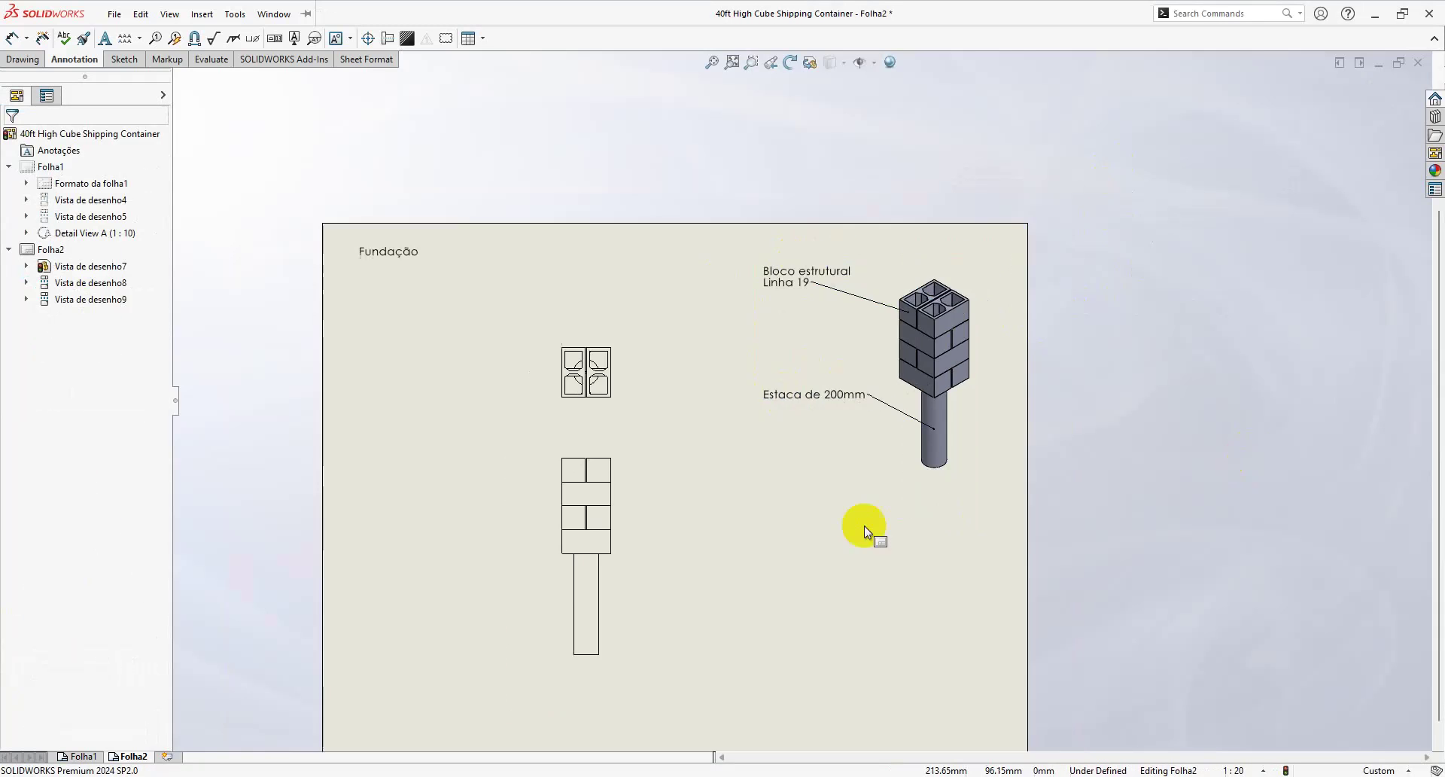
Step: Give the front and top views a custom 1:15 scale, after trying 1:10
click(569, 596)
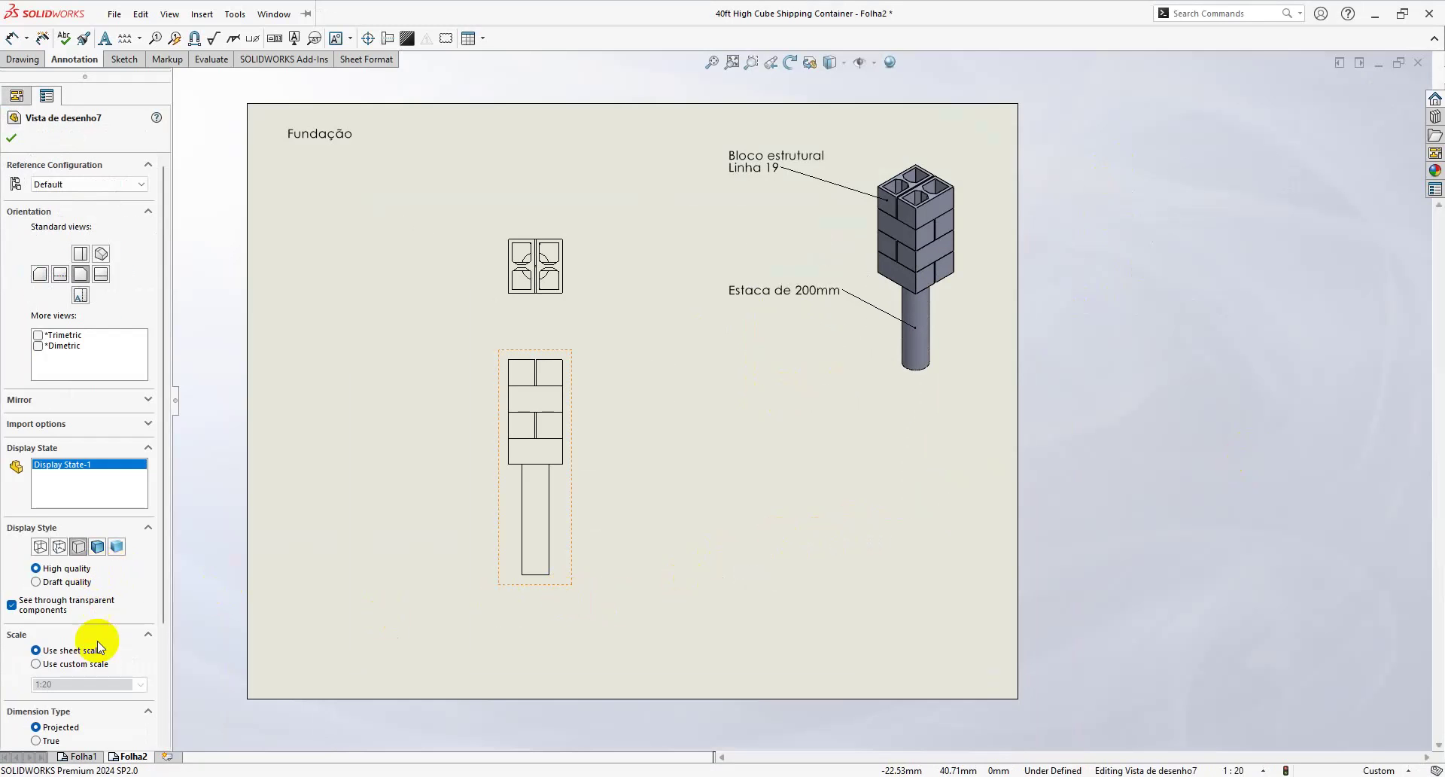
click(78, 666)
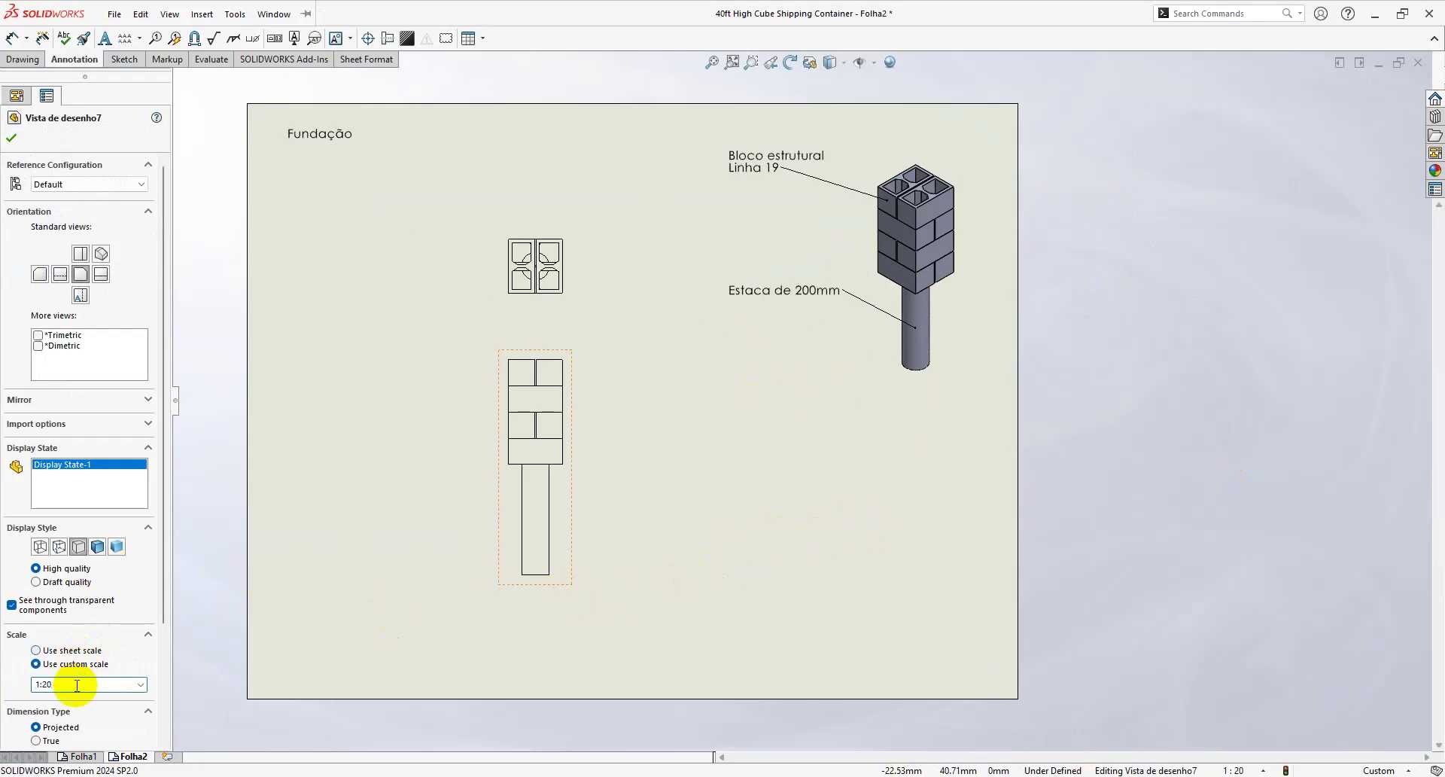
key(Return)
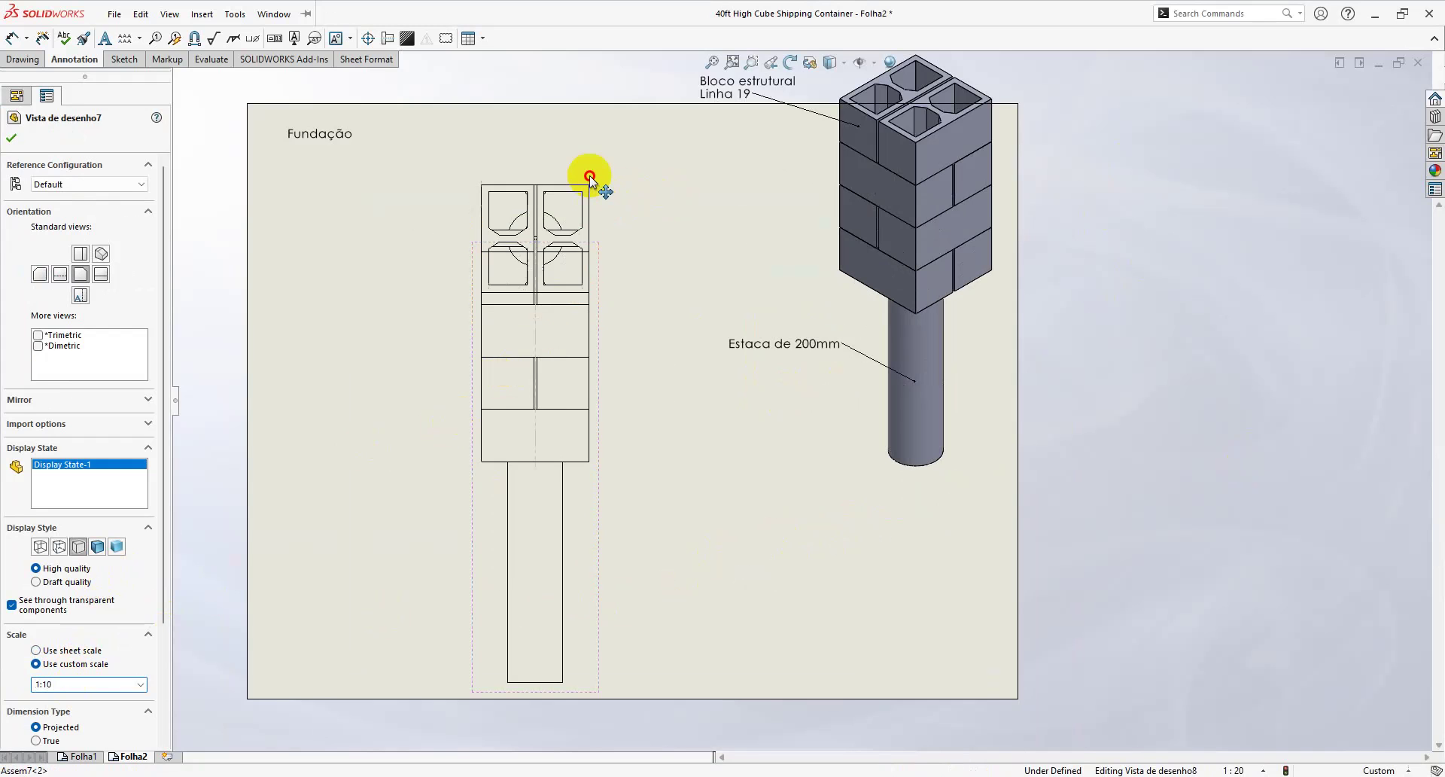
click(616, 92)
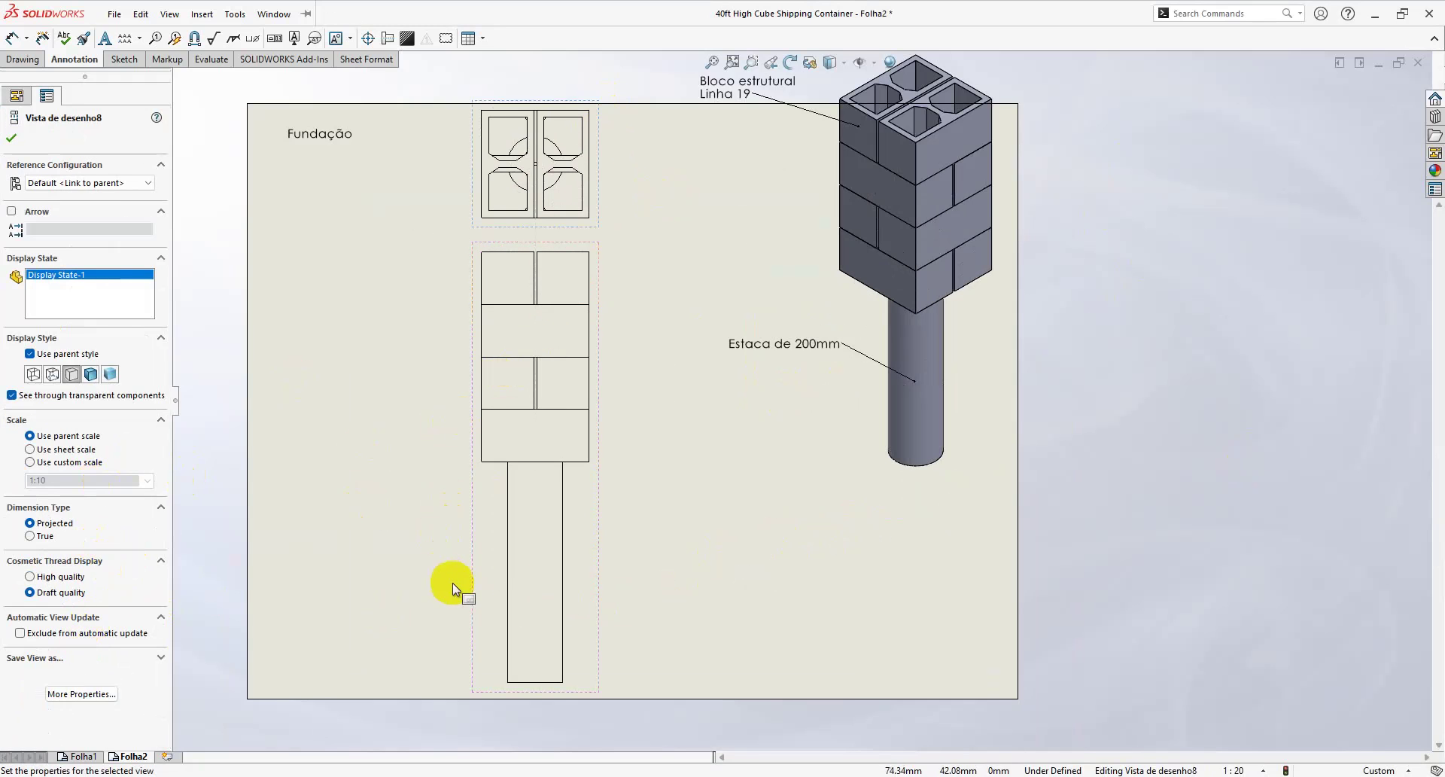
click(473, 577)
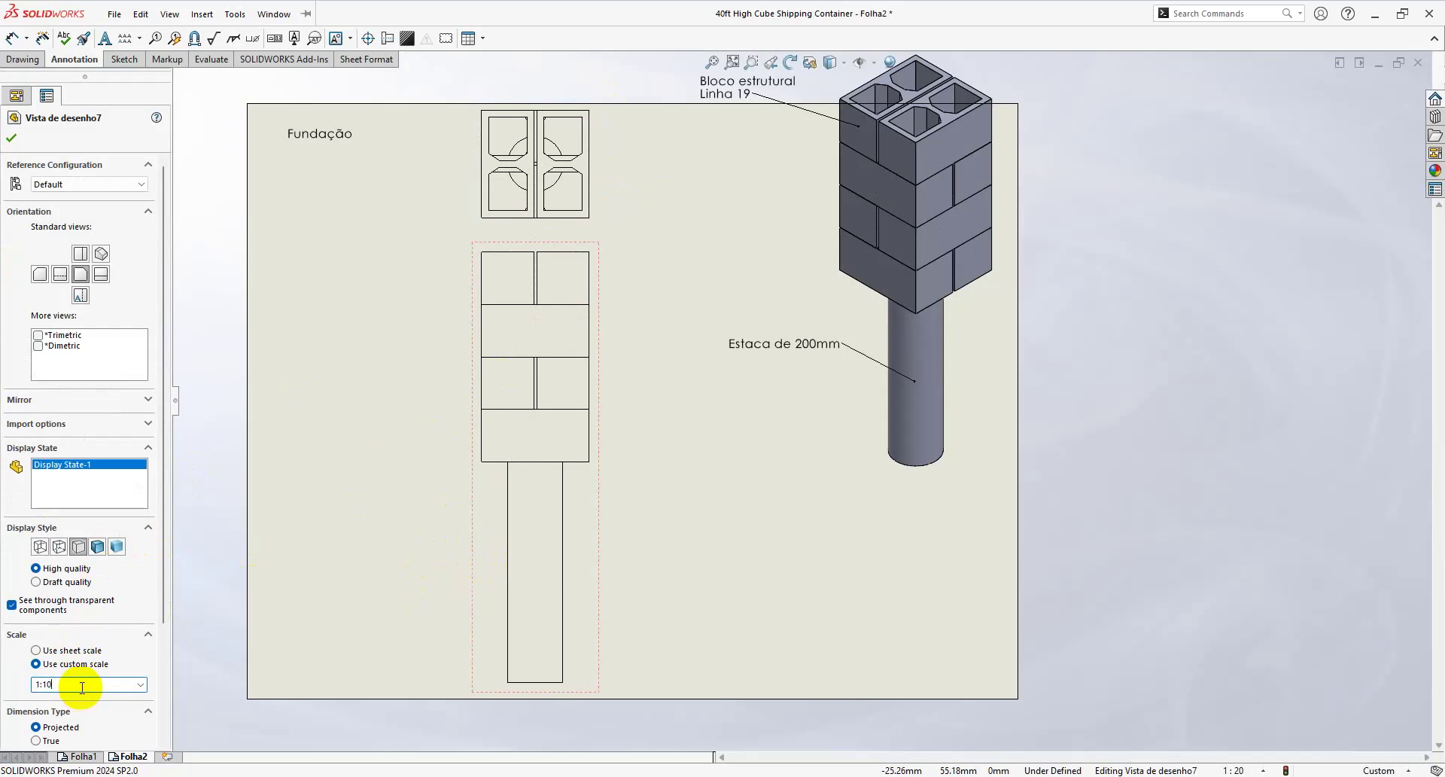
text(5)
key(Return)
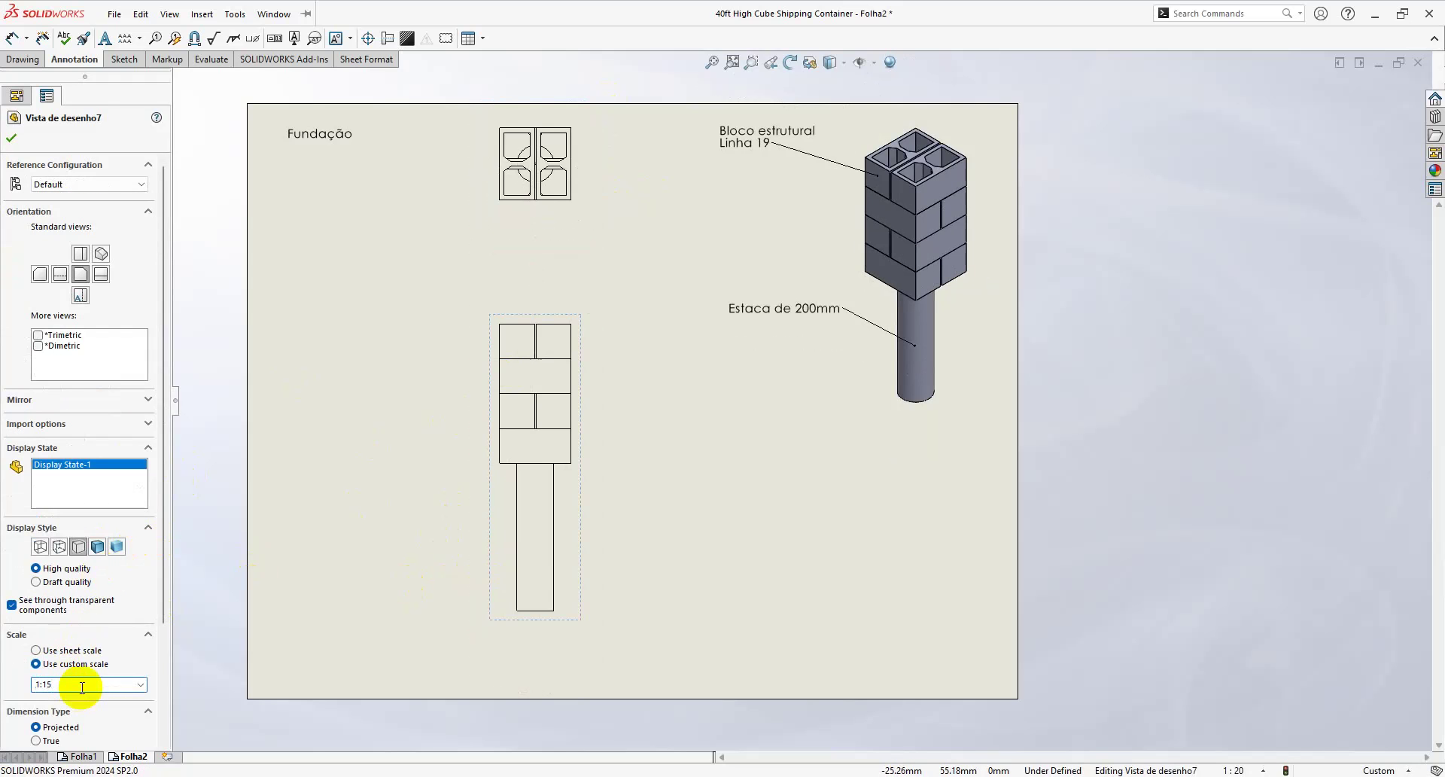
scroll(709, 530, up, 1)
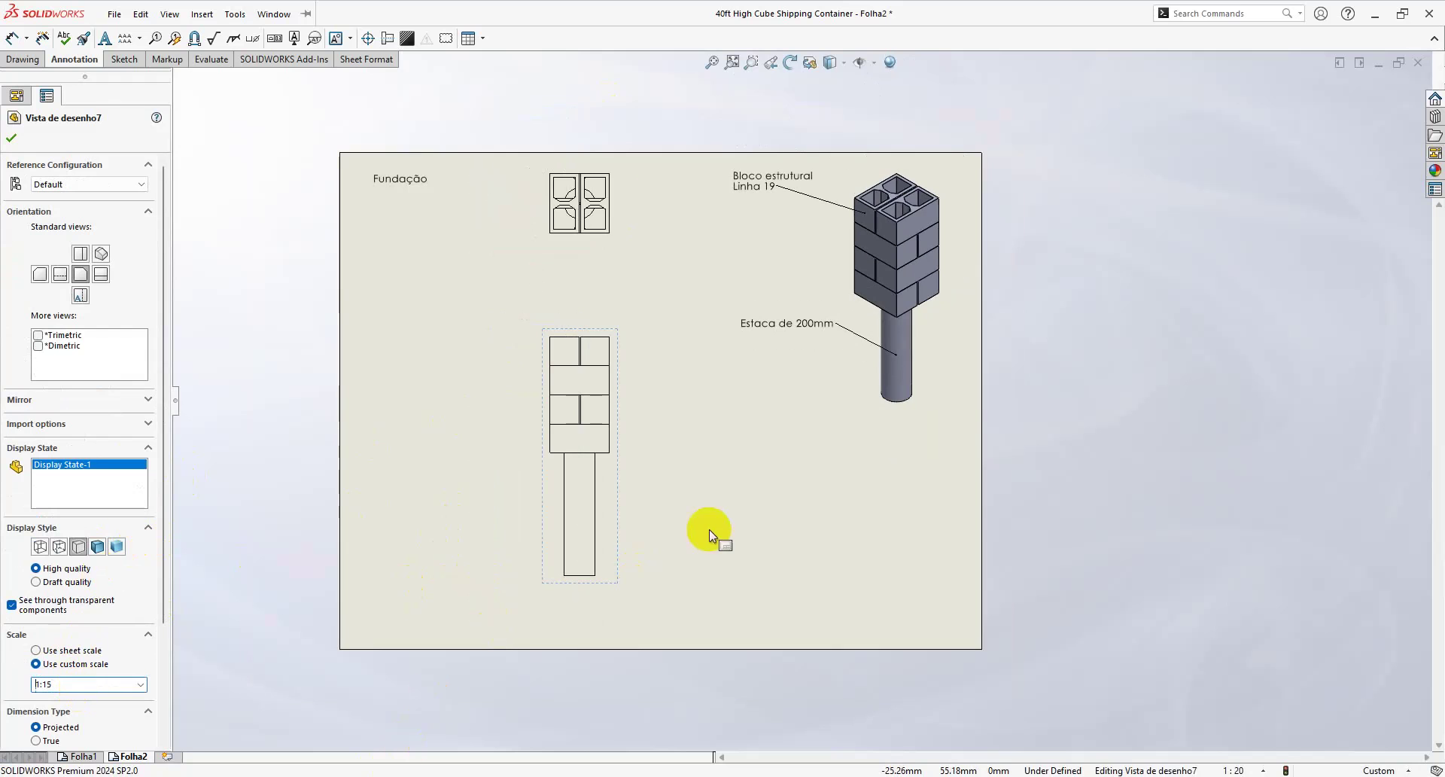
Step: Give the isometric view its own custom 1:25 scale
click(864, 431)
click(70, 479)
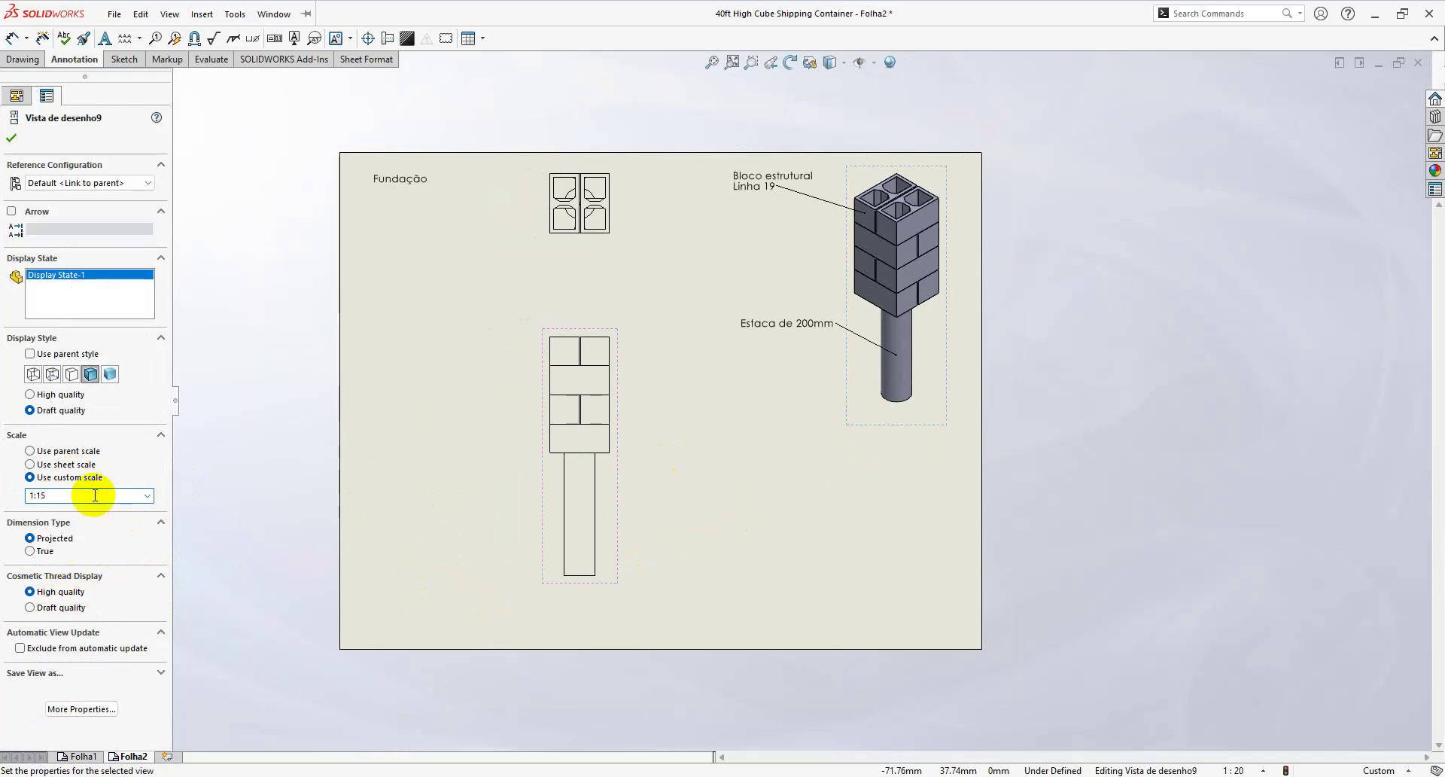
text(2)
click(95, 495)
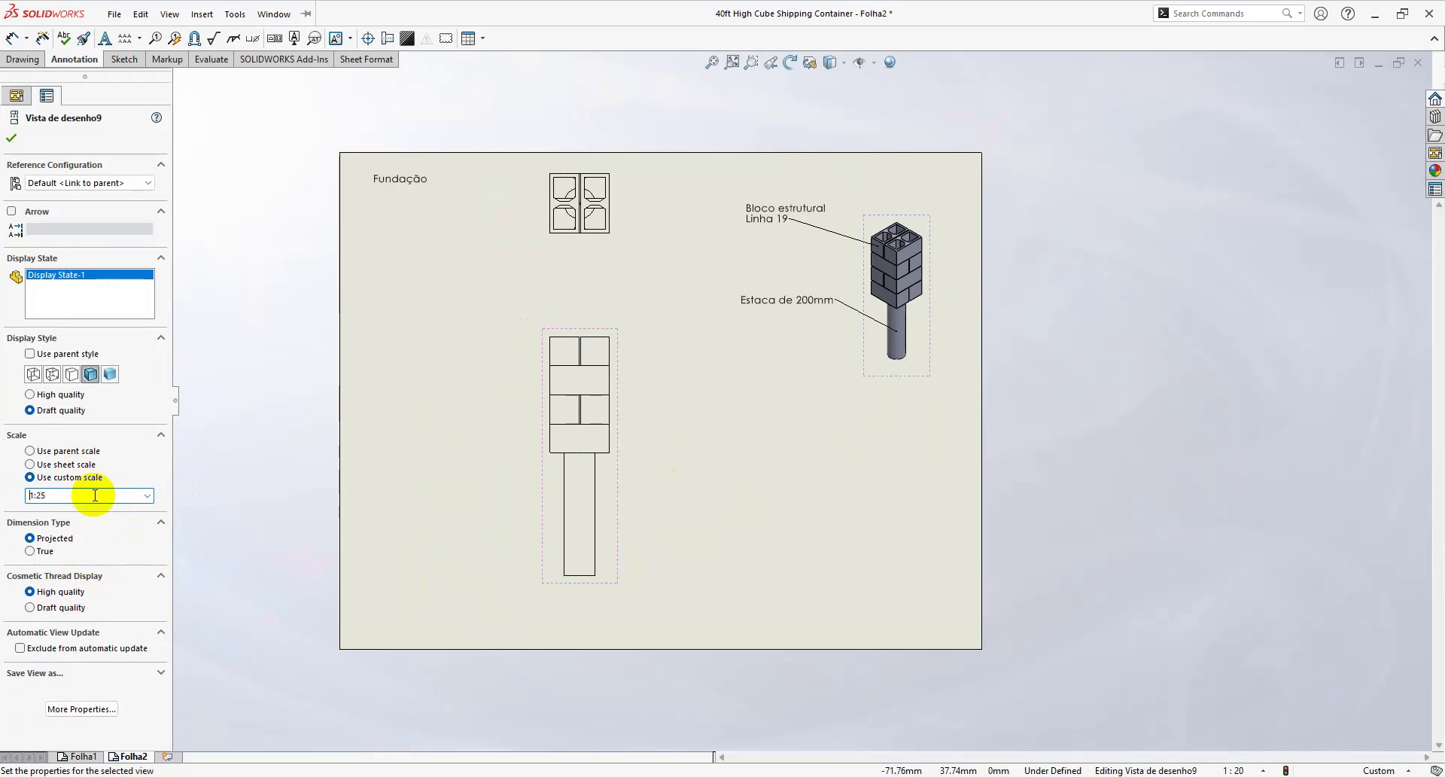
click(813, 454)
Step: Move the isometric view up-right, the front view lower, and the top view above it
drag(864, 370, 884, 348)
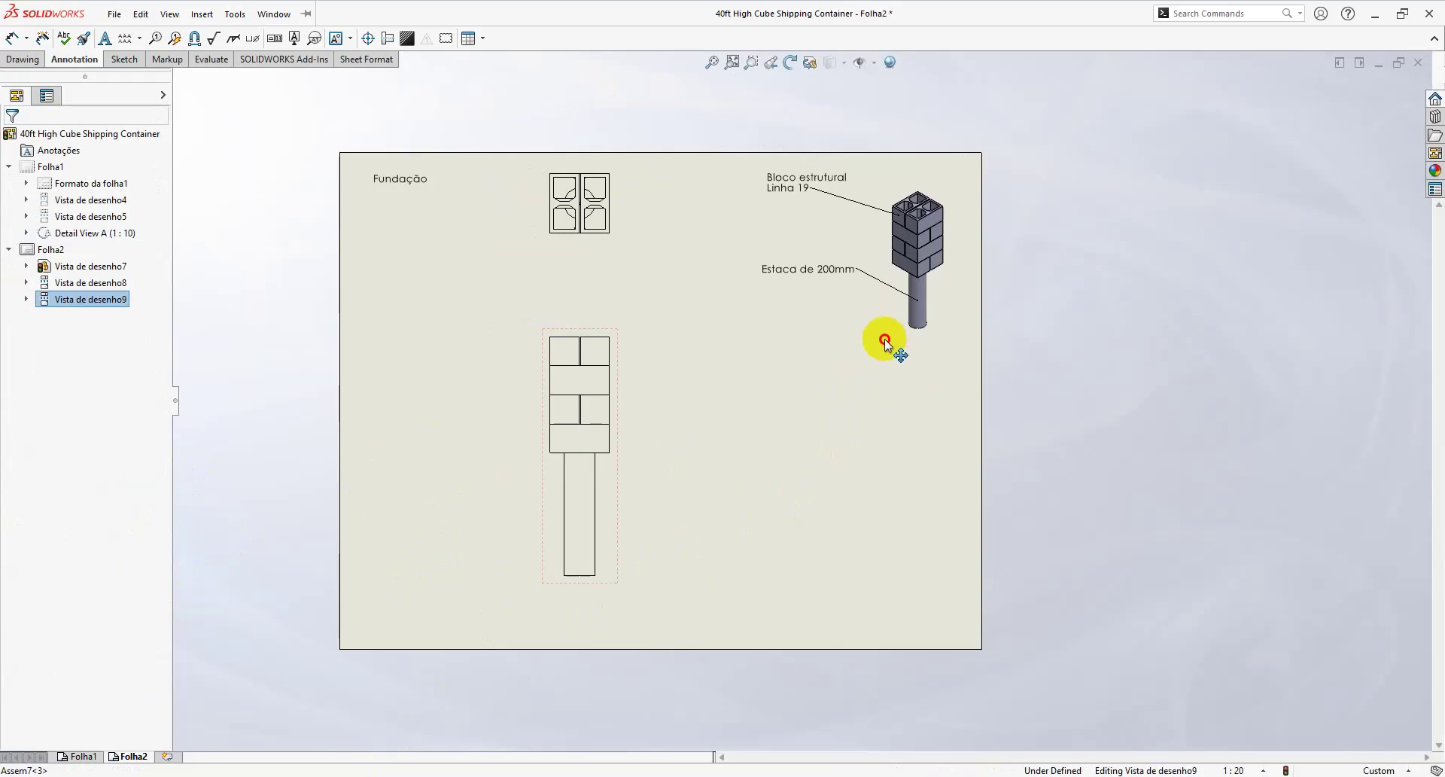
click(858, 371)
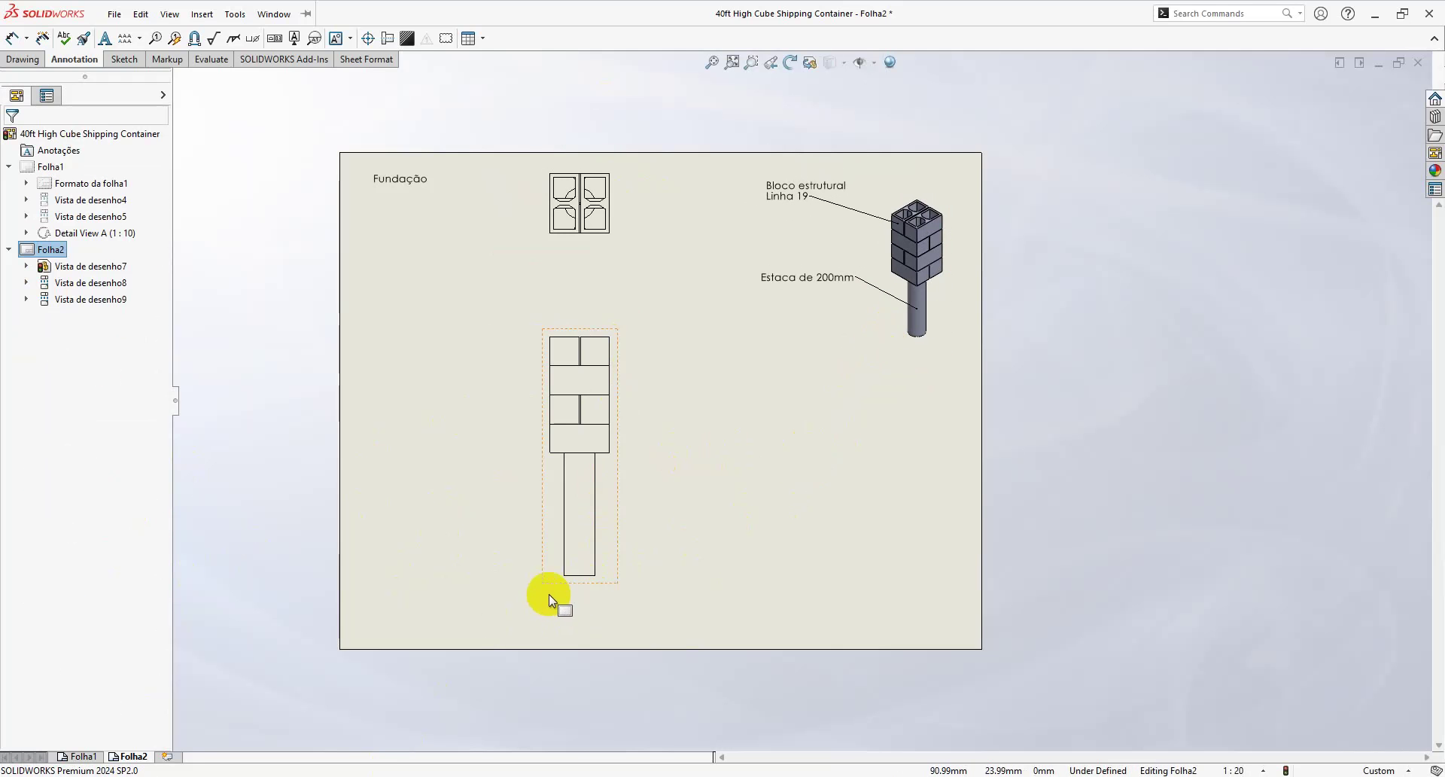
drag(549, 594, 543, 614)
drag(556, 286, 555, 313)
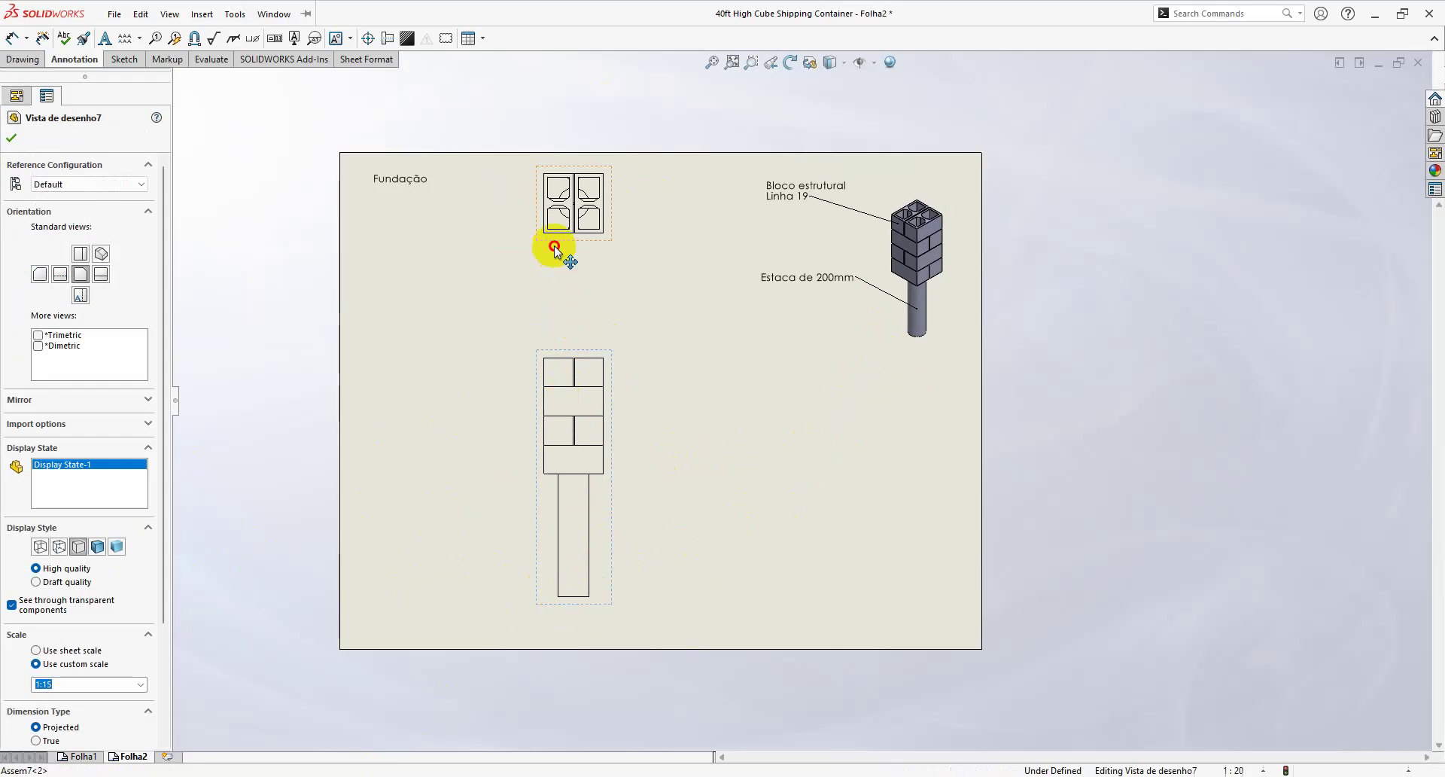
click(452, 407)
key(f)
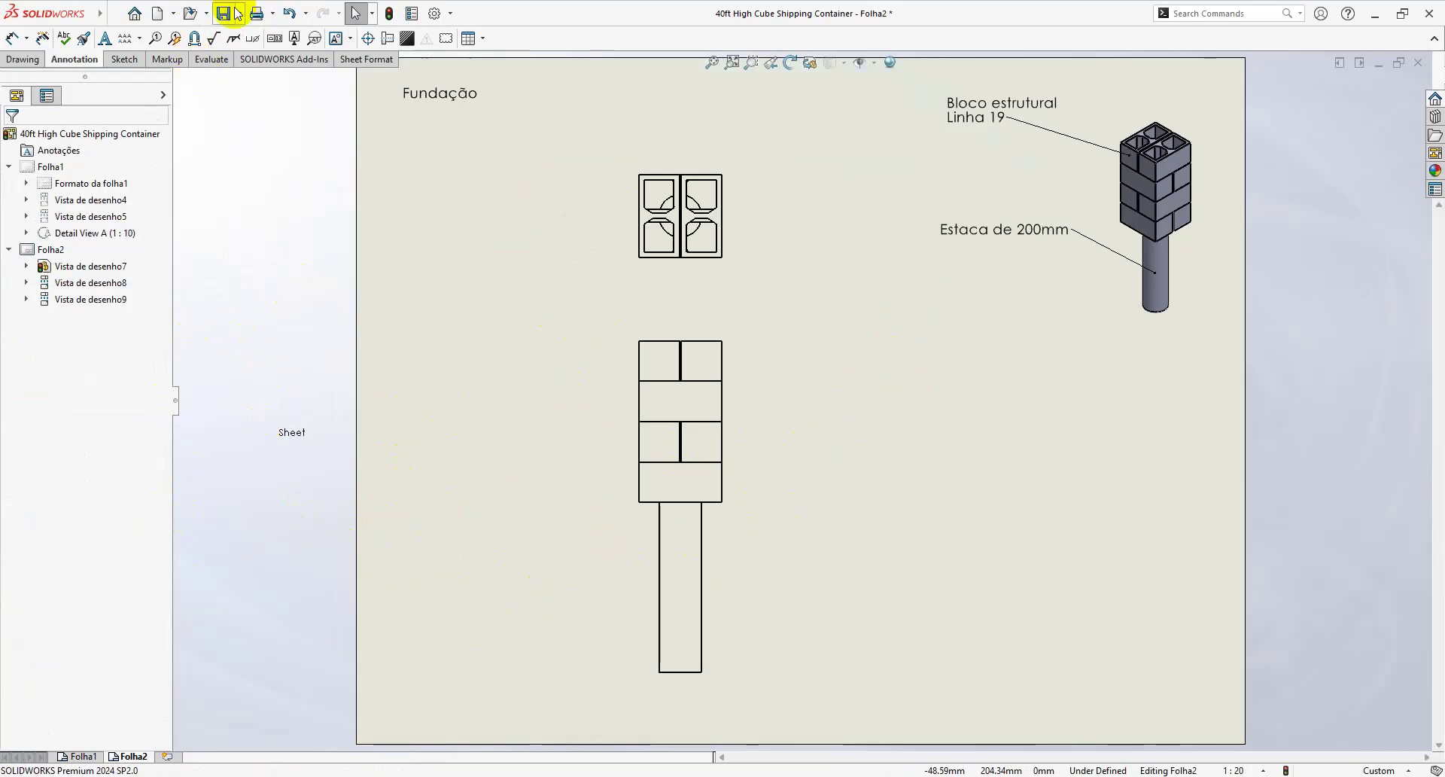
Step: Save the drawing and dimension the top view's 390 height and 390 width
click(223, 13)
key(d)
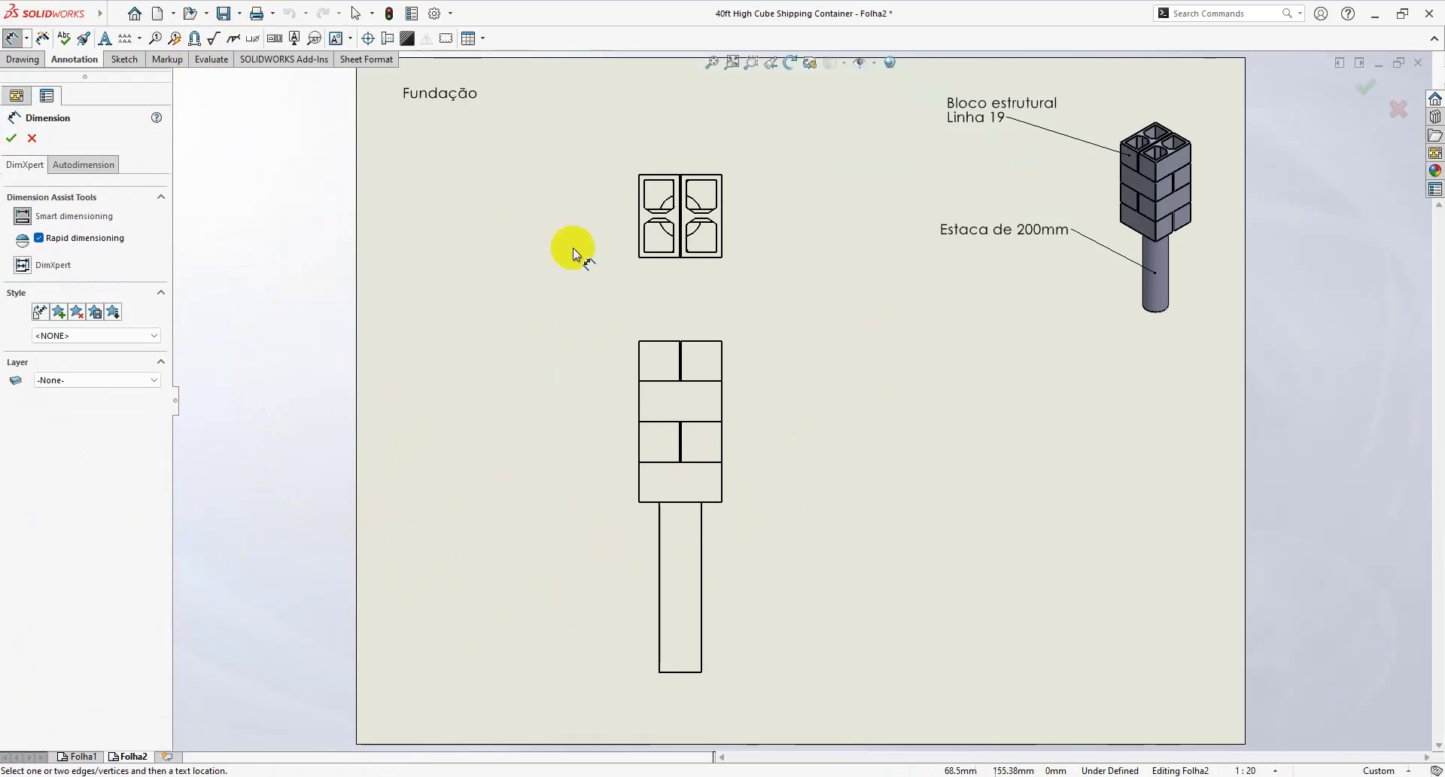
click(642, 224)
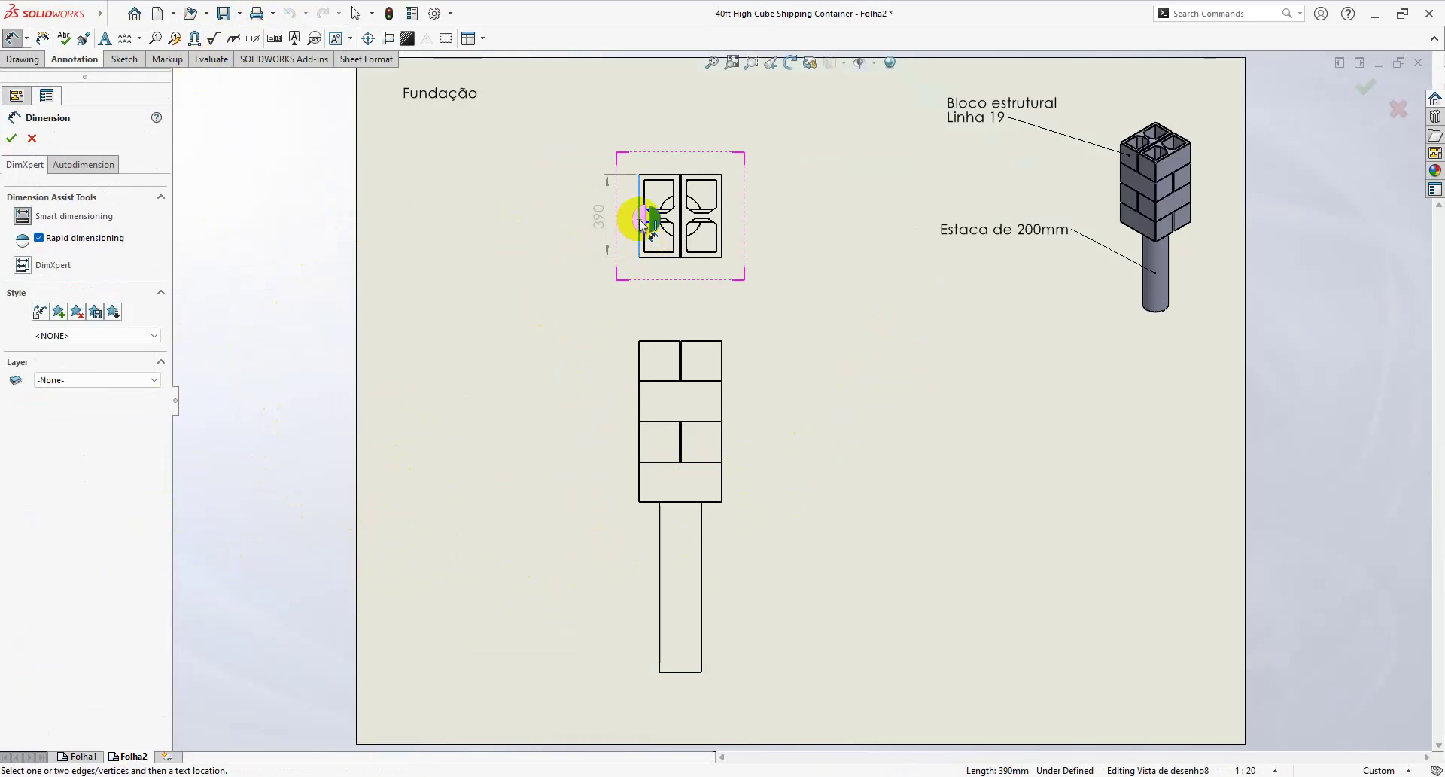
click(633, 219)
scroll(659, 203, up, 3)
scroll(678, 248, up, 2)
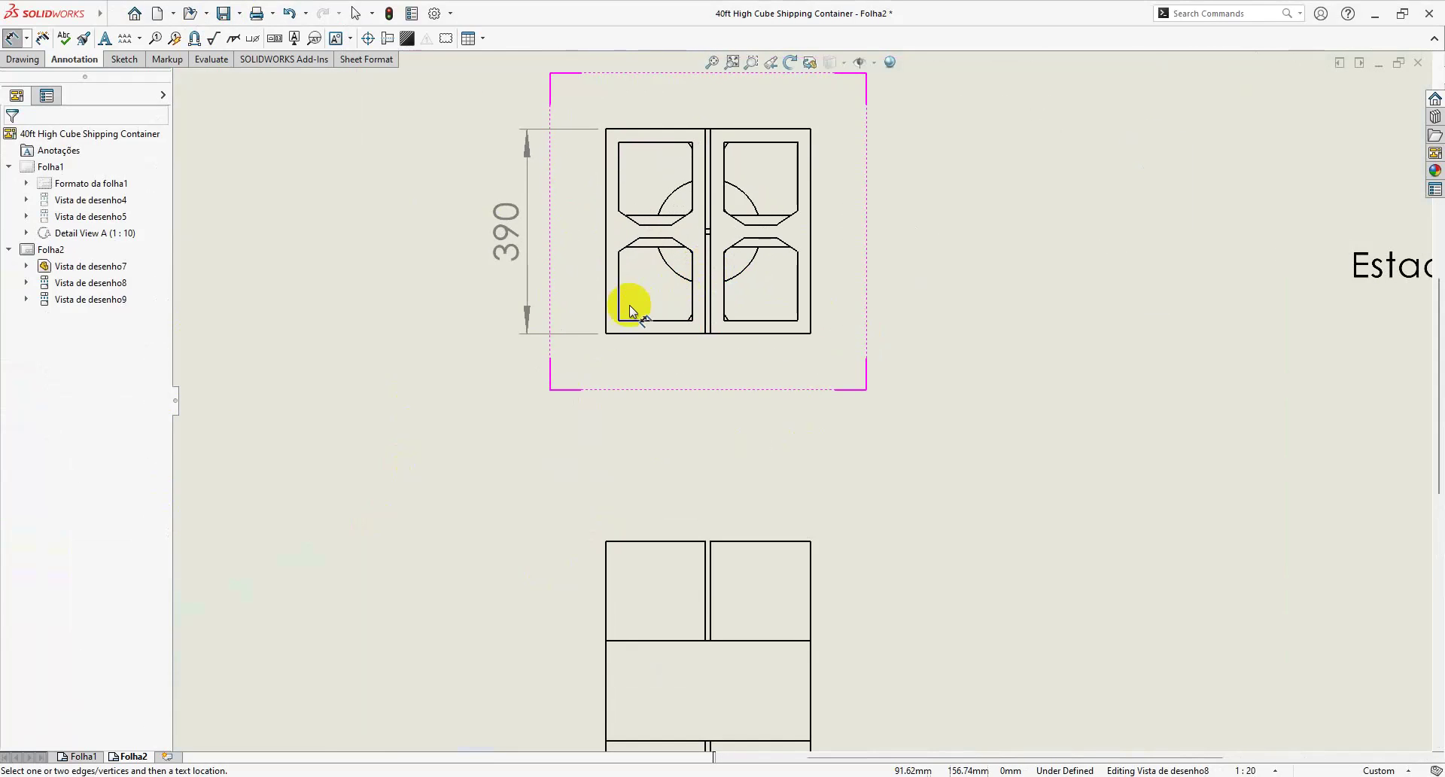
click(607, 306)
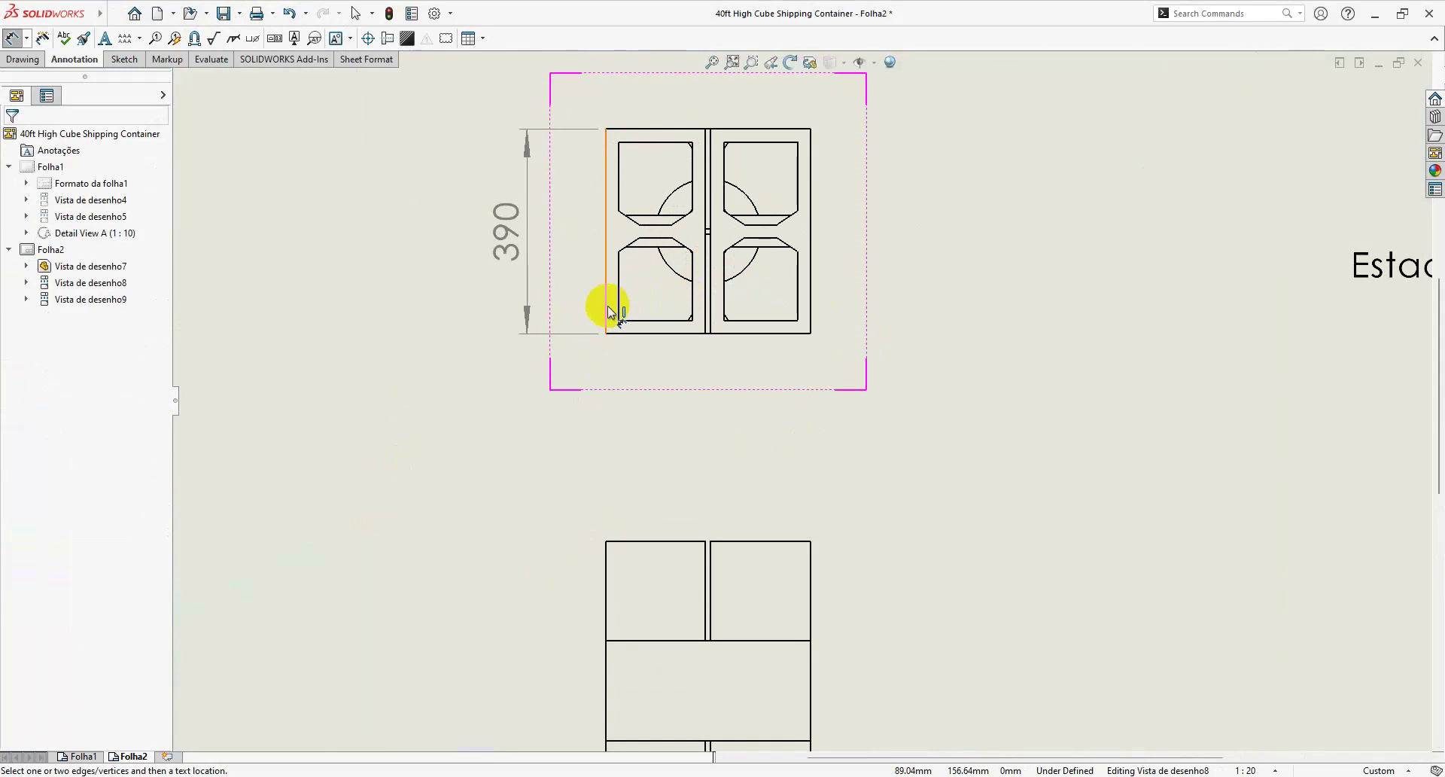
click(812, 309)
click(807, 307)
scroll(1013, 482, down, 3)
scroll(971, 484, down, 2)
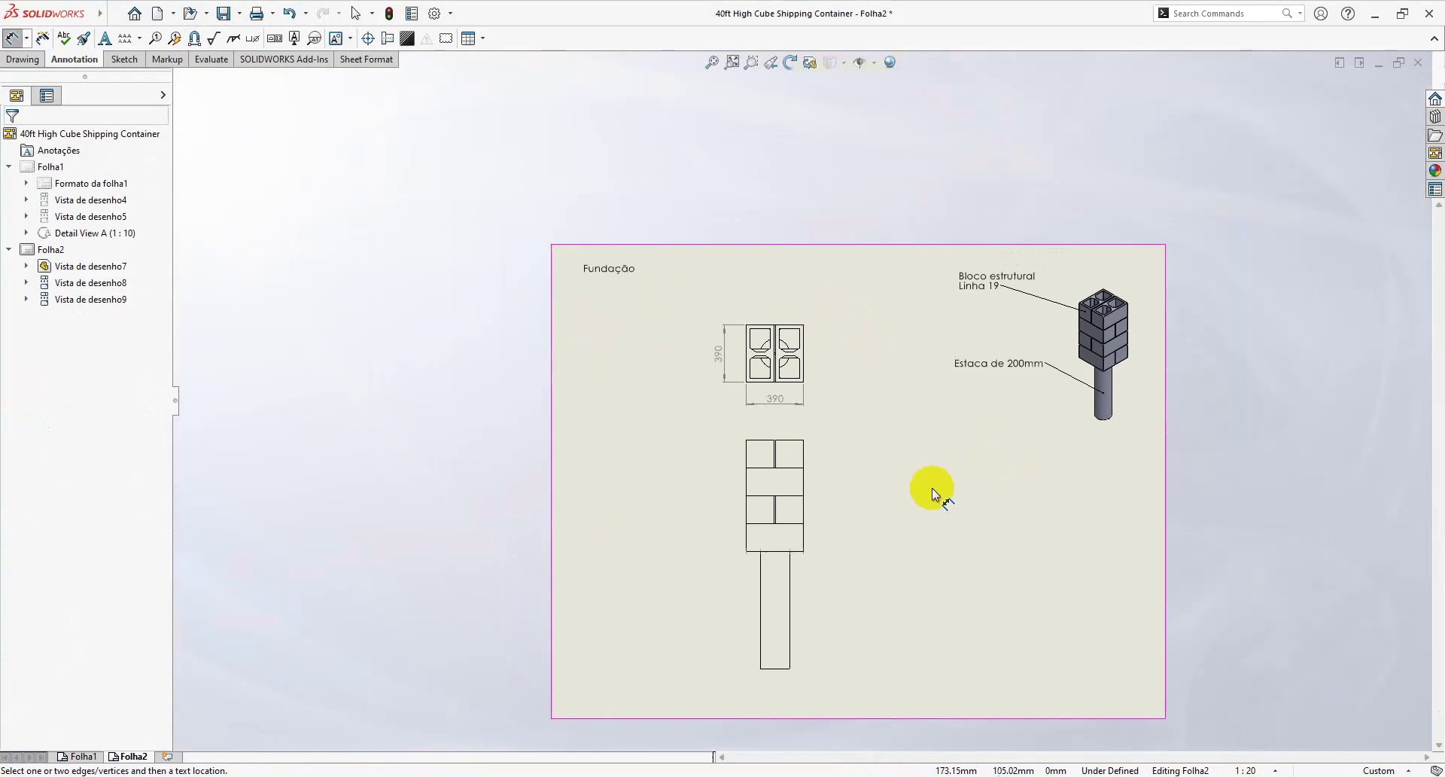
scroll(790, 542, up, 2)
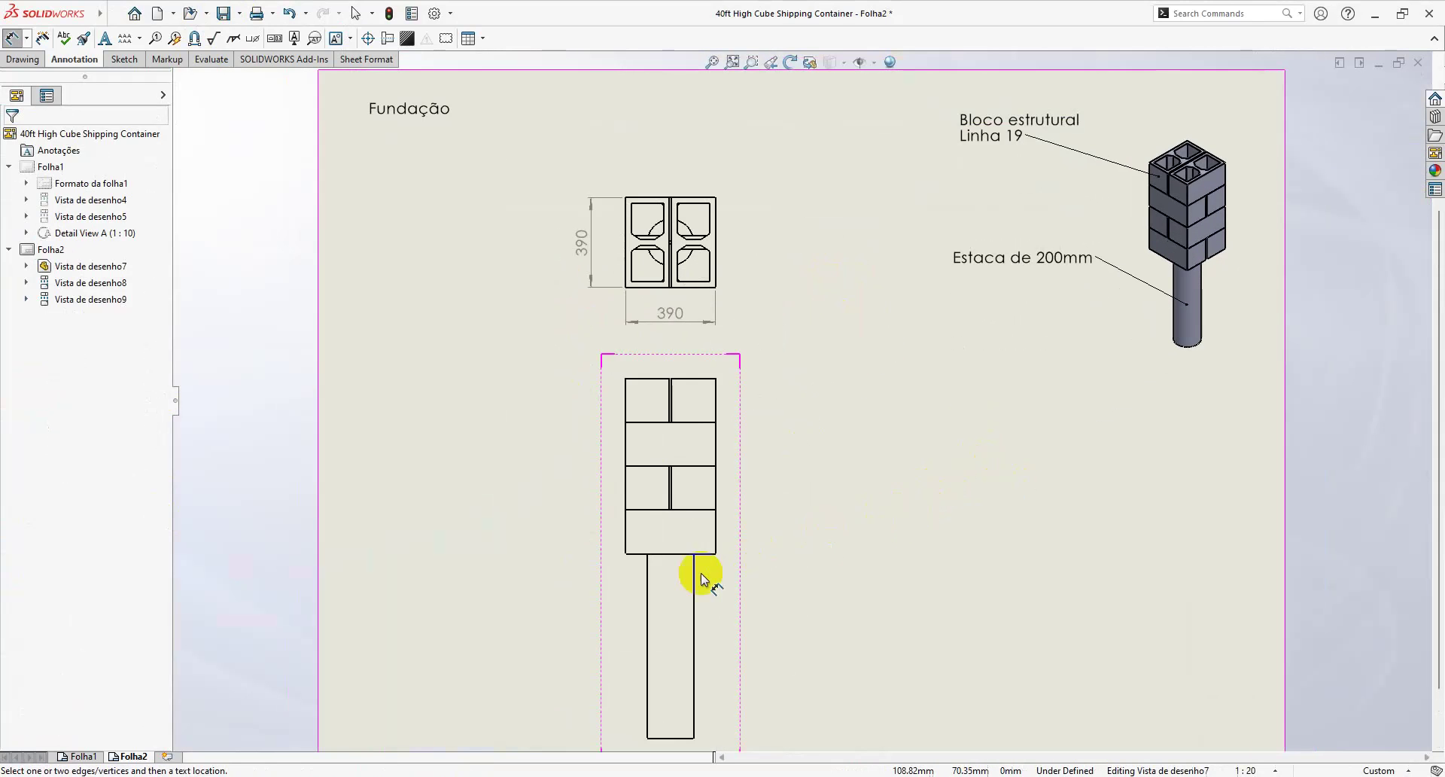
Step: Dimension the front view's 800 pile length, 760 block height and 1560 overall height
click(646, 574)
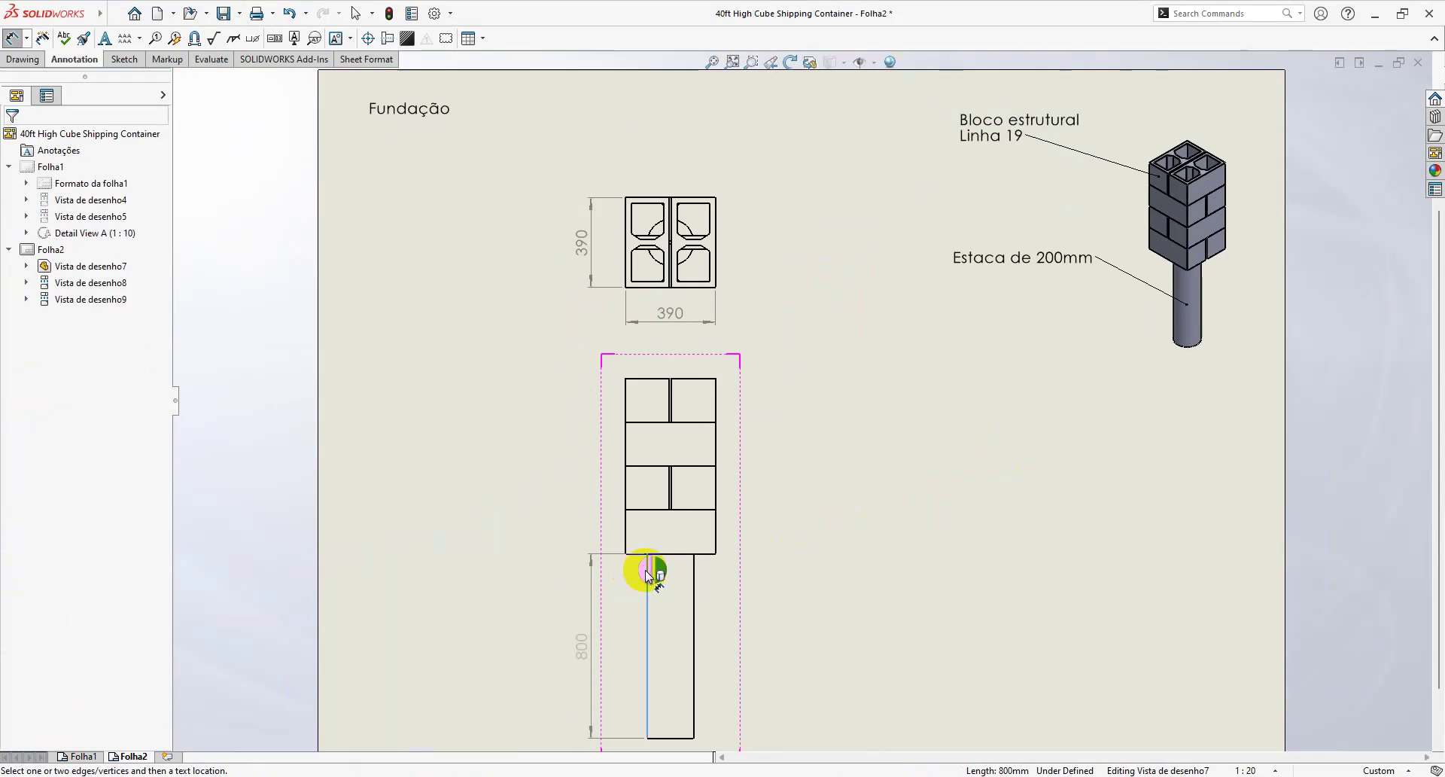
click(647, 574)
click(708, 554)
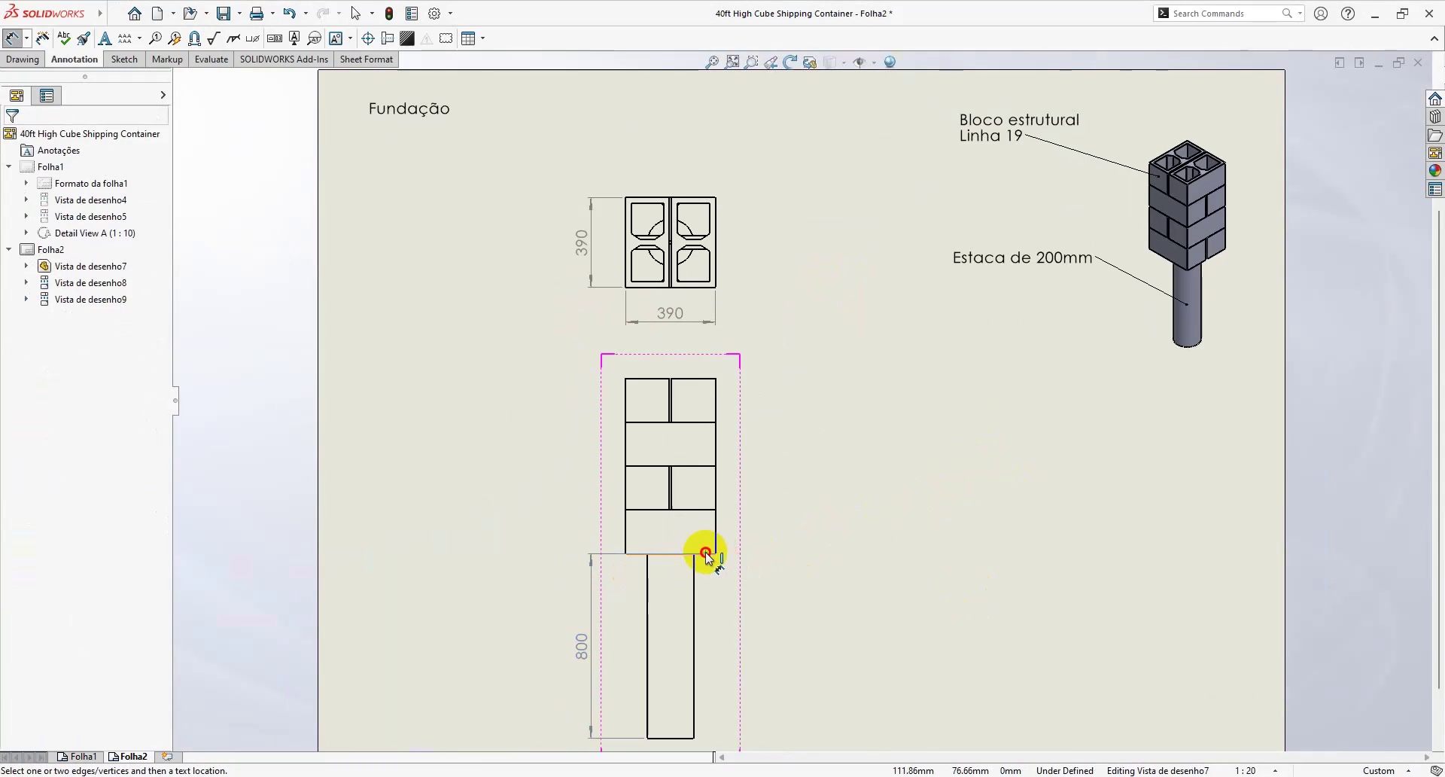
click(699, 377)
click(688, 381)
key(f)
scroll(1020, 598, down, 3)
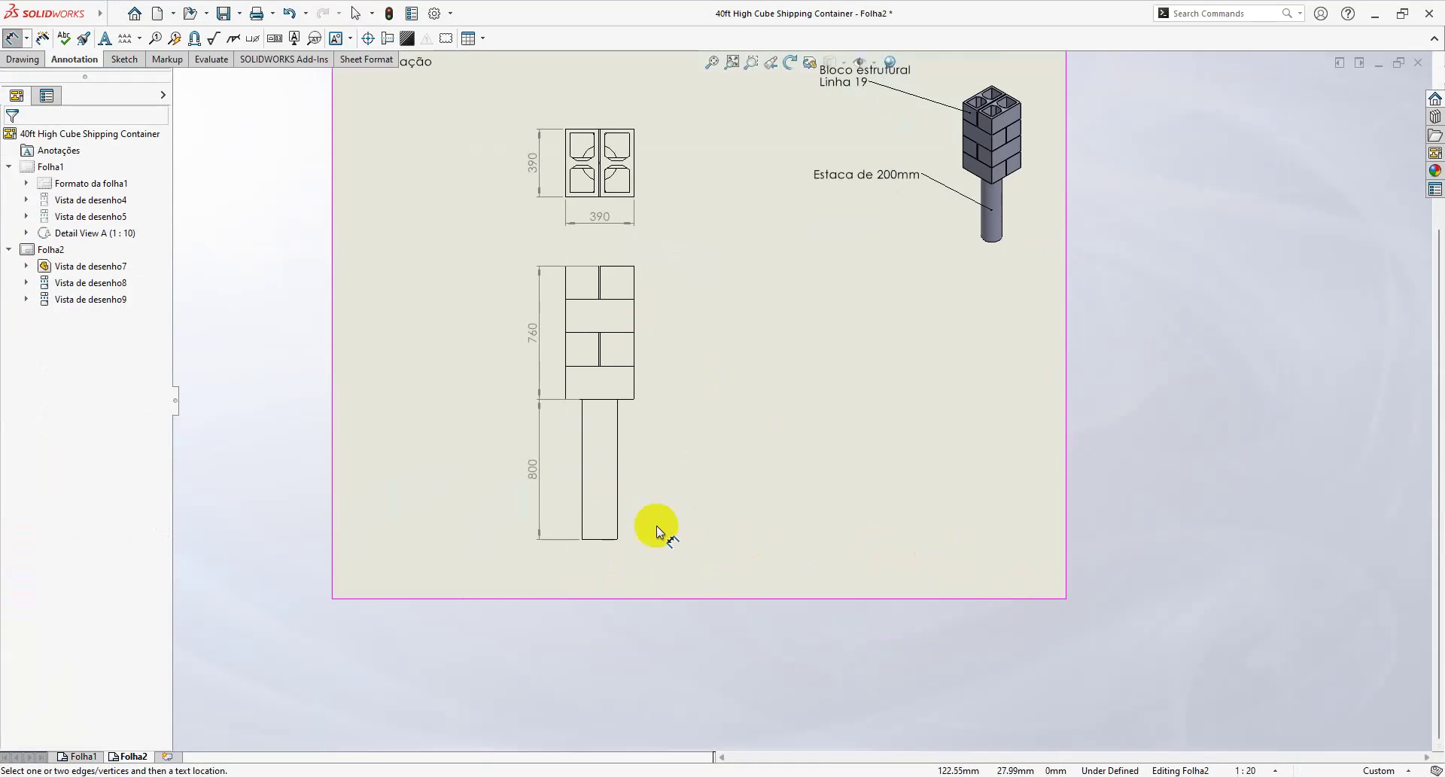
click(609, 540)
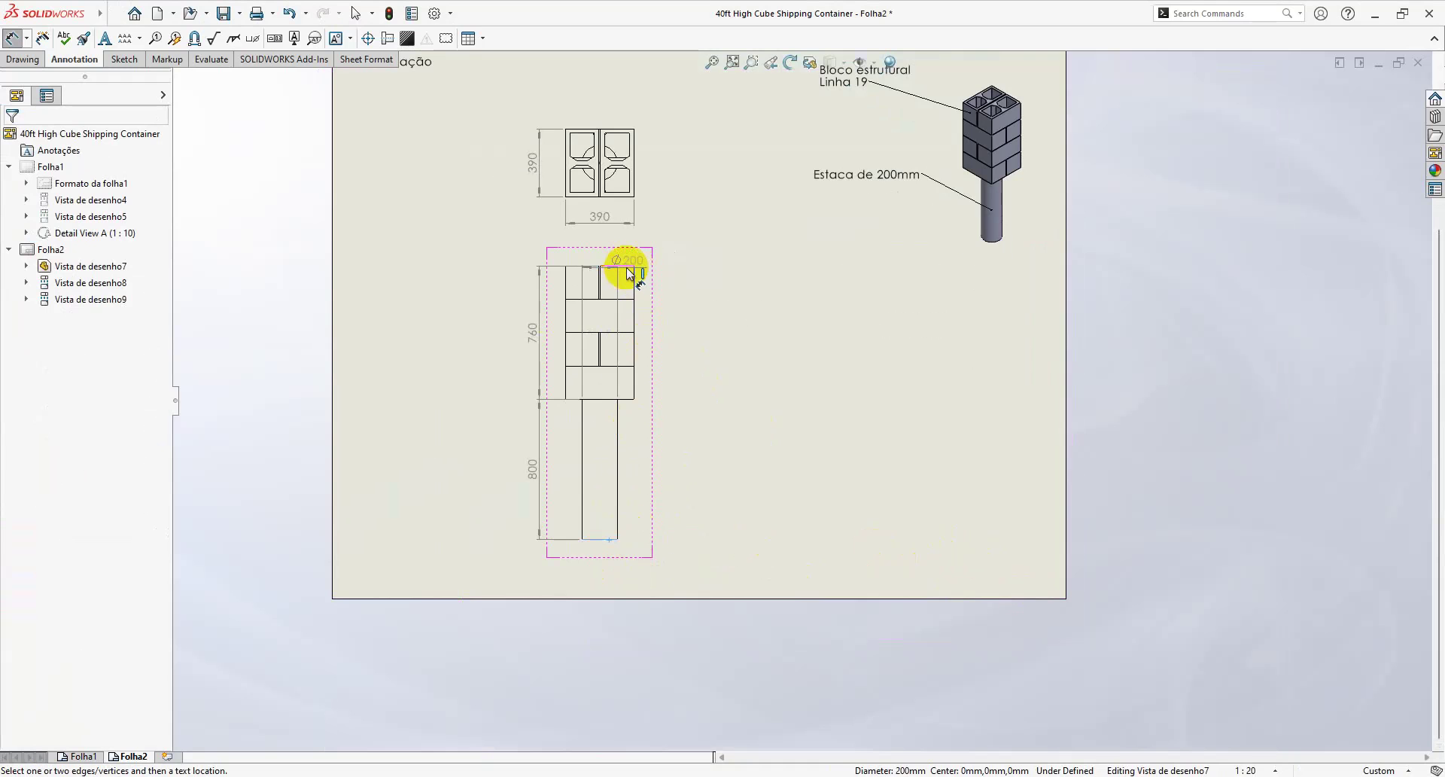
click(623, 266)
click(522, 399)
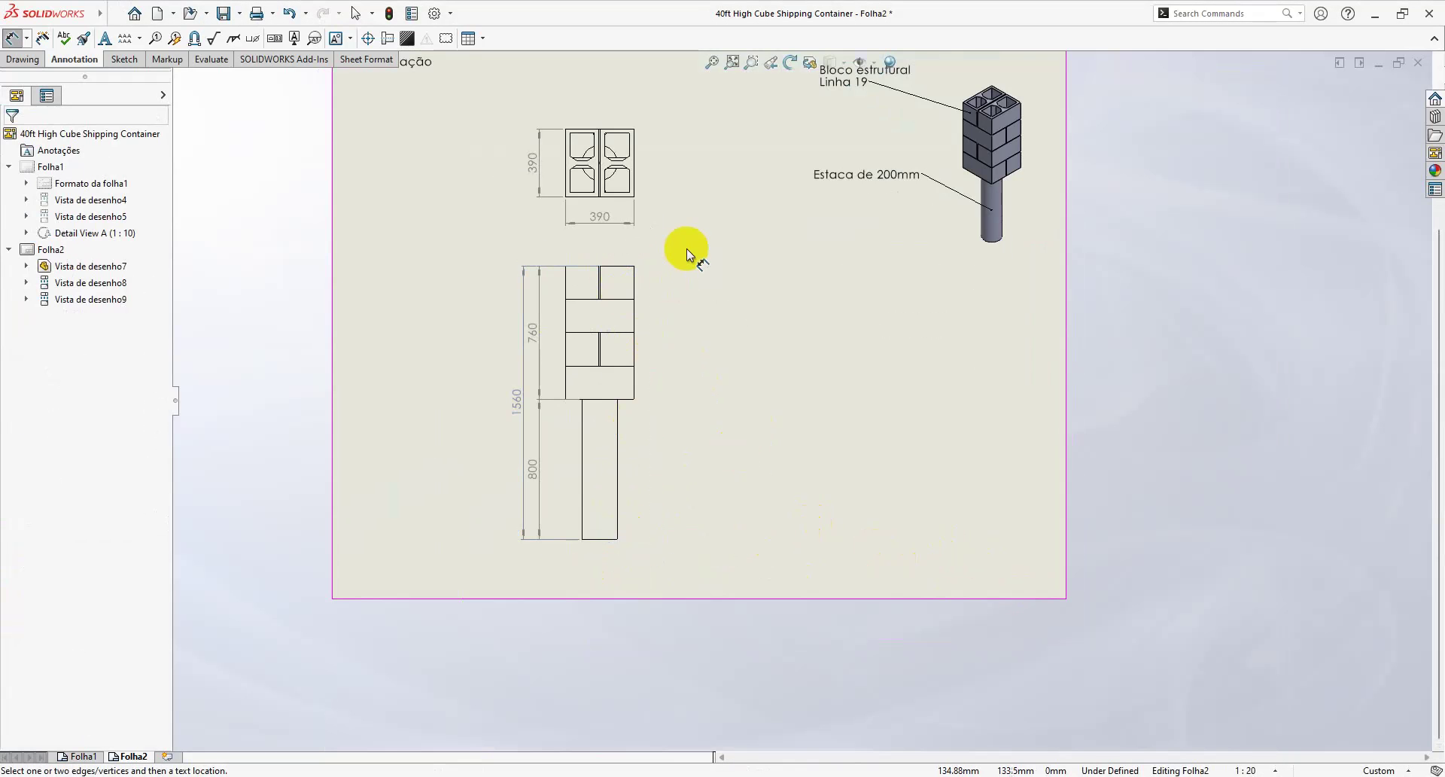
Step: Add the 190 block course height on the front view and 190 on the top view
scroll(685, 251, down, 2)
click(634, 331)
click(681, 309)
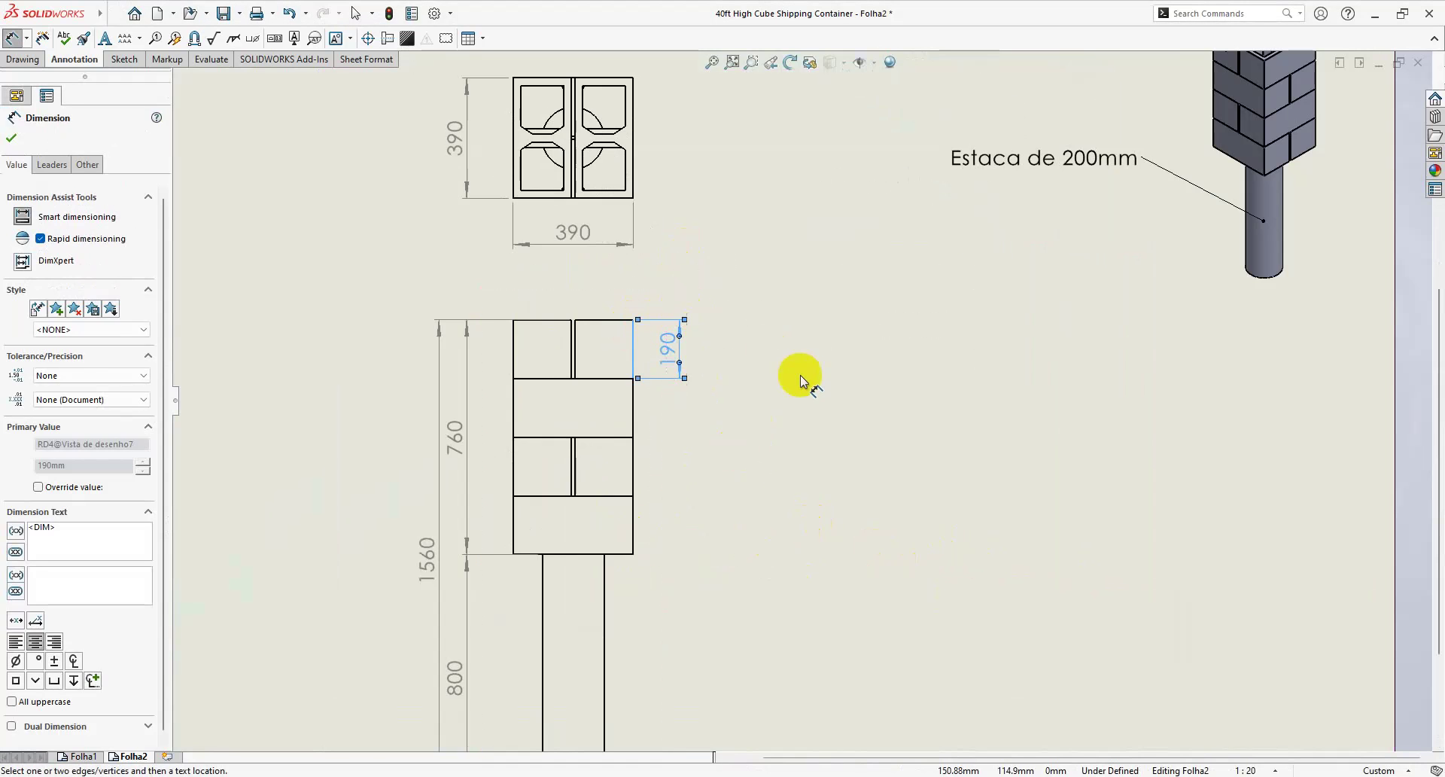
scroll(805, 381, up, 3)
scroll(738, 367, down, 2)
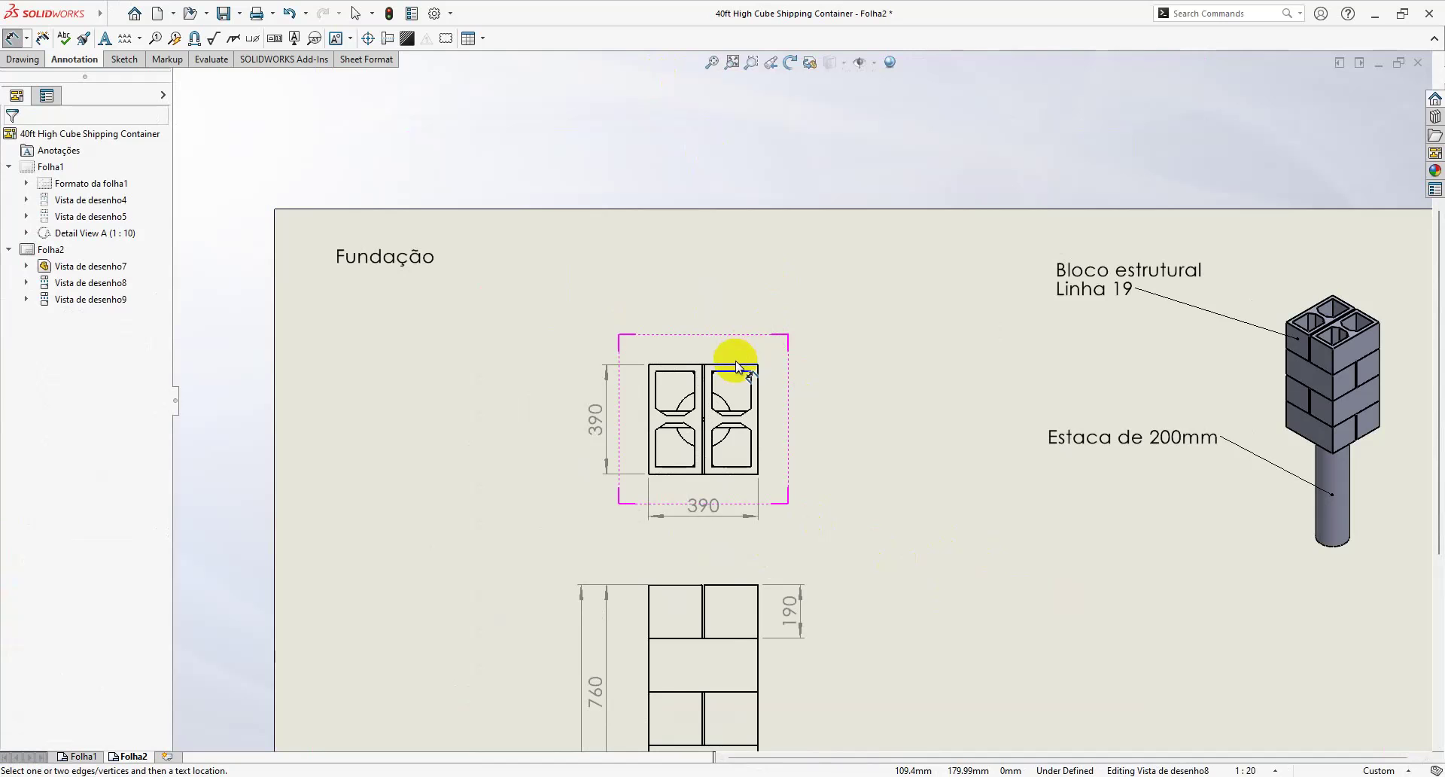
click(736, 366)
click(738, 359)
scroll(971, 495, up, 3)
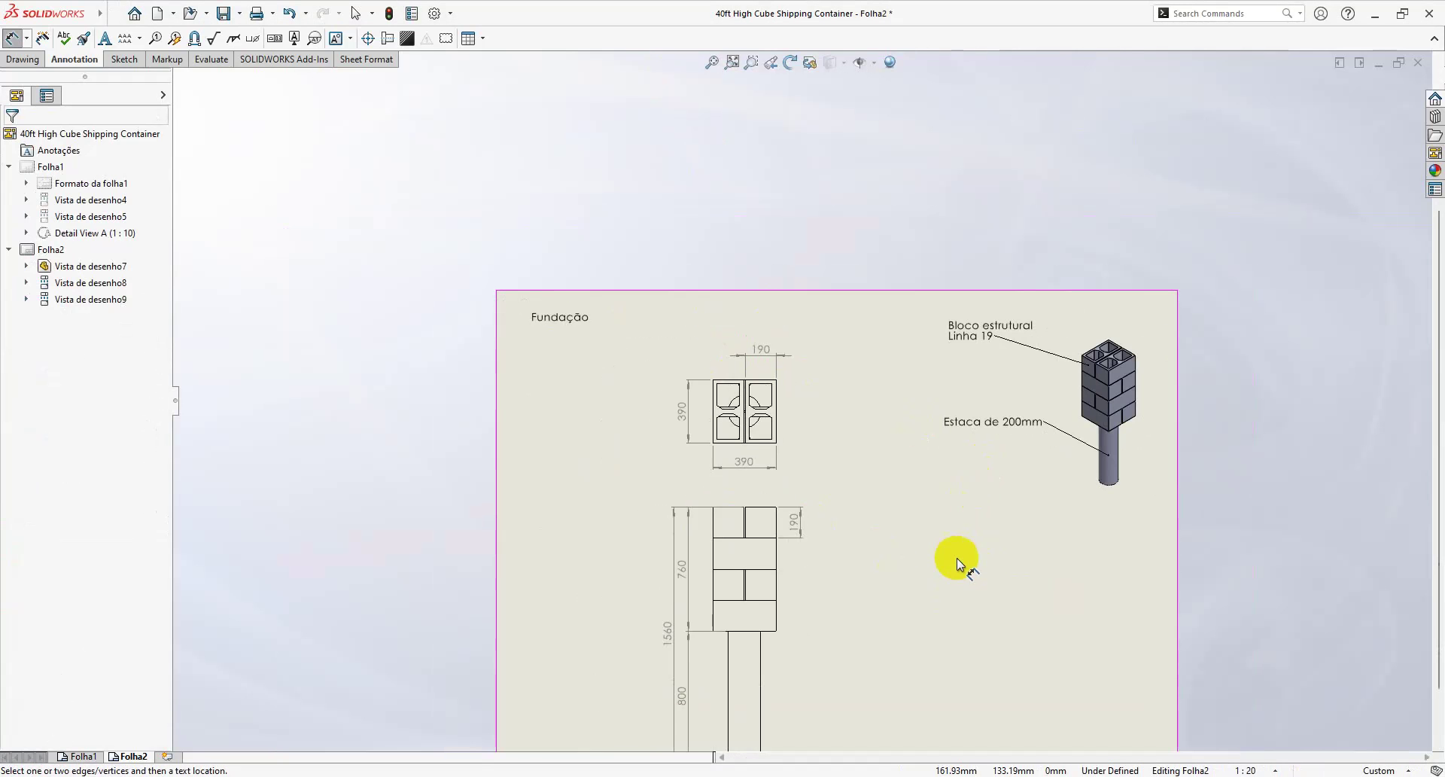
scroll(956, 557, up, 2)
scroll(780, 533, down, 2)
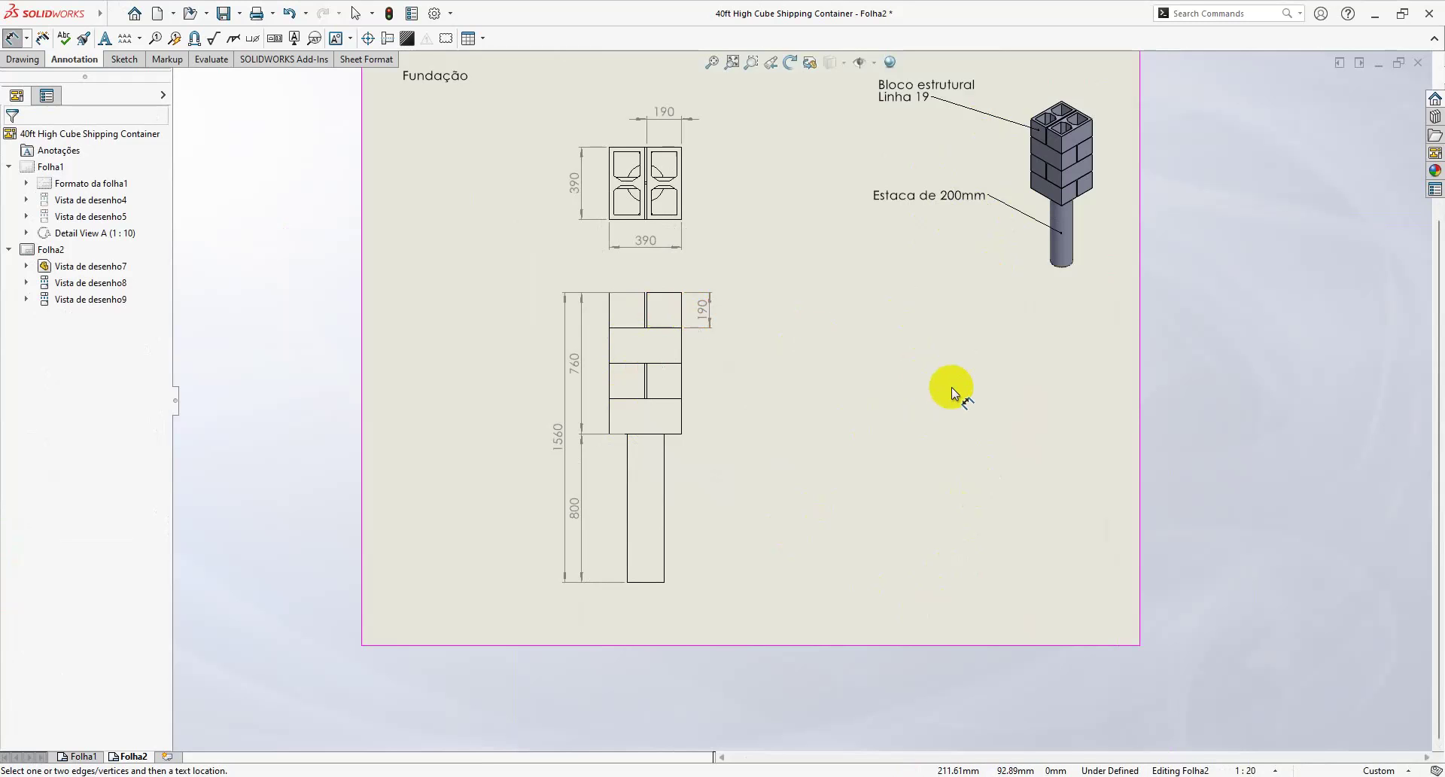
click(18, 776)
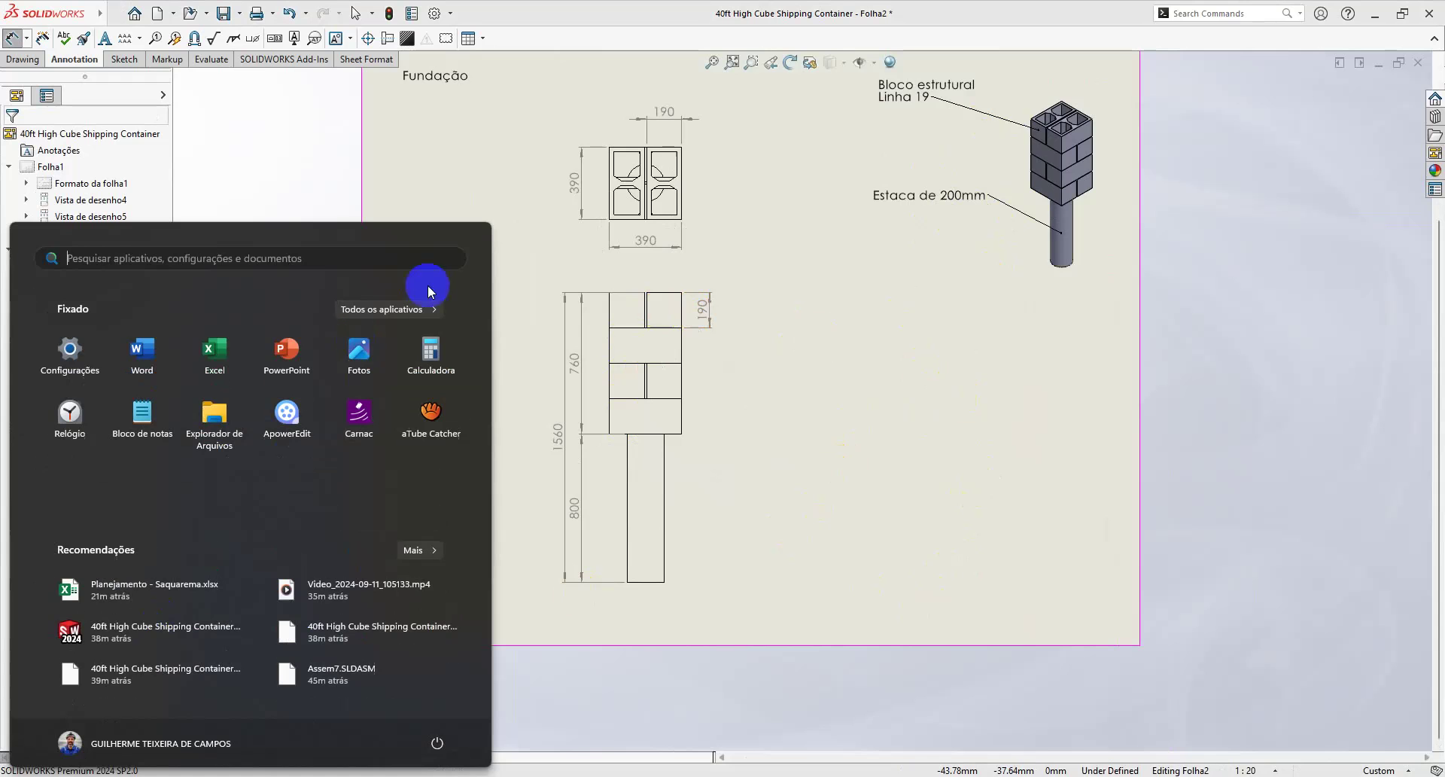
click(420, 352)
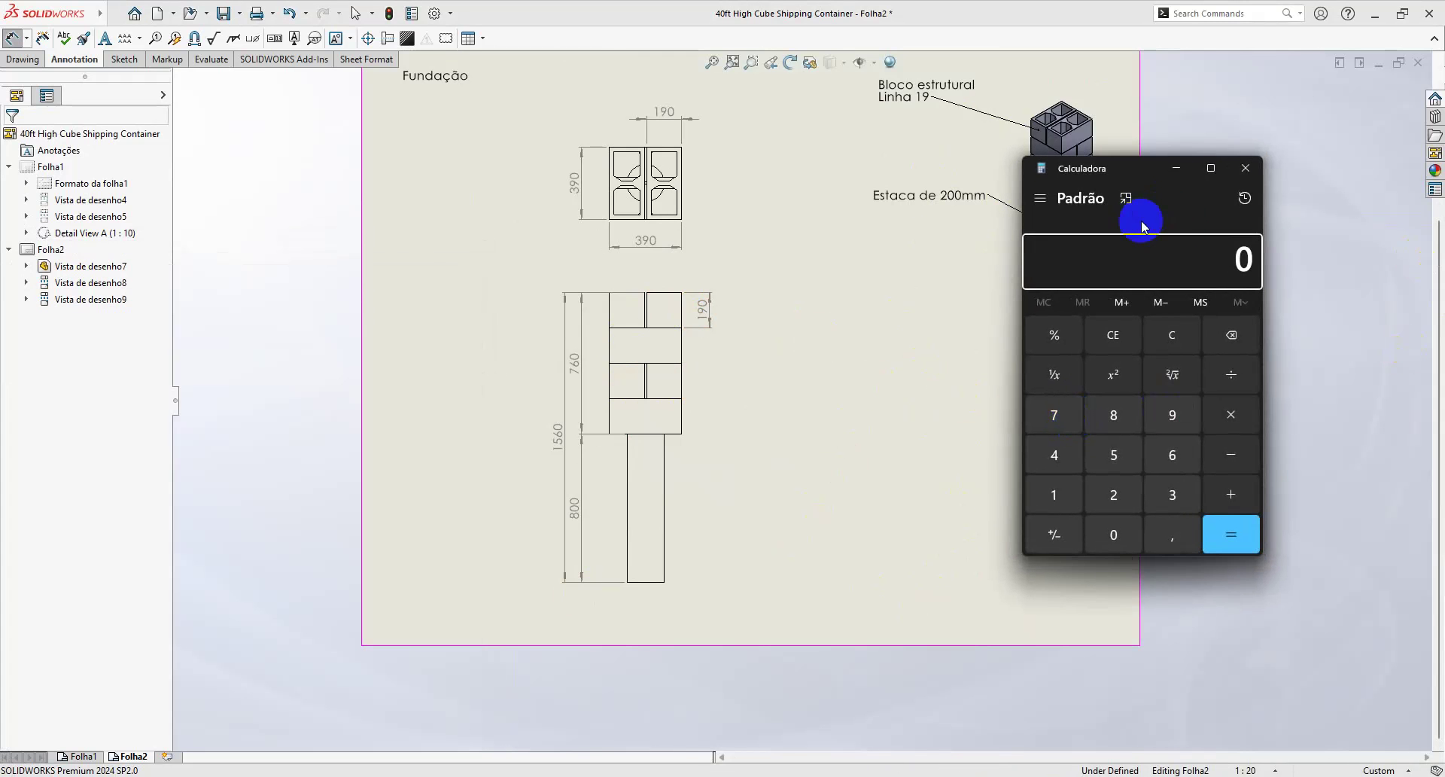
click(1188, 256)
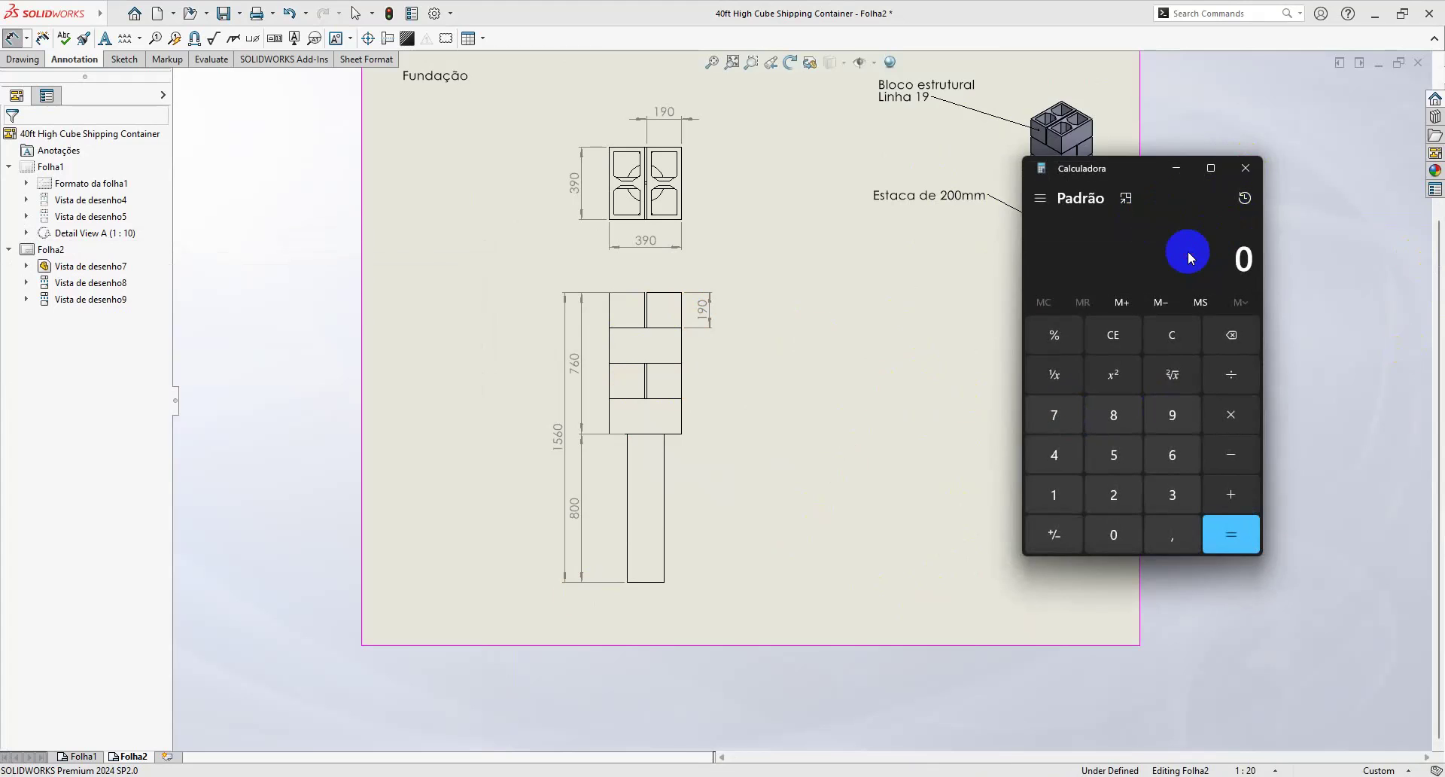
text(6*8)
key(Return)
click(1247, 169)
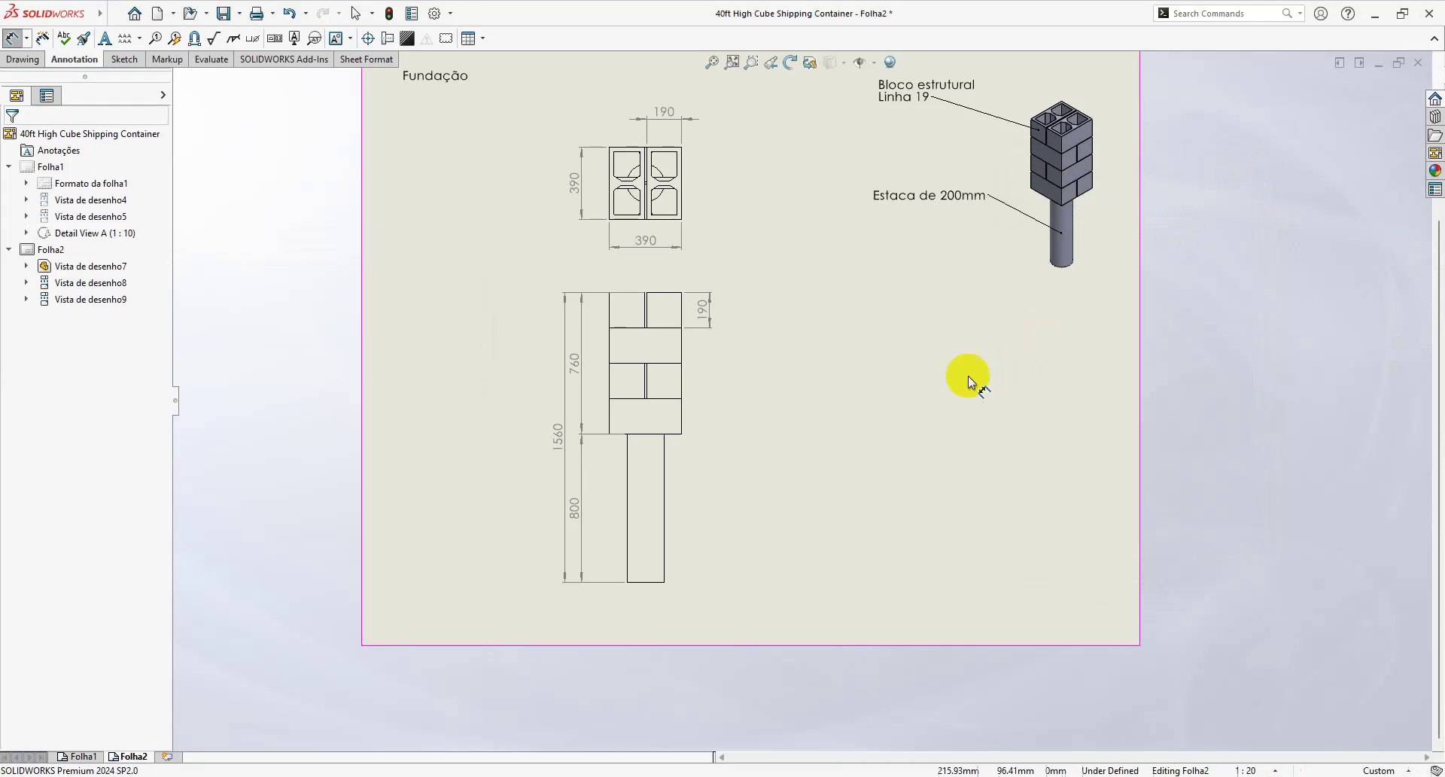
key(f)
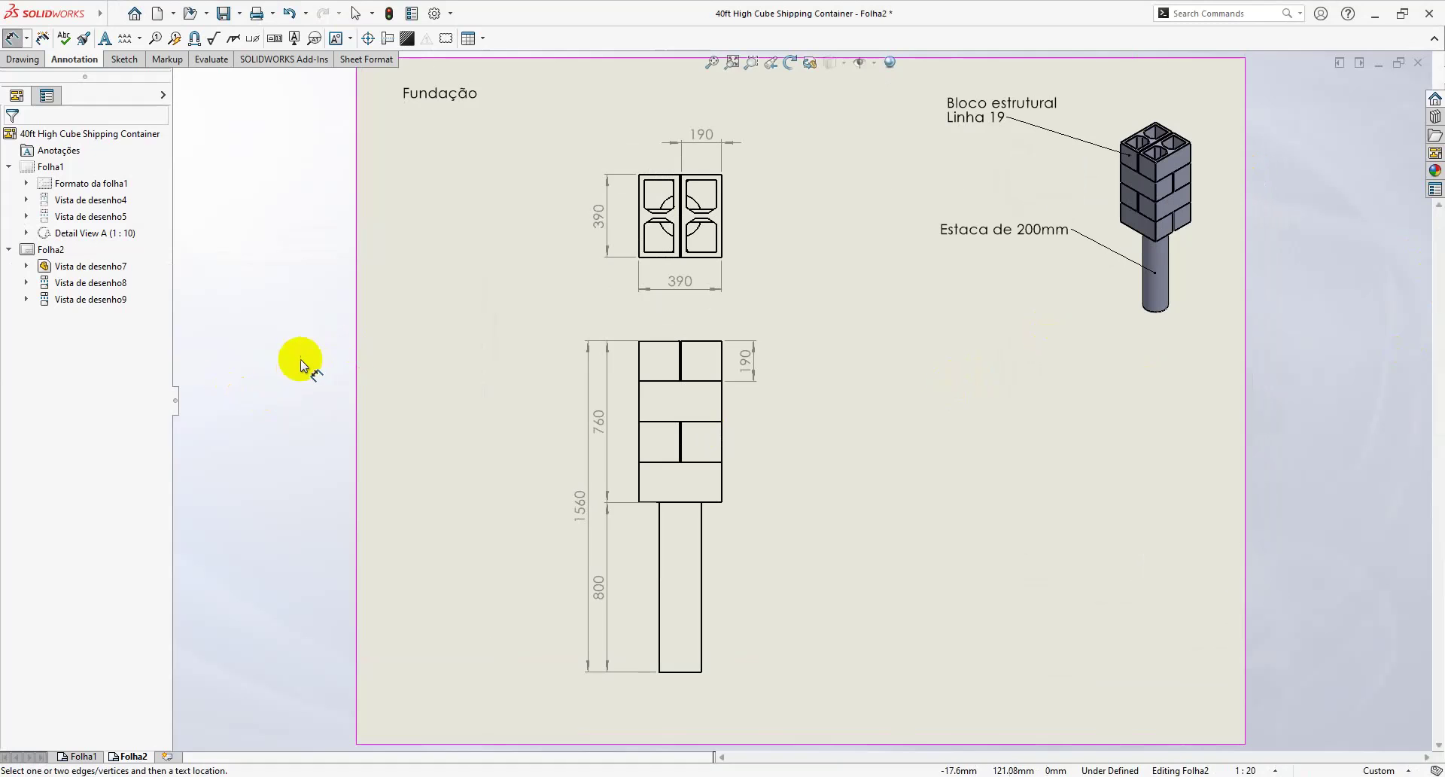
key(Escape)
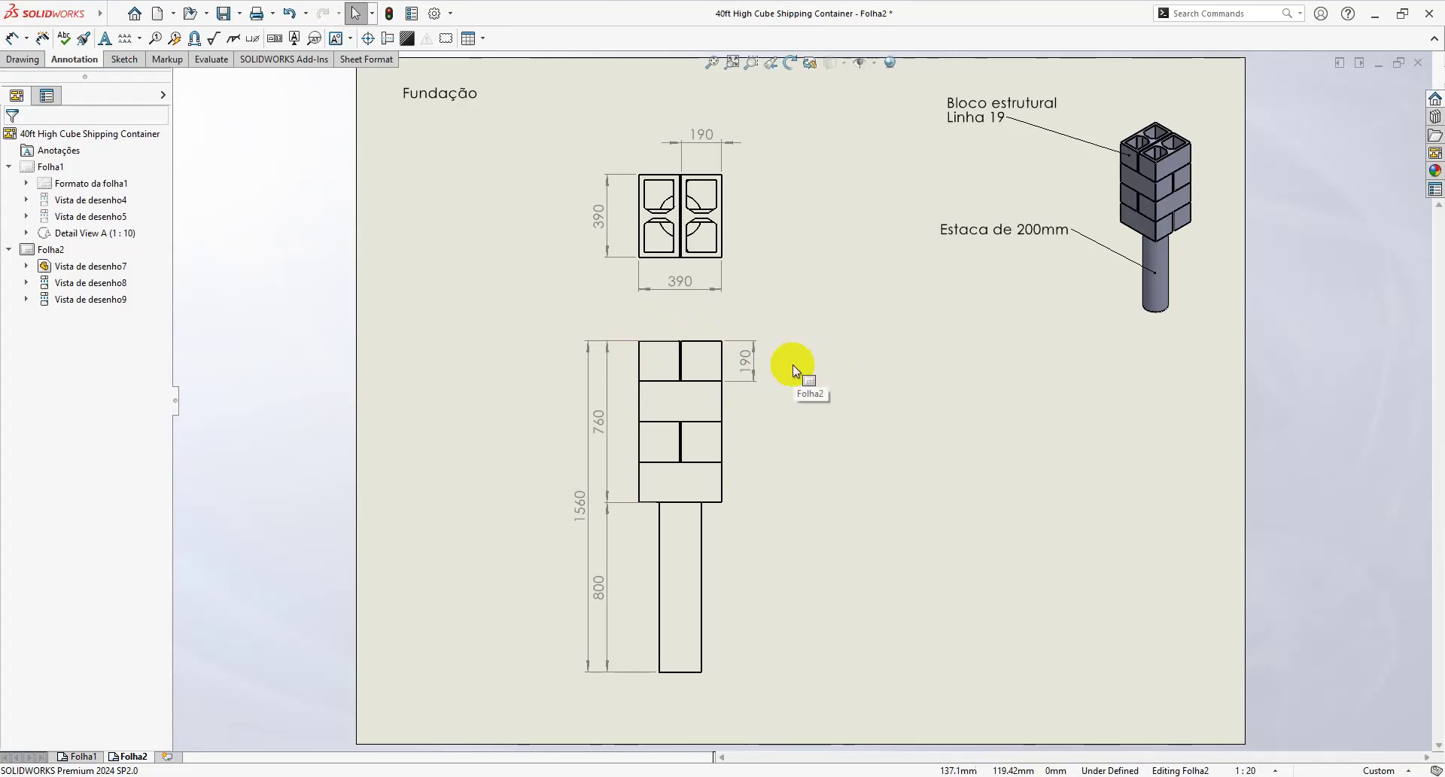
Step: Bring the Assem7.SLDASM assembly window to the front with Ctrl+Tab
key(ctrl+Tab)
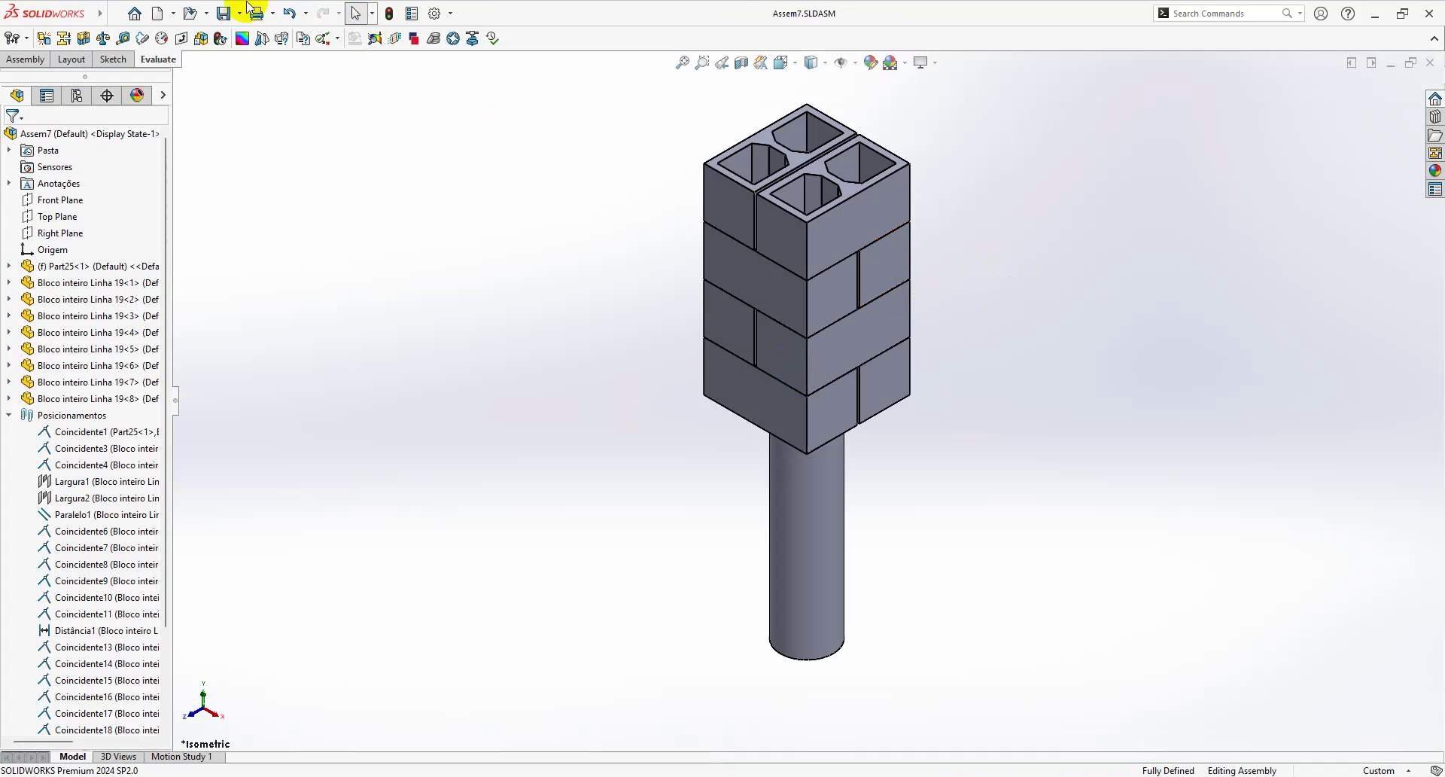